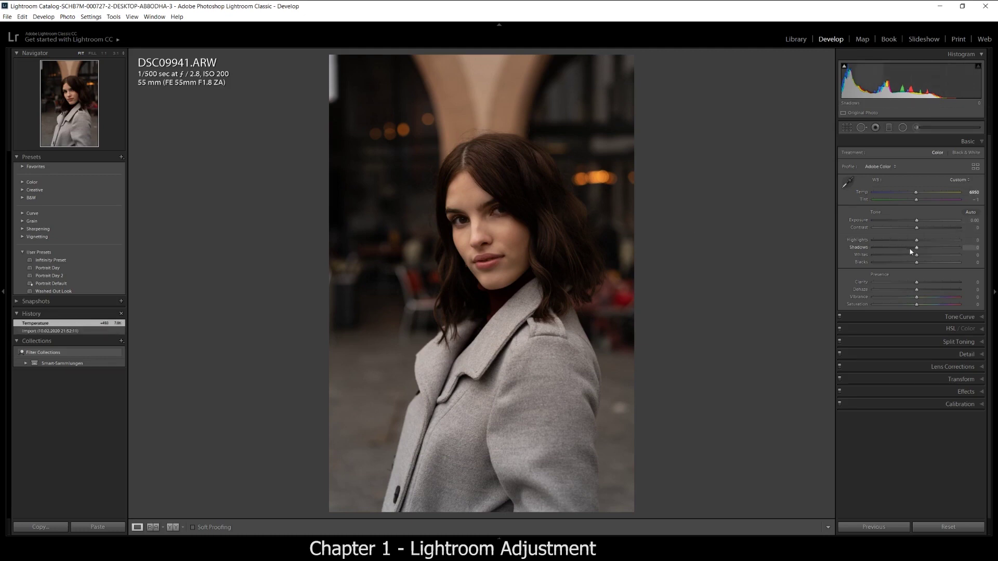
- Balance the portrait's tones with Exposure 0.00, Contrast +10, Highlights −10, Shadows +74, Whites −5 and Blacks +10
{"action": "left_click_drag", "start_coordinate": [918, 230], "coordinate": [919, 220]}
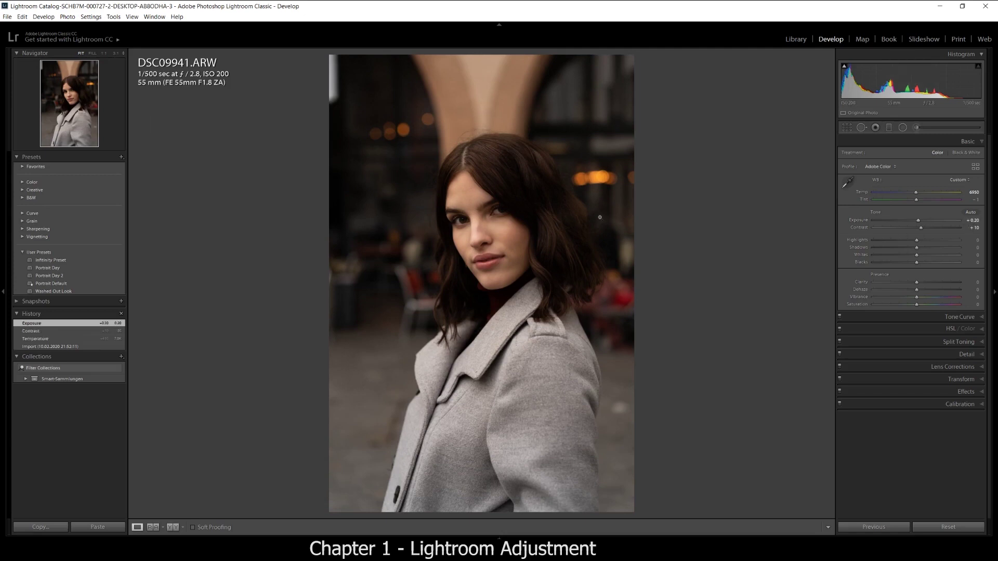
{"action": "mouse_move", "coordinate": [917, 250]}
{"action": "left_mouse_down"}
{"action": "mouse_move", "coordinate": [970, 251]}
{"action": "mouse_move", "coordinate": [919, 266]}
{"action": "mouse_move", "coordinate": [913, 243]}
{"action": "mouse_move", "coordinate": [890, 244]}
{"action": "mouse_move", "coordinate": [913, 242]}
{"action": "left_mouse_up"}
{"action": "double_click", "coordinate": [916, 241]}
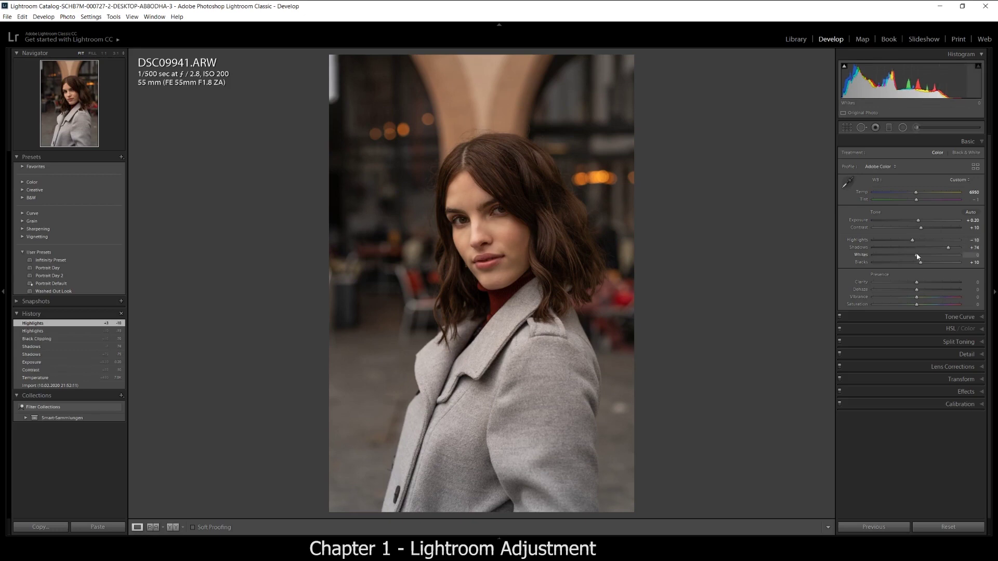
{"action": "left_click_drag", "start_coordinate": [917, 257], "coordinate": [915, 257]}
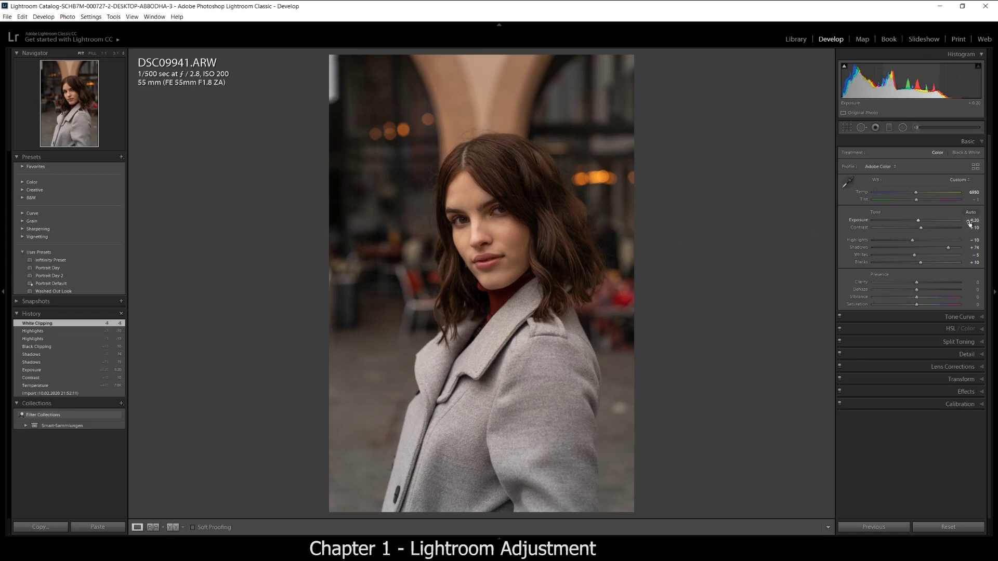
{"action": "left_click_drag", "start_coordinate": [969, 224], "coordinate": [964, 224]}
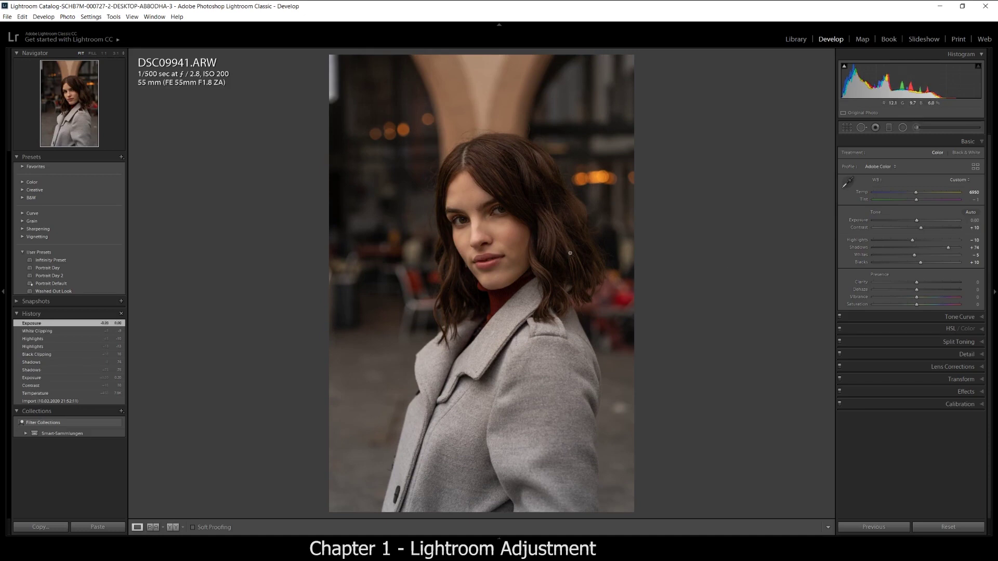
{"action": "left_click", "coordinate": [469, 224]}
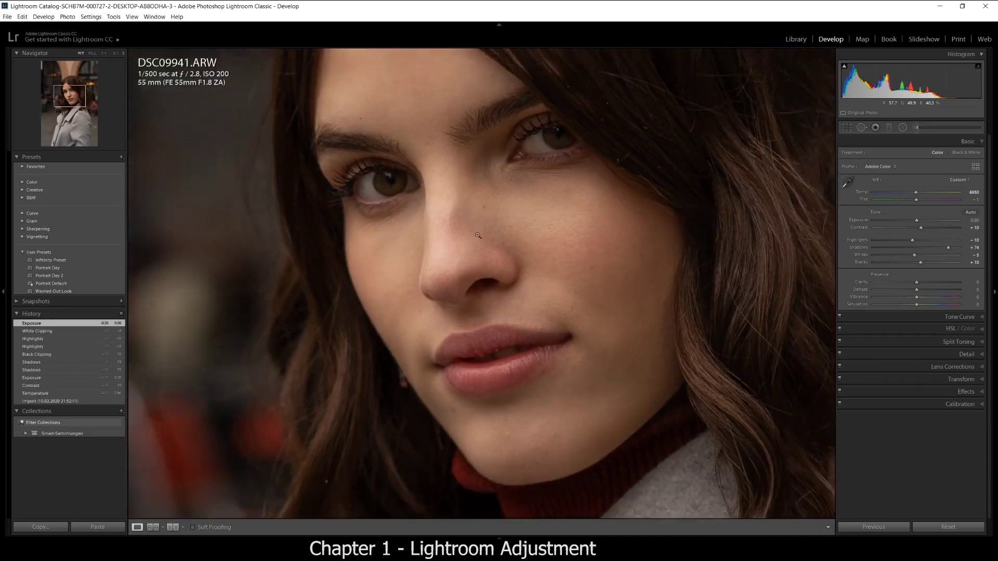
{"action": "left_click", "coordinate": [477, 235]}
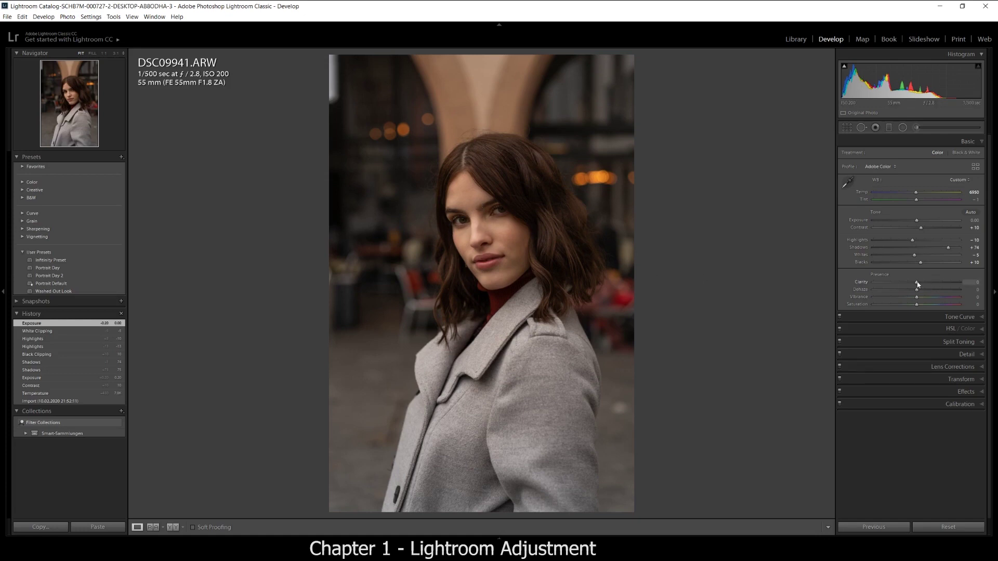
- Set Clarity to +10, Dehaze to +7 and Vibrance to +20, and reduce Contrast to +7
{"action": "left_click_drag", "start_coordinate": [918, 284], "coordinate": [921, 285]}
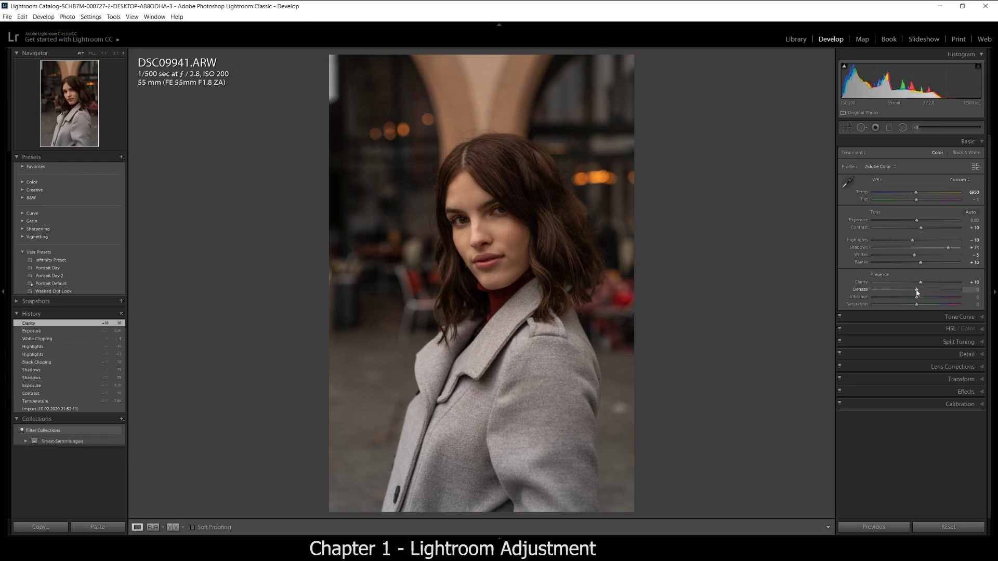
{"action": "left_click_drag", "start_coordinate": [918, 293], "coordinate": [921, 295]}
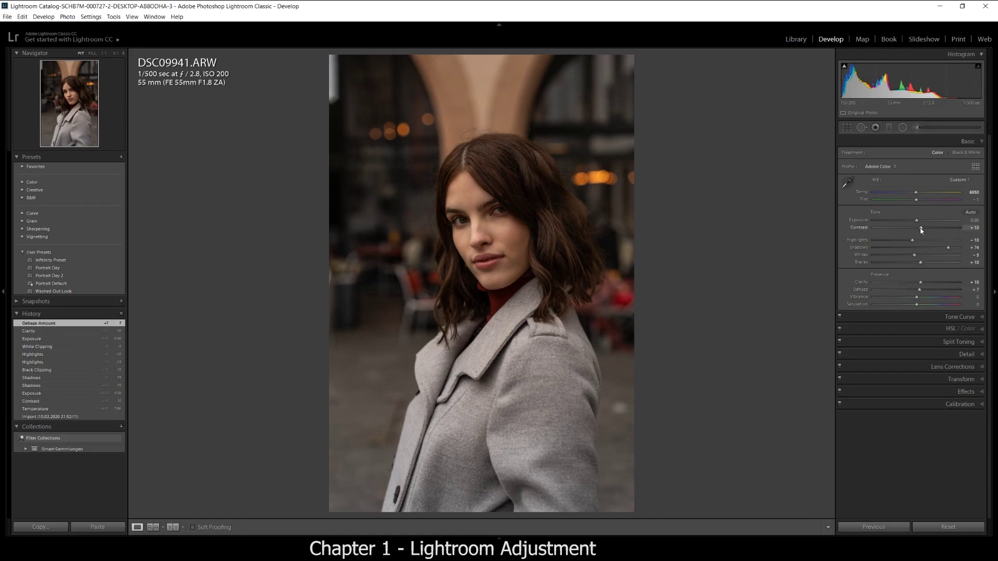
{"action": "left_click_drag", "start_coordinate": [922, 231], "coordinate": [919, 231]}
{"action": "left_click_drag", "start_coordinate": [916, 297], "coordinate": [927, 301]}
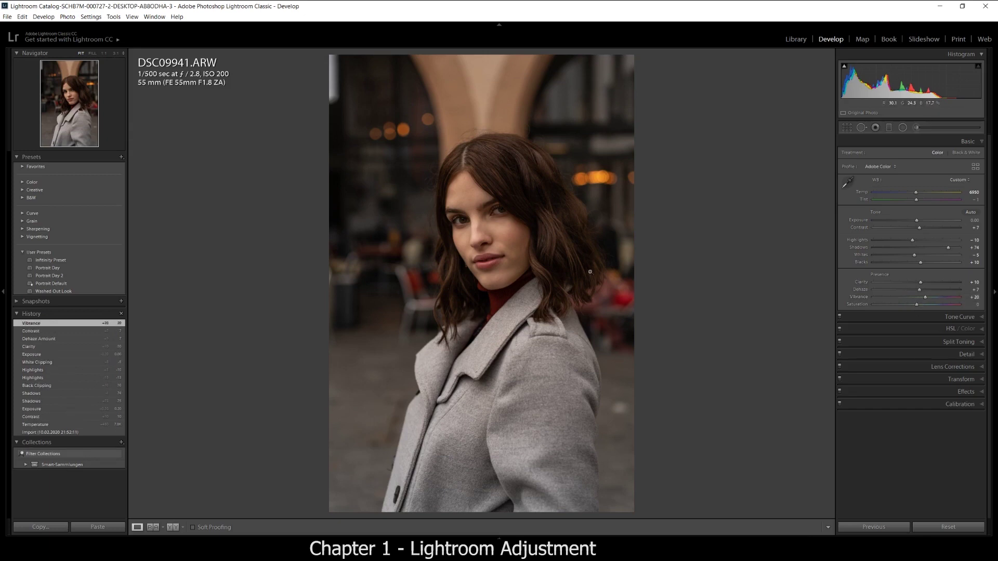
- Shift the Yellow hue to −21 and compare the photo with the HSL adjustments off and on
{"action": "left_click", "coordinate": [885, 318]}
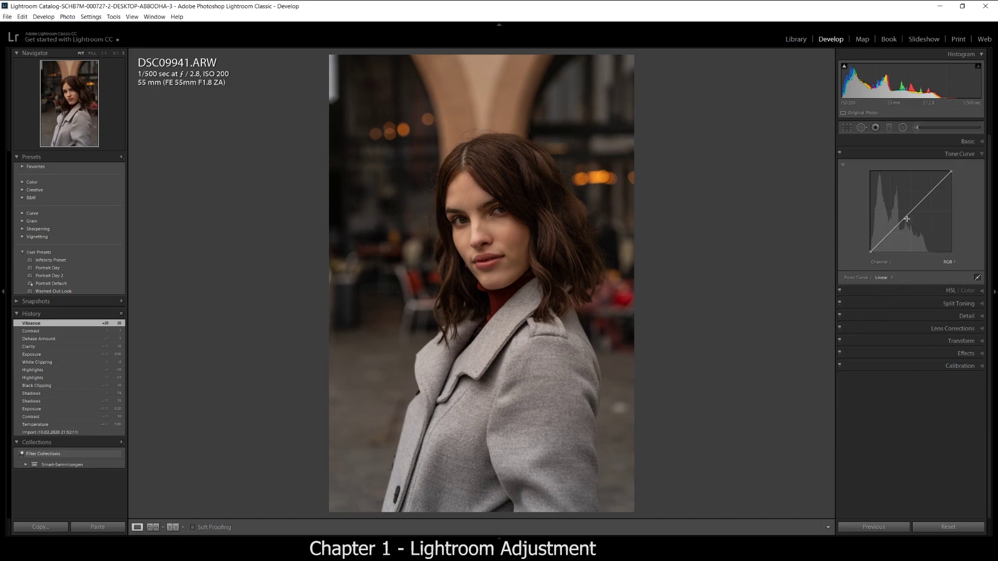
{"action": "left_click", "coordinate": [884, 293]}
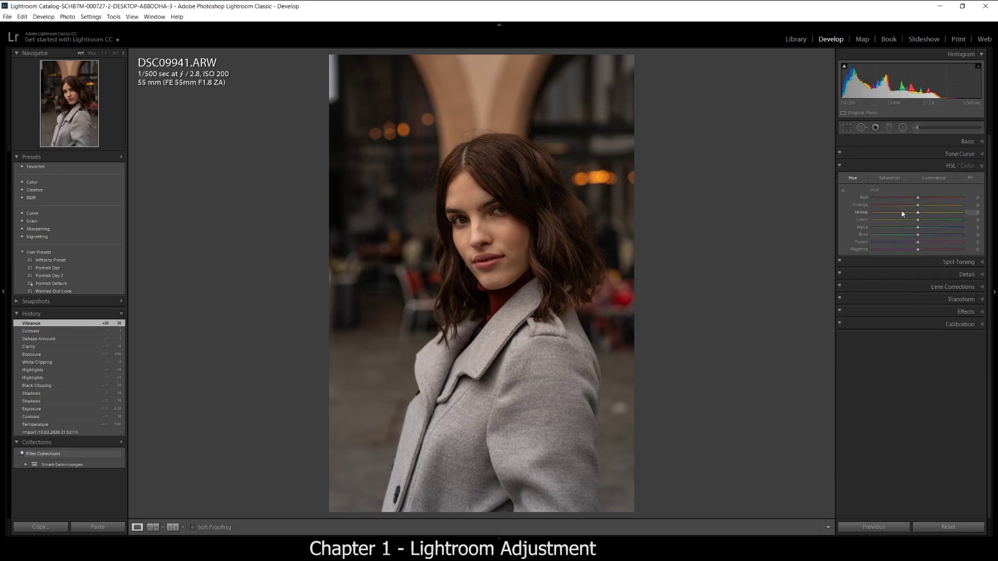
{"action": "left_click_drag", "start_coordinate": [920, 213], "coordinate": [910, 216]}
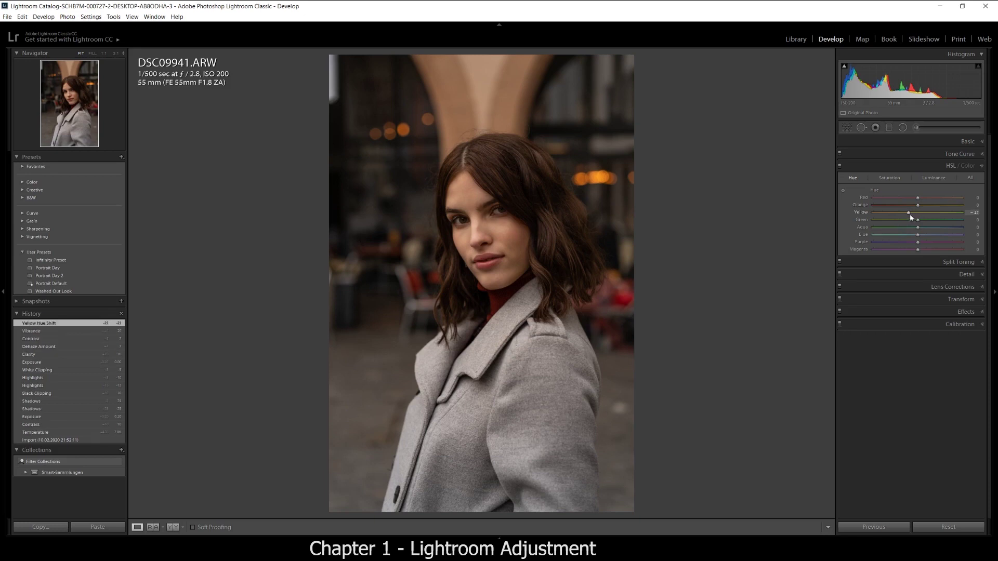
{"action": "left_click", "coordinate": [840, 166]}
{"action": "left_click", "coordinate": [840, 166]}
- Raise the Orange luminance to +15 to brighten the skin tones
{"action": "left_click", "coordinate": [933, 178]}
{"action": "left_click_drag", "start_coordinate": [920, 207], "coordinate": [927, 210]}
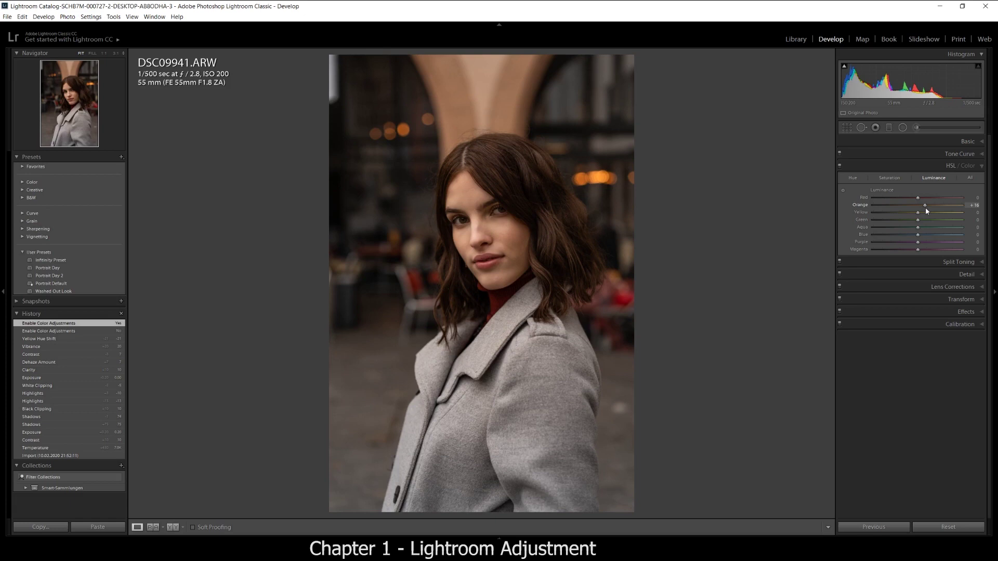
{"action": "left_click_drag", "start_coordinate": [925, 207], "coordinate": [924, 207]}
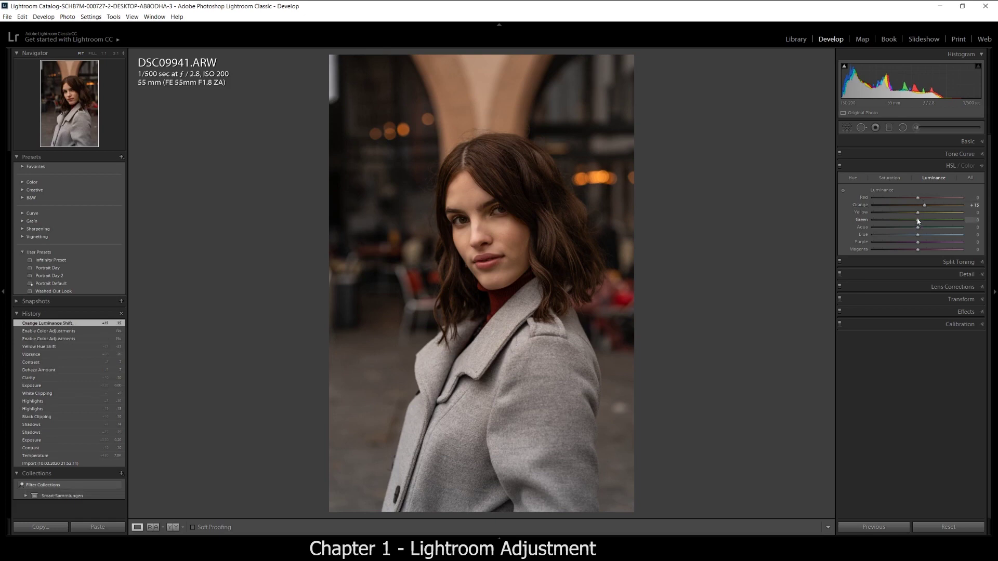
- Try changing the Orange saturation, and reset it to 0
{"action": "left_click", "coordinate": [853, 178]}
{"action": "left_click", "coordinate": [891, 178]}
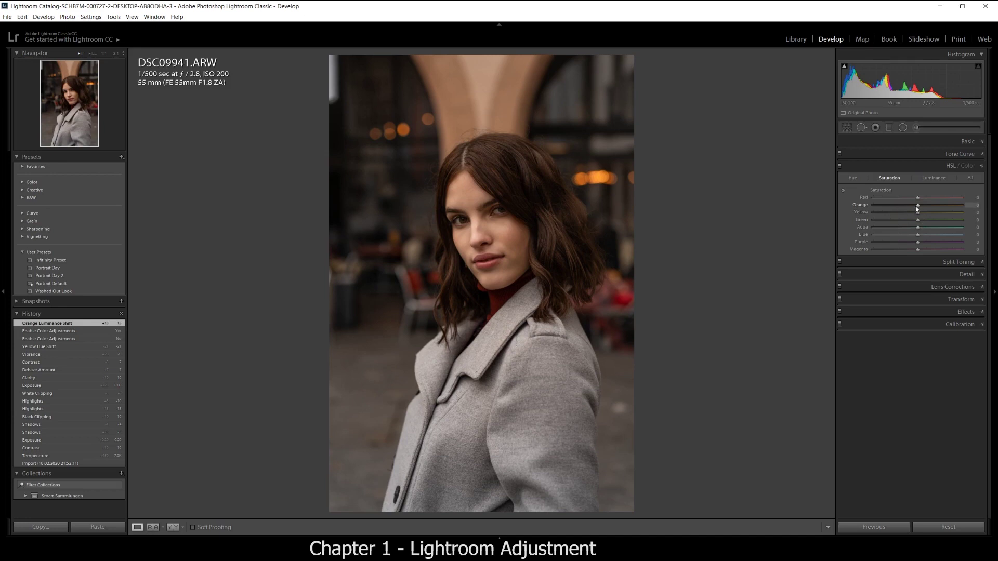
{"action": "mouse_move", "coordinate": [917, 208]}
{"action": "left_mouse_down"}
{"action": "mouse_move", "coordinate": [908, 208]}
{"action": "mouse_move", "coordinate": [922, 208]}
{"action": "left_mouse_up"}
{"action": "double_click", "coordinate": [859, 204]}
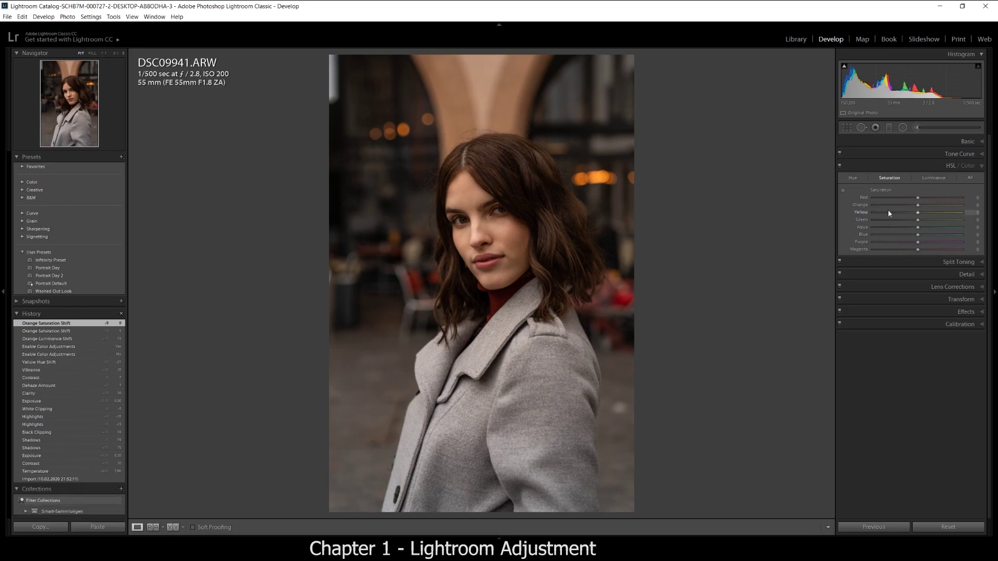
- Try lowering the Yellow luminance, and reset it to 0
{"action": "left_click", "coordinate": [933, 179]}
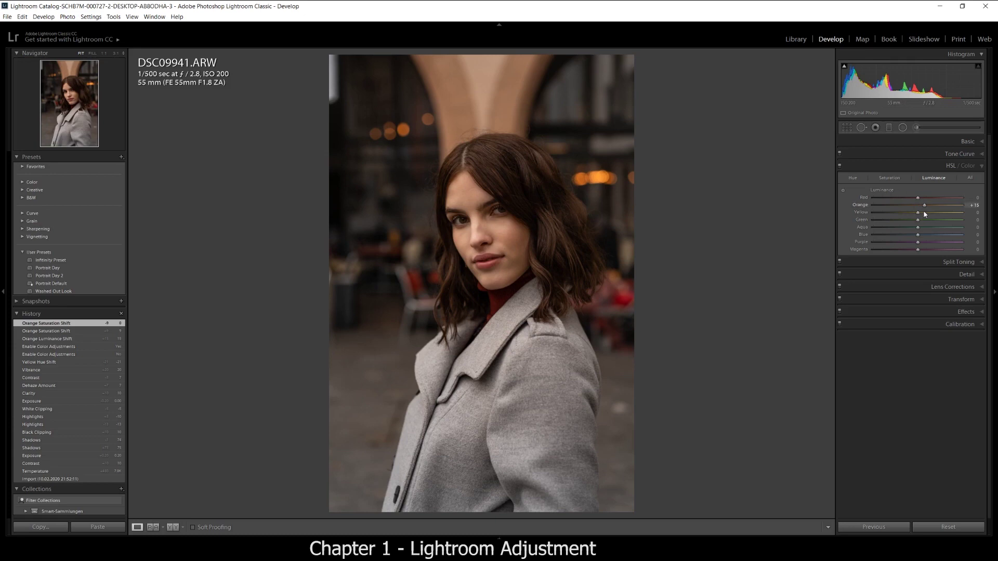
{"action": "mouse_move", "coordinate": [919, 214]}
{"action": "left_mouse_down"}
{"action": "mouse_move", "coordinate": [936, 214]}
{"action": "mouse_move", "coordinate": [906, 216]}
{"action": "left_mouse_up"}
{"action": "double_click", "coordinate": [864, 213]}
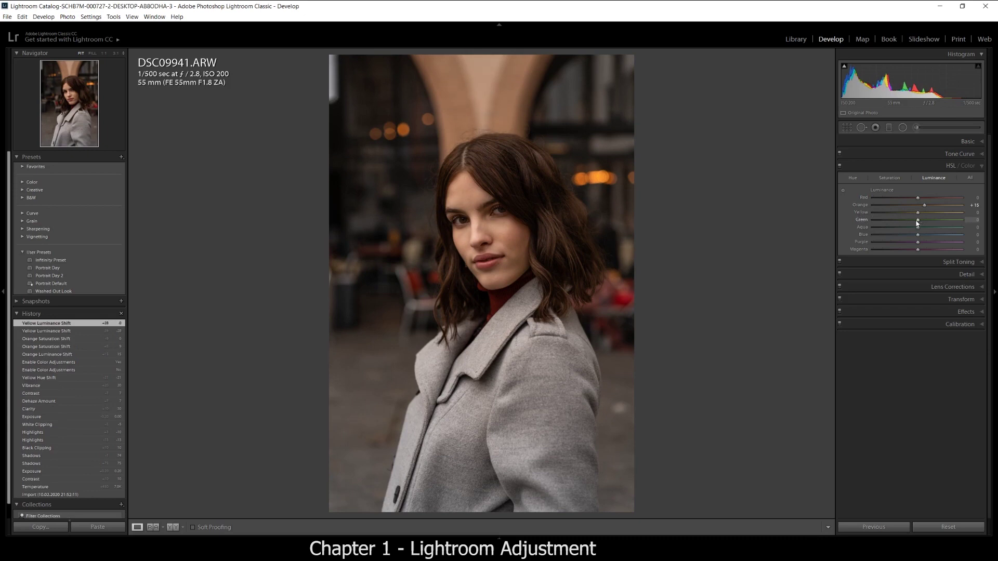
- Set the sharpening Masking to 64 while previewing the edge mask, and raise the sharpening Detail to 40
{"action": "left_click", "coordinate": [906, 261]}
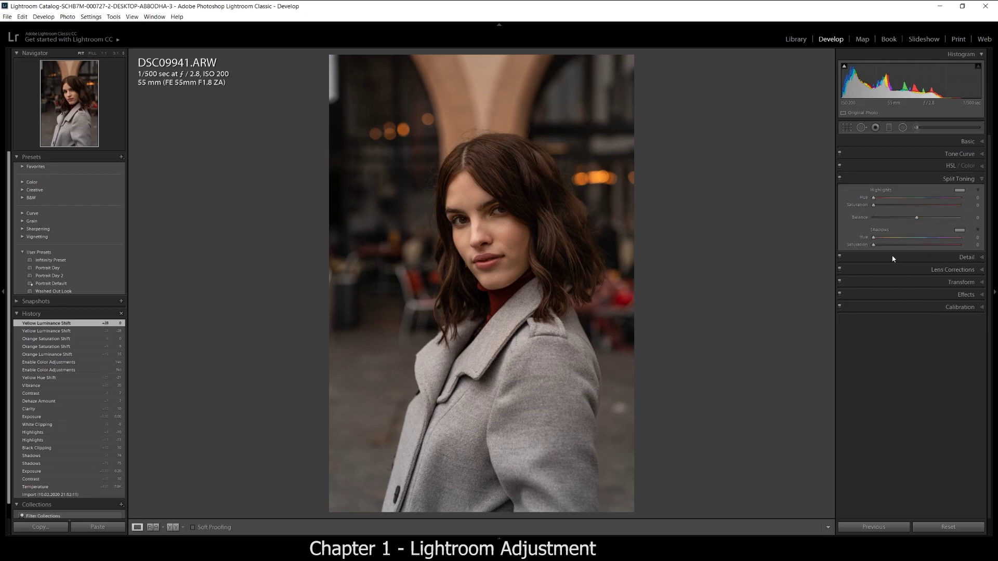
{"action": "left_click", "coordinate": [894, 258]}
{"action": "left_click_drag", "start_coordinate": [874, 306], "coordinate": [854, 312]}
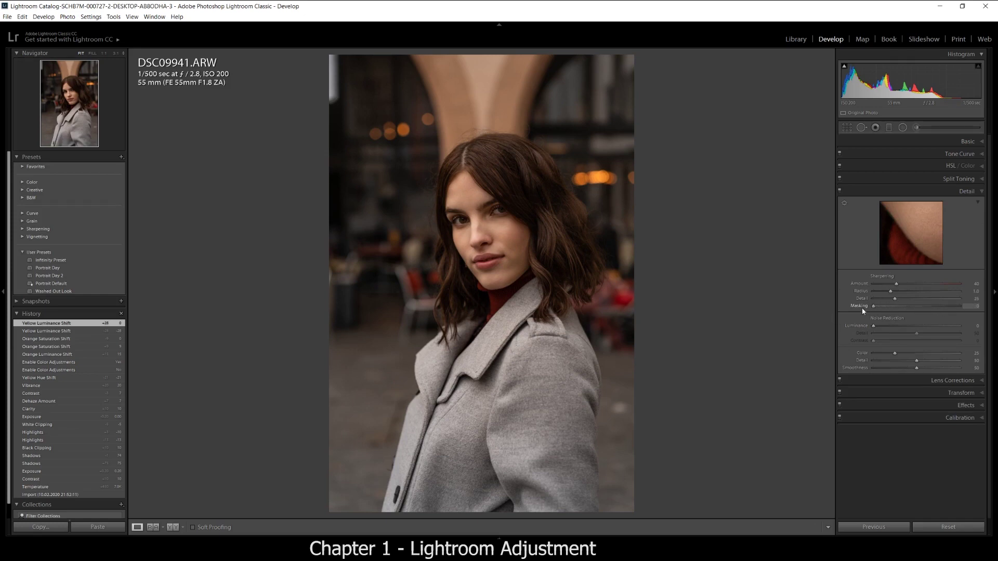
{"action": "left_click_drag", "start_coordinate": [971, 312], "coordinate": [906, 308]}
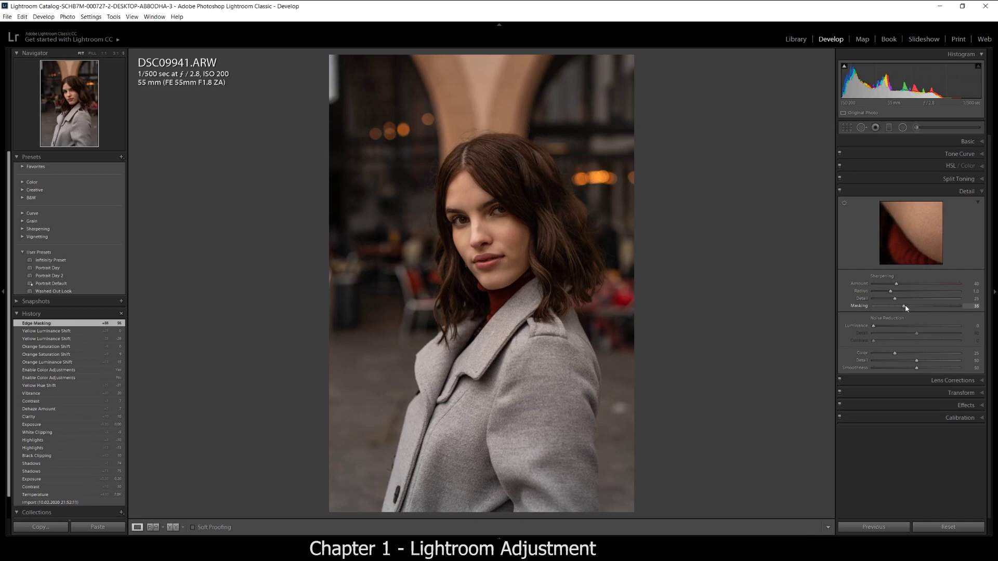
{"action": "left_click", "coordinate": [906, 308], "text": "alt"}
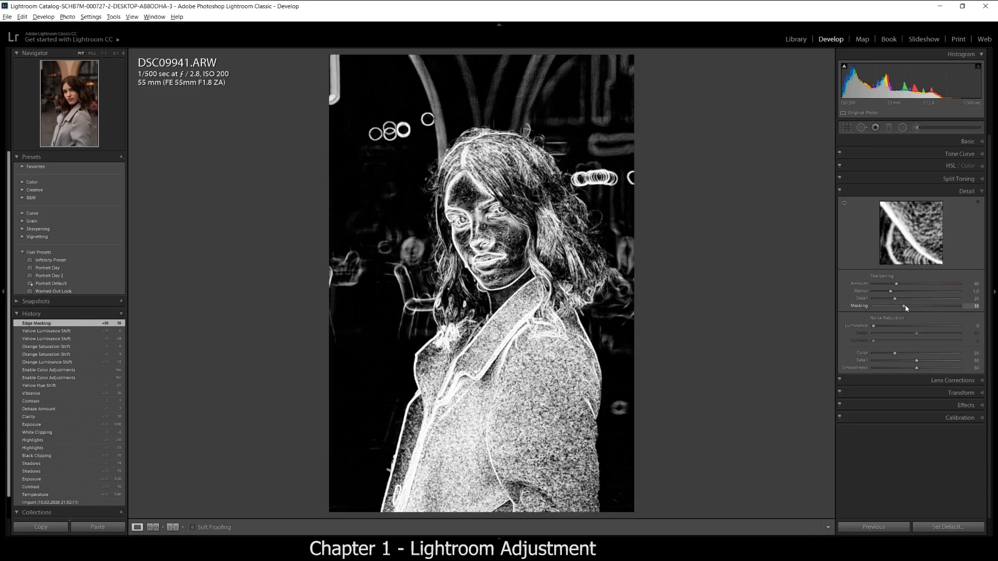
{"action": "left_click_drag", "start_coordinate": [905, 308], "coordinate": [929, 311]}
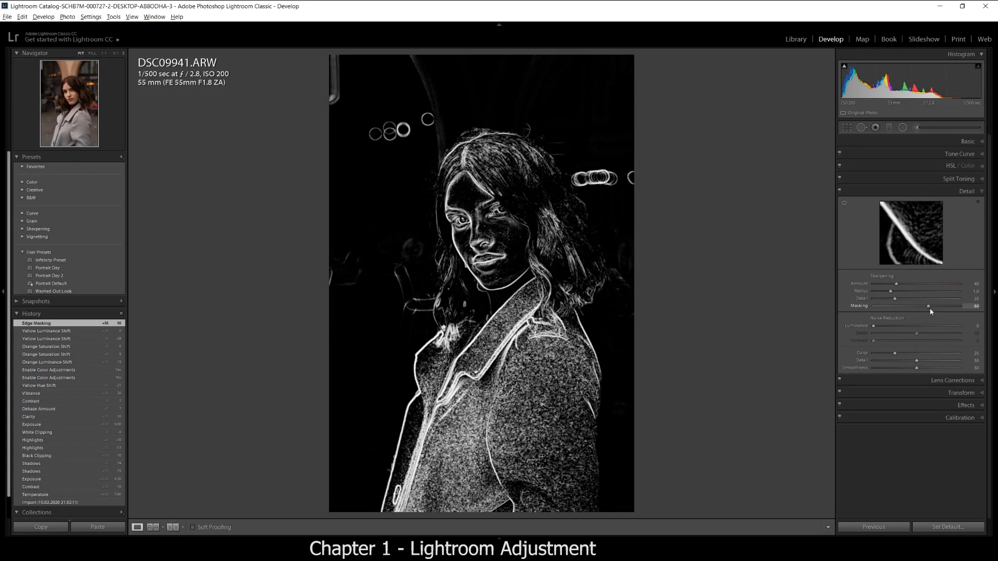
{"action": "left_click_drag", "start_coordinate": [930, 311], "coordinate": [930, 310]}
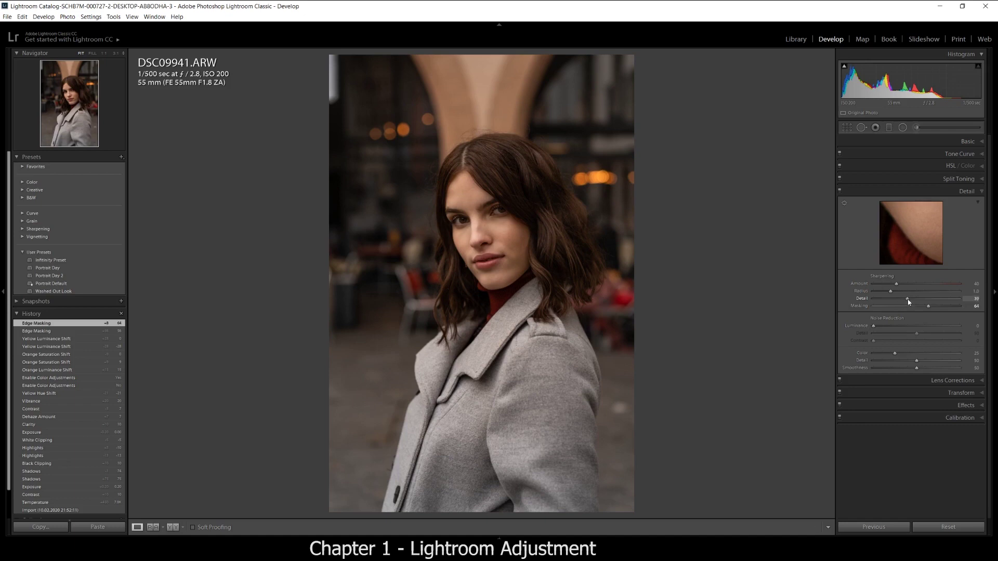
{"action": "left_click_drag", "start_coordinate": [910, 303], "coordinate": [909, 302]}
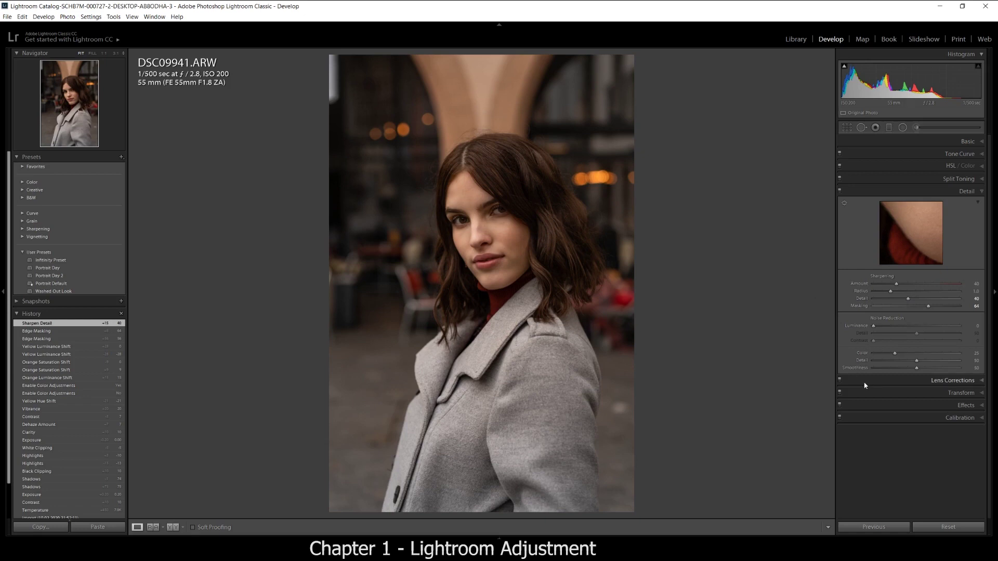
- Shift the Blue Primary calibration hue slightly towards the negative side and set the white balance temperature to 6750
{"action": "left_click", "coordinate": [878, 380]}
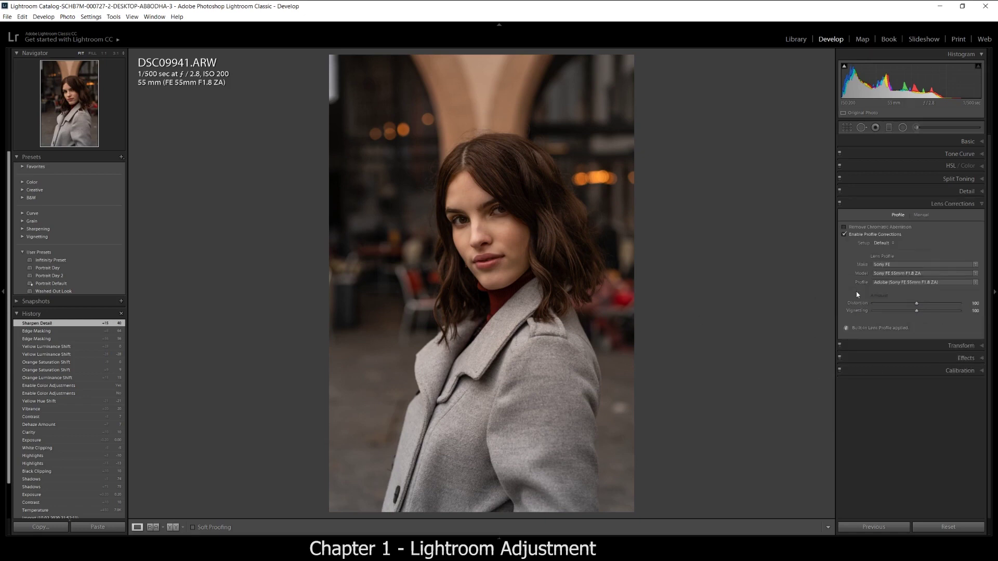
{"action": "left_click", "coordinate": [883, 344]}
{"action": "left_click", "coordinate": [895, 374]}
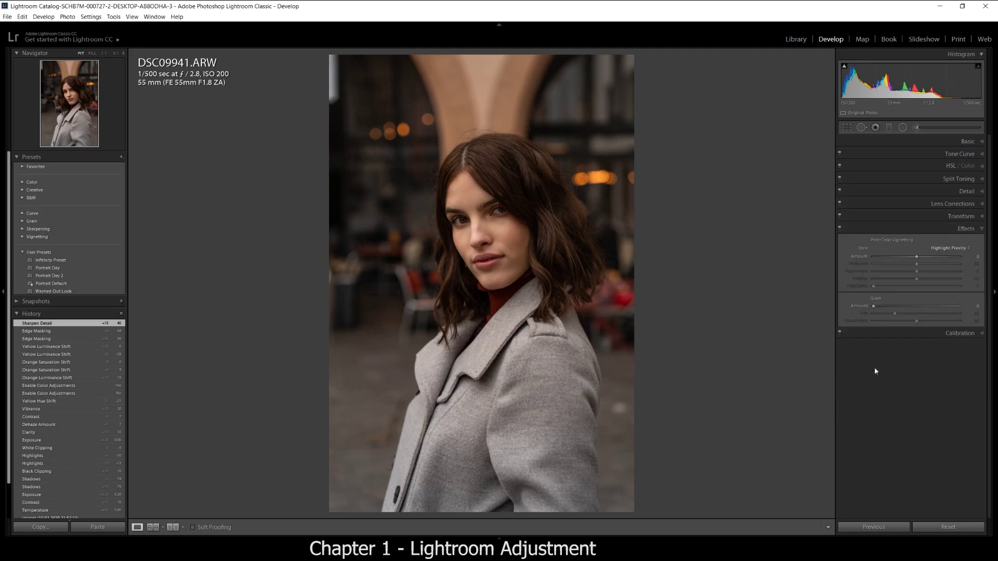
{"action": "left_click", "coordinate": [888, 335]}
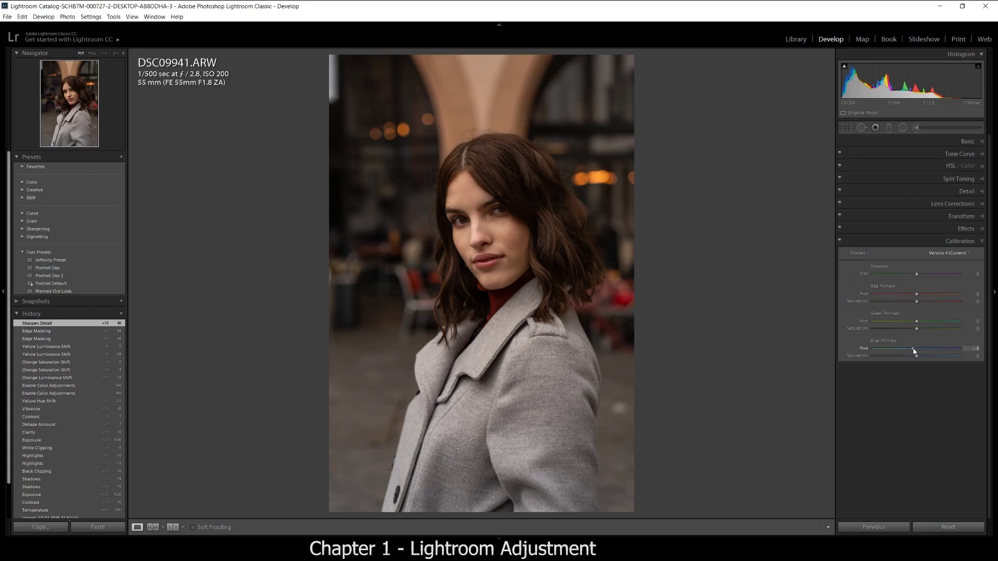
{"action": "left_click_drag", "start_coordinate": [914, 351], "coordinate": [915, 352]}
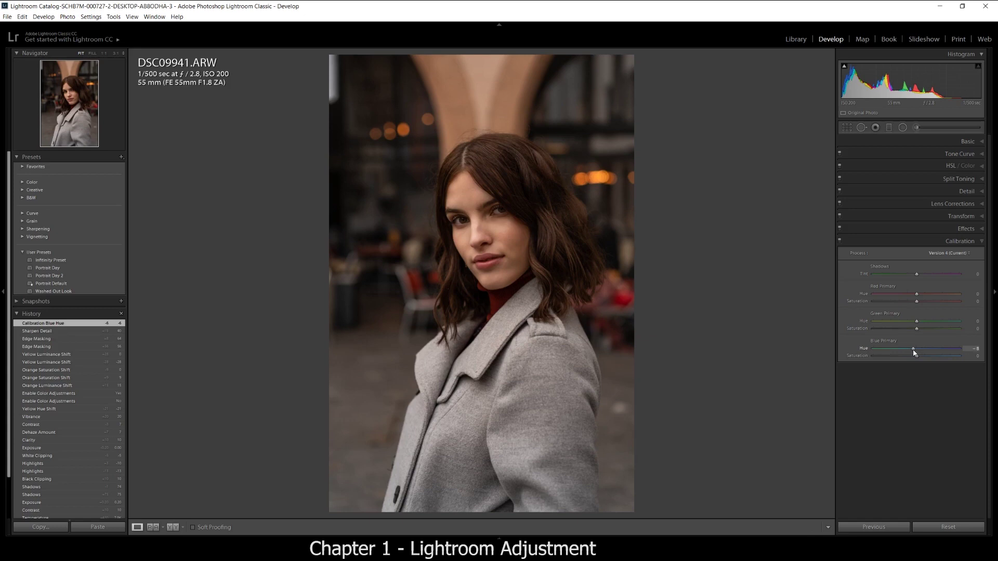
{"action": "left_click_drag", "start_coordinate": [915, 353], "coordinate": [914, 354]}
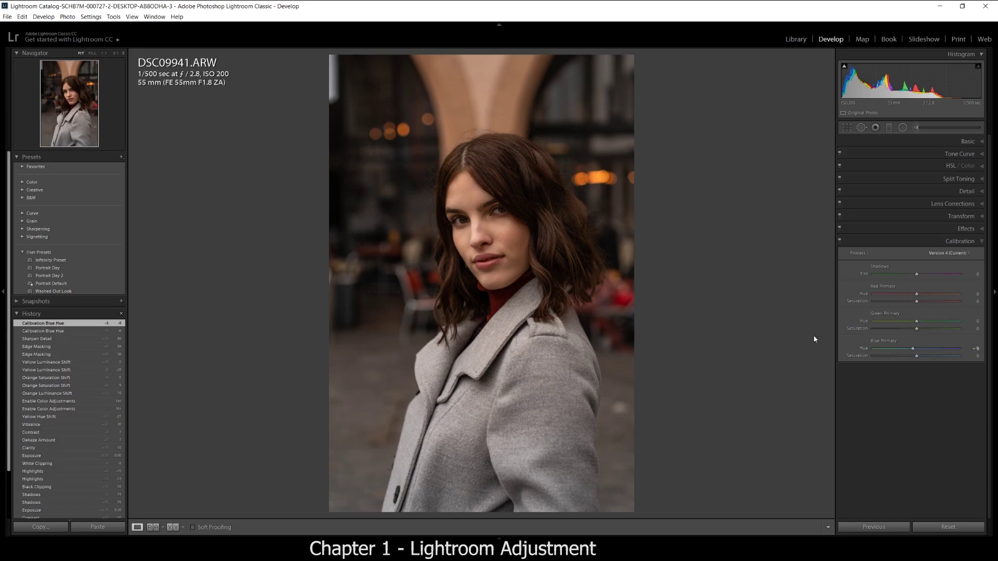
{"action": "left_click", "coordinate": [922, 141]}
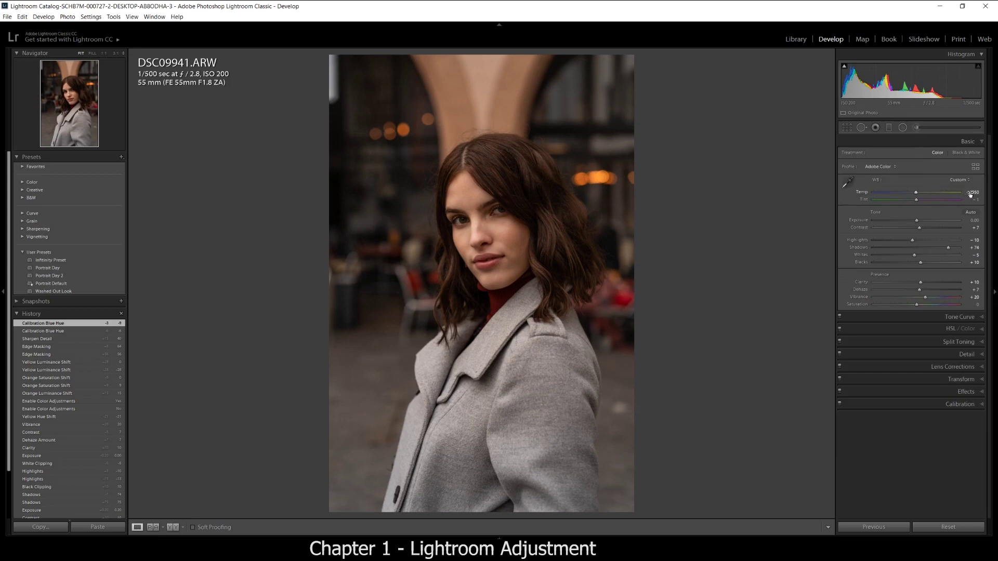
{"action": "left_click_drag", "start_coordinate": [916, 193], "coordinate": [914, 192]}
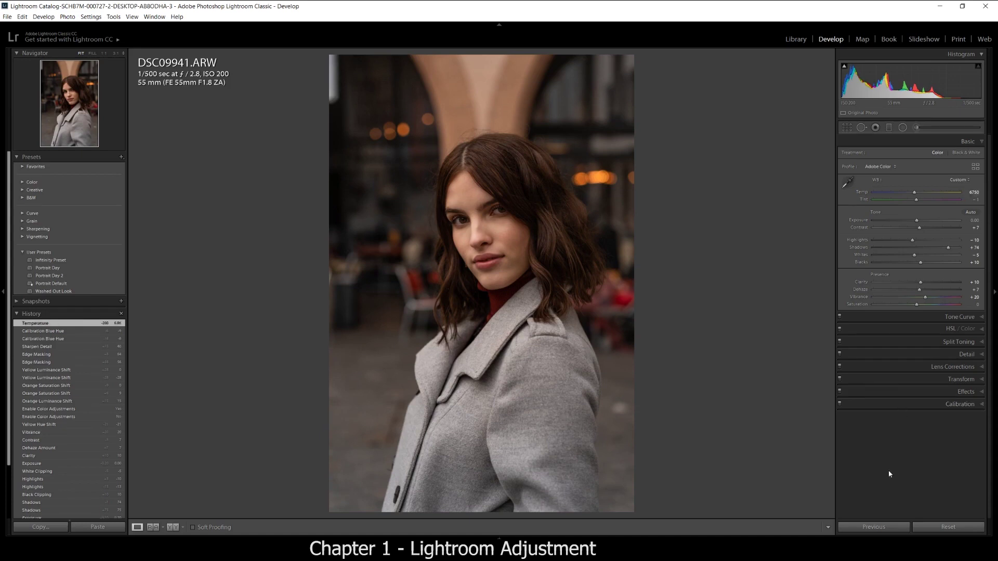
- Activate the Adjustment Brush with the Iris Enhancement effect, framing the model's eyes in close-up
{"action": "left_click", "coordinate": [481, 216]}
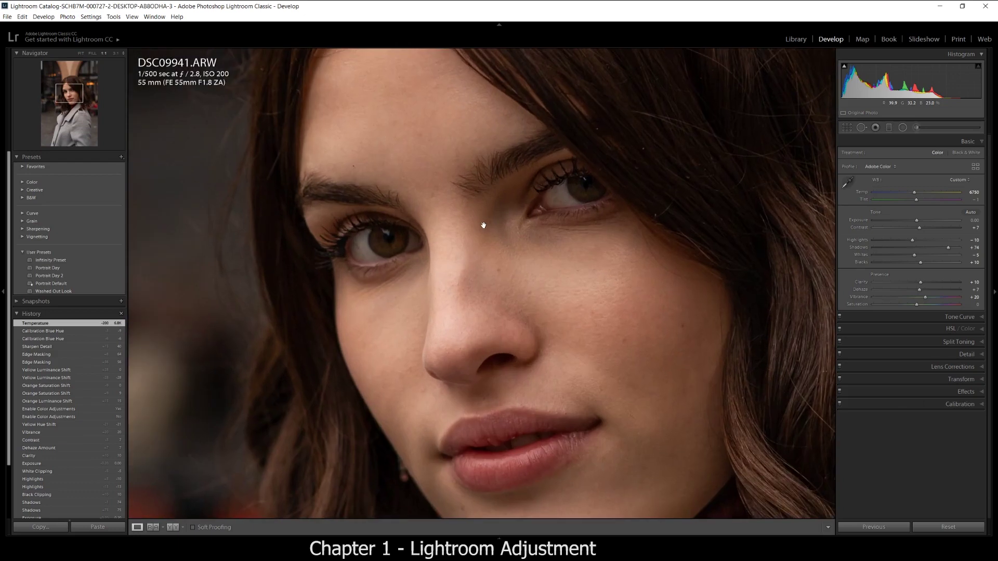
{"action": "left_click_drag", "start_coordinate": [531, 151], "coordinate": [490, 225]}
{"action": "key", "text": "t"}
{"action": "key", "text": "k"}
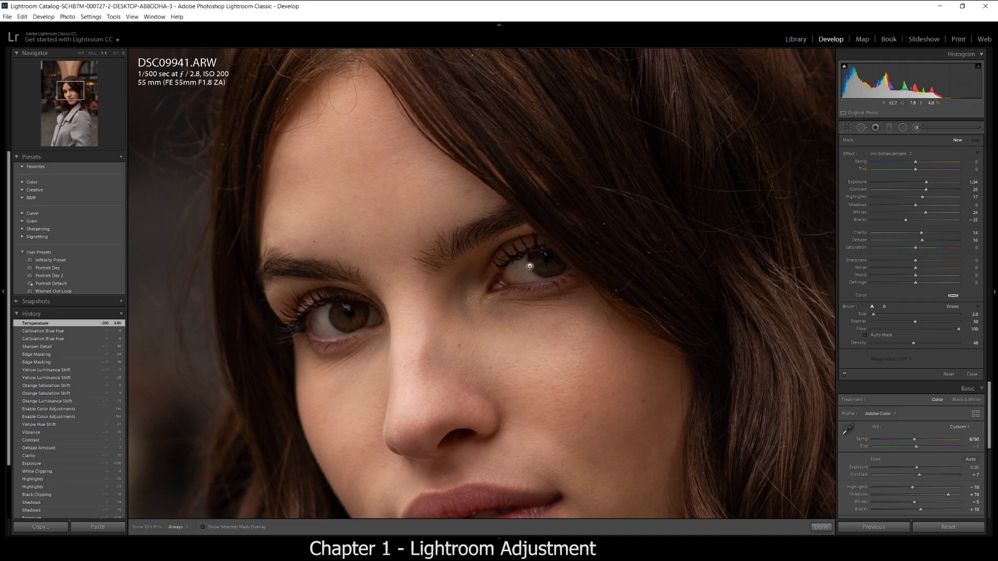
- Paint the Iris Enhancement over the upper iris of the eye beside the hair, using a size 1.0 brush with the mask overlay shown
{"action": "scroll", "coordinate": [545, 266], "scroll_direction": "up", "scroll_amount": 2}
{"action": "left_click", "coordinate": [912, 152]}
{"action": "left_click", "coordinate": [915, 153]}
{"action": "left_click", "coordinate": [920, 153]}
{"action": "left_click", "coordinate": [926, 154]}
{"action": "left_click", "coordinate": [926, 154]}
{"action": "left_click", "coordinate": [926, 153]}
{"action": "scroll", "coordinate": [538, 270], "scroll_direction": "down", "scroll_amount": 2}
{"action": "scroll", "coordinate": [539, 253], "scroll_direction": "down", "scroll_amount": 1}
{"action": "key", "text": "h"}
{"action": "left_click", "coordinate": [545, 253]}
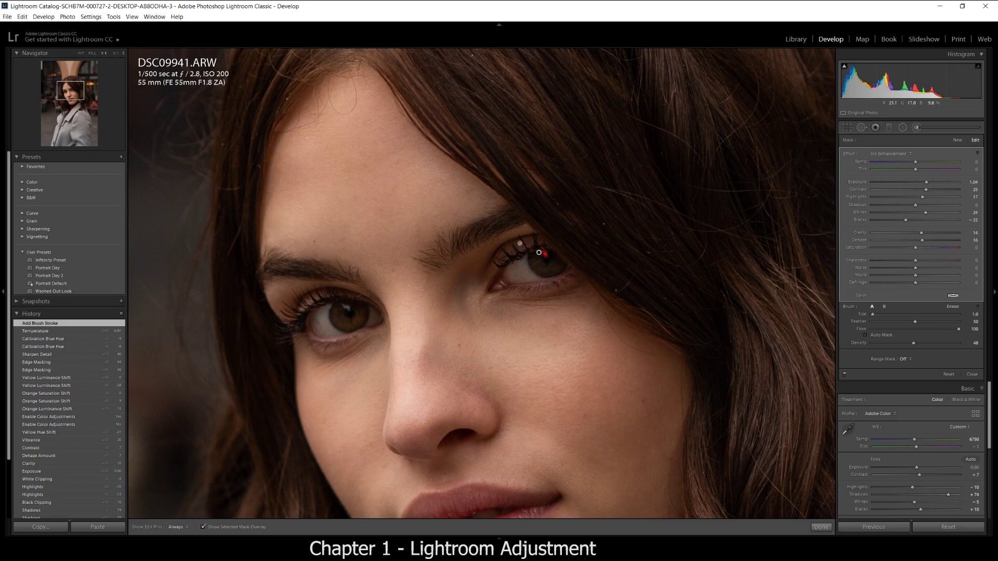
- Paint the Iris Enhancement over the highlight in the upper iris of the other eye
{"action": "key", "text": "bracketright"}
{"action": "key", "text": "h"}
{"action": "left_click", "coordinate": [344, 307]}
{"action": "key", "text": "h"}
{"action": "key", "text": "h"}
- Undo the size 5.0 iris stroke and paint the lower part of both irises with a size 4.0 brush
{"action": "mouse_move", "coordinate": [539, 268]}
{"action": "left_mouse_down"}
{"action": "mouse_move", "coordinate": [560, 263]}
{"action": "mouse_move", "coordinate": [542, 270]}
{"action": "left_mouse_up"}
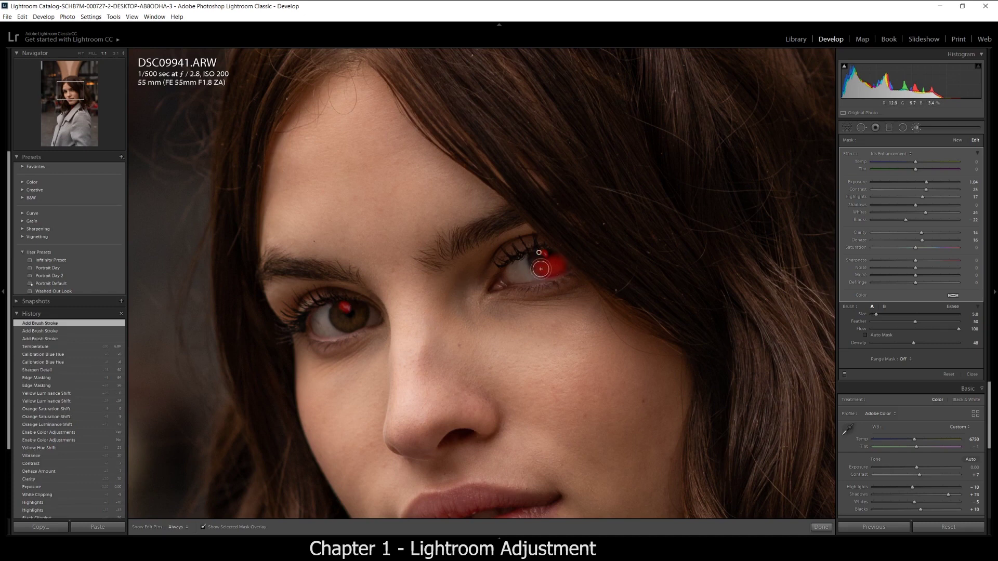
{"action": "key", "text": "ctrl+z"}
{"action": "key", "text": "h"}
{"action": "key", "text": "bracketleft"}
{"action": "key", "text": "h"}
{"action": "left_click_drag", "start_coordinate": [541, 268], "coordinate": [558, 267]}
{"action": "mouse_move", "coordinate": [364, 321]}
{"action": "left_mouse_down"}
{"action": "mouse_move", "coordinate": [341, 324]}
{"action": "mouse_move", "coordinate": [360, 321]}
{"action": "left_mouse_up"}
{"action": "key", "text": "h"}
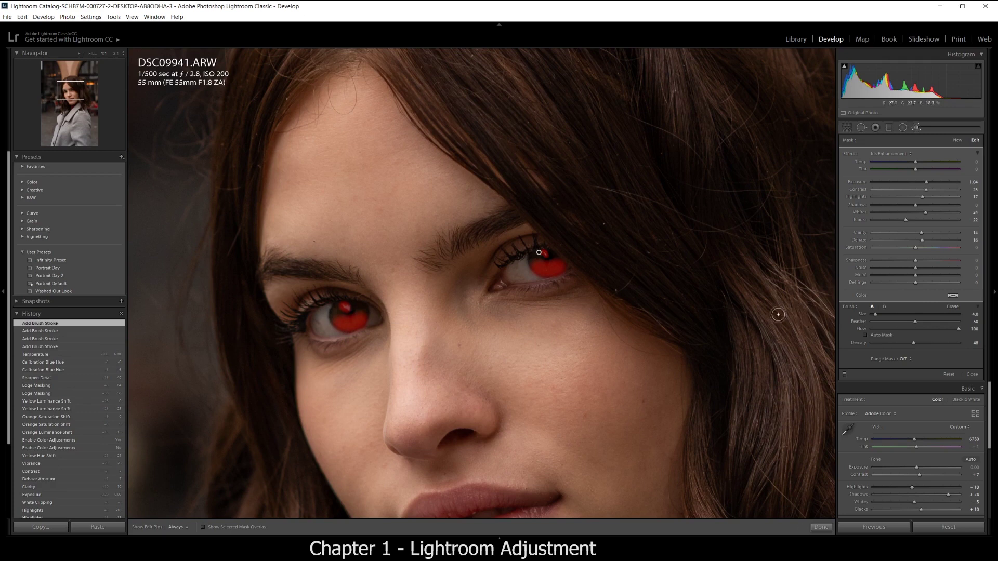
- Hide the mask overlay, raise the brush Exposure to 1.44, and finish the iris adjustment after comparing it off and on
{"action": "key", "text": "o"}
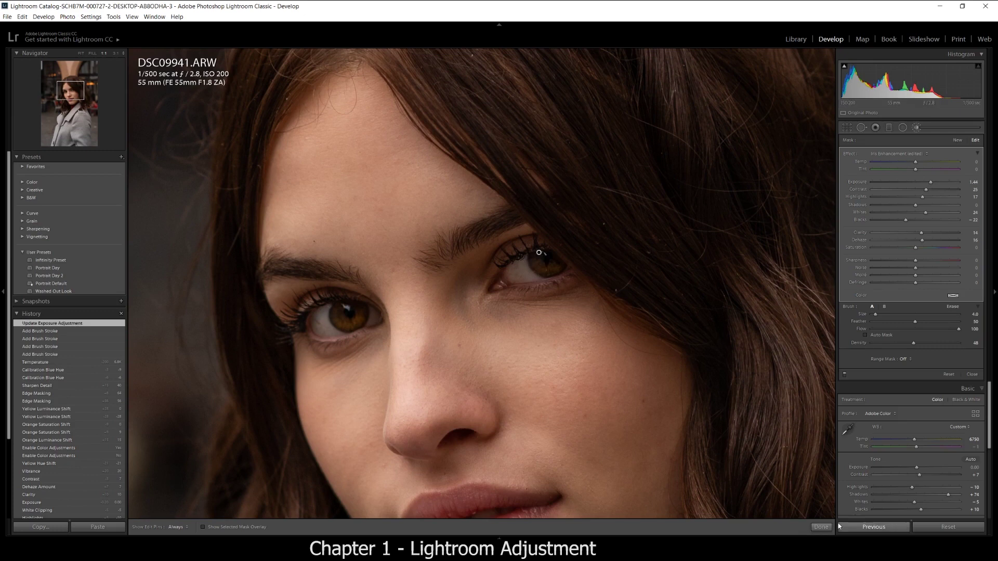
{"action": "left_click", "coordinate": [846, 374]}
{"action": "left_click", "coordinate": [846, 374]}
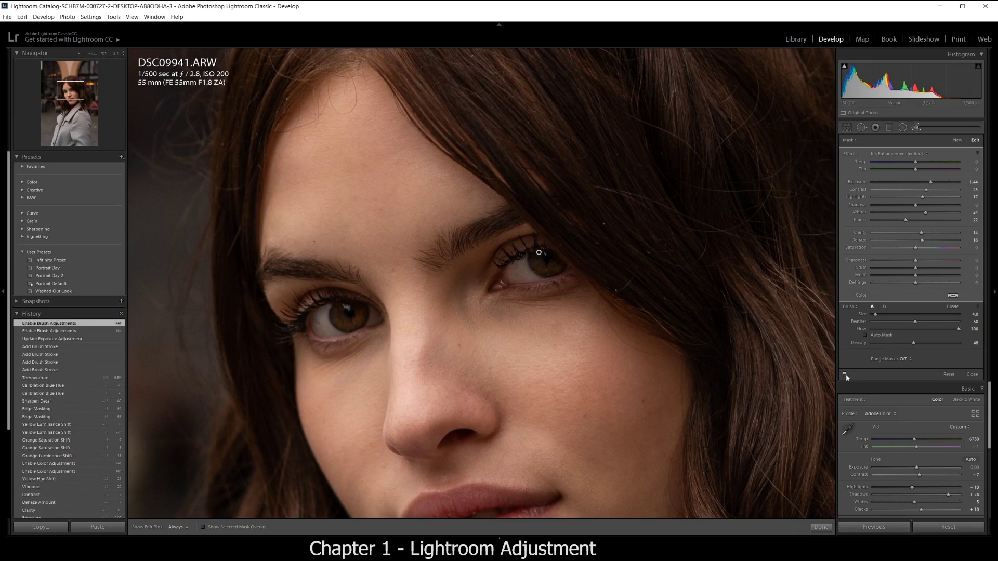
{"action": "key", "text": "z"}
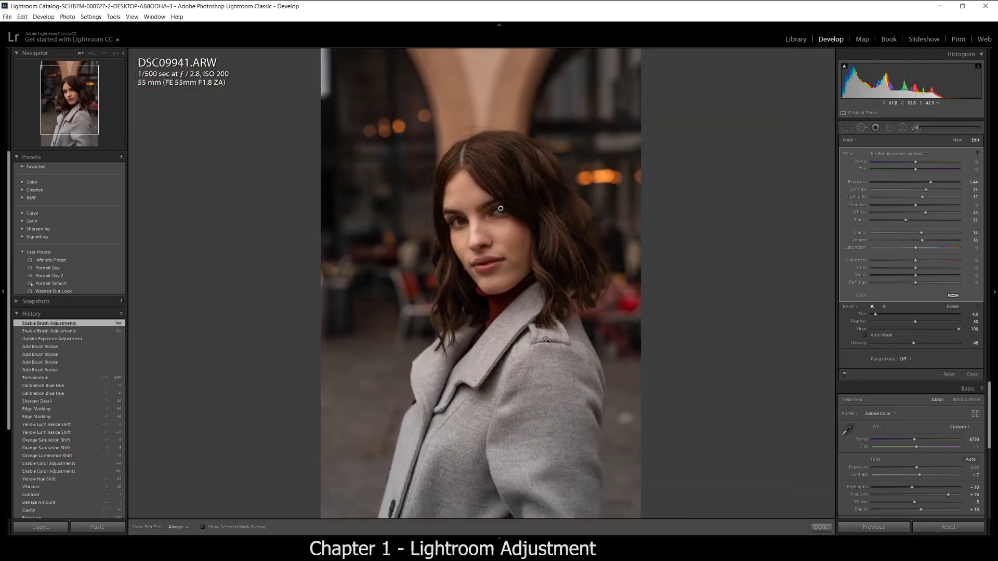
{"action": "left_click", "coordinate": [821, 527]}
- Open the edited portrait as a Smart Object in Photoshop
{"action": "left_click", "coordinate": [67, 17]}
{"action": "mouse_move", "coordinate": [80, 63]}
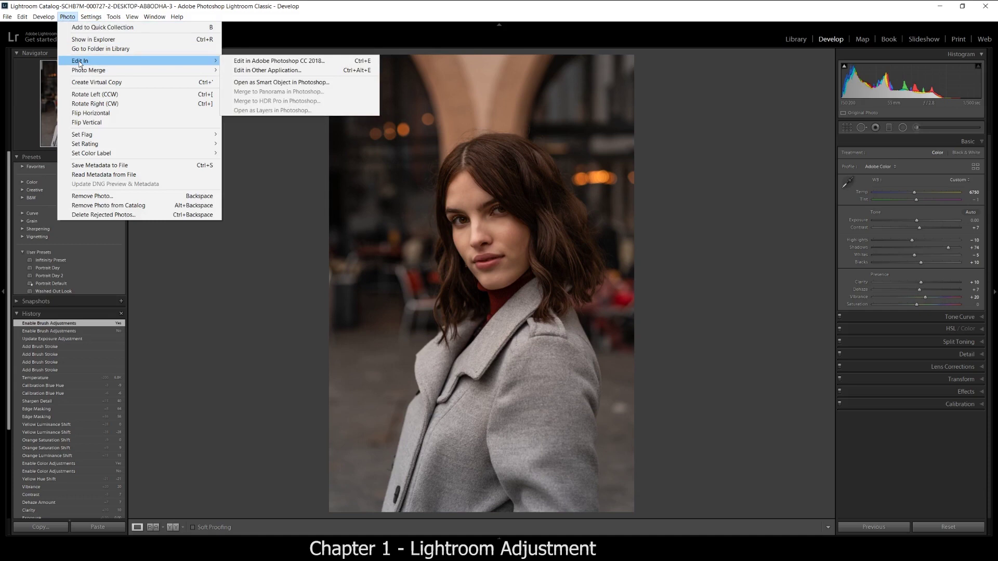
{"action": "left_click", "coordinate": [72, 19]}
{"action": "left_click", "coordinate": [72, 20]}
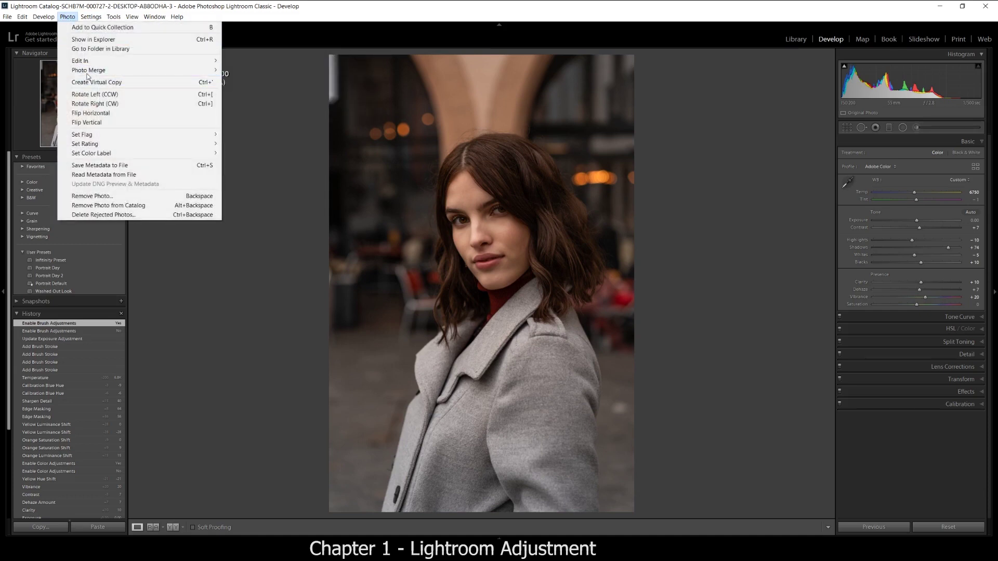
{"action": "mouse_move", "coordinate": [96, 64]}
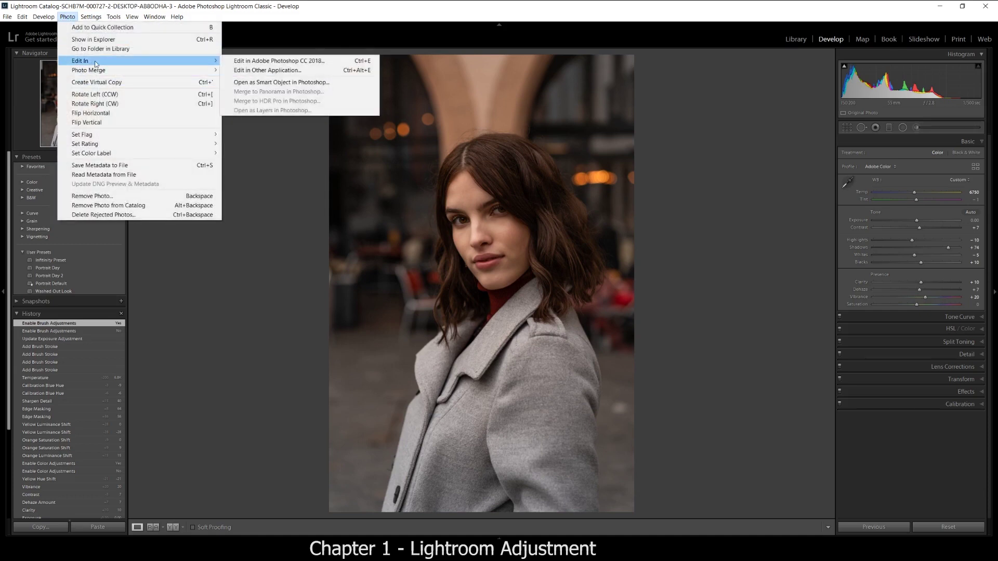
{"action": "left_click", "coordinate": [269, 85]}
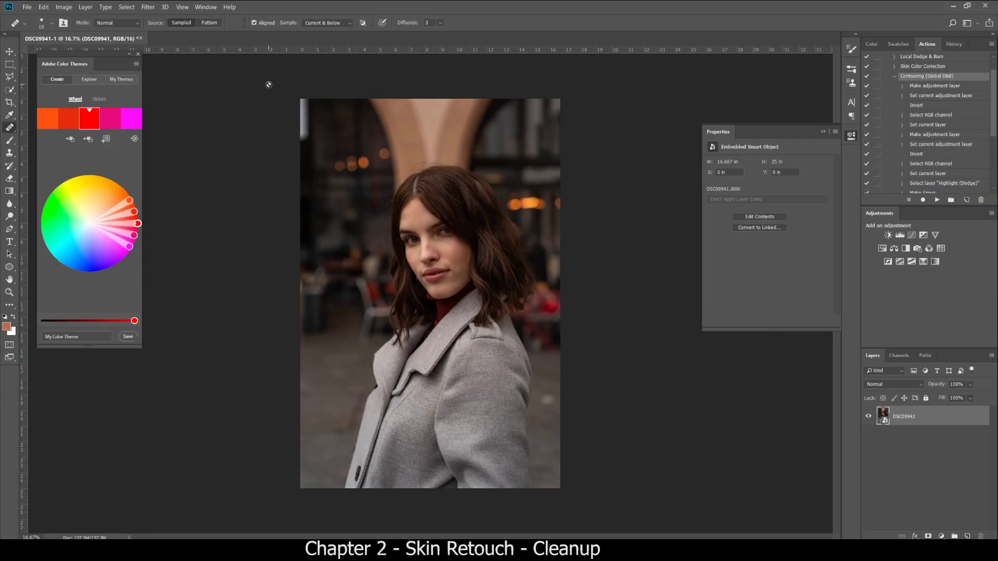
- Collapse the Color Themes and Properties panels and add a new empty layer above the photo layer
{"action": "left_click", "coordinate": [130, 54]}
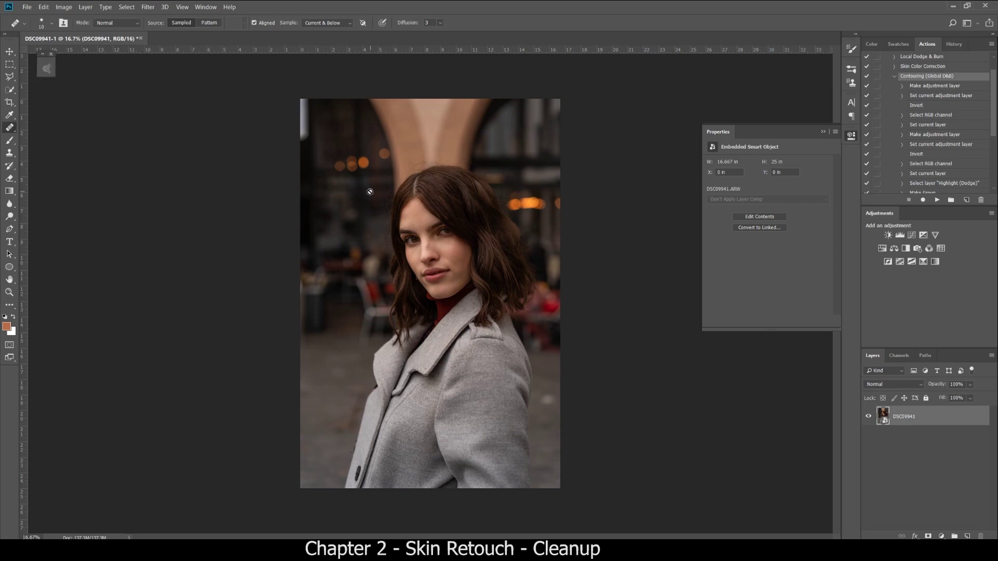
{"action": "left_click", "coordinate": [824, 133]}
{"action": "left_click", "coordinate": [909, 450]}
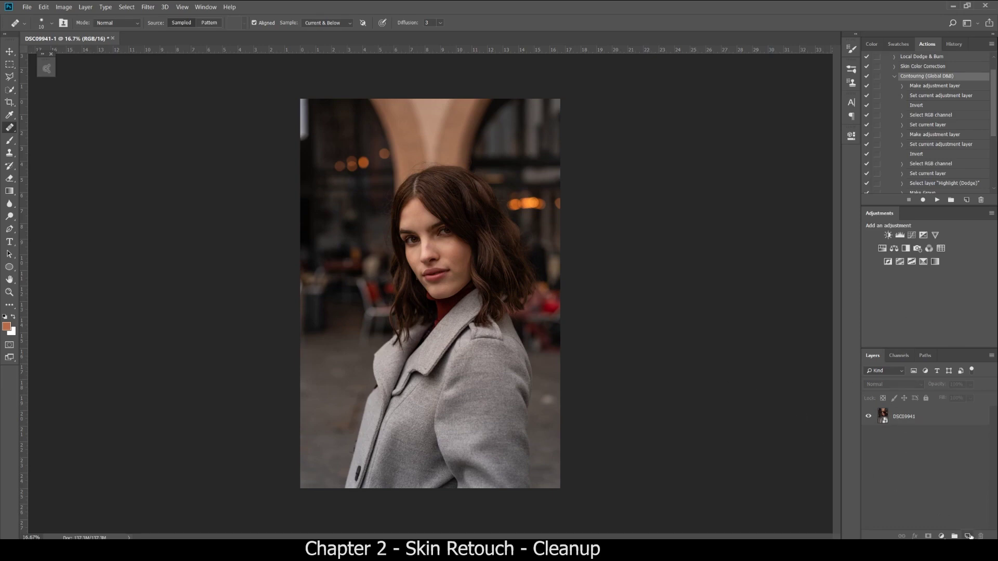
{"action": "left_click", "coordinate": [968, 536]}
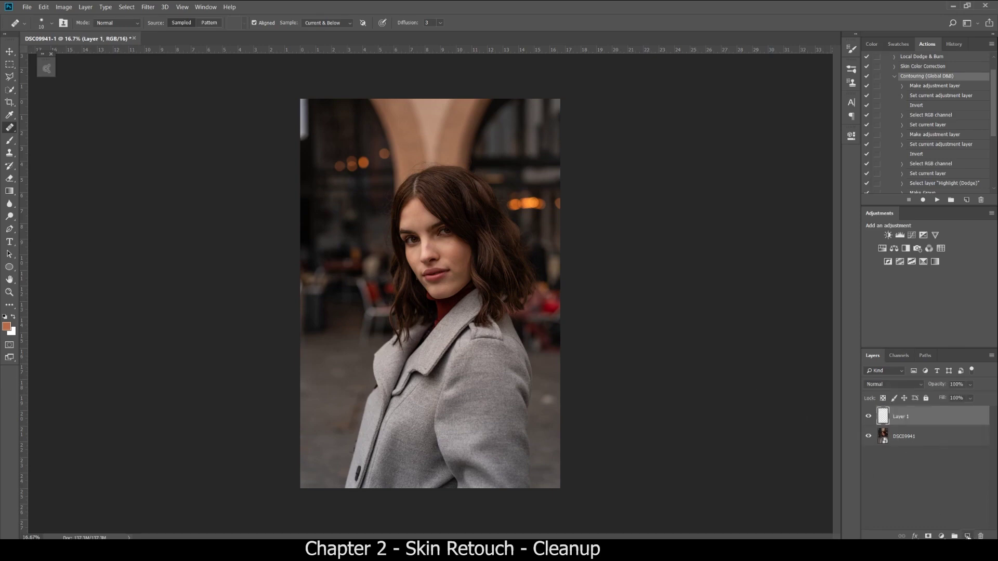
- Choose the Healing Brush Tool and reduce its brush size to suit the stray hairs on the upper forehead
{"action": "right_click", "coordinate": [10, 128]}
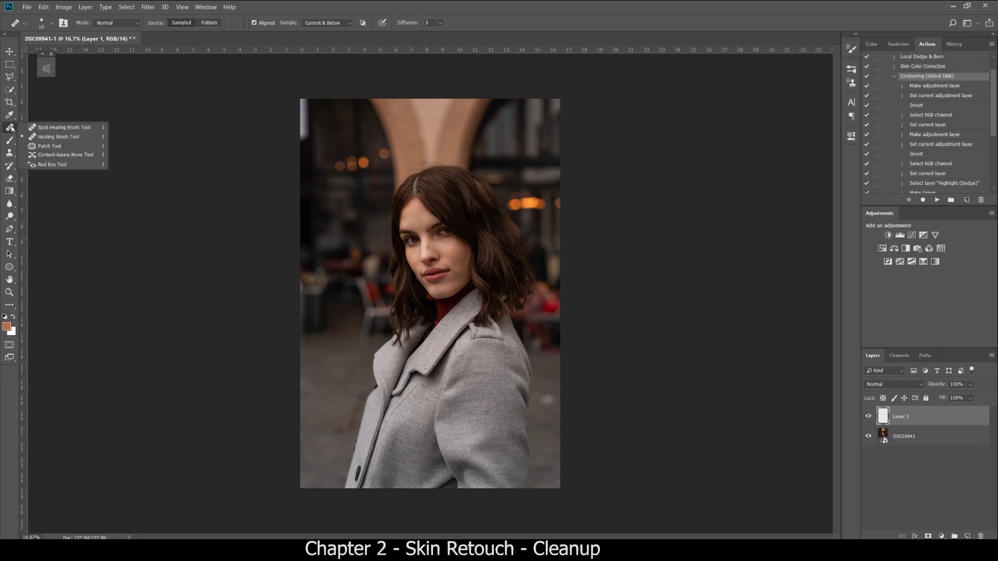
{"action": "left_click", "coordinate": [48, 137]}
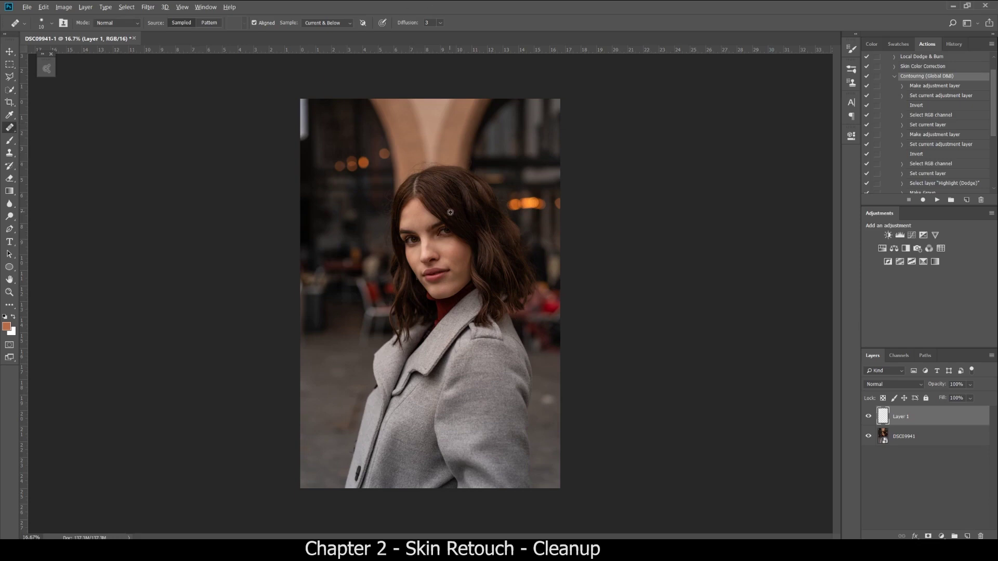
{"action": "scroll", "coordinate": [451, 212], "scroll_direction": "up", "scroll_amount": 5}
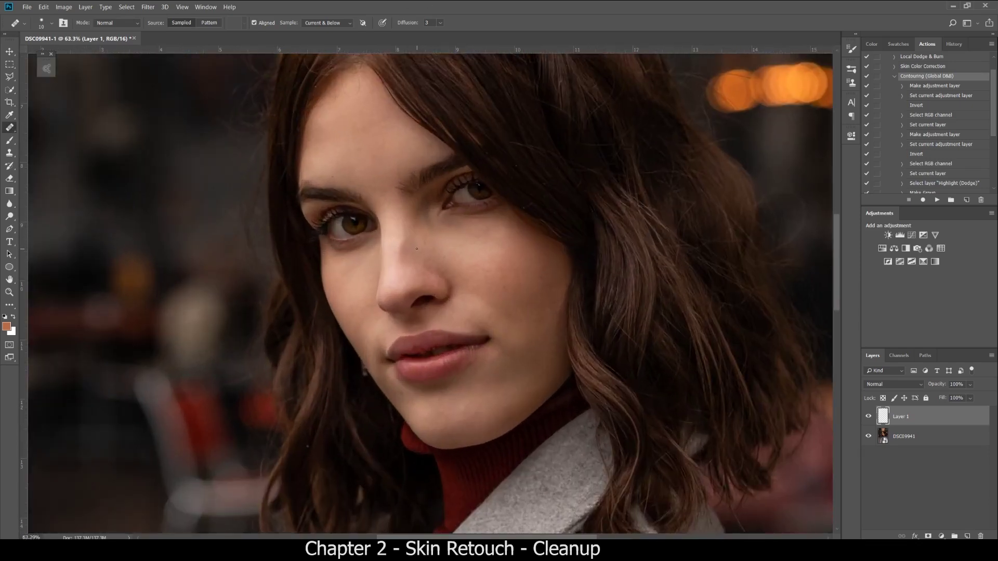
{"action": "scroll", "coordinate": [402, 144], "scroll_direction": "up", "scroll_amount": 2}
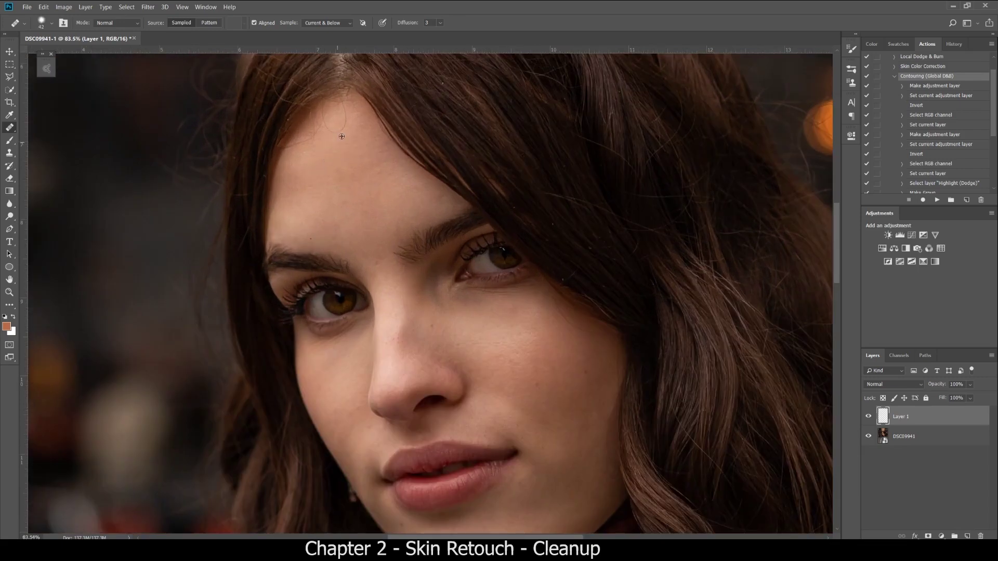
{"action": "scroll", "coordinate": [341, 136], "scroll_direction": "up", "scroll_amount": 3}
{"action": "right_click", "coordinate": [340, 177], "text": "alt"}
{"action": "right_click", "coordinate": [355, 170], "text": "alt"}
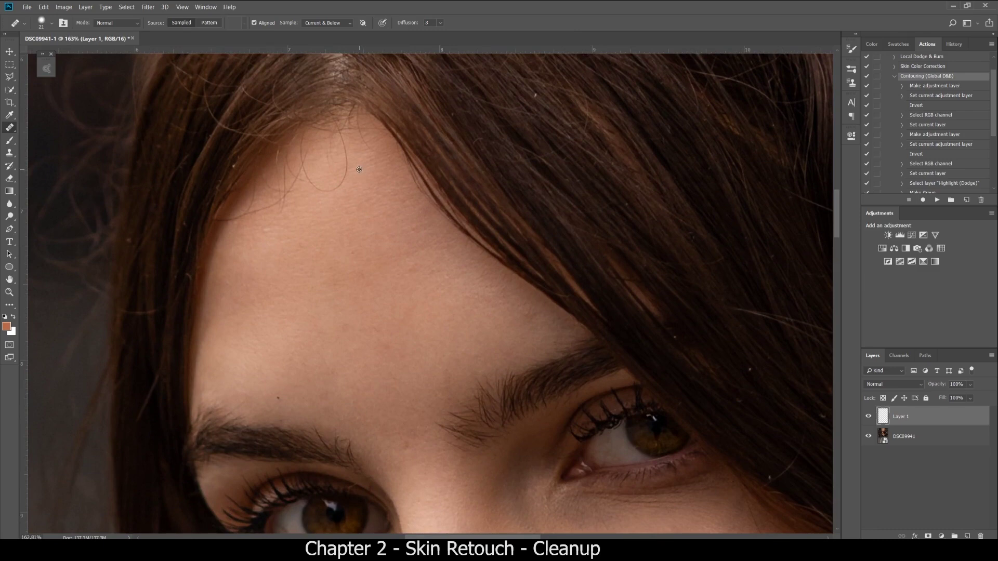
{"action": "right_click", "coordinate": [352, 169], "text": "alt"}
- Heal the long looping stray hairs on the upper forehead, sampling clean skin beside them
{"action": "mouse_move", "coordinate": [347, 163]}
{"action": "left_mouse_down"}
{"action": "mouse_move", "coordinate": [341, 136]}
{"action": "mouse_move", "coordinate": [345, 173]}
{"action": "mouse_move", "coordinate": [335, 189]}
{"action": "mouse_move", "coordinate": [316, 186]}
{"action": "mouse_move", "coordinate": [281, 211]}
{"action": "mouse_move", "coordinate": [294, 193]}
{"action": "mouse_move", "coordinate": [278, 214]}
{"action": "mouse_move", "coordinate": [269, 214]}
{"action": "mouse_move", "coordinate": [276, 203]}
{"action": "mouse_move", "coordinate": [216, 221]}
{"action": "left_mouse_up"}
{"action": "left_click", "coordinate": [286, 214], "text": "alt"}
{"action": "left_click", "coordinate": [297, 209], "text": "alt"}
{"action": "left_click", "coordinate": [276, 213], "text": "alt"}
{"action": "left_click", "coordinate": [221, 230], "text": "alt"}
{"action": "left_click", "coordinate": [222, 229], "text": "alt"}
- Heal the remaining short hairs along the forehead's hairline with samples from adjacent skin, using a smaller brush for the finest ones
{"action": "scroll", "coordinate": [253, 171], "scroll_direction": "up", "scroll_amount": 3}
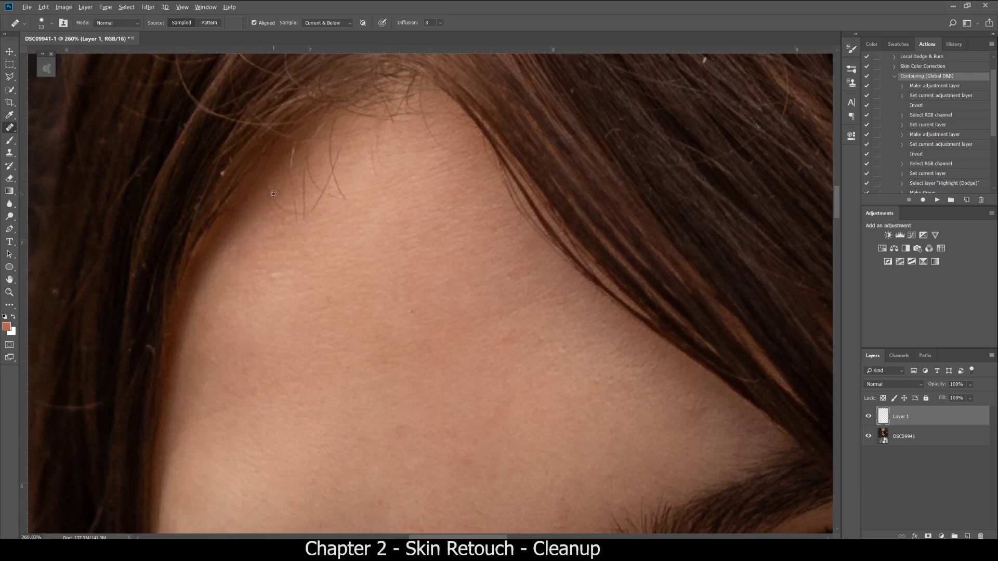
{"action": "left_click_drag", "start_coordinate": [283, 208], "coordinate": [298, 223]}
{"action": "left_click", "coordinate": [347, 185], "text": "alt"}
{"action": "left_click_drag", "start_coordinate": [337, 179], "coordinate": [348, 200]}
{"action": "left_click_drag", "start_coordinate": [415, 133], "coordinate": [377, 235]}
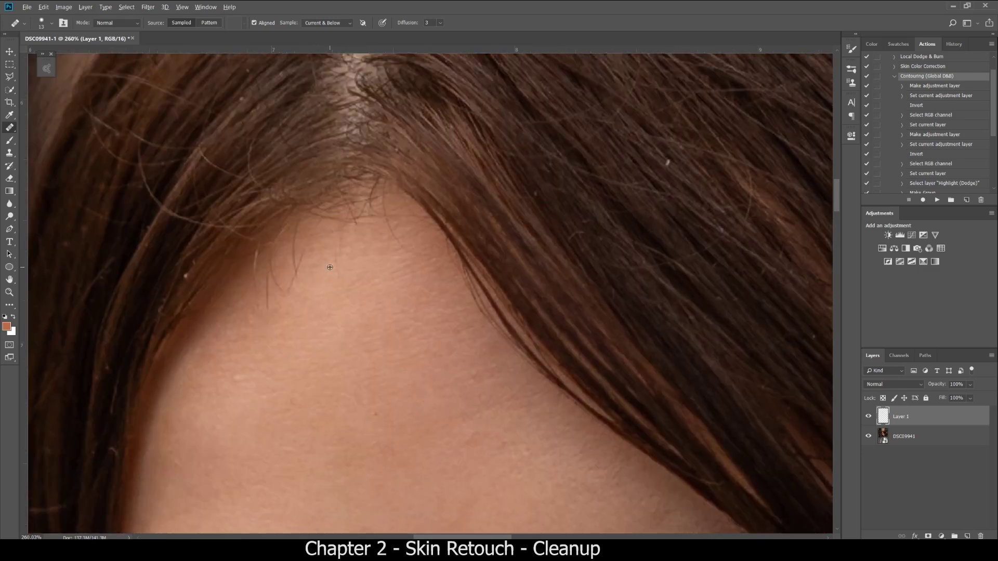
{"action": "left_click", "coordinate": [328, 268], "text": "alt"}
{"action": "left_click_drag", "start_coordinate": [340, 264], "coordinate": [341, 240]}
{"action": "left_click", "coordinate": [304, 273], "text": "alt"}
{"action": "mouse_move", "coordinate": [286, 291]}
{"action": "left_mouse_down"}
{"action": "mouse_move", "coordinate": [272, 272]}
{"action": "mouse_move", "coordinate": [267, 311]}
{"action": "mouse_move", "coordinate": [259, 257]}
{"action": "left_mouse_up"}
{"action": "right_click", "coordinate": [295, 239], "text": "alt"}
- Enlarge the healing brush and remove the small bright specks in the dark hair beside the eye
{"action": "scroll", "coordinate": [295, 233], "scroll_direction": "down", "scroll_amount": 10}
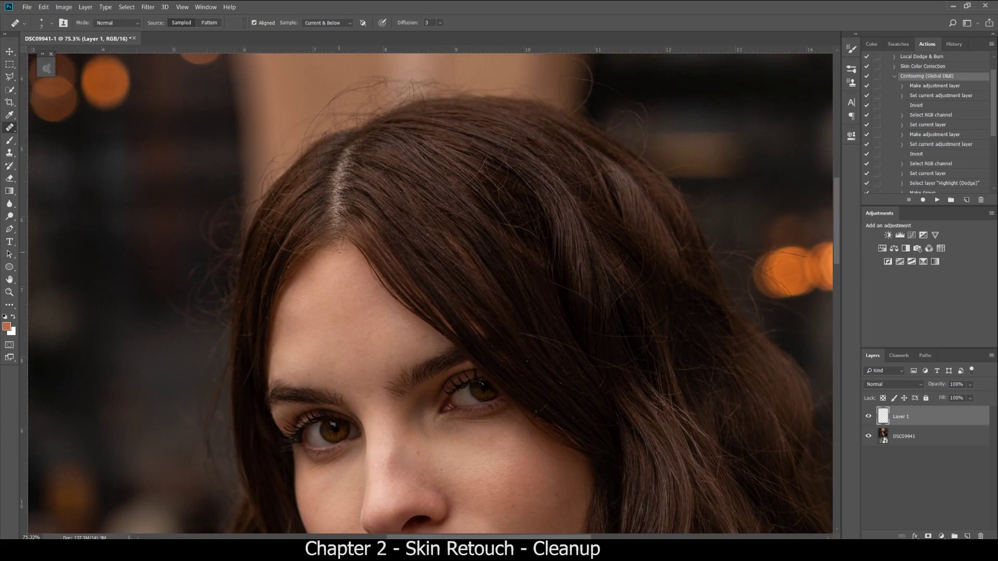
{"action": "scroll", "coordinate": [414, 387], "scroll_direction": "down", "scroll_amount": 3}
{"action": "scroll", "coordinate": [402, 278], "scroll_direction": "up", "scroll_amount": 4}
{"action": "scroll", "coordinate": [344, 206], "scroll_direction": "up", "scroll_amount": 6}
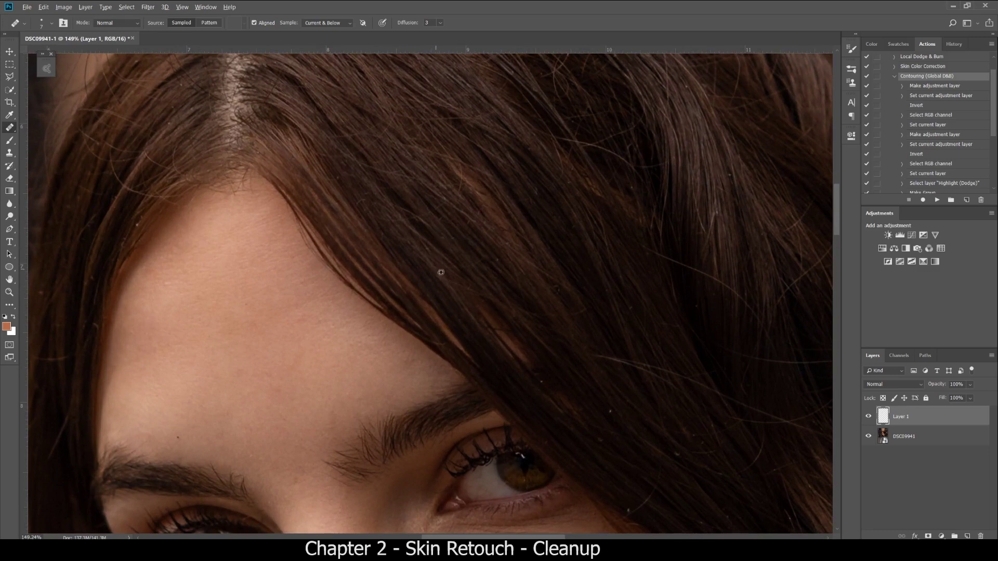
{"action": "key", "text": "]"}
{"action": "key", "text": "]"}
{"action": "key", "text": "]"}
{"action": "key", "text": "]"}
{"action": "key", "text": "]"}
{"action": "key", "text": "]"}
{"action": "left_click_drag", "start_coordinate": [600, 425], "coordinate": [542, 347]}
{"action": "left_click", "coordinate": [561, 429], "text": "alt"}
{"action": "left_click", "coordinate": [568, 432]}
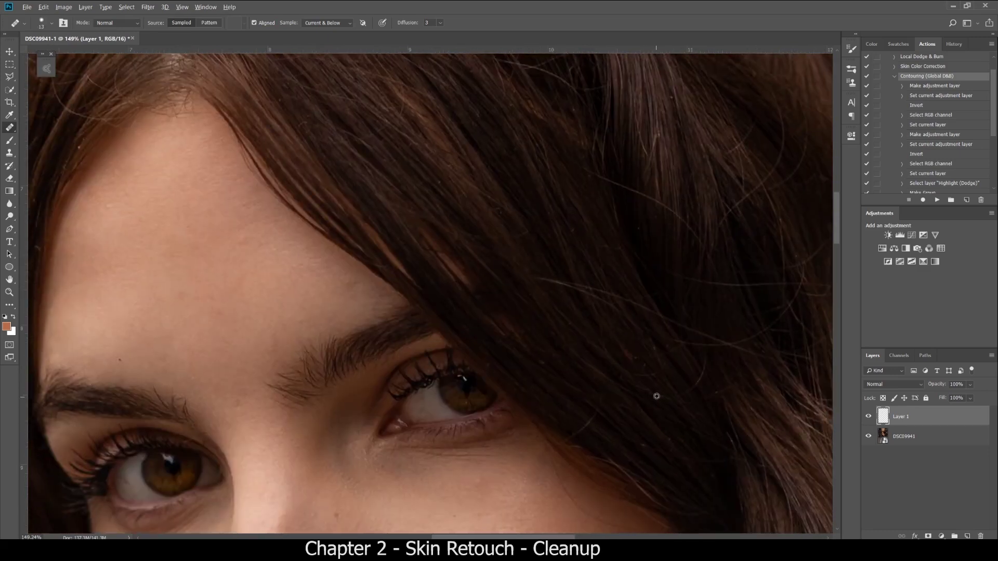
{"action": "left_click", "coordinate": [642, 446]}
- Clean up the small distracting specks in the hair beside the parting
{"action": "scroll", "coordinate": [667, 390], "scroll_direction": "down", "scroll_amount": 5}
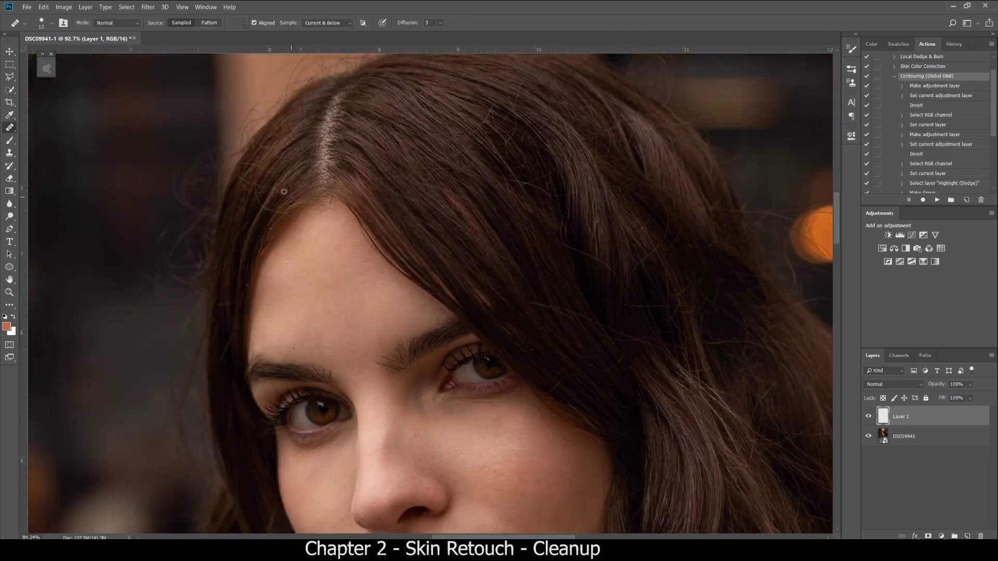
{"action": "scroll", "coordinate": [273, 245], "scroll_direction": "up", "scroll_amount": 5}
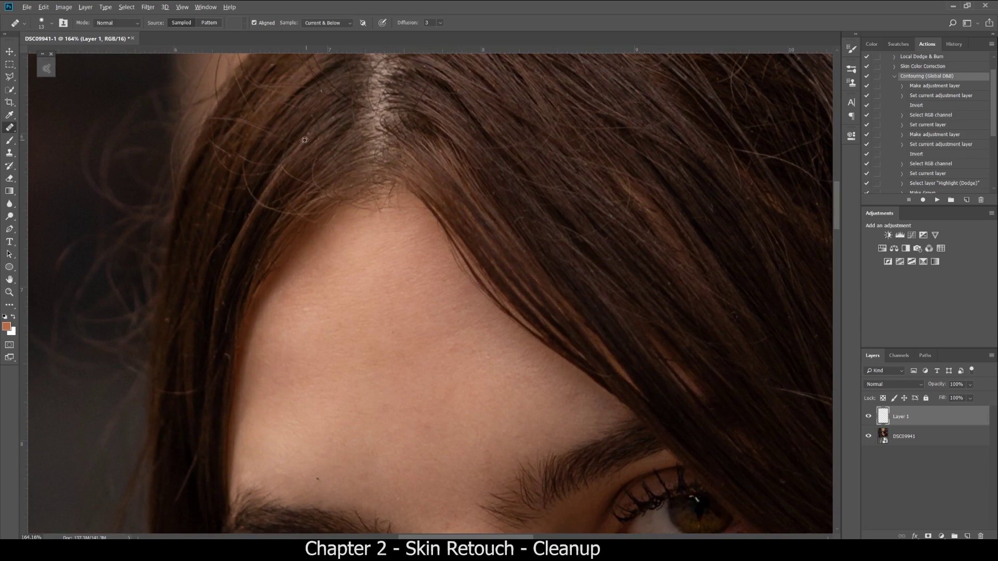
{"action": "left_click_drag", "start_coordinate": [307, 139], "coordinate": [324, 180]}
{"action": "scroll", "coordinate": [339, 174], "scroll_direction": "down", "scroll_amount": 5}
{"action": "scroll", "coordinate": [322, 268], "scroll_direction": "up", "scroll_amount": 5}
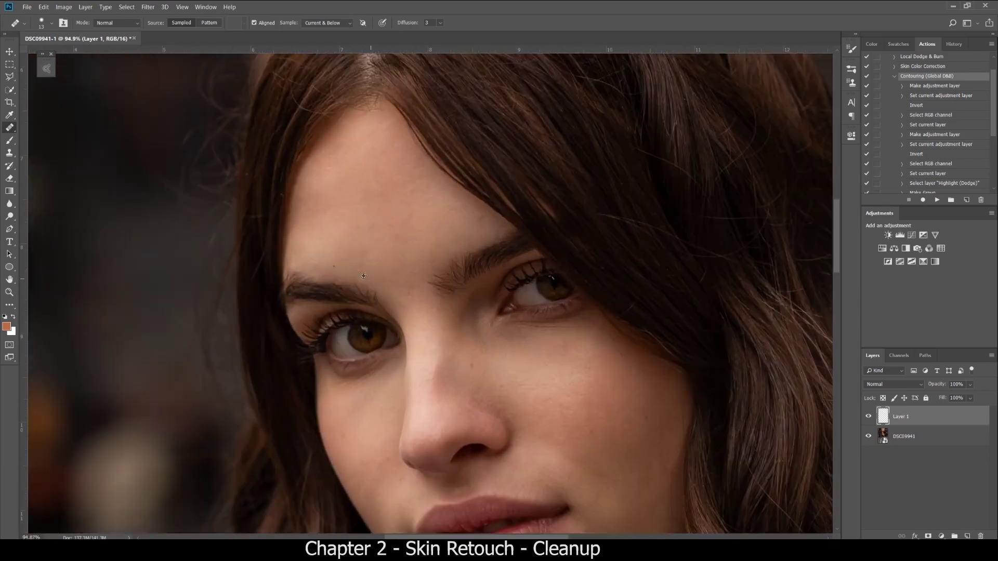
- Heal the dark spot above the eyebrow and the small blemish on the side of the nose
{"action": "scroll", "coordinate": [329, 268], "scroll_direction": "up", "scroll_amount": 3}
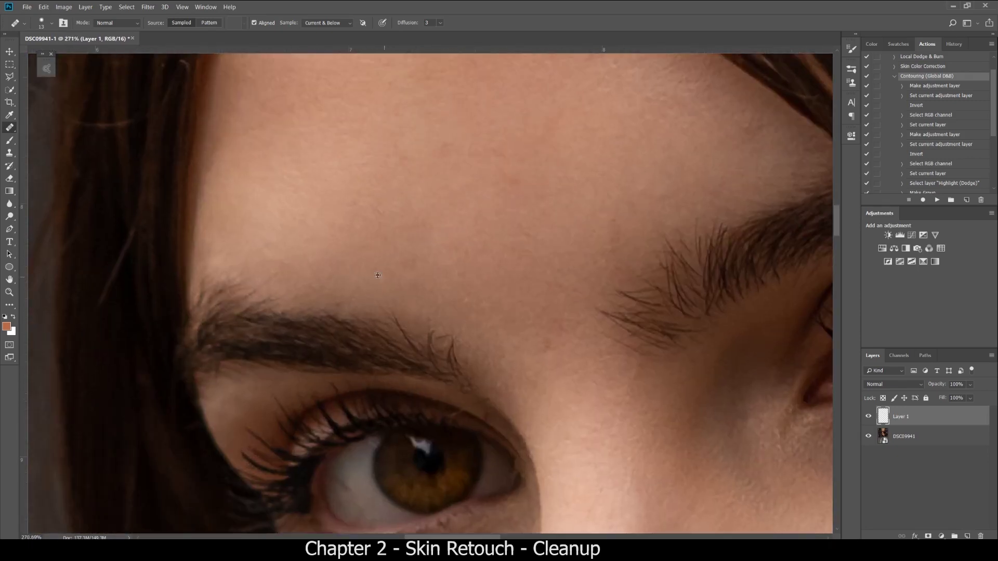
{"action": "scroll", "coordinate": [421, 299], "scroll_direction": "down", "scroll_amount": 2}
{"action": "scroll", "coordinate": [418, 293], "scroll_direction": "down", "scroll_amount": 4}
{"action": "scroll", "coordinate": [450, 322], "scroll_direction": "up", "scroll_amount": 4}
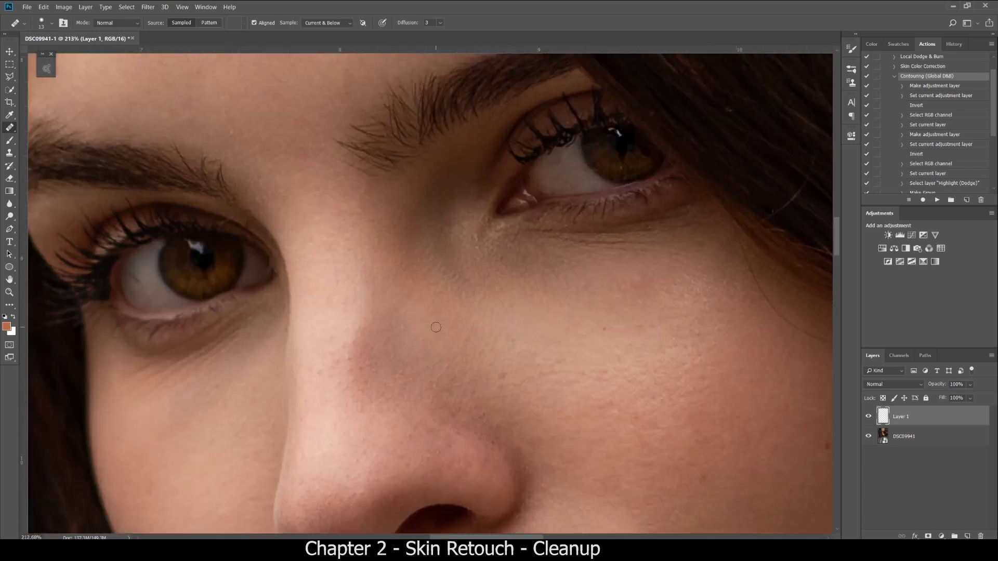
- Heal the small red bumps and blemishes on the chin below the lips
{"action": "scroll", "coordinate": [463, 346], "scroll_direction": "down", "scroll_amount": 5}
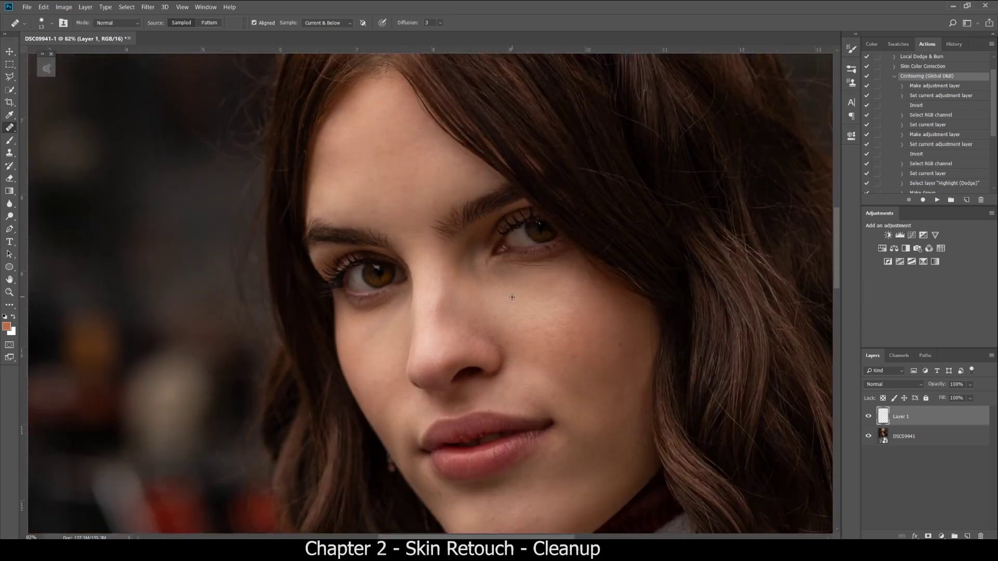
{"action": "scroll", "coordinate": [505, 390], "scroll_direction": "up", "scroll_amount": 5}
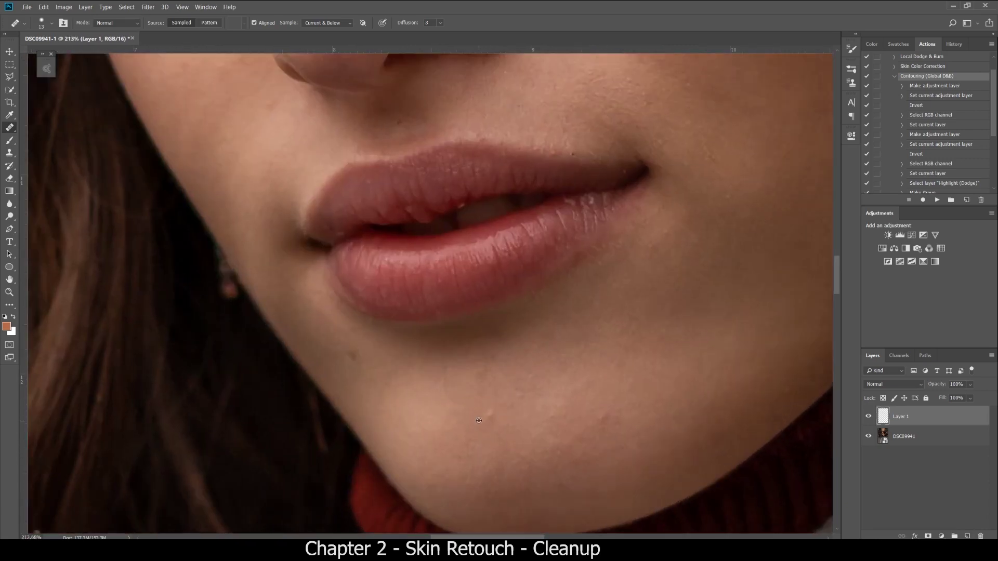
{"action": "scroll", "coordinate": [490, 412], "scroll_direction": "down", "scroll_amount": 1}
{"action": "scroll", "coordinate": [549, 410], "scroll_direction": "up", "scroll_amount": 3}
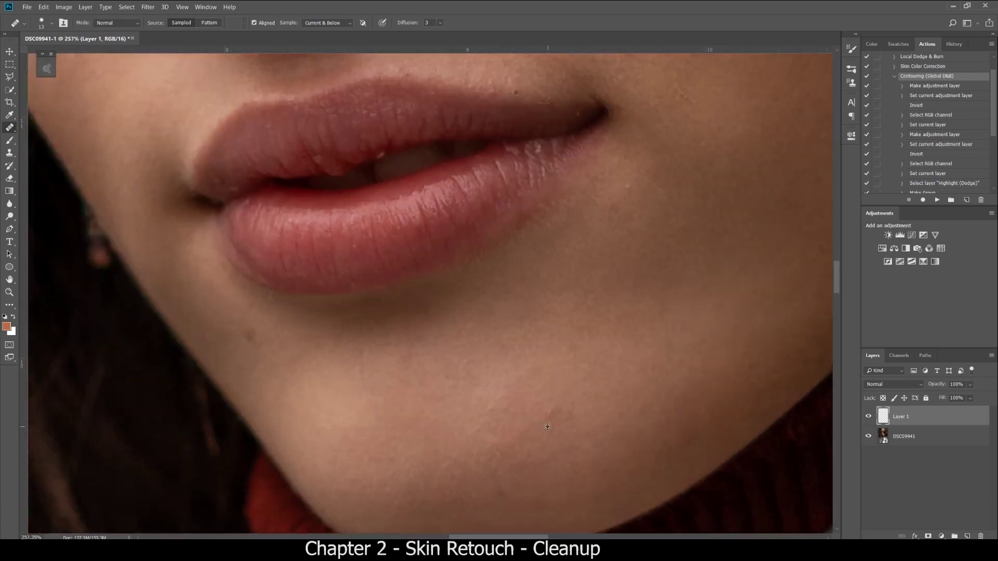
{"action": "scroll", "coordinate": [577, 401], "scroll_direction": "down", "scroll_amount": 3}
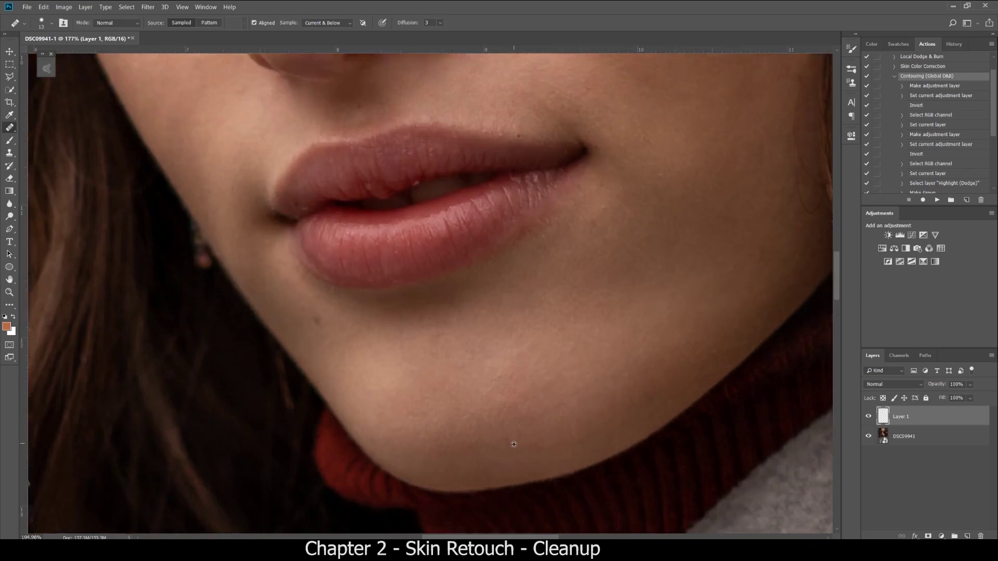
{"action": "scroll", "coordinate": [513, 442], "scroll_direction": "up", "scroll_amount": 2}
{"action": "scroll", "coordinate": [504, 437], "scroll_direction": "down", "scroll_amount": 1}
- Check the Healing Brush's available blending modes, keep Normal, and examine the skin around the upper lip
{"action": "left_click", "coordinate": [119, 23]}
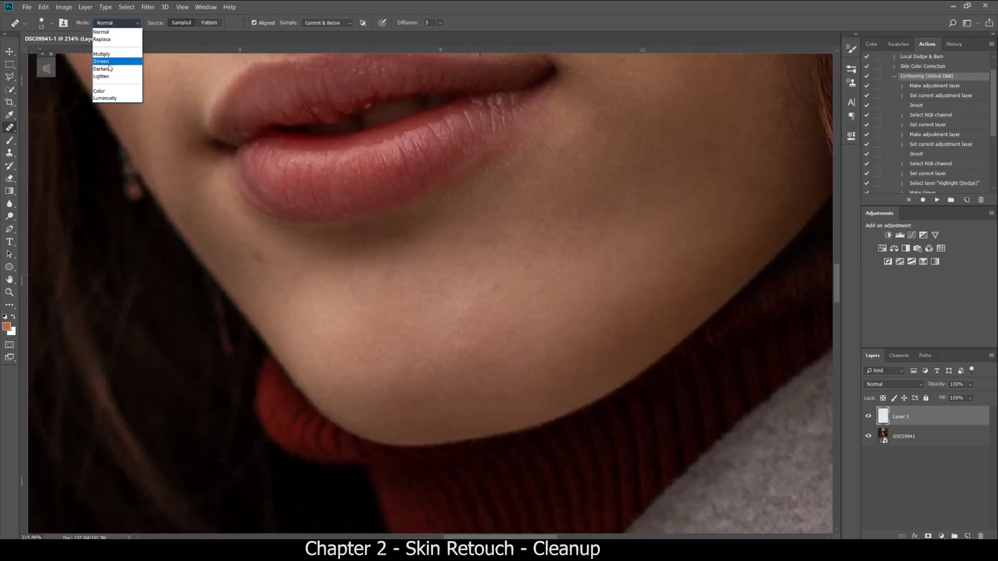
{"action": "key", "text": "Escape"}
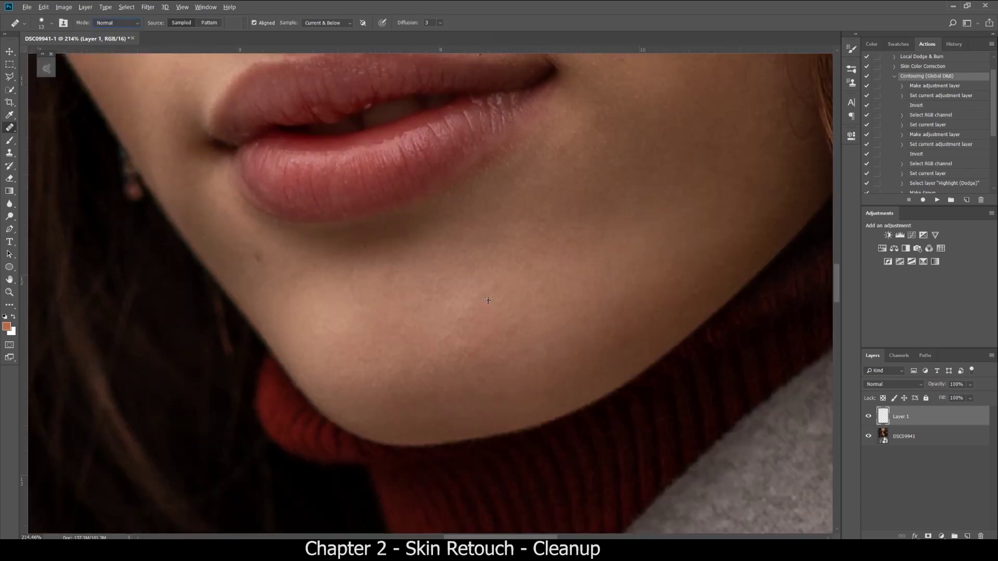
{"action": "scroll", "coordinate": [482, 265], "scroll_direction": "up", "scroll_amount": 2}
{"action": "scroll", "coordinate": [319, 217], "scroll_direction": "up", "scroll_amount": 4}
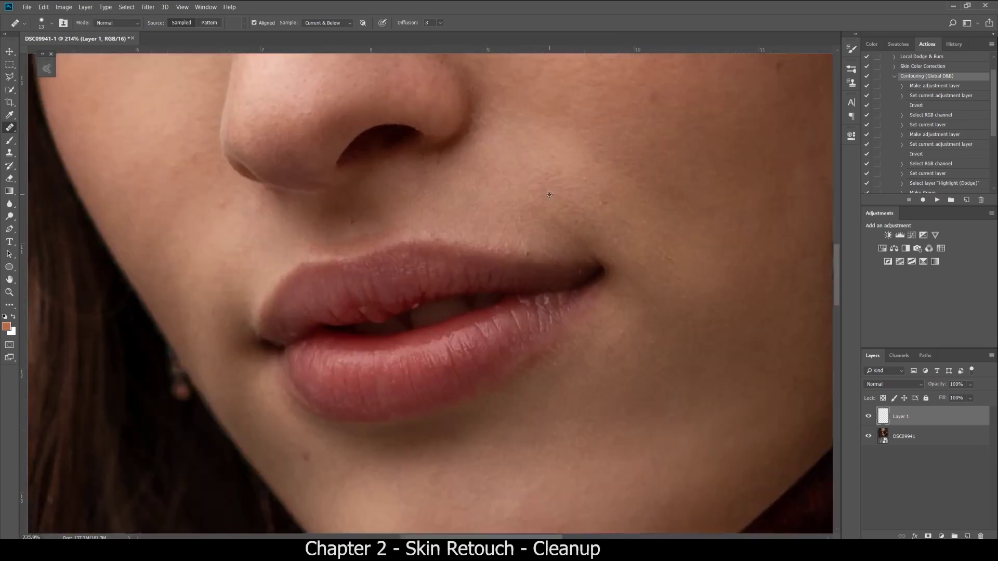
- Heal the dark speck above the upper lip and the small light spot along its inner edge
{"action": "scroll", "coordinate": [468, 237], "scroll_direction": "up", "scroll_amount": 2}
{"action": "left_click_drag", "start_coordinate": [538, 269], "coordinate": [472, 271]}
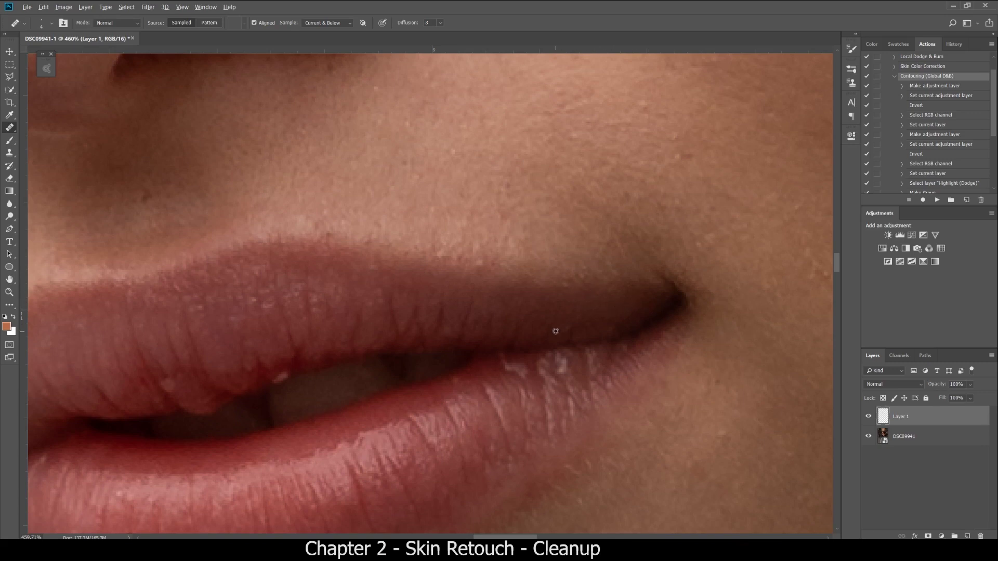
{"action": "left_click_drag", "start_coordinate": [282, 374], "coordinate": [385, 332]}
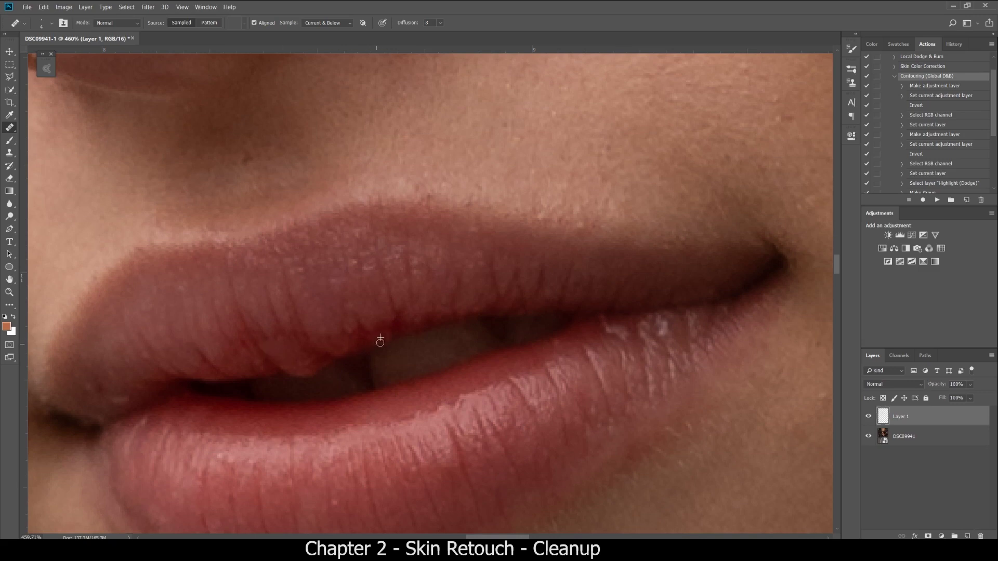
{"action": "left_click_drag", "start_coordinate": [371, 346], "coordinate": [338, 439]}
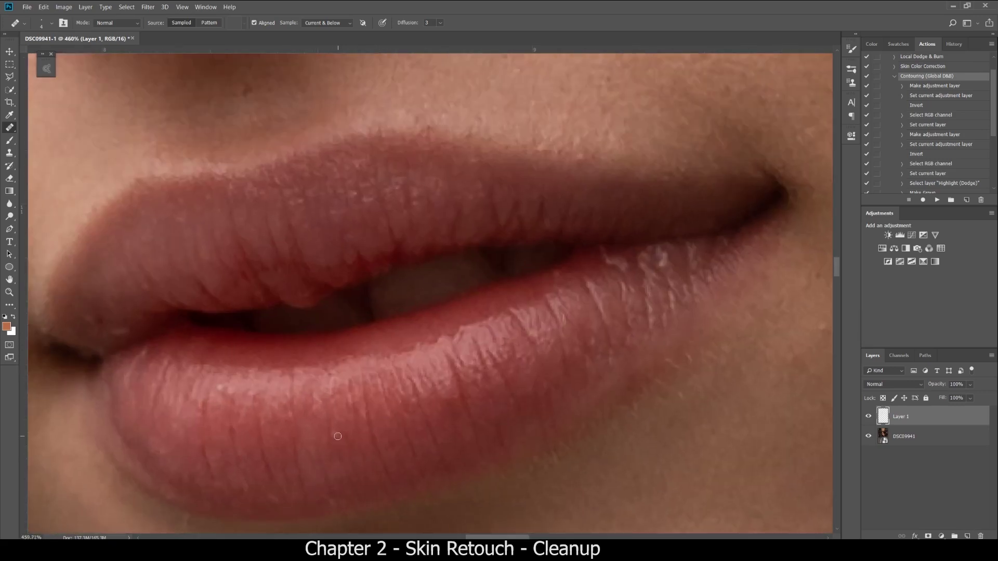
- Heal the dry, flaky specks on the lower lip near the corner of the mouth
{"action": "scroll", "coordinate": [375, 419], "scroll_direction": "down", "scroll_amount": 6}
{"action": "scroll", "coordinate": [510, 370], "scroll_direction": "up", "scroll_amount": 8}
{"action": "left_click", "coordinate": [469, 302], "text": "alt"}
{"action": "right_click", "coordinate": [482, 297], "text": "alt"}
{"action": "left_click", "coordinate": [482, 297]}
{"action": "left_click_drag", "start_coordinate": [482, 296], "coordinate": [491, 295]}
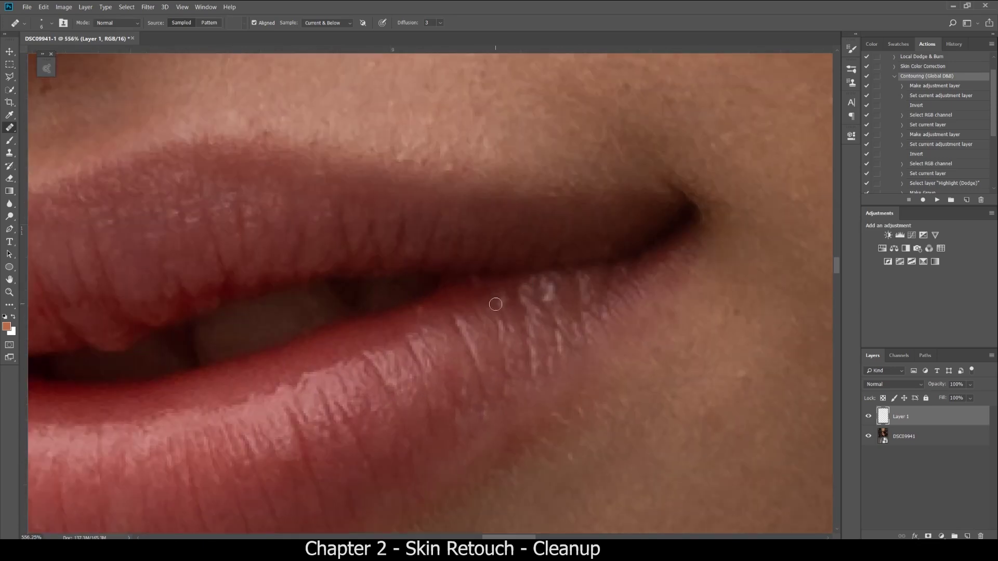
{"action": "left_click", "coordinate": [559, 286], "text": "alt"}
{"action": "left_click", "coordinate": [544, 279]}
- Examine the lips, surrounding skin and whole face for remaining blemishes
{"action": "scroll", "coordinate": [544, 279], "scroll_direction": "down", "scroll_amount": 5}
{"action": "scroll", "coordinate": [557, 290], "scroll_direction": "up", "scroll_amount": 3}
{"action": "scroll", "coordinate": [665, 294], "scroll_direction": "down", "scroll_amount": 3}
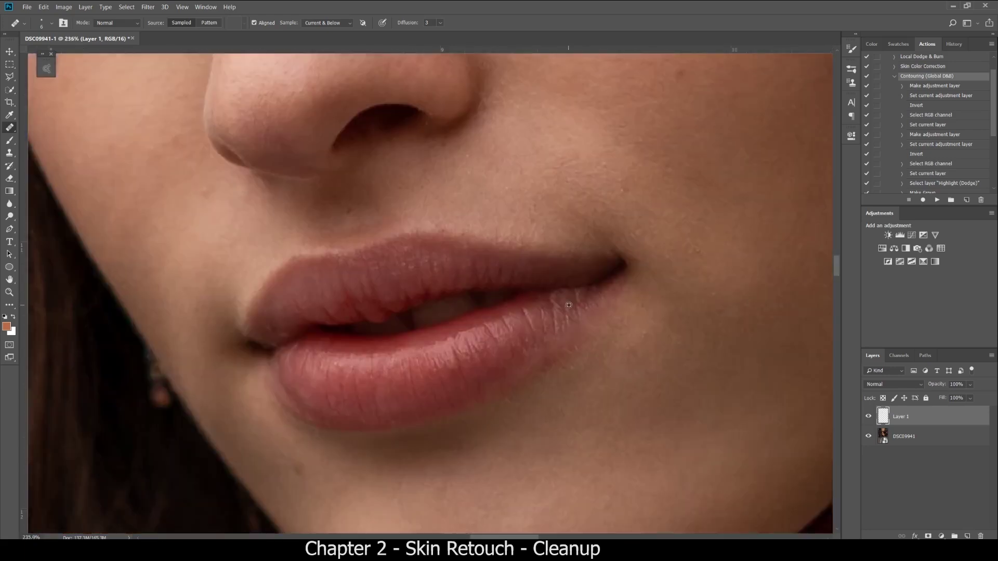
{"action": "scroll", "coordinate": [665, 294], "scroll_direction": "up", "scroll_amount": 2}
{"action": "scroll", "coordinate": [579, 341], "scroll_direction": "down", "scroll_amount": 2}
{"action": "scroll", "coordinate": [592, 279], "scroll_direction": "up", "scroll_amount": 3}
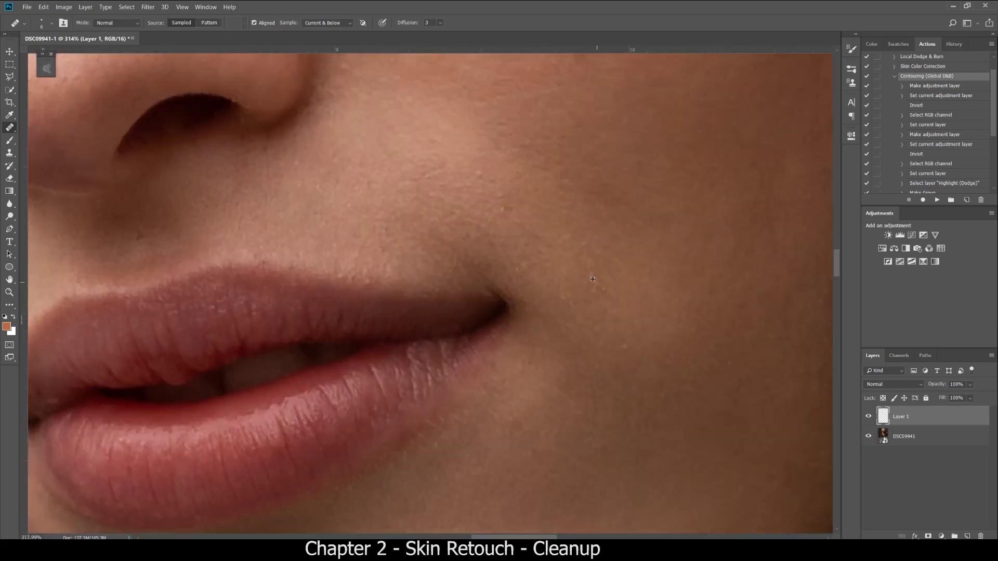
{"action": "scroll", "coordinate": [604, 291], "scroll_direction": "down", "scroll_amount": 4}
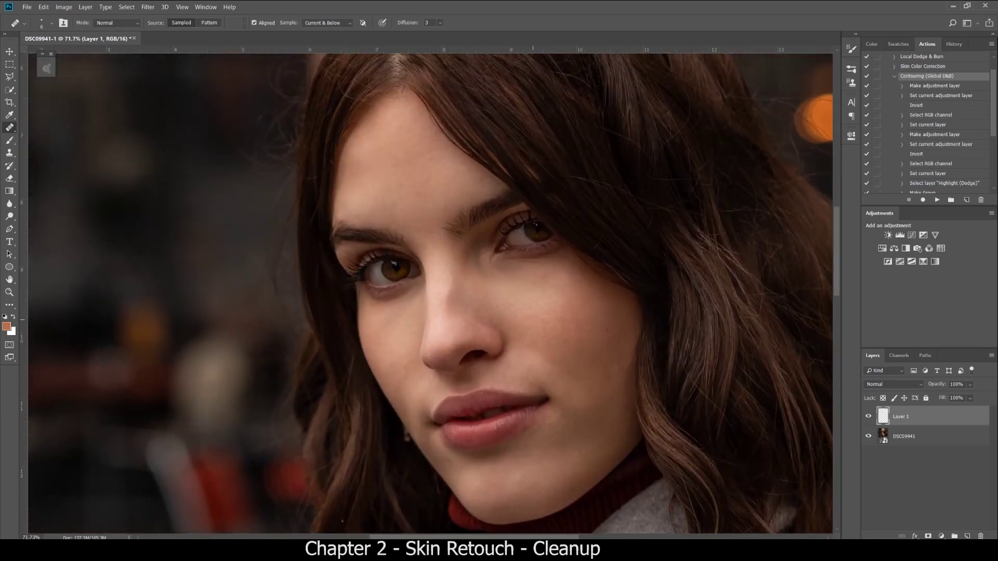
{"action": "scroll", "coordinate": [415, 309], "scroll_direction": "down", "scroll_amount": 2}
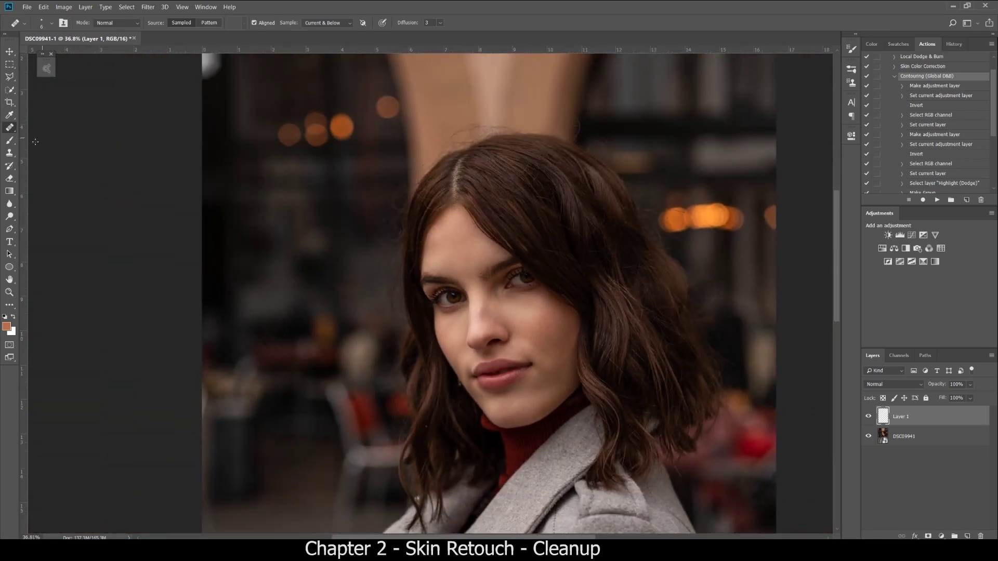
- Switch to the Clone Stamp tool and keep its sampling on Current & Below
{"action": "left_click", "coordinate": [9, 152]}
{"action": "scroll", "coordinate": [458, 244], "scroll_direction": "up", "scroll_amount": 2}
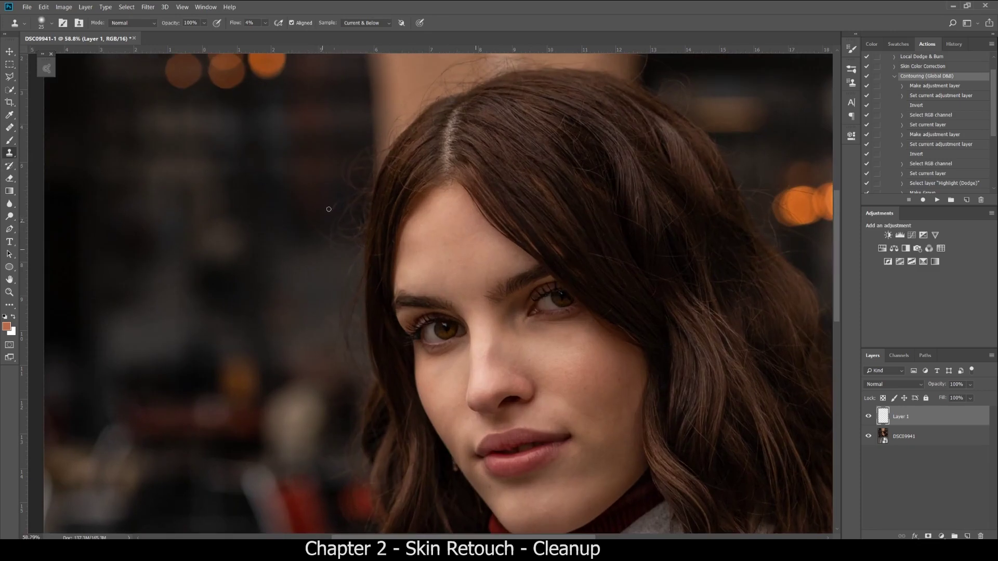
{"action": "scroll", "coordinate": [343, 214], "scroll_direction": "down", "scroll_amount": 2}
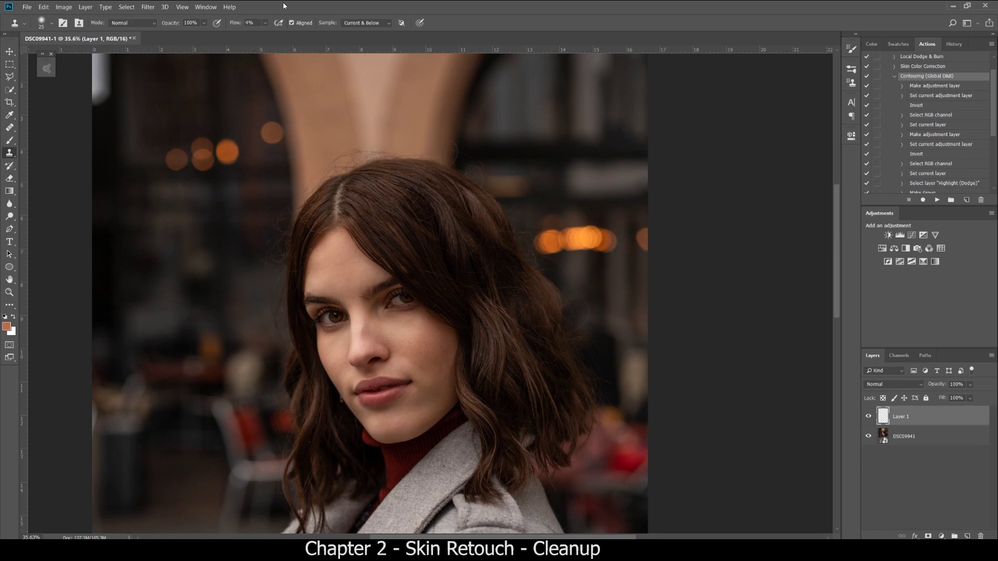
{"action": "left_click", "coordinate": [370, 24]}
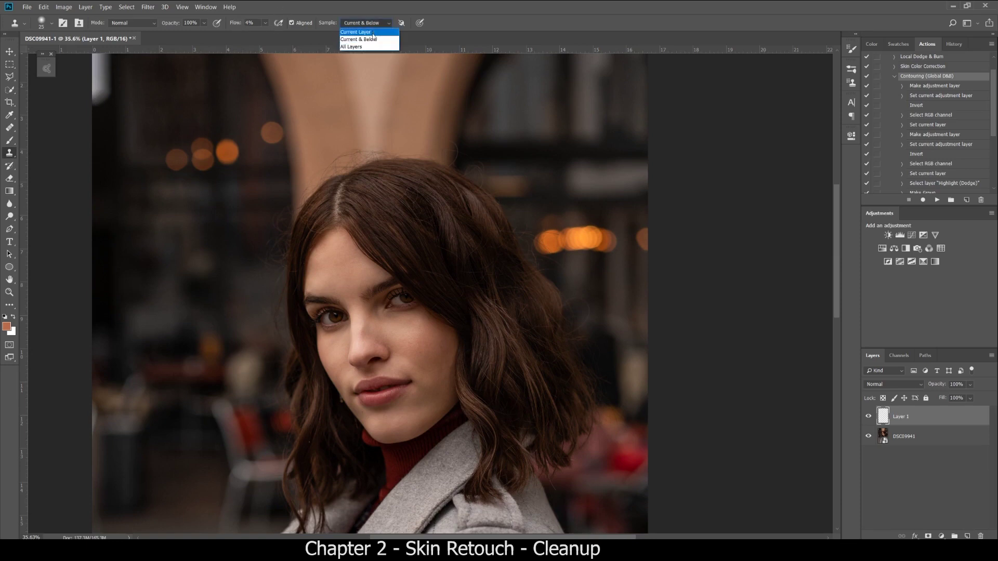
{"action": "left_click", "coordinate": [374, 38]}
- Set the clone brush to 205 px with 0% hardness and clone out flyaway hairs against the dark background beside the forehead
{"action": "left_click_drag", "start_coordinate": [526, 57], "coordinate": [479, 63]}
{"action": "right_click", "coordinate": [303, 260], "text": "alt"}
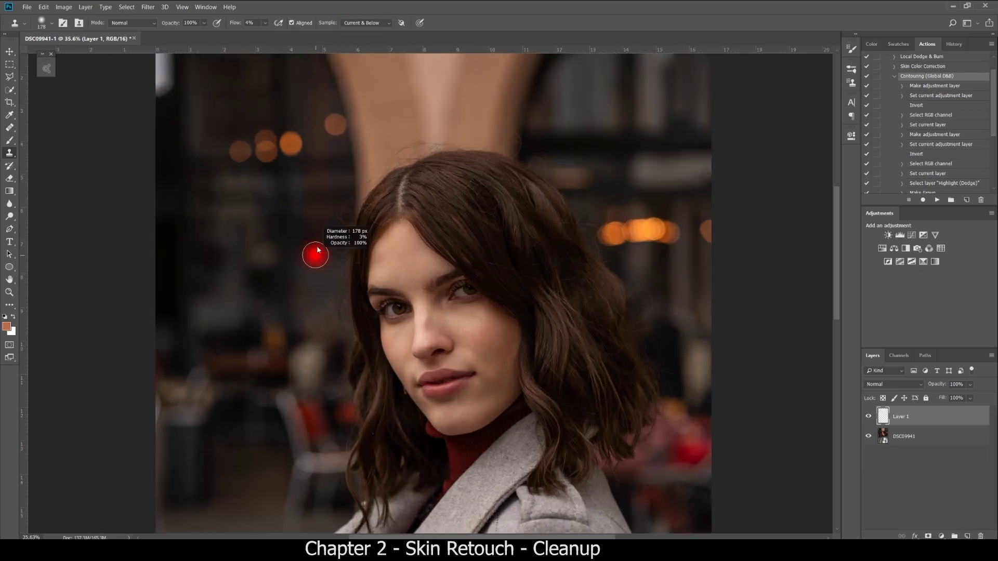
{"action": "right_click", "coordinate": [296, 250], "text": "alt"}
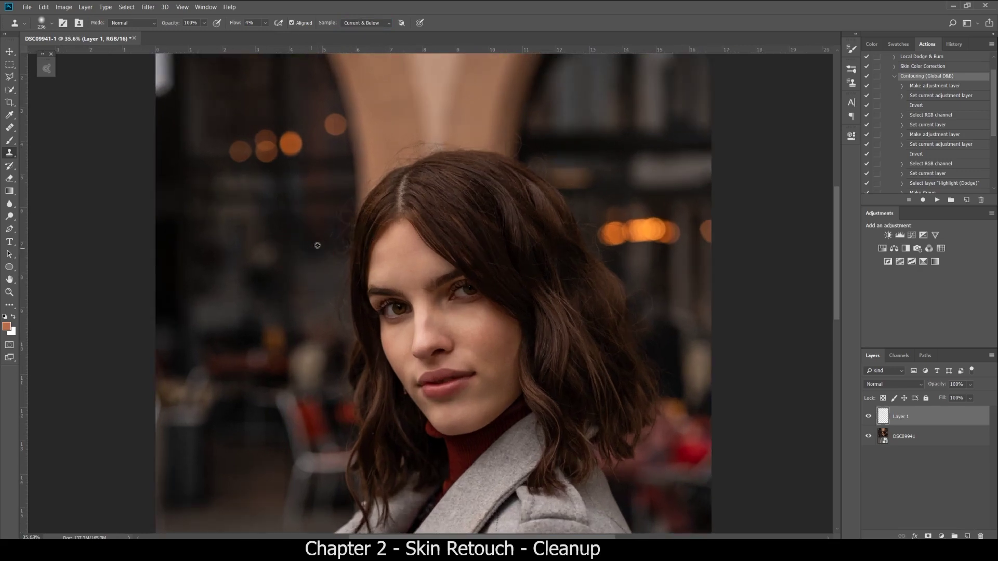
{"action": "right_click", "coordinate": [304, 232], "text": "alt"}
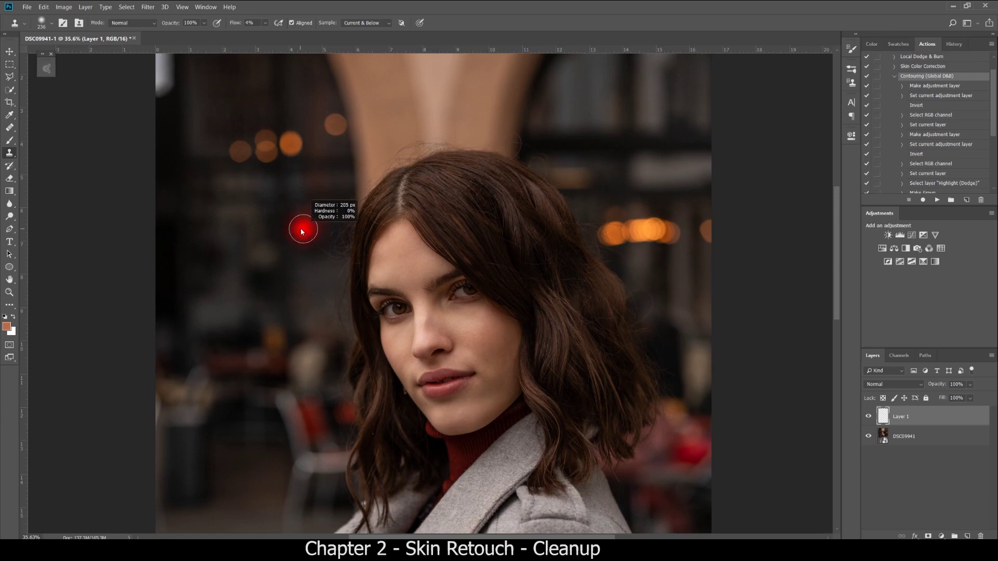
{"action": "left_click", "coordinate": [303, 228], "text": "alt"}
{"action": "mouse_move", "coordinate": [331, 242]}
{"action": "left_mouse_down"}
{"action": "mouse_move", "coordinate": [334, 260]}
{"action": "mouse_move", "coordinate": [345, 198]}
{"action": "mouse_move", "coordinate": [334, 276]}
{"action": "mouse_move", "coordinate": [350, 194]}
{"action": "mouse_move", "coordinate": [338, 263]}
{"action": "mouse_move", "coordinate": [324, 248]}
{"action": "mouse_move", "coordinate": [336, 241]}
{"action": "mouse_move", "coordinate": [328, 292]}
{"action": "mouse_move", "coordinate": [336, 310]}
{"action": "mouse_move", "coordinate": [339, 259]}
{"action": "mouse_move", "coordinate": [339, 336]}
{"action": "mouse_move", "coordinate": [334, 272]}
{"action": "mouse_move", "coordinate": [341, 329]}
{"action": "mouse_move", "coordinate": [325, 286]}
{"action": "mouse_move", "coordinate": [333, 265]}
{"action": "left_mouse_up"}
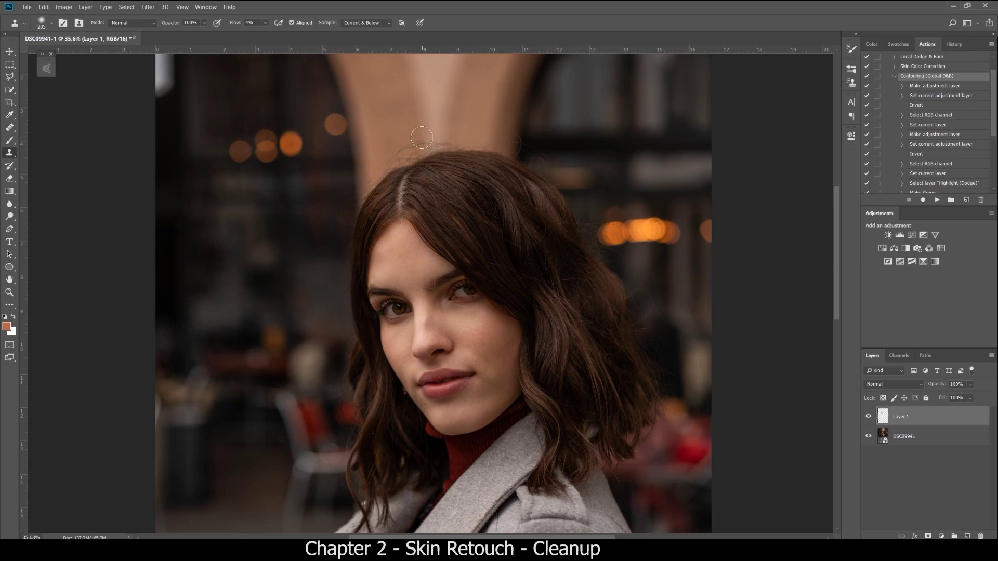
- Clone out the flyaway hairs above the crown using clean samples from the stone arch and adjacent background
{"action": "left_click", "coordinate": [418, 114], "text": "alt"}
{"action": "left_click_drag", "start_coordinate": [422, 140], "coordinate": [453, 128]}
{"action": "left_click", "coordinate": [368, 160], "text": "alt"}
{"action": "left_click_drag", "start_coordinate": [396, 156], "coordinate": [443, 143]}
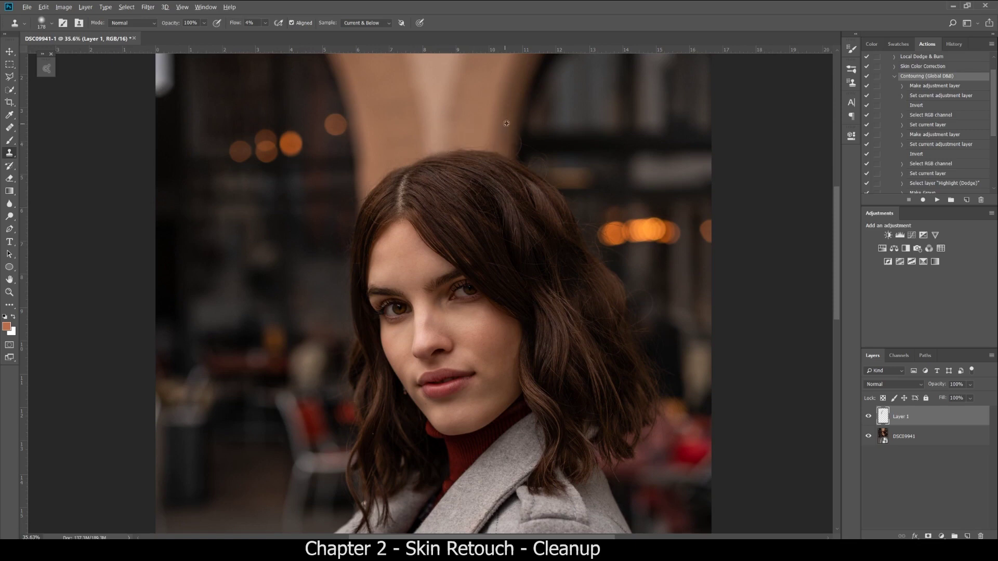
{"action": "left_click", "coordinate": [512, 111], "text": "alt"}
{"action": "left_click_drag", "start_coordinate": [505, 133], "coordinate": [517, 139]}
- Compare the portrait with and without the retouching on Layer 1
{"action": "scroll", "coordinate": [509, 146], "scroll_direction": "down", "scroll_amount": 3}
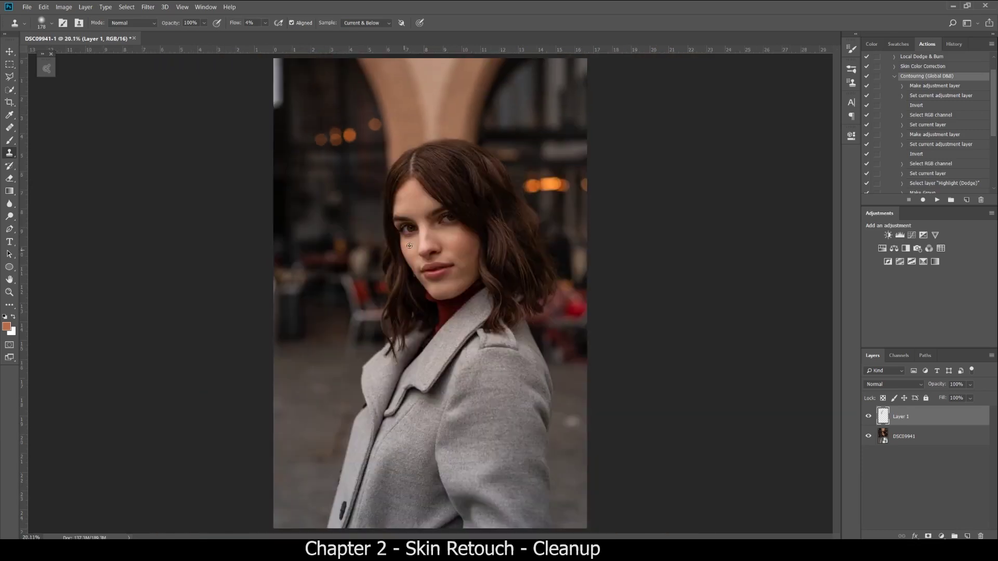
{"action": "scroll", "coordinate": [492, 104], "scroll_direction": "up", "scroll_amount": 2}
{"action": "scroll", "coordinate": [499, 119], "scroll_direction": "up", "scroll_amount": 2}
{"action": "scroll", "coordinate": [572, 291], "scroll_direction": "down", "scroll_amount": 1}
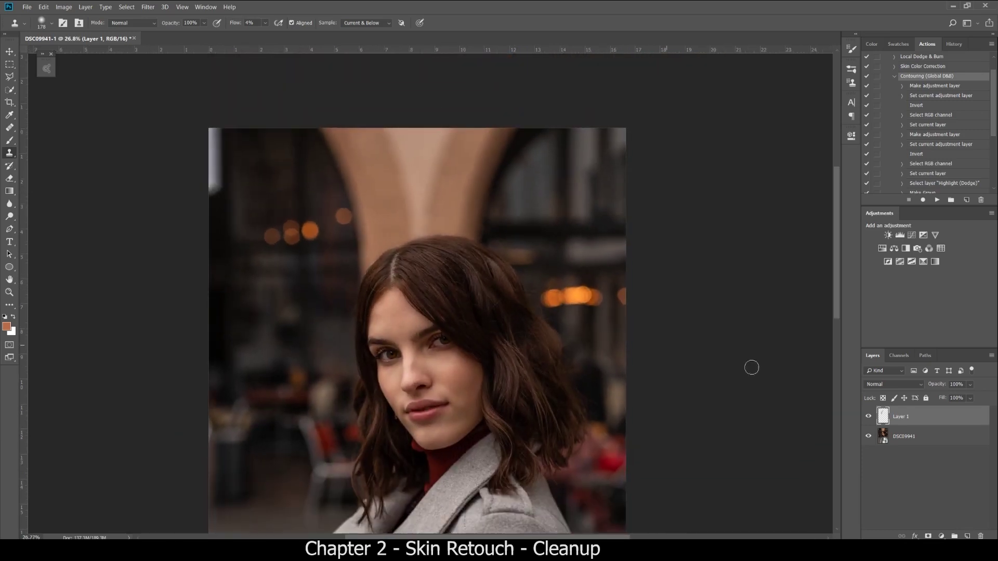
{"action": "left_click", "coordinate": [868, 416]}
{"action": "left_click", "coordinate": [869, 417]}
{"action": "left_click", "coordinate": [868, 417]}
{"action": "left_click", "coordinate": [868, 416]}
{"action": "left_click", "coordinate": [868, 417]}
{"action": "left_click", "coordinate": [869, 416]}
- Clone clean dark background over the stray hairs at the outer edge of the hair below the orange lights
{"action": "scroll", "coordinate": [572, 291], "scroll_direction": "down", "scroll_amount": 3}
{"action": "scroll", "coordinate": [561, 255], "scroll_direction": "up", "scroll_amount": 3}
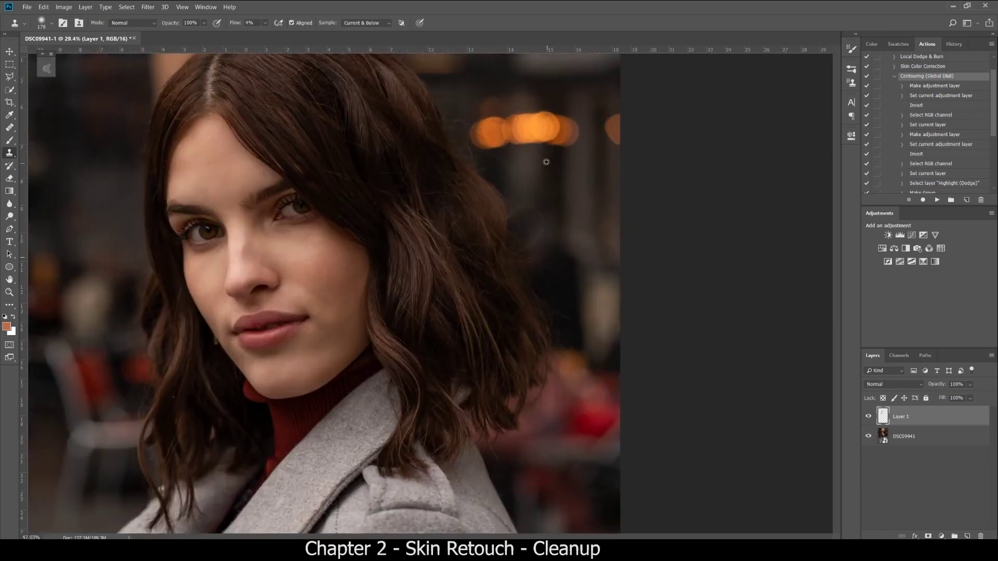
{"action": "left_click", "coordinate": [531, 230], "text": "alt"}
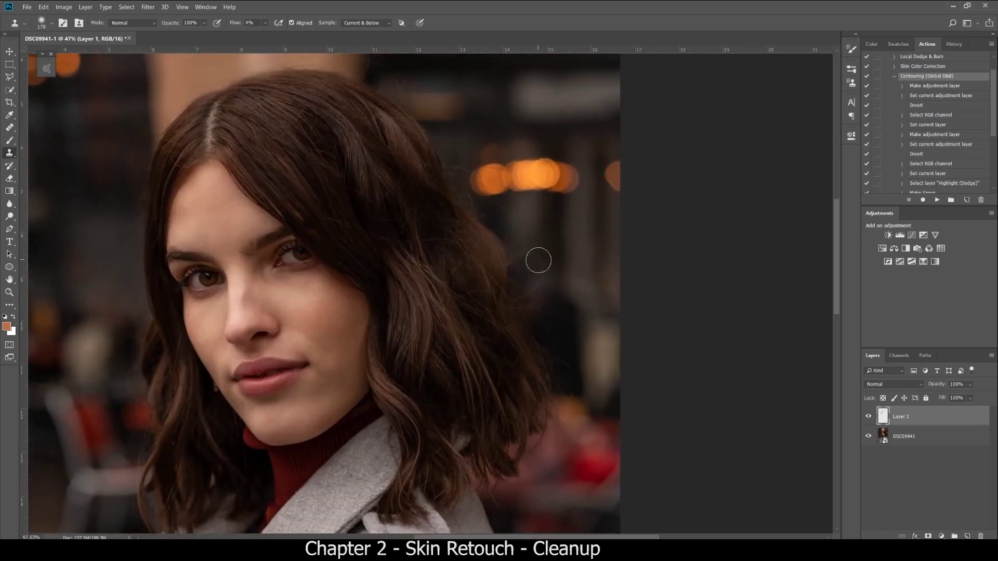
{"action": "mouse_move", "coordinate": [534, 264]}
{"action": "left_mouse_down"}
{"action": "mouse_move", "coordinate": [539, 278]}
{"action": "mouse_move", "coordinate": [526, 245]}
{"action": "mouse_move", "coordinate": [542, 287]}
{"action": "mouse_move", "coordinate": [527, 253]}
{"action": "left_mouse_up"}
- Reduce the Clone Stamp brush to 62 px for the fine hairs crossing the orange background lights
{"action": "scroll", "coordinate": [499, 180], "scroll_direction": "down", "scroll_amount": 2}
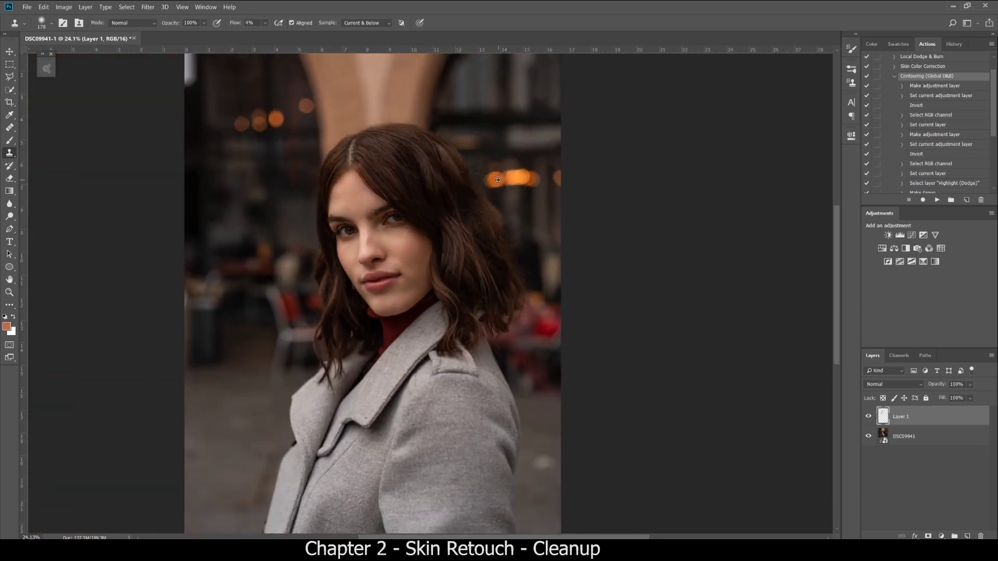
{"action": "scroll", "coordinate": [496, 187], "scroll_direction": "up", "scroll_amount": 6}
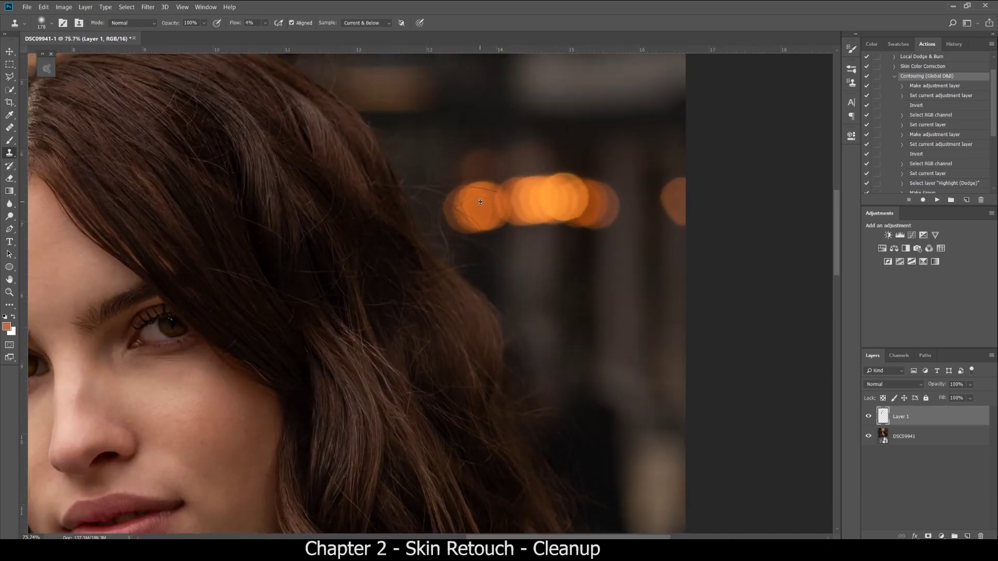
{"action": "right_click", "coordinate": [475, 201], "text": "alt"}
{"action": "right_click", "coordinate": [477, 203], "text": "alt"}
- Toggle Layer 1's visibility to review the complete hair and skin cleanup before and after
{"action": "key", "text": "ctrl+0"}
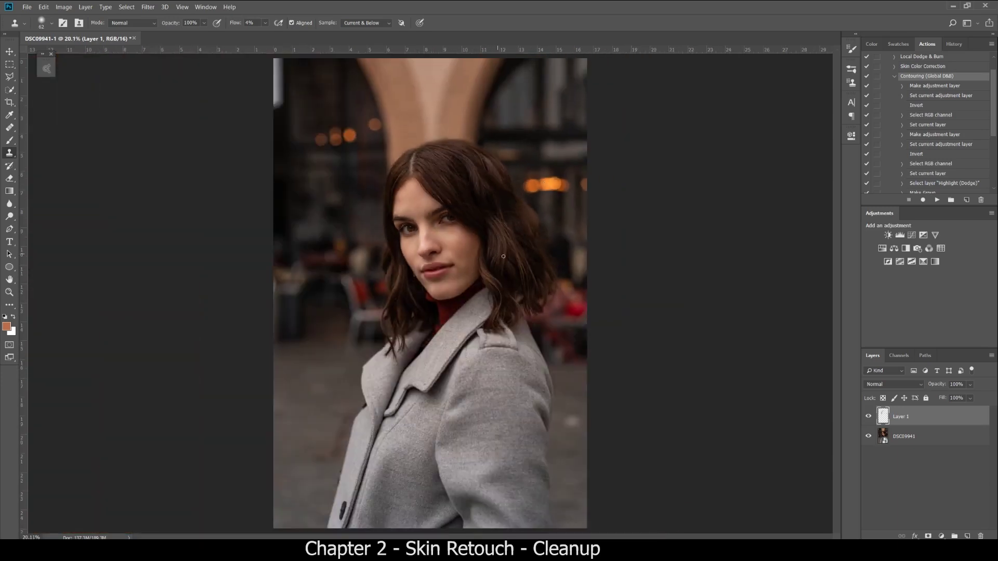
{"action": "scroll", "coordinate": [539, 197], "scroll_direction": "up", "scroll_amount": 2}
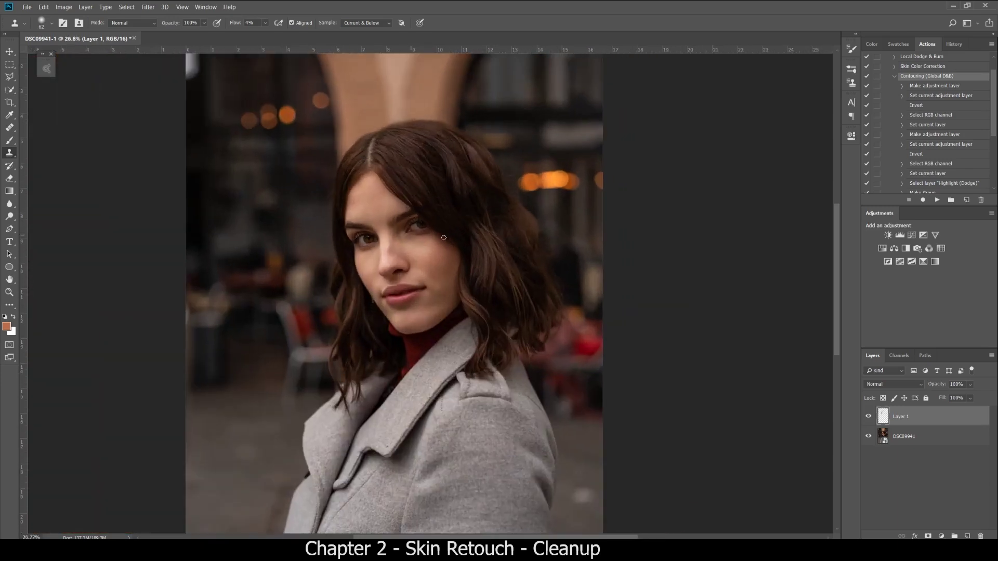
{"action": "left_click", "coordinate": [912, 455]}
{"action": "left_click", "coordinate": [869, 417]}
{"action": "left_click", "coordinate": [868, 417]}
{"action": "left_click", "coordinate": [868, 416]}
{"action": "left_click", "coordinate": [869, 417]}
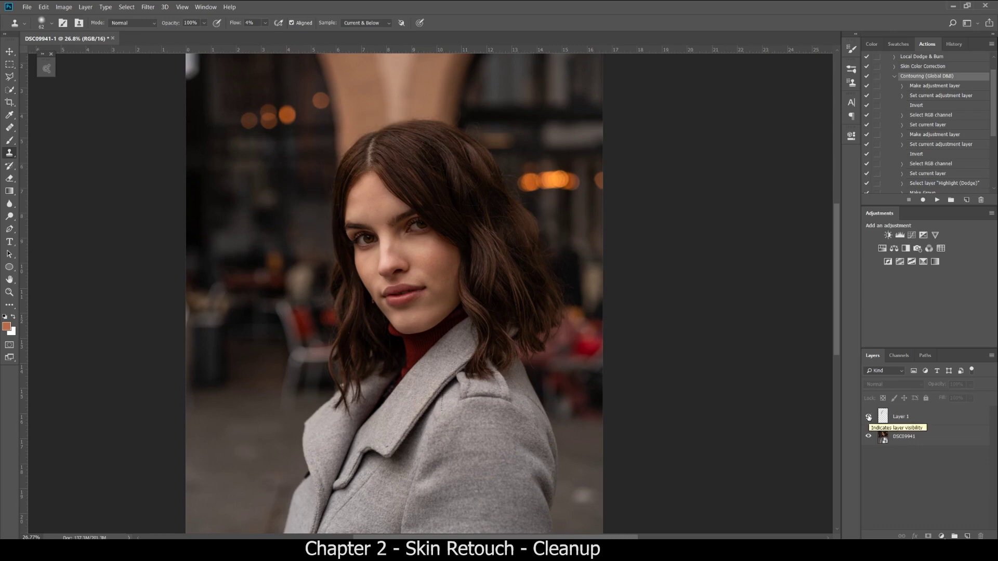
- Rename Layer 1 as Repair and leave no layer selected
{"action": "double_click", "coordinate": [901, 418]}
{"action": "type", "text": "Repair"}
{"action": "key", "text": "Return"}
{"action": "left_click", "coordinate": [925, 459]}
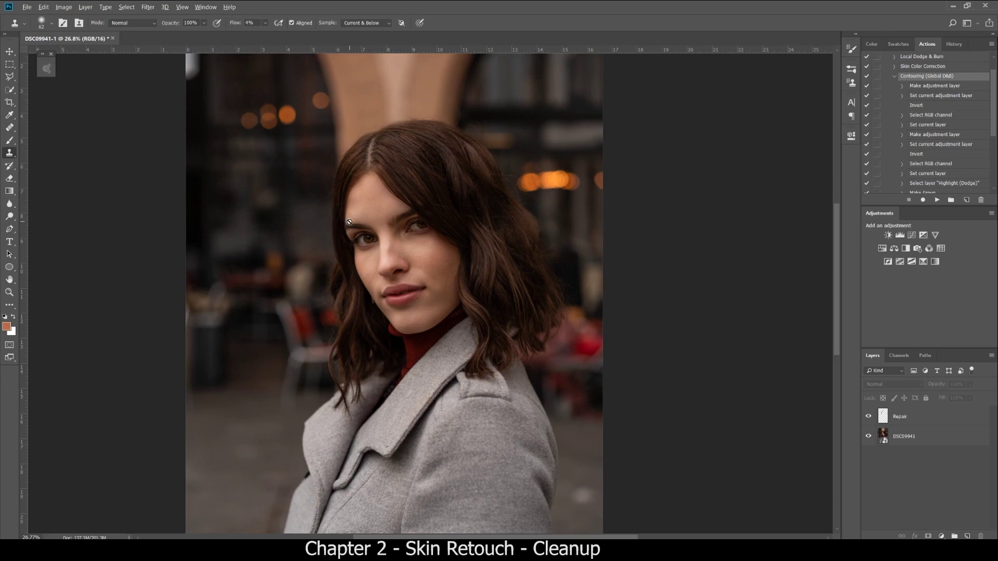
- Add a Solid Color fill layer in neutral gray 808080 above the Repair layer
{"action": "scroll", "coordinate": [350, 222], "scroll_direction": "up", "scroll_amount": 2}
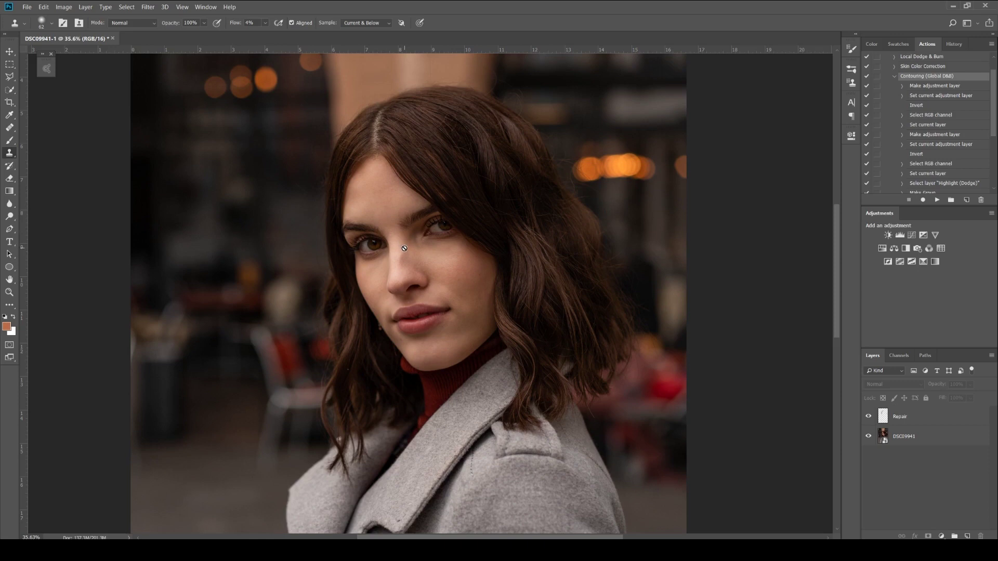
{"action": "left_click", "coordinate": [941, 536]}
{"action": "left_click", "coordinate": [942, 536]}
{"action": "left_click", "coordinate": [941, 536]}
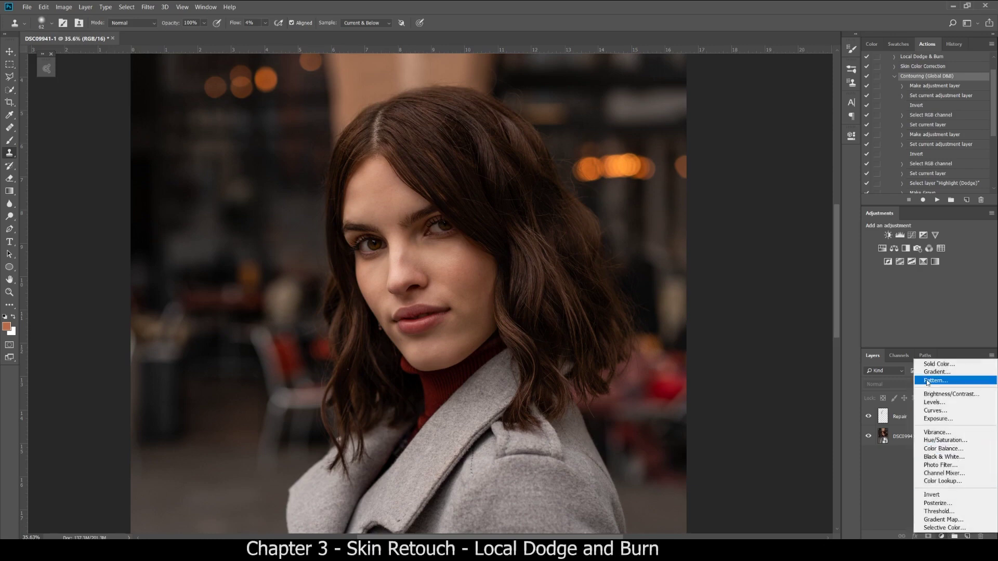
{"action": "left_click", "coordinate": [939, 364]}
{"action": "type", "text": "808080"}
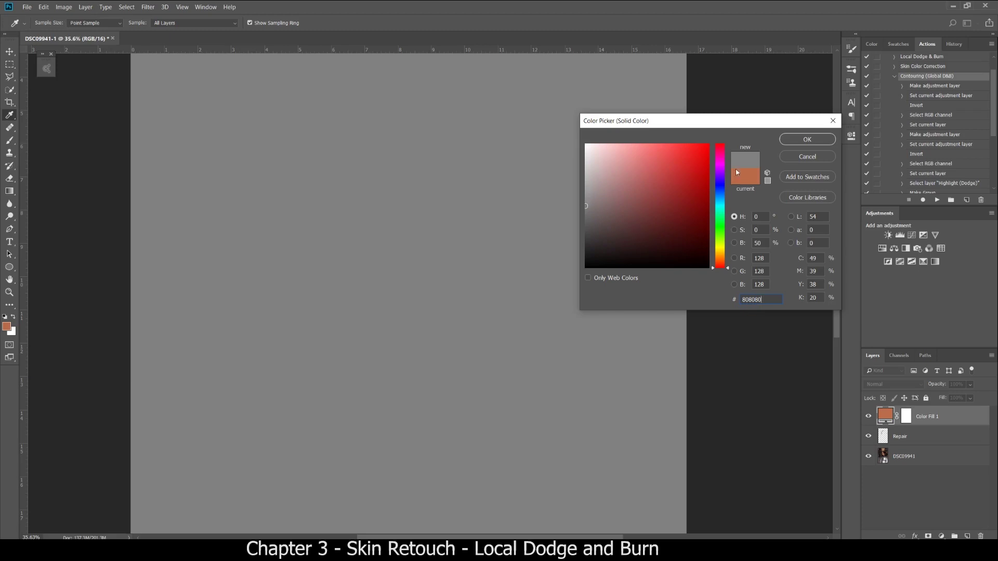
{"action": "left_click", "coordinate": [803, 141]}
{"action": "key", "text": "s"}
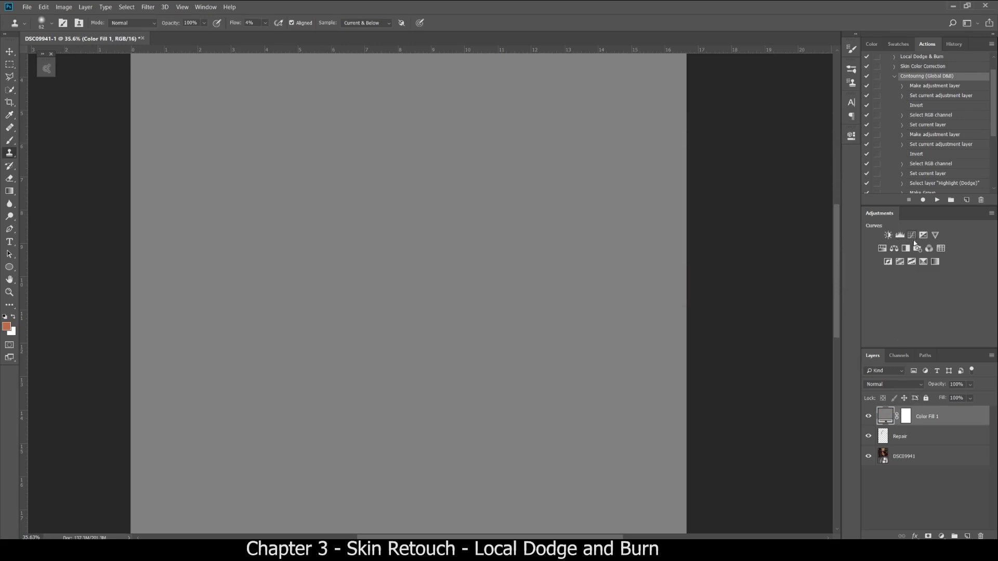
- Set the gray fill layer's blending mode to Color for a black-and-white view of the portrait
{"action": "left_click", "coordinate": [907, 384]}
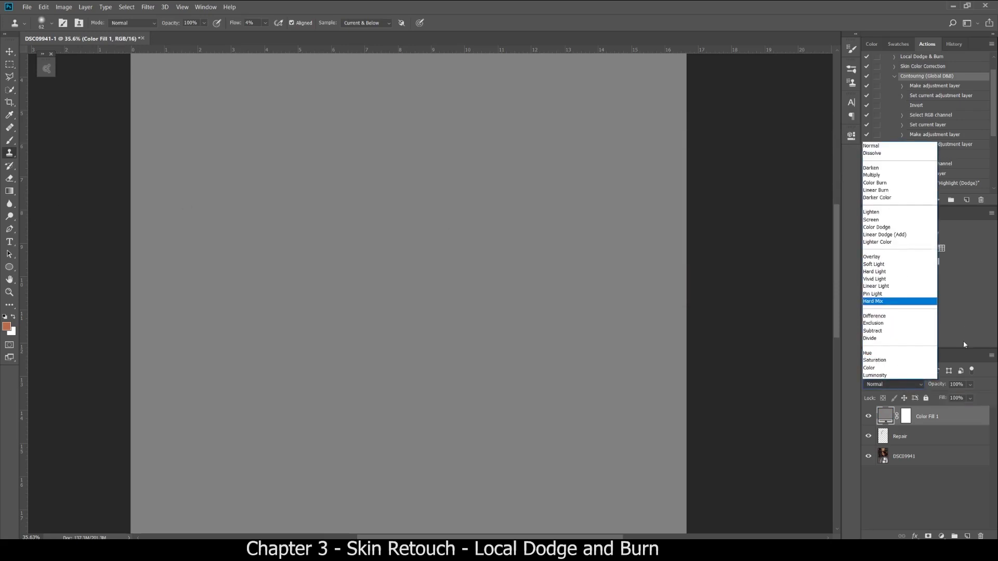
{"action": "left_click", "coordinate": [885, 369]}
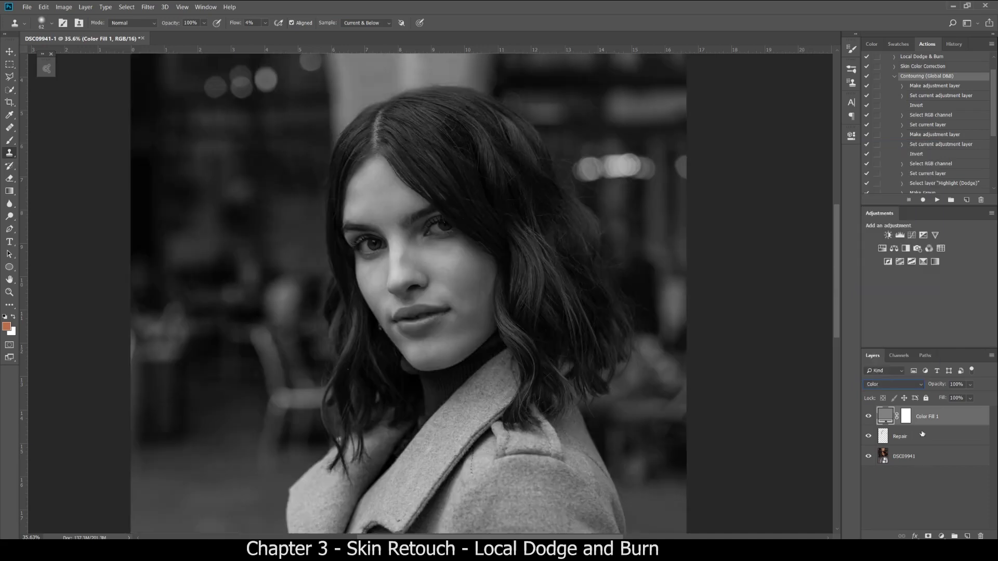
{"action": "left_click", "coordinate": [920, 501]}
{"action": "left_click", "coordinate": [949, 416]}
{"action": "scroll", "coordinate": [453, 244], "scroll_direction": "down", "scroll_amount": 3}
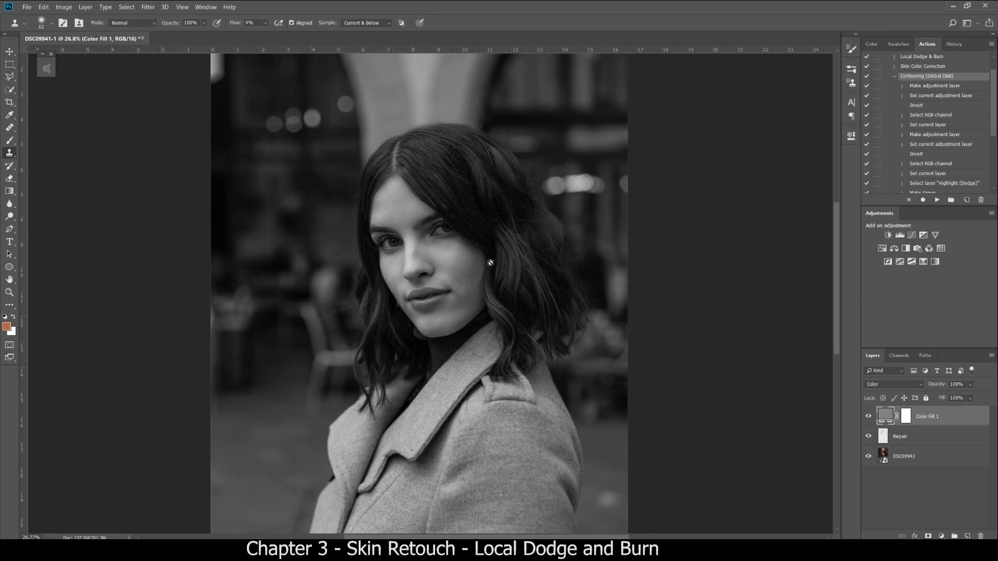
- Add a Curves adjustment layer above the gray fill and group both layers as Visual Aid
{"action": "left_click", "coordinate": [956, 468]}
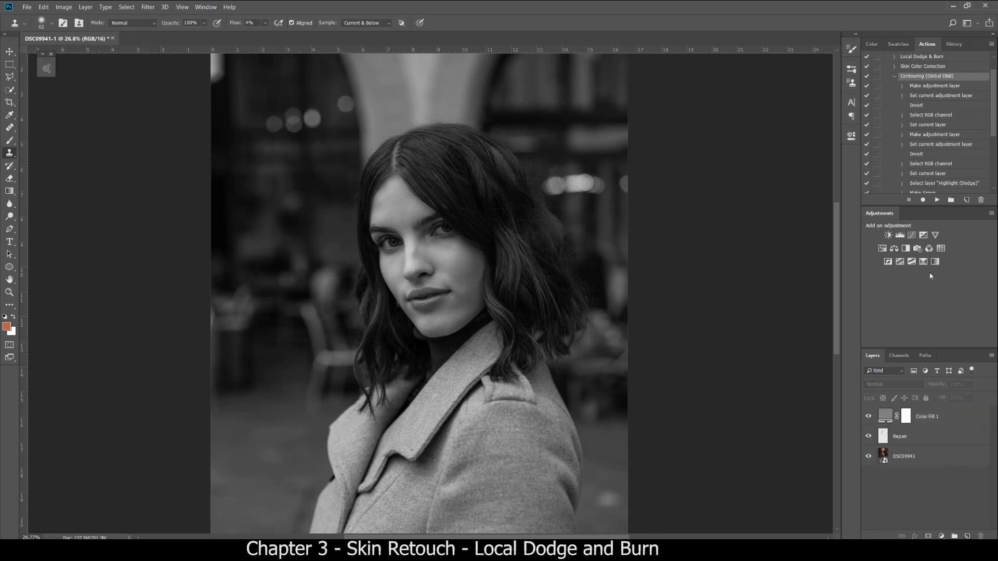
{"action": "left_click", "coordinate": [914, 235]}
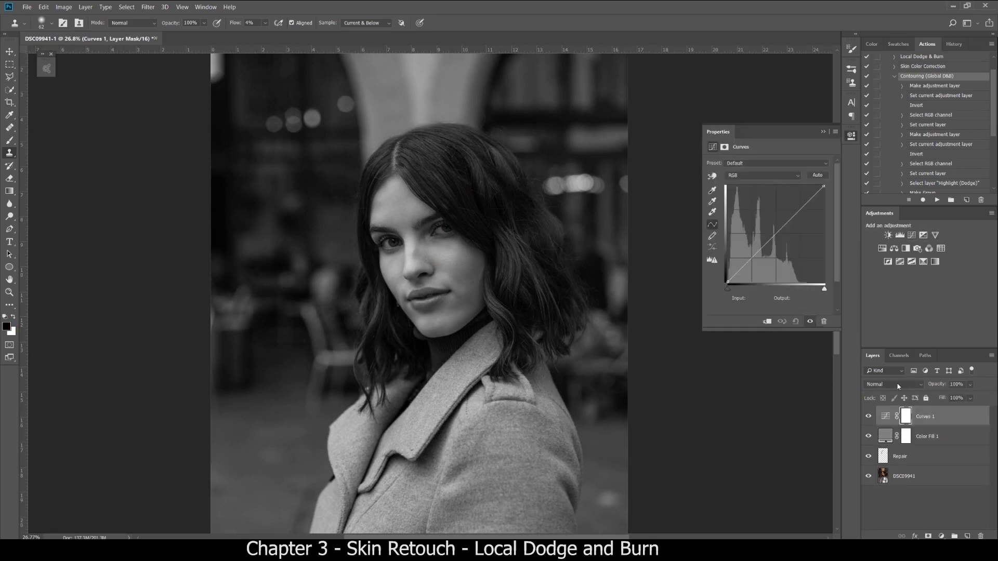
{"action": "left_click", "coordinate": [935, 431], "text": "shift"}
{"action": "key", "text": "ctrl+g"}
{"action": "double_click", "coordinate": [905, 412]}
{"action": "type", "text": "Visual Aid"}
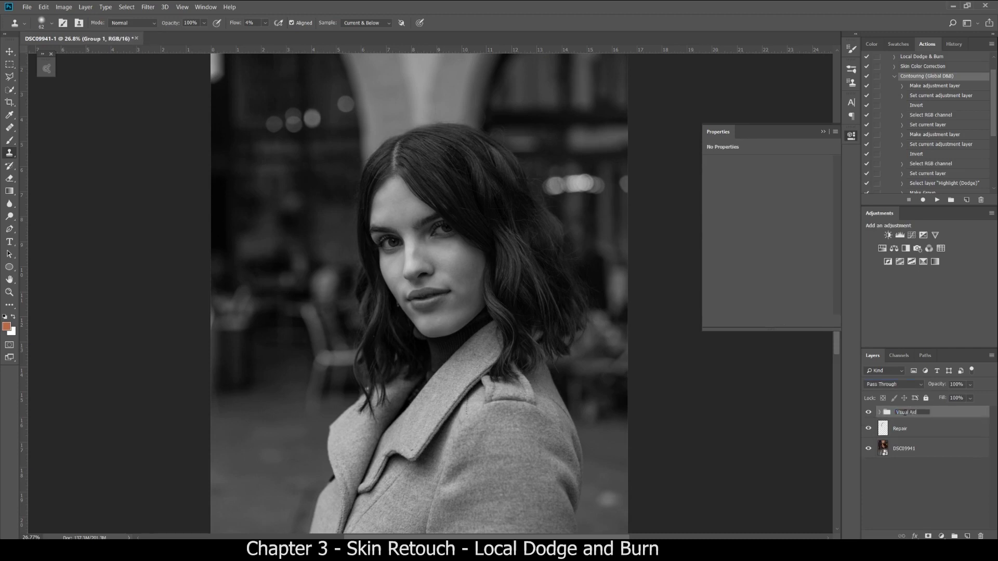
{"action": "key", "text": "Return"}
- Set the blending mode of the Curves layer in the Visual Aid group to Overlay and deselect all layers
{"action": "left_click", "coordinate": [880, 413]}
{"action": "left_click", "coordinate": [890, 430]}
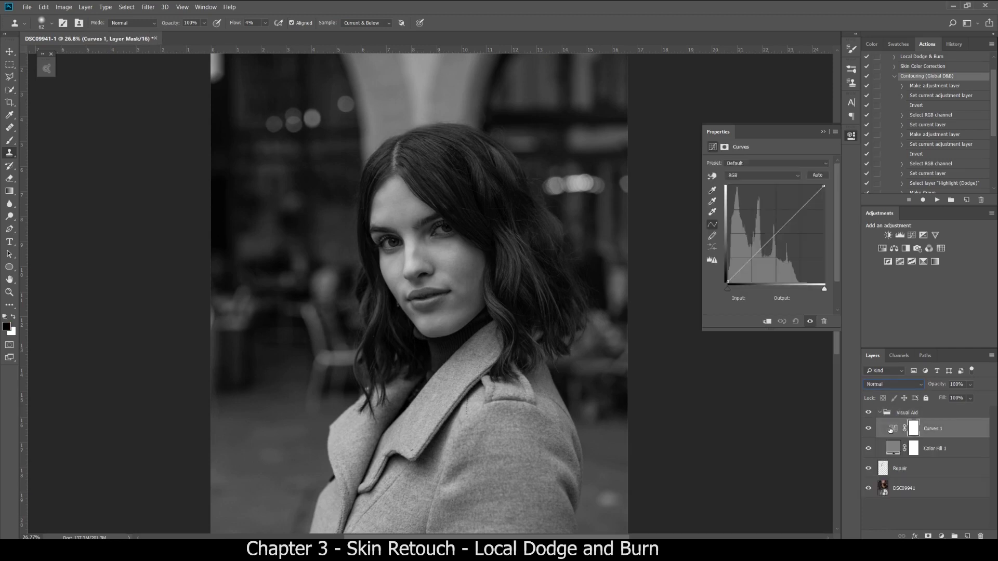
{"action": "left_click", "coordinate": [892, 429]}
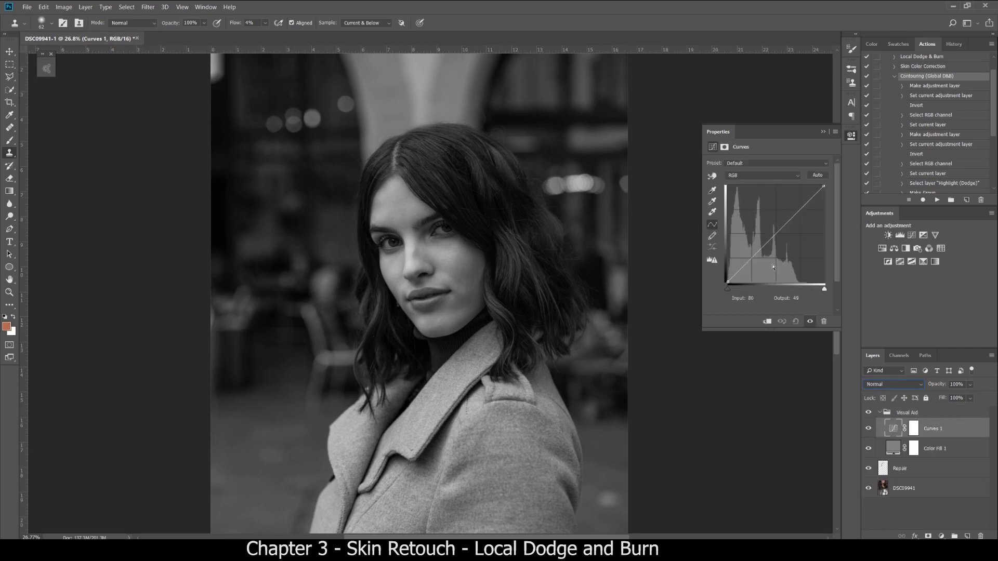
{"action": "left_click", "coordinate": [891, 383]}
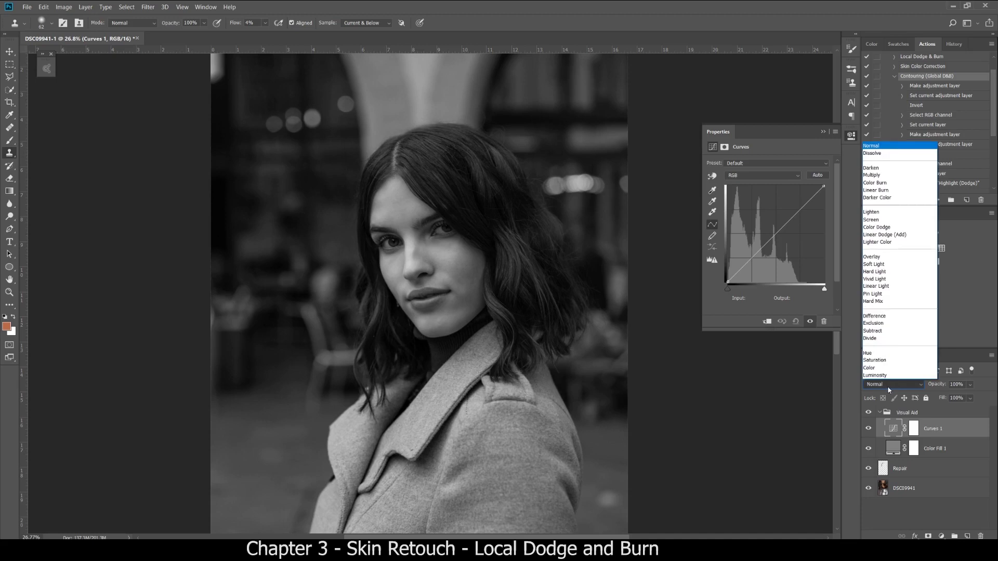
{"action": "left_click", "coordinate": [885, 258]}
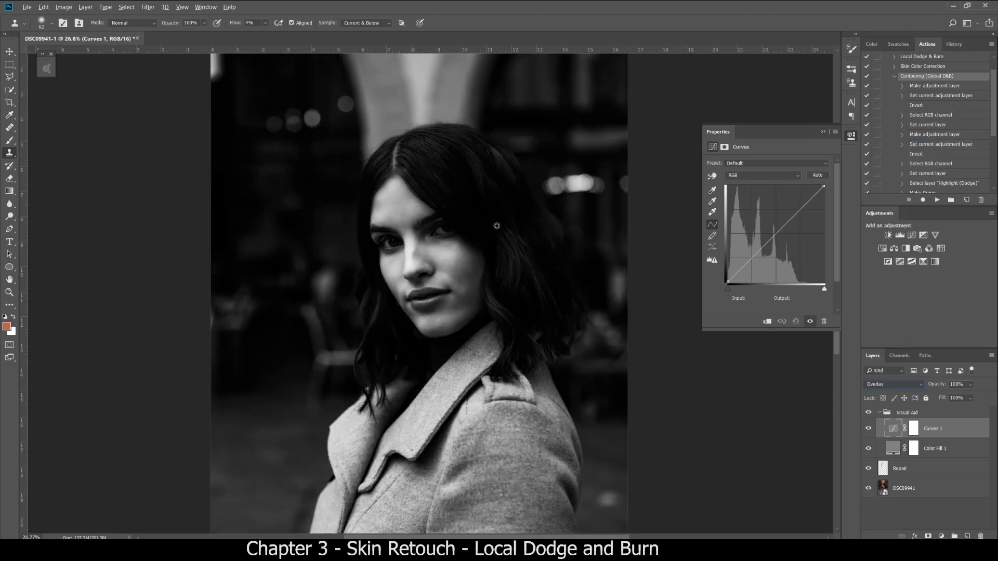
{"action": "left_click", "coordinate": [892, 513]}
{"action": "scroll", "coordinate": [458, 217], "scroll_direction": "up", "scroll_amount": 3}
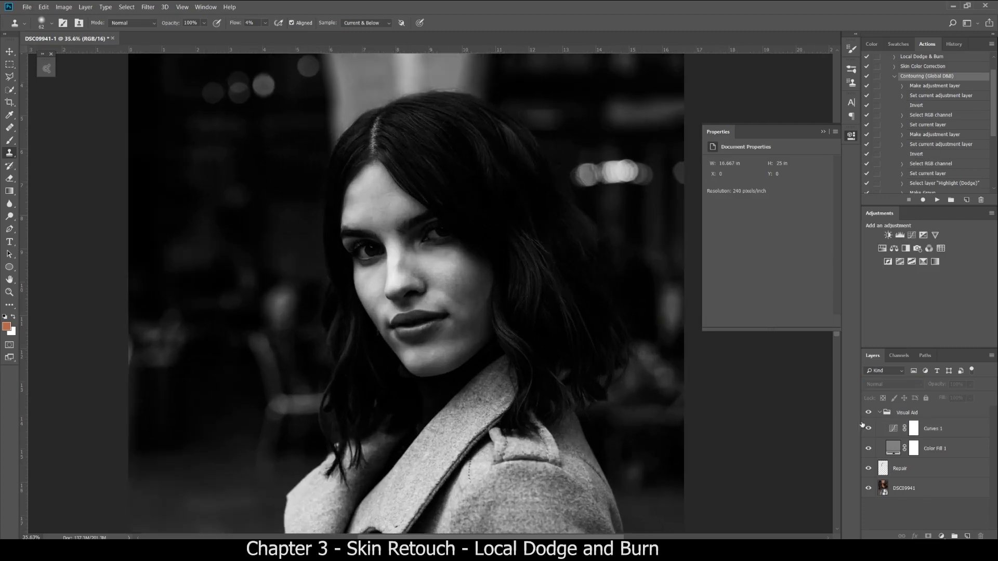
- Shape the Visual Aid curve into a contrast-boosting S, lowering the shadows and raising the highlight point to input 176, output 197
{"action": "left_click", "coordinate": [891, 428]}
{"action": "left_click", "coordinate": [751, 258]}
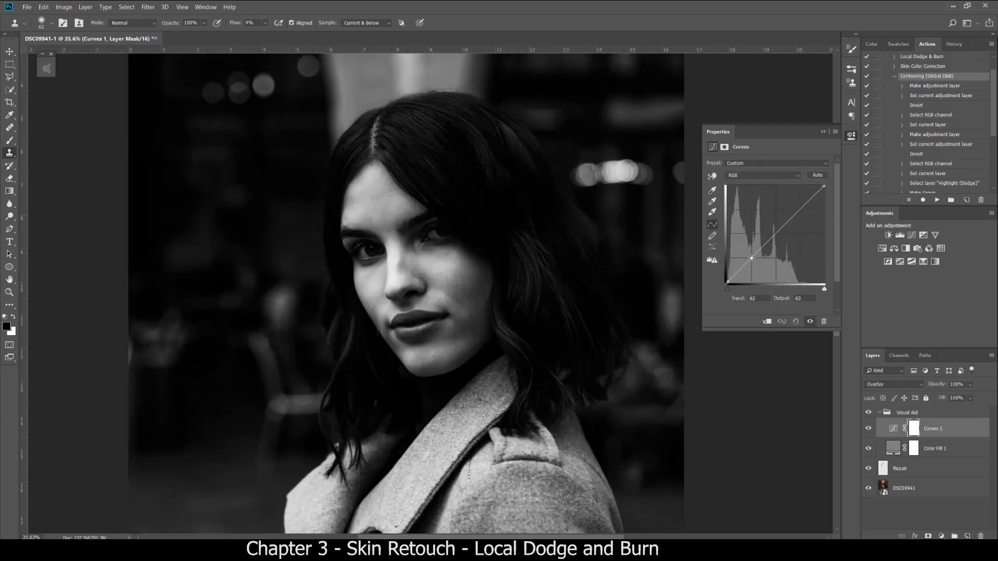
{"action": "left_click_drag", "start_coordinate": [751, 258], "coordinate": [753, 262]}
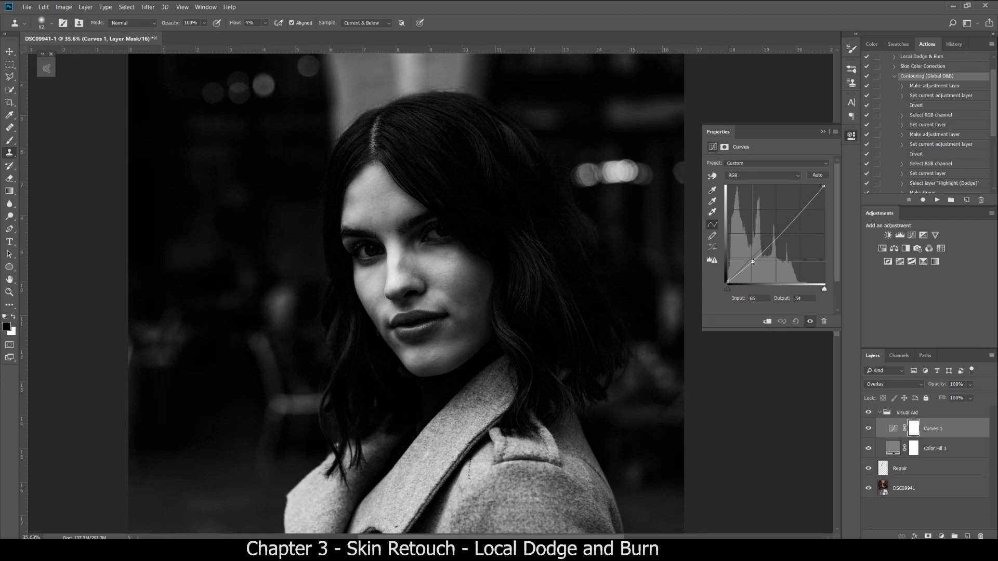
{"action": "left_click", "coordinate": [9, 52]}
{"action": "left_click_drag", "start_coordinate": [800, 211], "coordinate": [795, 209]}
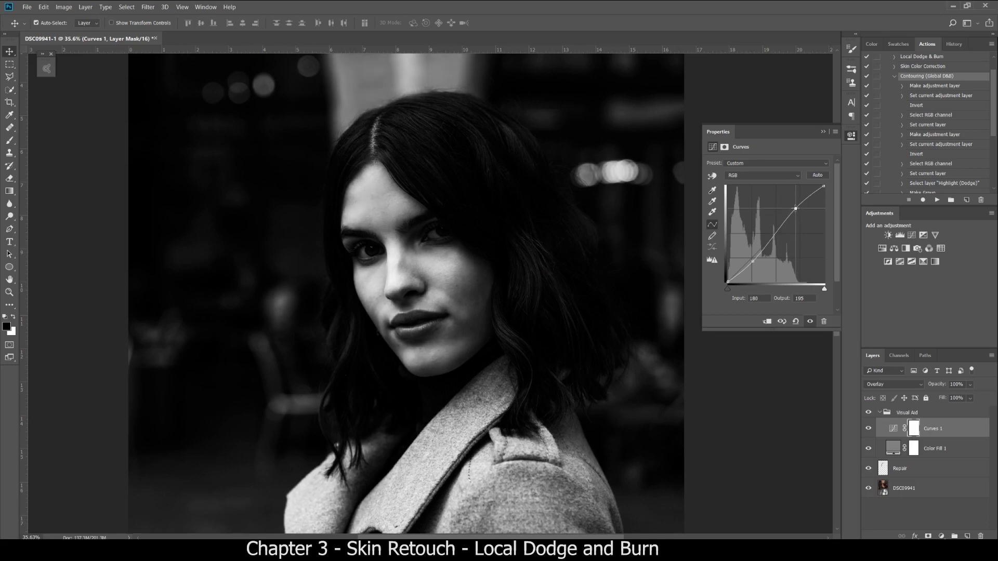
{"action": "left_click_drag", "start_coordinate": [752, 259], "coordinate": [755, 262]}
{"action": "scroll", "coordinate": [395, 223], "scroll_direction": "up", "scroll_amount": 2}
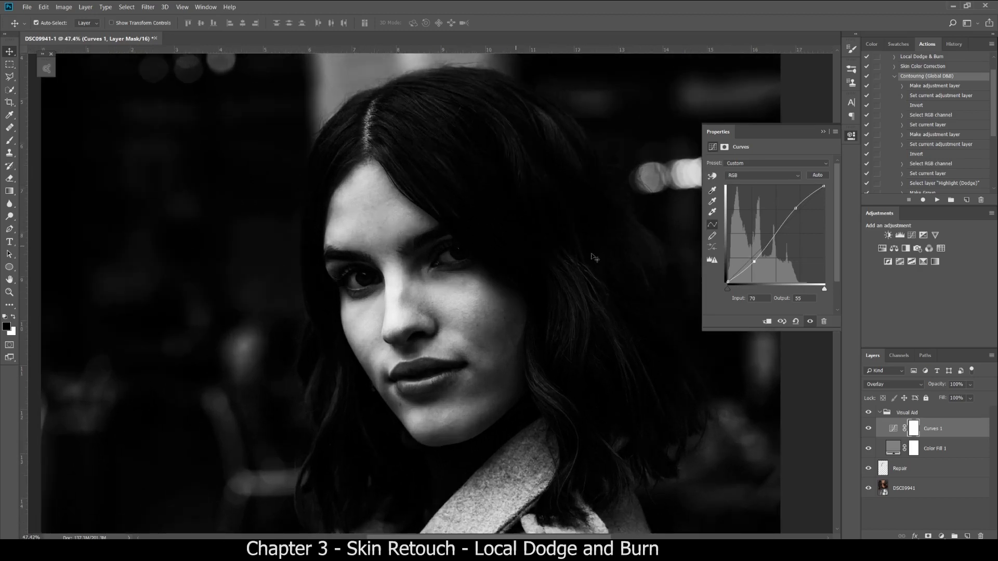
{"action": "left_click_drag", "start_coordinate": [754, 262], "coordinate": [757, 261]}
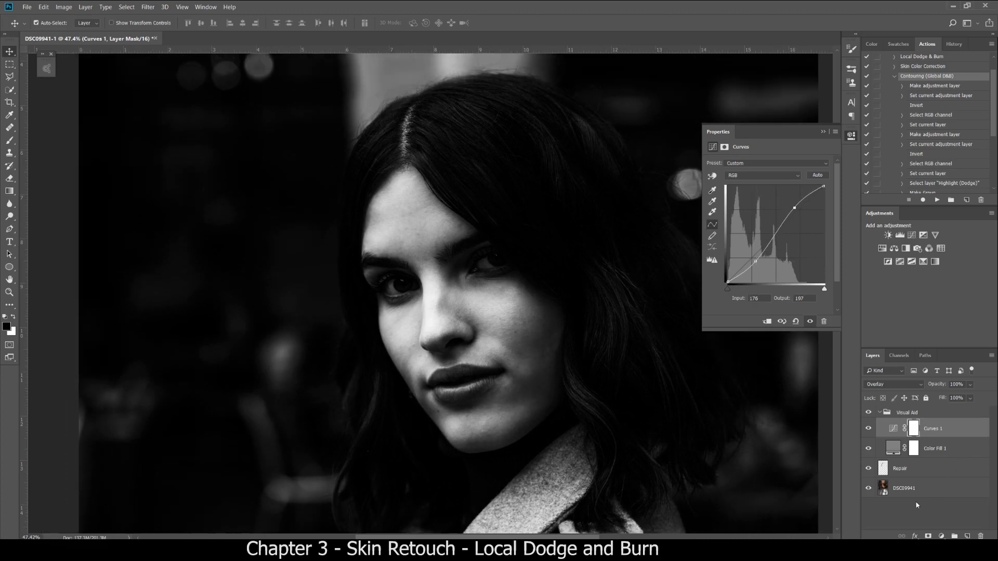
- Collapse the Visual Aid group and add two Curves adjustment layers directly above the Repair layer
{"action": "left_click", "coordinate": [922, 507]}
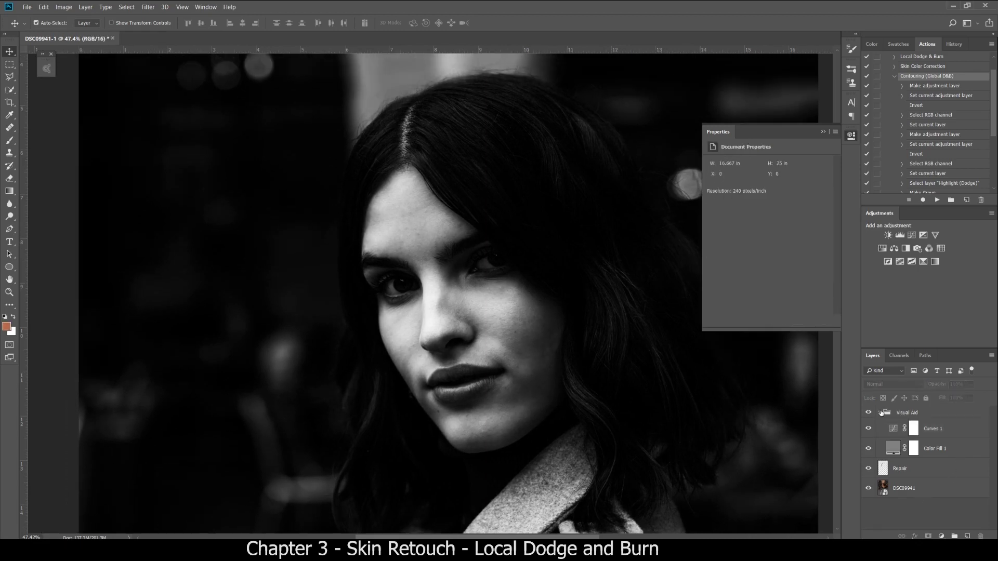
{"action": "left_click", "coordinate": [880, 413]}
{"action": "left_click", "coordinate": [904, 428]}
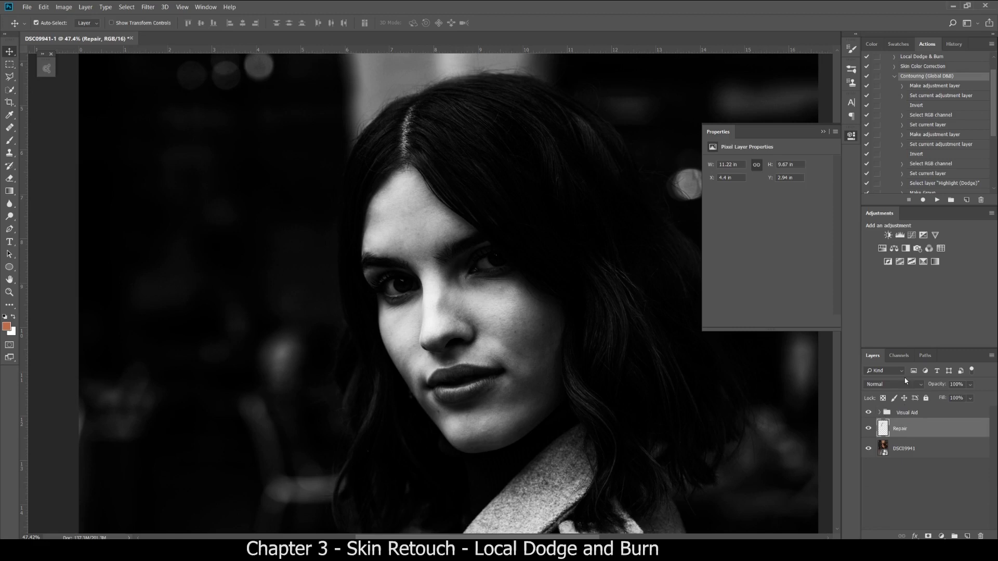
{"action": "left_click", "coordinate": [912, 235]}
{"action": "left_click", "coordinate": [915, 235]}
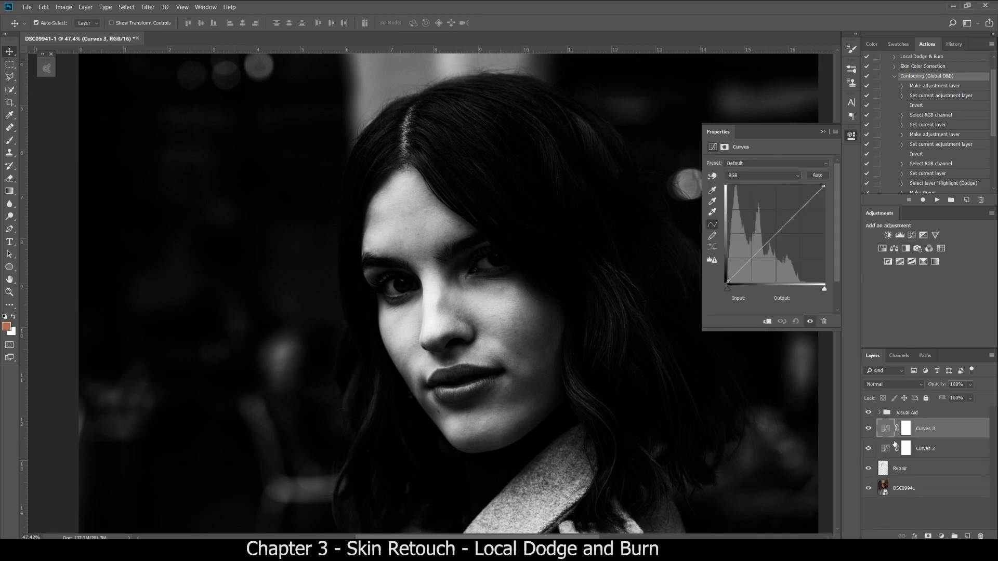
- Rename the lower new Curves layer as dodge and the upper one as burn
{"action": "double_click", "coordinate": [924, 448]}
{"action": "type", "text": "dodge"}
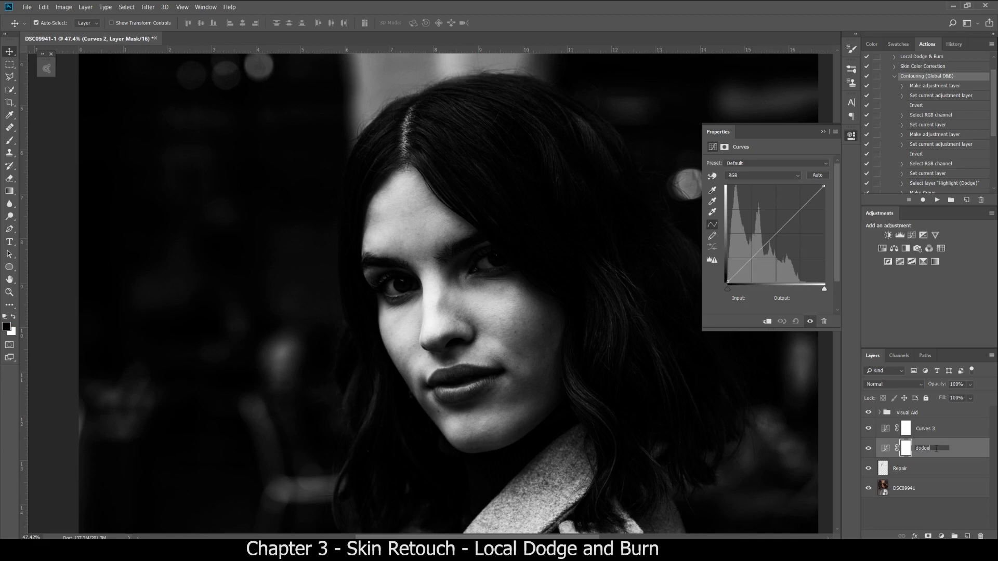
{"action": "double_click", "coordinate": [927, 429]}
{"action": "type", "text": "burn"}
{"action": "key", "text": "Return"}
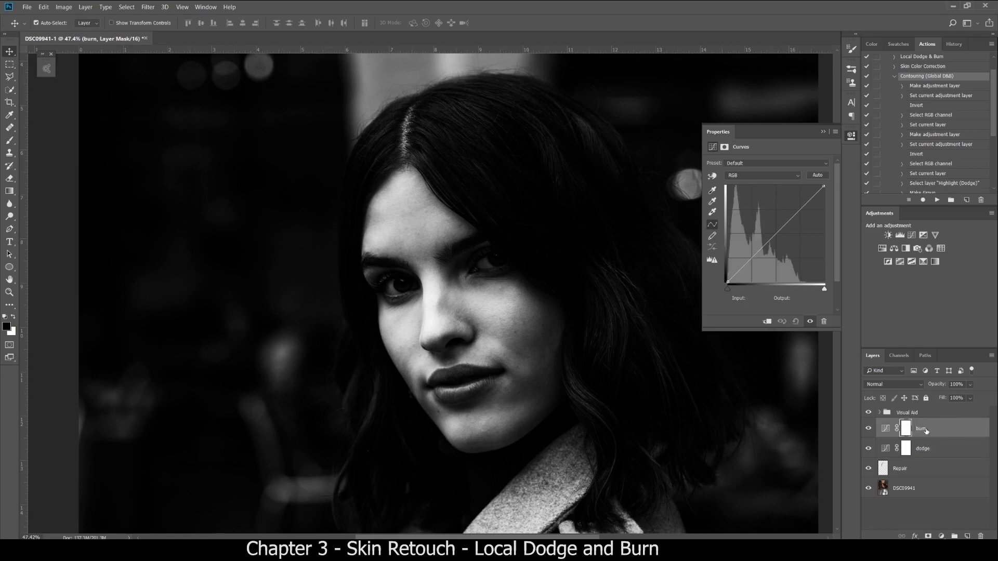
- Invert the masks of the burn and dodge layers to black
{"action": "key", "text": "ctrl+i"}
{"action": "left_click", "coordinate": [906, 448]}
{"action": "key", "text": "ctrl+i"}
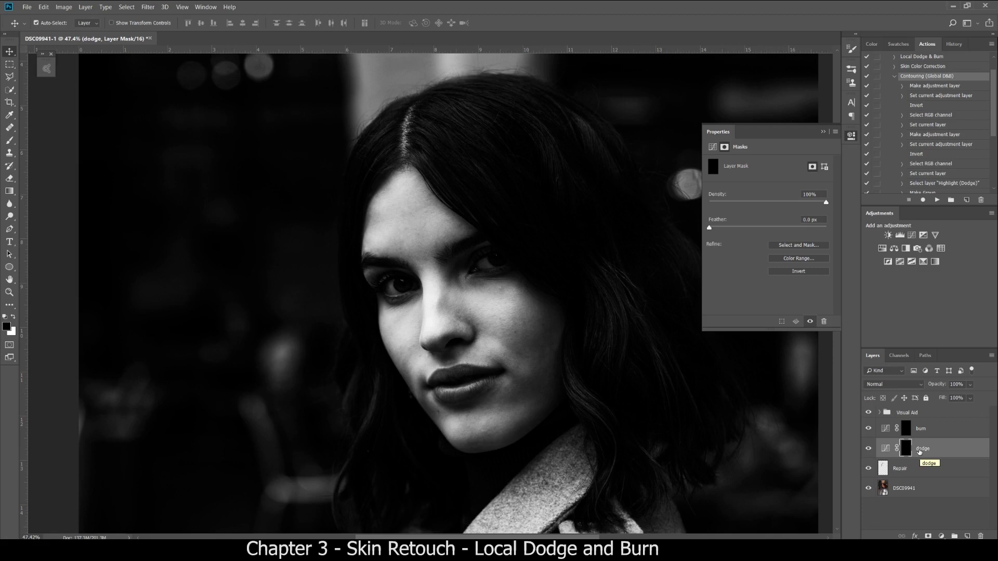
- Raise the midtones of the dodge curve and lower the burn curve's midpoint to input 128, output 96
{"action": "left_click", "coordinate": [886, 449]}
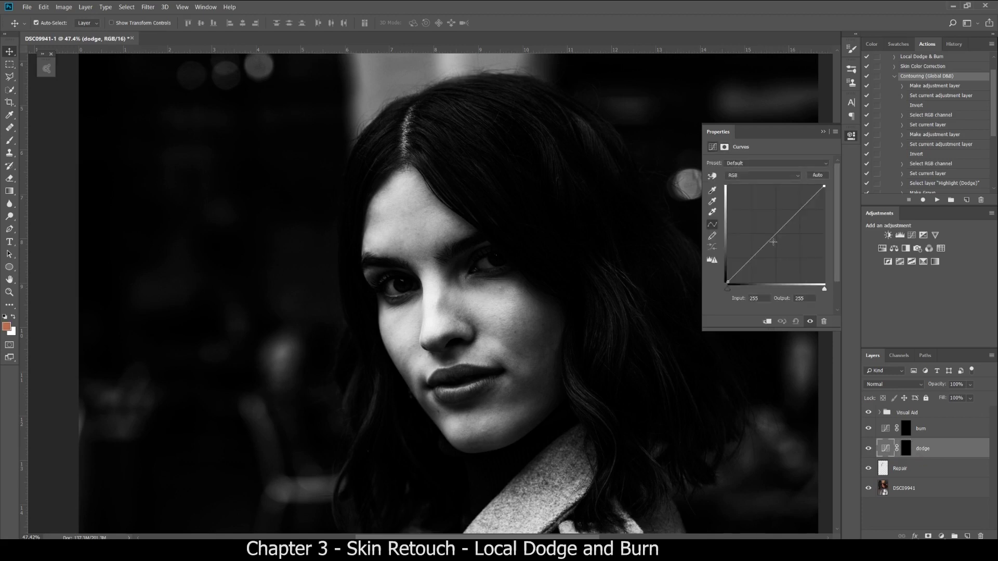
{"action": "left_click_drag", "start_coordinate": [775, 234], "coordinate": [777, 221]}
{"action": "left_click", "coordinate": [907, 427]}
{"action": "left_click", "coordinate": [884, 428]}
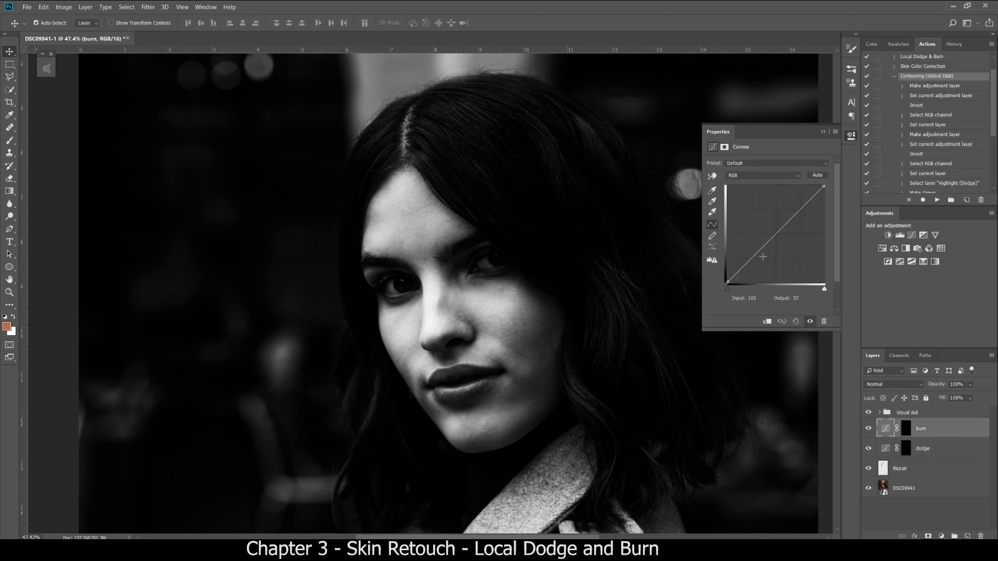
{"action": "left_click_drag", "start_coordinate": [778, 231], "coordinate": [777, 246]}
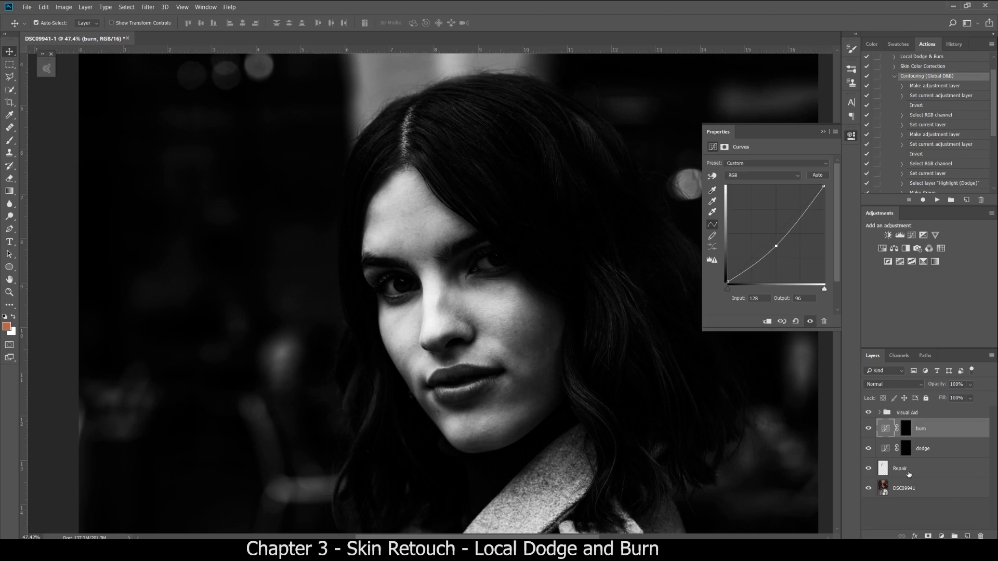
- Group the burn and dodge layers and name the group local dodge and burn
{"action": "left_click", "coordinate": [908, 429]}
{"action": "left_click", "coordinate": [927, 448], "text": "shift"}
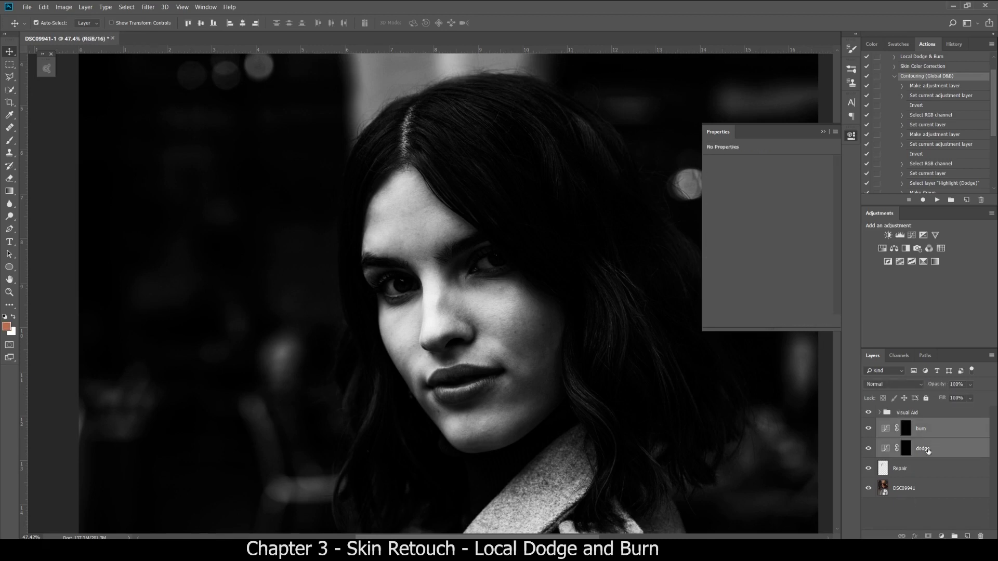
{"action": "key", "text": "ctrl+g"}
{"action": "double_click", "coordinate": [906, 425]}
{"action": "type", "text": "local dodge and burn"}
{"action": "key", "text": "Return"}
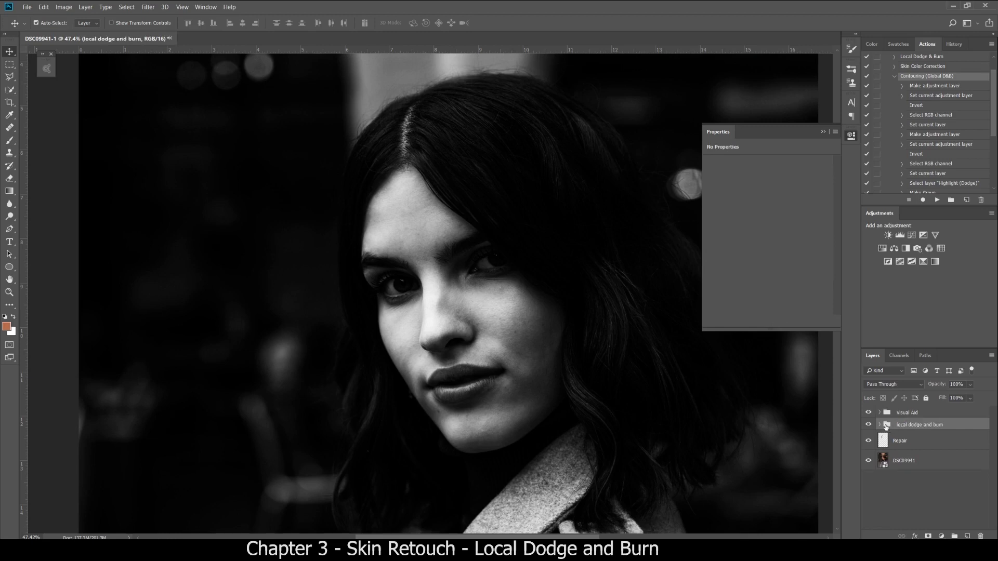
- Target the dodge layer's mask and choose the New Dodge and Burn brush preset from the D&B_Brushes(1) set
{"action": "left_click", "coordinate": [880, 424]}
{"action": "left_click", "coordinate": [913, 441]}
{"action": "left_click", "coordinate": [916, 462]}
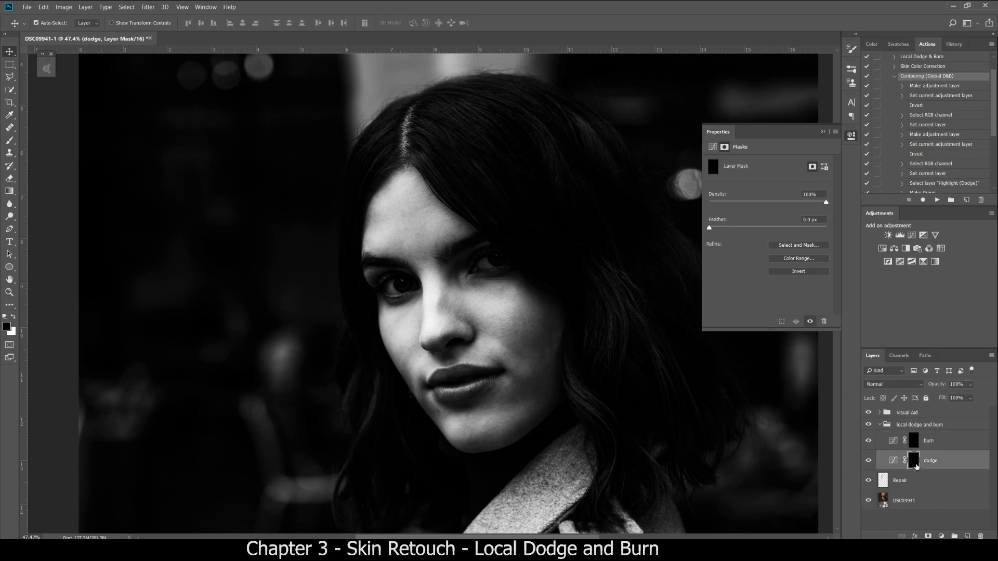
{"action": "scroll", "coordinate": [400, 288], "scroll_direction": "left", "scroll_amount": 1}
{"action": "scroll", "coordinate": [533, 290], "scroll_direction": "right", "scroll_amount": 2}
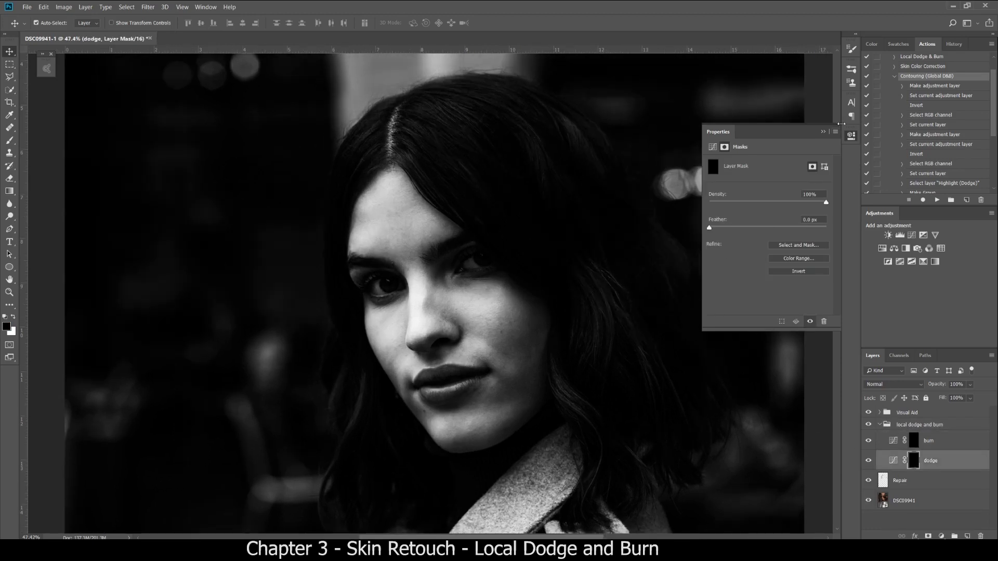
{"action": "left_click", "coordinate": [857, 70]}
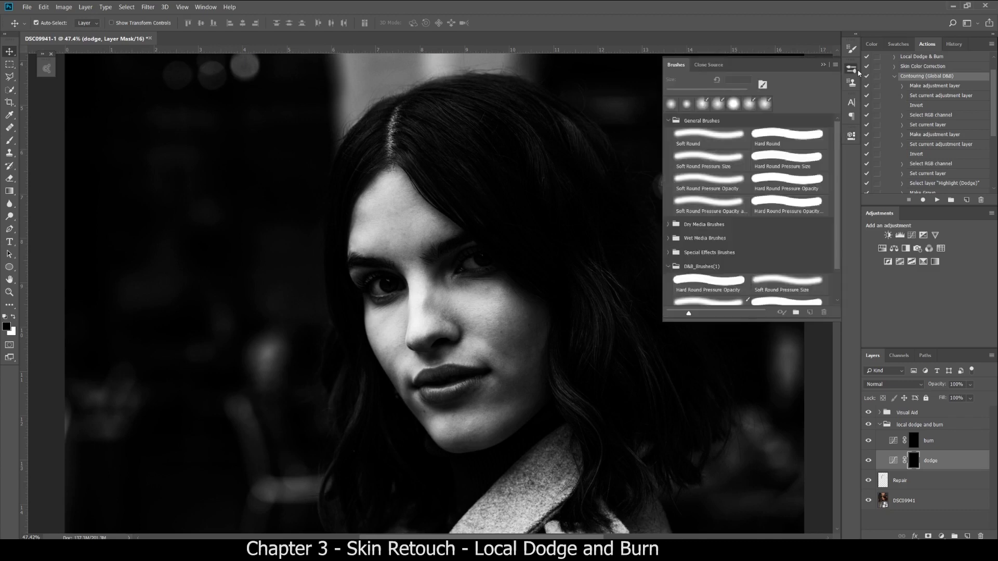
{"action": "scroll", "coordinate": [760, 237], "scroll_direction": "down", "scroll_amount": 1}
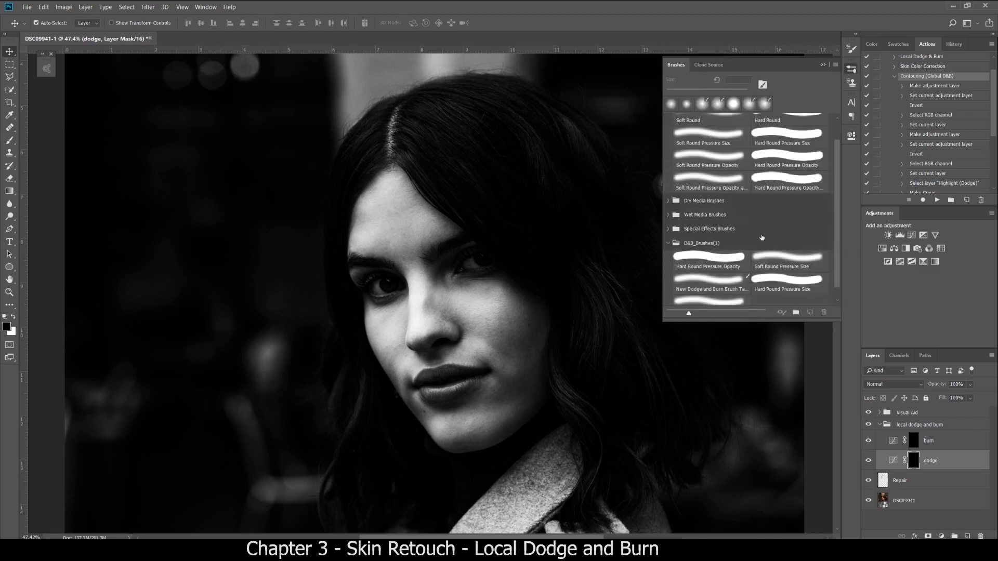
{"action": "left_click", "coordinate": [723, 282]}
{"action": "left_click", "coordinate": [853, 69]}
- Review the brush's Build-up, Transfer and Shape Dynamics settings, including pen pressure control and minimum diameter
{"action": "key", "text": "F5"}
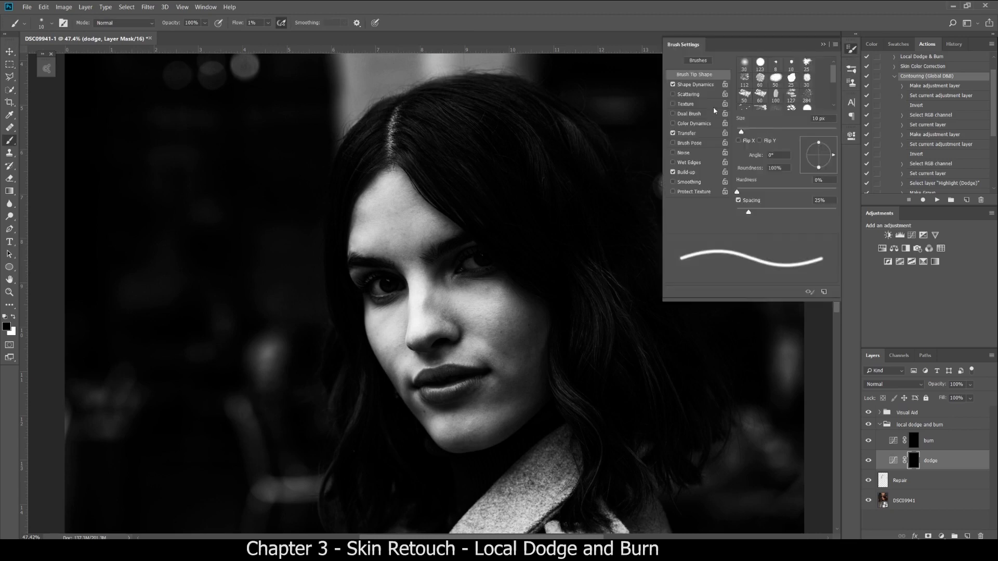
{"action": "left_click", "coordinate": [699, 174]}
{"action": "left_click", "coordinate": [700, 172]}
{"action": "left_click", "coordinate": [687, 134]}
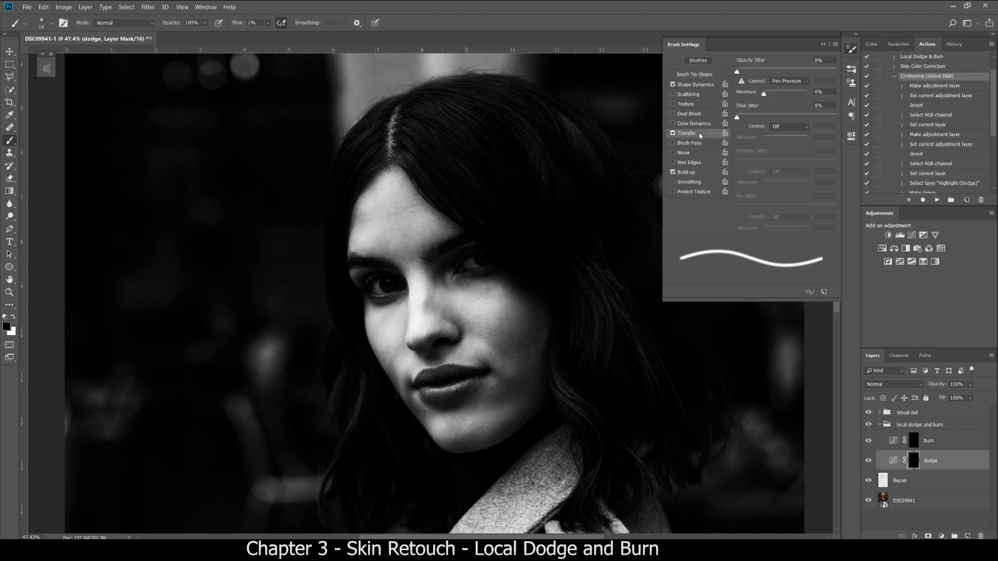
{"action": "left_click", "coordinate": [703, 86]}
{"action": "left_click_drag", "start_coordinate": [828, 91], "coordinate": [788, 94]}
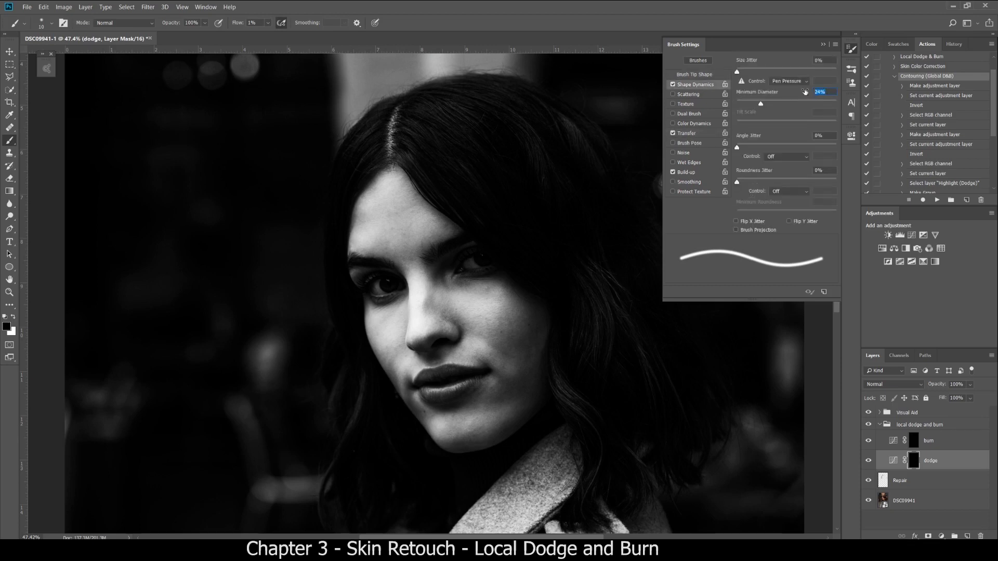
{"action": "left_click", "coordinate": [854, 52]}
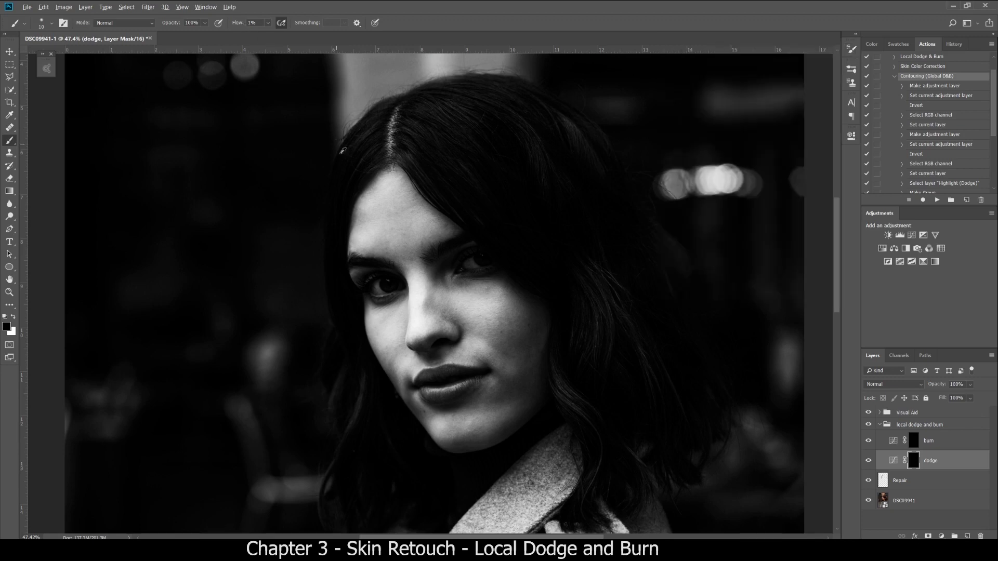
- Resize the brush to about 57 px and make white the foreground color for painting on the dodge mask
{"action": "right_click", "coordinate": [390, 251], "text": "alt"}
{"action": "right_click", "coordinate": [427, 257], "text": "alt"}
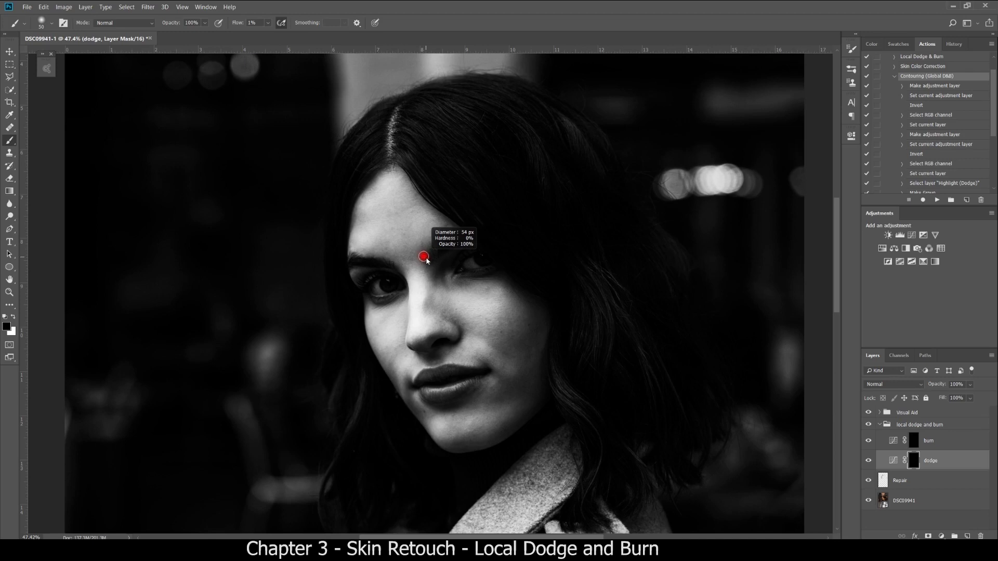
{"action": "left_click", "coordinate": [7, 326]}
{"action": "key", "text": "Escape"}
{"action": "key", "text": "x"}
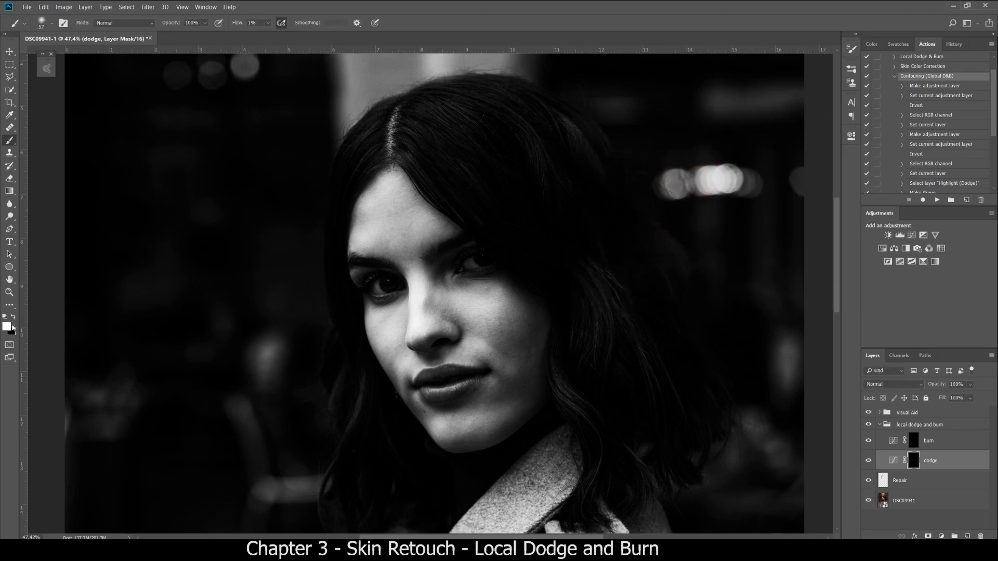
{"action": "scroll", "coordinate": [408, 293], "scroll_direction": "up", "scroll_amount": 1}
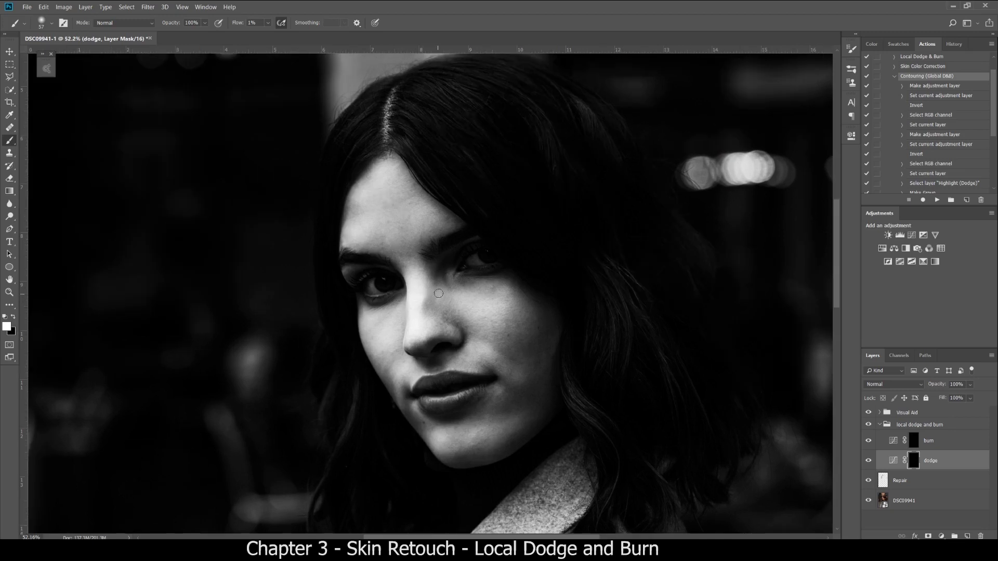
- Adjust the contrast curve of the Visual Aid group's Curves 1 layer, placing the highlight point at input 177, output 185
{"action": "scroll", "coordinate": [437, 294], "scroll_direction": "up", "scroll_amount": 1}
{"action": "scroll", "coordinate": [416, 253], "scroll_direction": "down", "scroll_amount": 1}
{"action": "scroll", "coordinate": [387, 274], "scroll_direction": "up", "scroll_amount": 1}
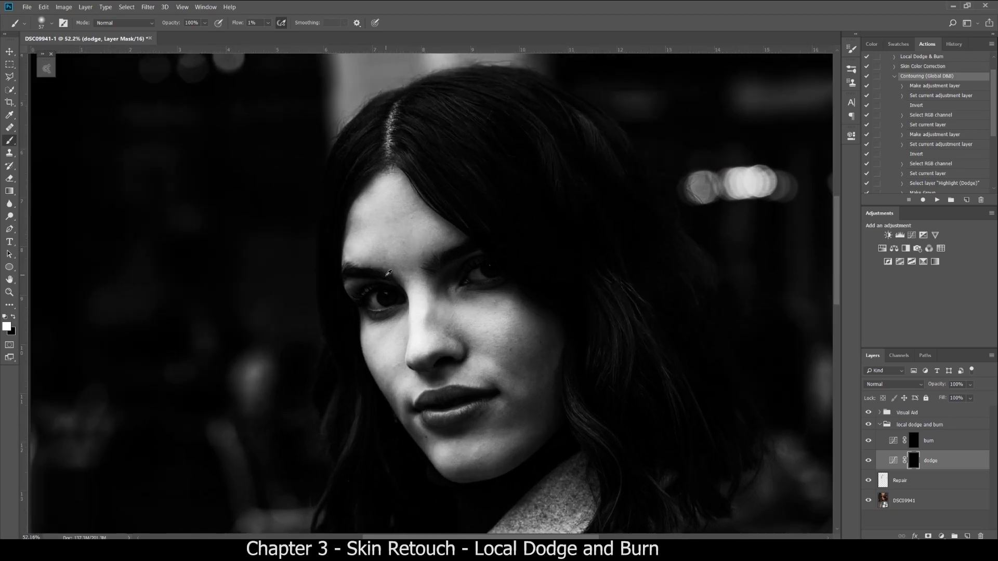
{"action": "scroll", "coordinate": [509, 371], "scroll_direction": "down", "scroll_amount": 1}
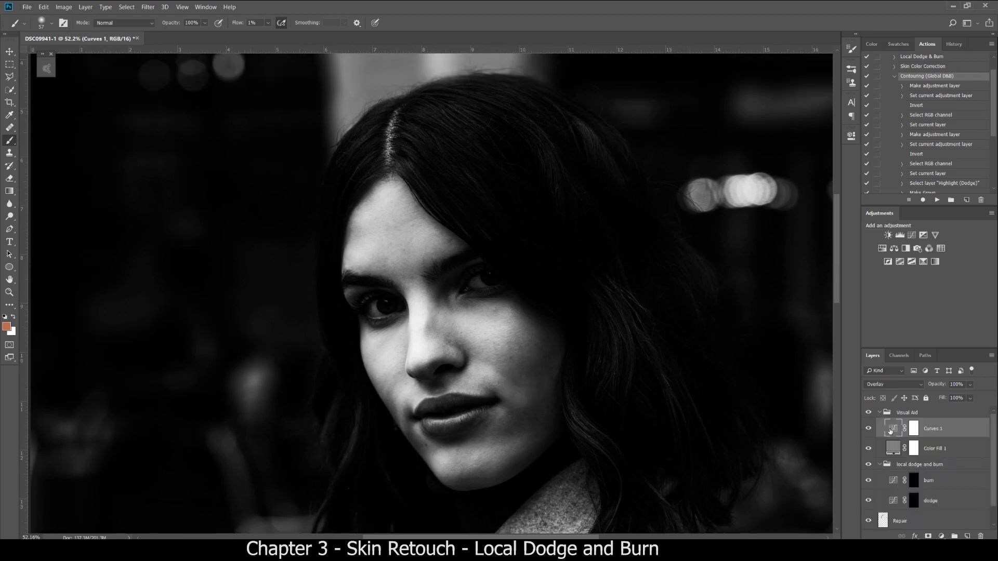
{"action": "double_click", "coordinate": [891, 430]}
{"action": "left_click_drag", "start_coordinate": [754, 262], "coordinate": [756, 261]}
{"action": "left_click_drag", "start_coordinate": [794, 207], "coordinate": [793, 212]}
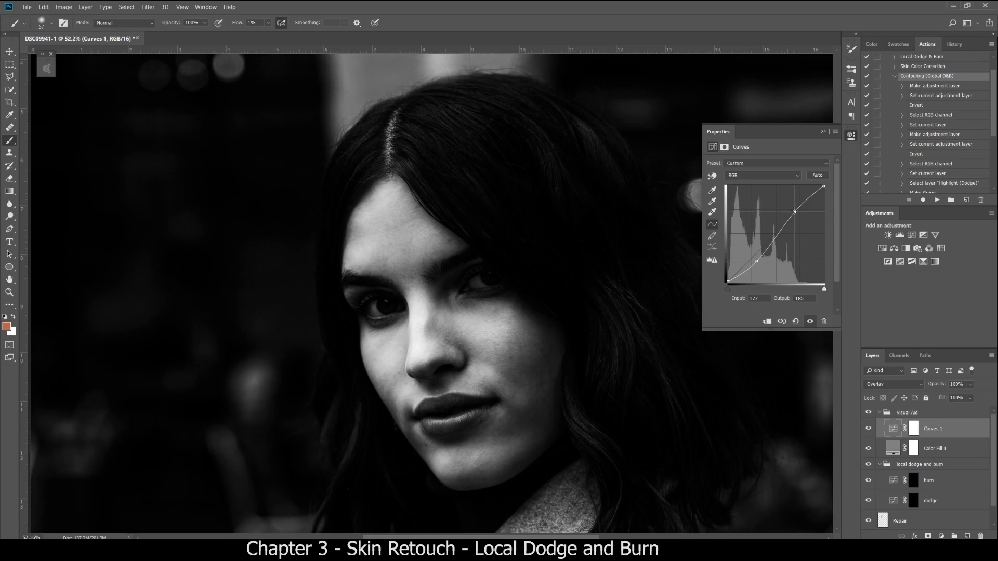
- Target the dodge layer's mask and dodge dark patches on the forehead with a brush of about 60 to 70 px
{"action": "scroll", "coordinate": [912, 492], "scroll_direction": "down", "scroll_amount": 1}
{"action": "left_click", "coordinate": [914, 482]}
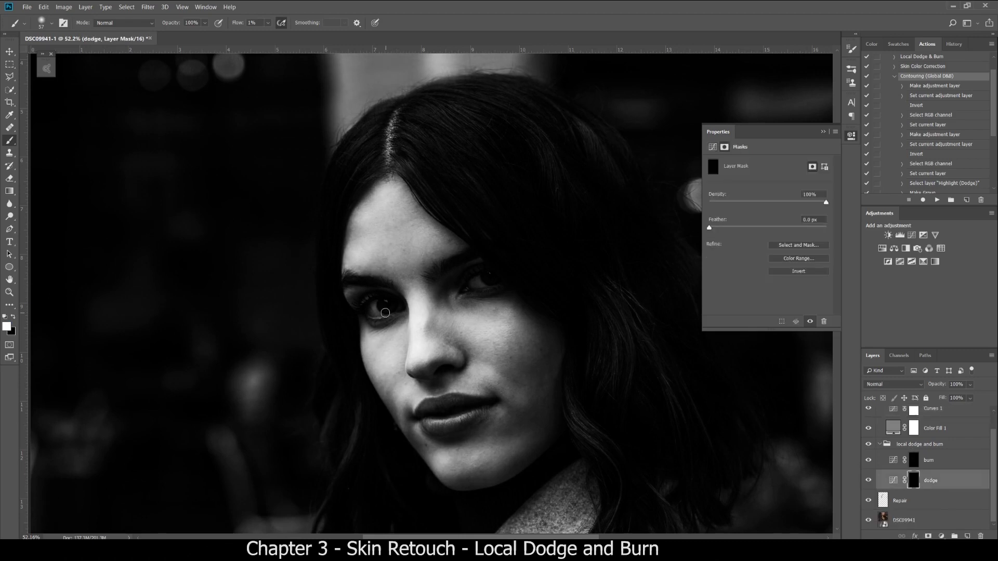
{"action": "key", "text": "bracketright"}
{"action": "key", "text": "bracketright"}
{"action": "scroll", "coordinate": [400, 242], "scroll_direction": "down", "scroll_amount": 1}
{"action": "scroll", "coordinate": [400, 243], "scroll_direction": "down", "scroll_amount": 1}
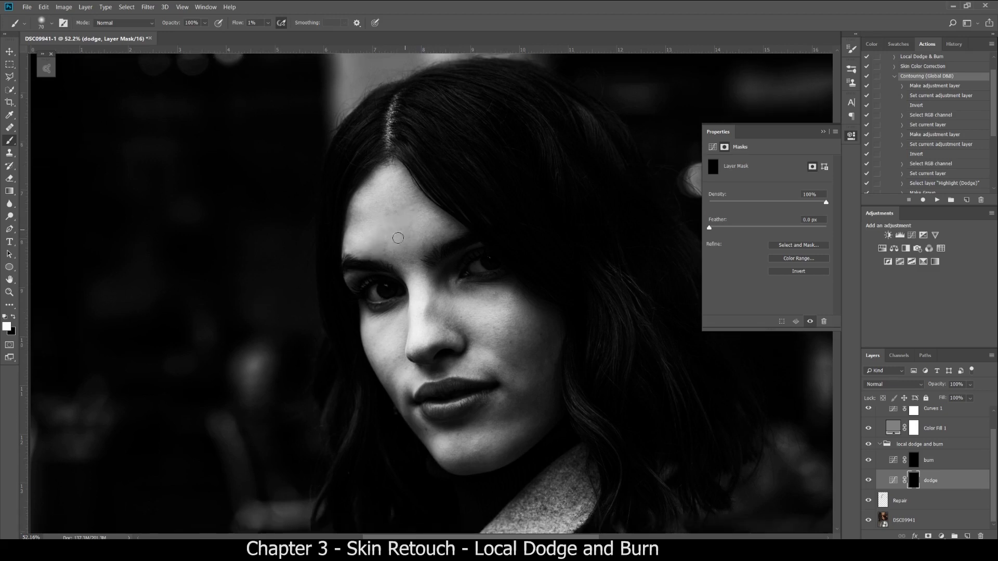
{"action": "key", "text": "bracketleft"}
{"action": "key", "text": "bracketleft"}
{"action": "key", "text": "bracketright"}
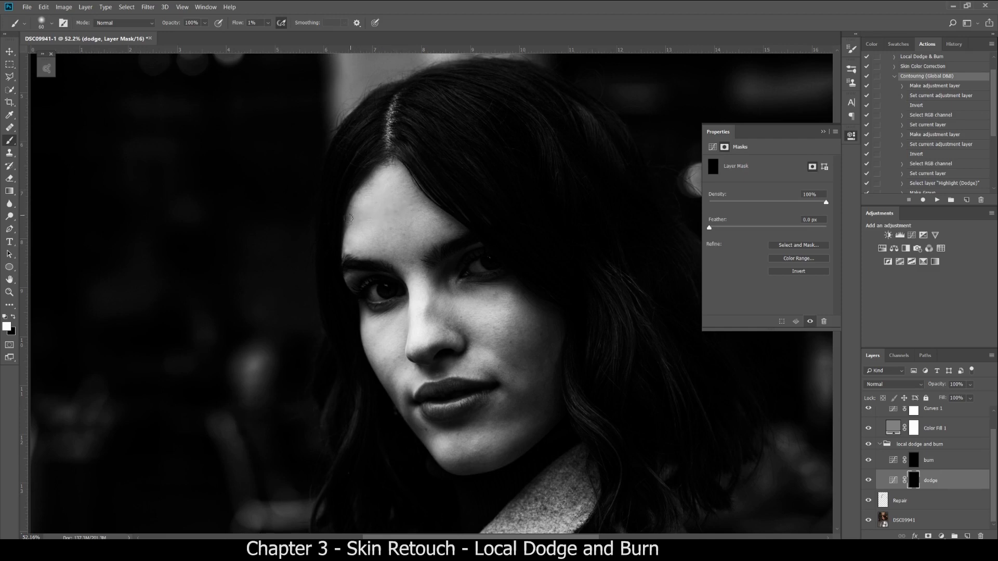
- Continue dodging uneven dark patches across the face, varying the brush size and ending at about 70 px on the shaded cheek
{"action": "key", "text": "bracketleft"}
{"action": "key", "text": "bracketleft"}
{"action": "key", "text": "bracketleft"}
{"action": "key", "text": "bracketright"}
{"action": "key", "text": "bracketright"}
{"action": "key", "text": "bracketright"}
{"action": "key", "text": "bracketright"}
{"action": "key", "text": "bracketright"}
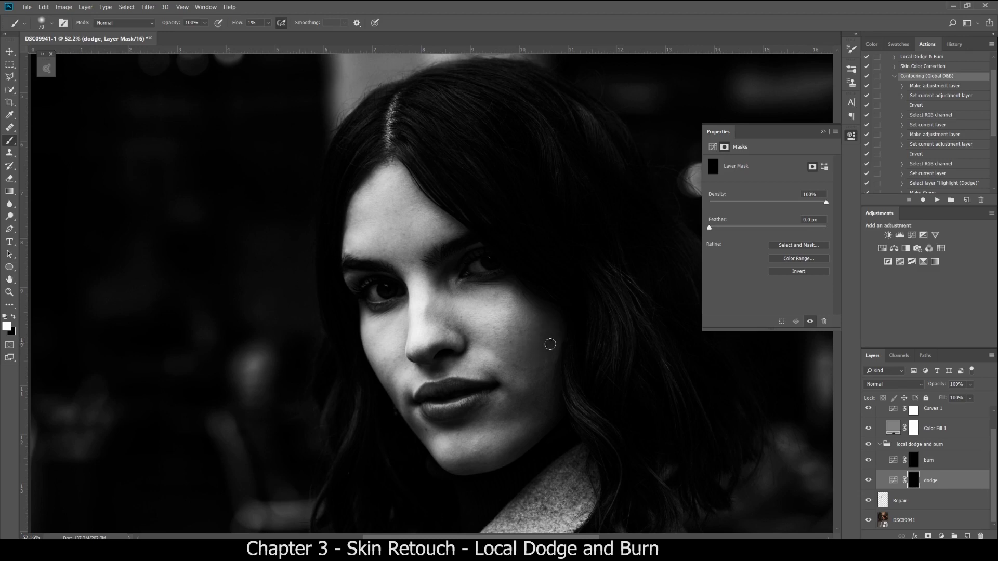
- Switch to the burn layer's mask and burn bright patches on the cheek beside the mouth, reducing the brush to about 50 px
{"action": "scroll", "coordinate": [572, 348], "scroll_direction": "down", "scroll_amount": 1}
{"action": "left_click", "coordinate": [915, 460]}
{"action": "left_click", "coordinate": [915, 478]}
{"action": "left_click", "coordinate": [914, 461]}
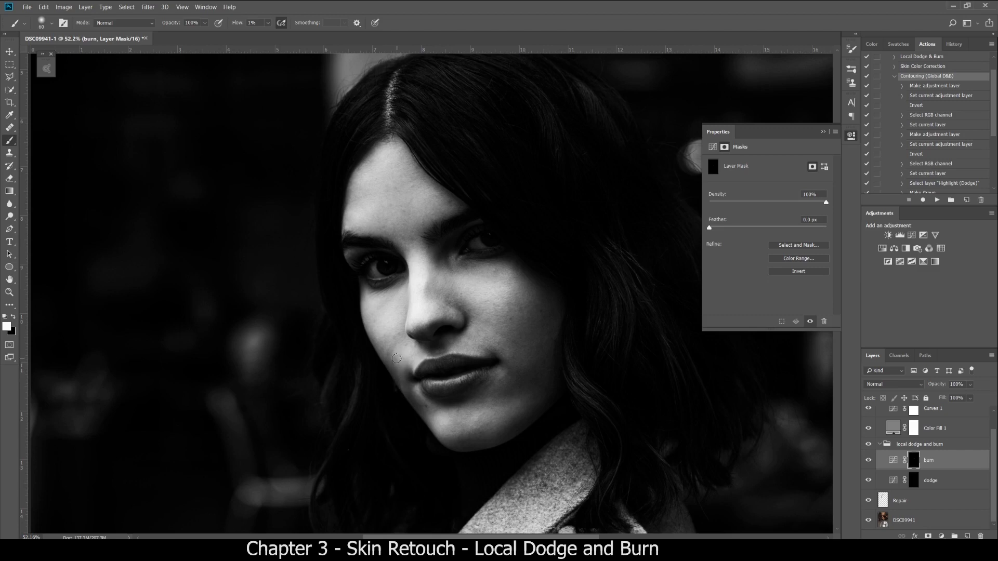
{"action": "key", "text": "bracketleft"}
- Return to the dodge layer's mask and dodge dark patches on the shaded cheek with a brush of about 60 px
{"action": "left_click", "coordinate": [913, 481]}
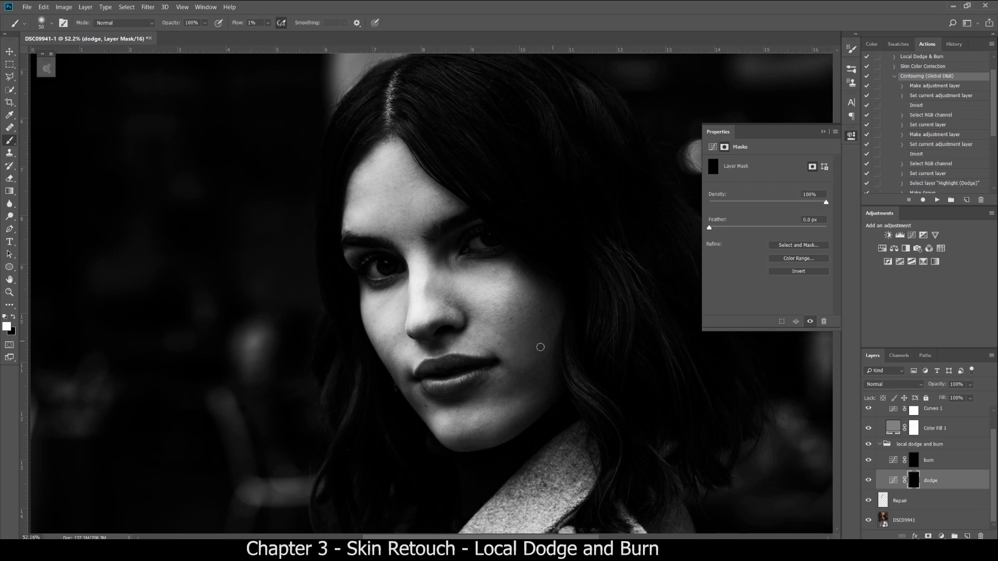
{"action": "key", "text": "bracketright"}
{"action": "key", "text": "bracketright"}
{"action": "key", "text": "bracketleft"}
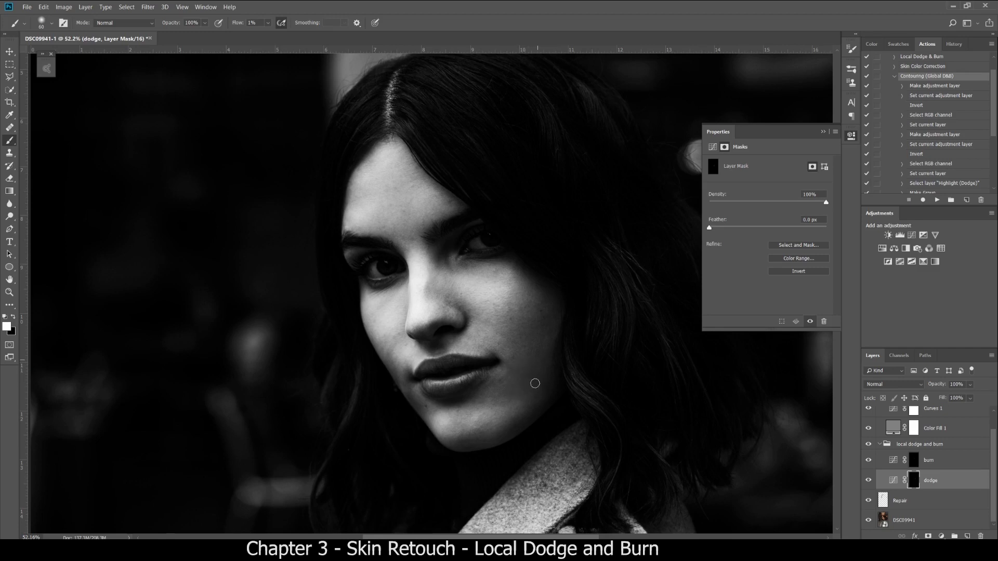
- Toggle the local dodge and burn group's visibility repeatedly to compare the skin before and after
{"action": "left_click", "coordinate": [869, 446]}
{"action": "left_click", "coordinate": [868, 445]}
{"action": "left_click", "coordinate": [868, 446]}
{"action": "left_click", "coordinate": [869, 446]}
{"action": "left_click", "coordinate": [869, 446]}
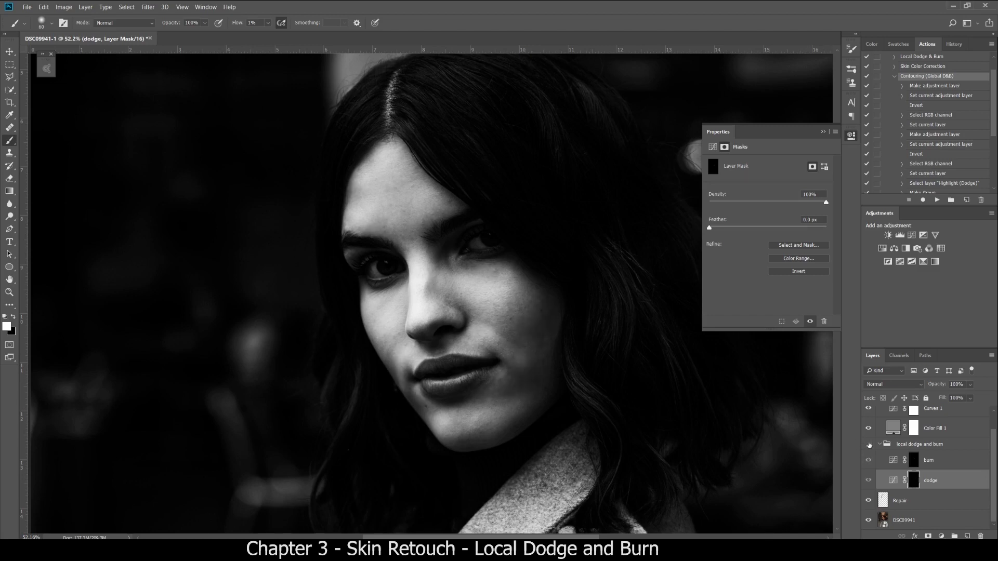
{"action": "left_click", "coordinate": [869, 445]}
{"action": "left_click", "coordinate": [869, 446]}
{"action": "left_click", "coordinate": [869, 446]}
{"action": "left_click", "coordinate": [868, 446]}
{"action": "left_click", "coordinate": [869, 446]}
- Alternate between the burn and dodge masks to even out tones along the chin and jaw, adjusting the brush size
{"action": "left_click", "coordinate": [930, 461]}
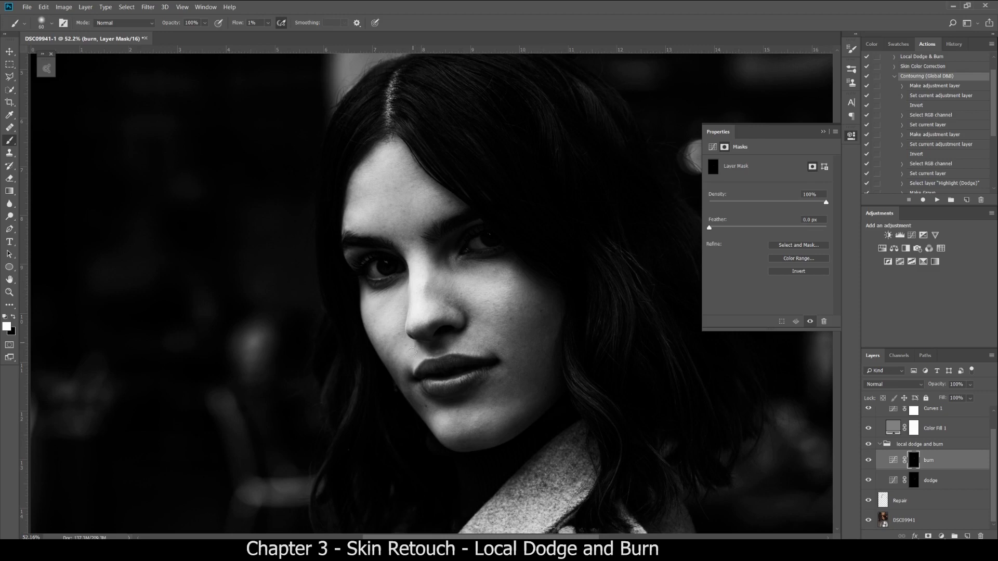
{"action": "key", "text": "alt+bracketleft"}
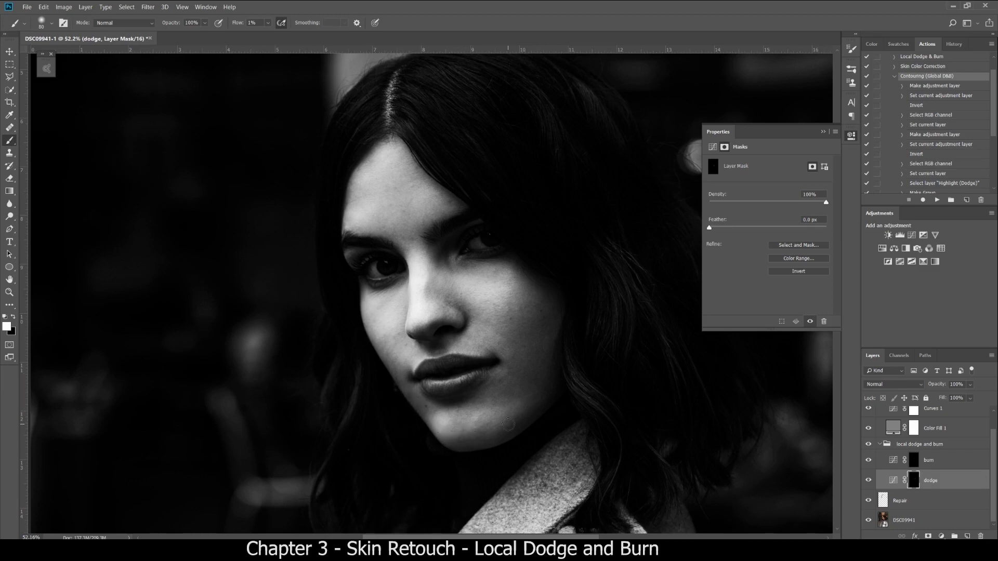
{"action": "key", "text": "alt+bracketright"}
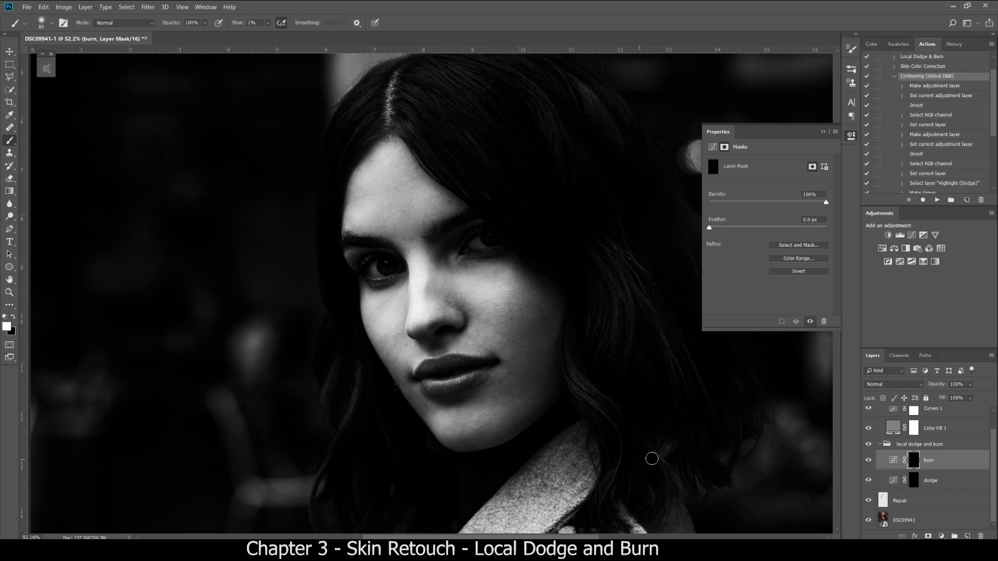
{"action": "key", "text": "alt+bracketleft"}
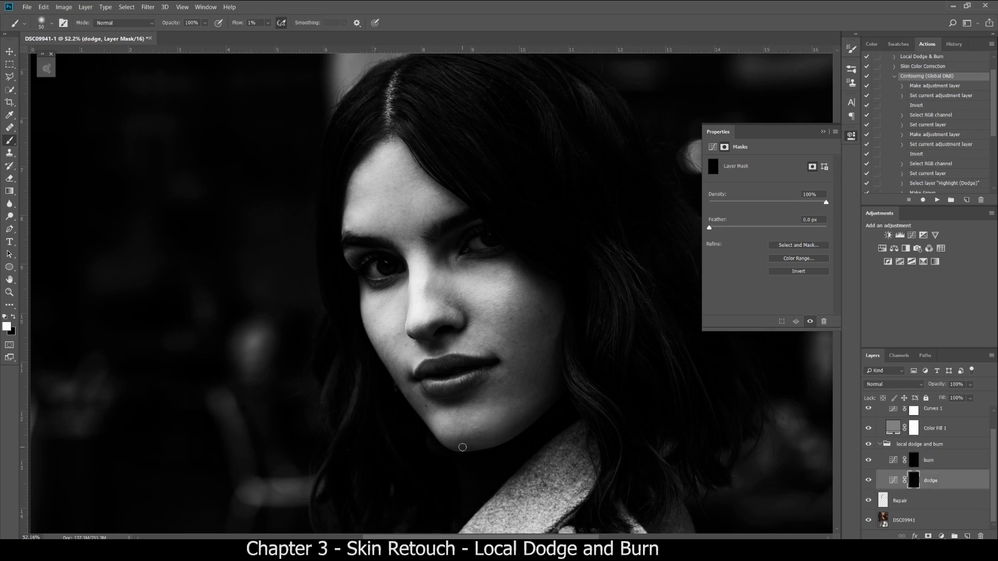
{"action": "key", "text": "bracketright"}
- Change the blend mode of the Visual Aid's Curves 1 layer from Overlay and readjust its shadow and highlight curve points
{"action": "scroll", "coordinate": [881, 418], "scroll_direction": "up", "scroll_amount": 1}
{"action": "left_click", "coordinate": [891, 430]}
{"action": "left_click", "coordinate": [889, 385]}
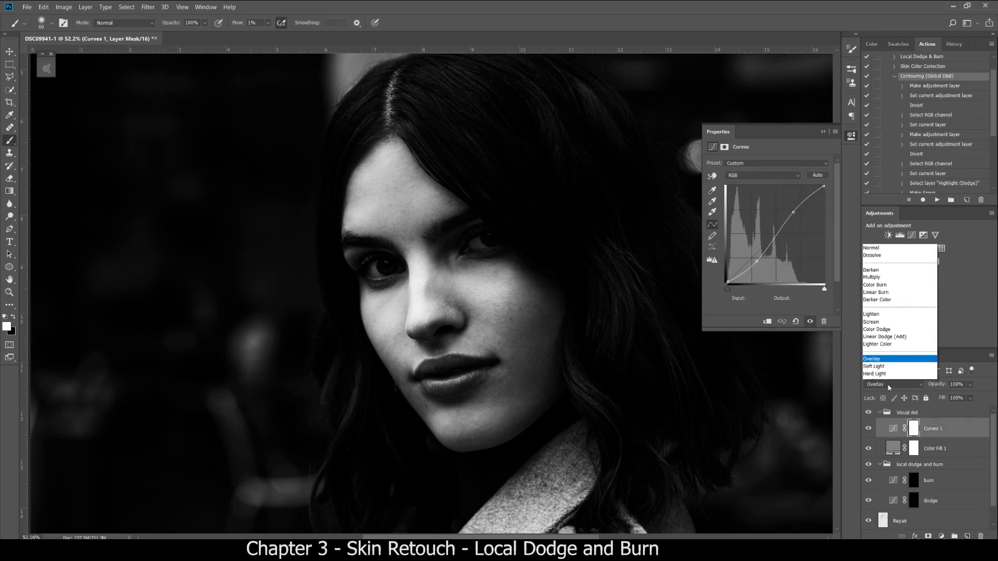
{"action": "left_click", "coordinate": [879, 147]}
{"action": "left_click", "coordinate": [893, 428]}
{"action": "left_click_drag", "start_coordinate": [756, 261], "coordinate": [757, 261]}
{"action": "left_click_drag", "start_coordinate": [793, 216], "coordinate": [791, 211]}
- Alternate between the dodge and burn masks to even out the cheek edge, brow and forehead, varying the brush from about 50 to 80 px
{"action": "left_click", "coordinate": [913, 502]}
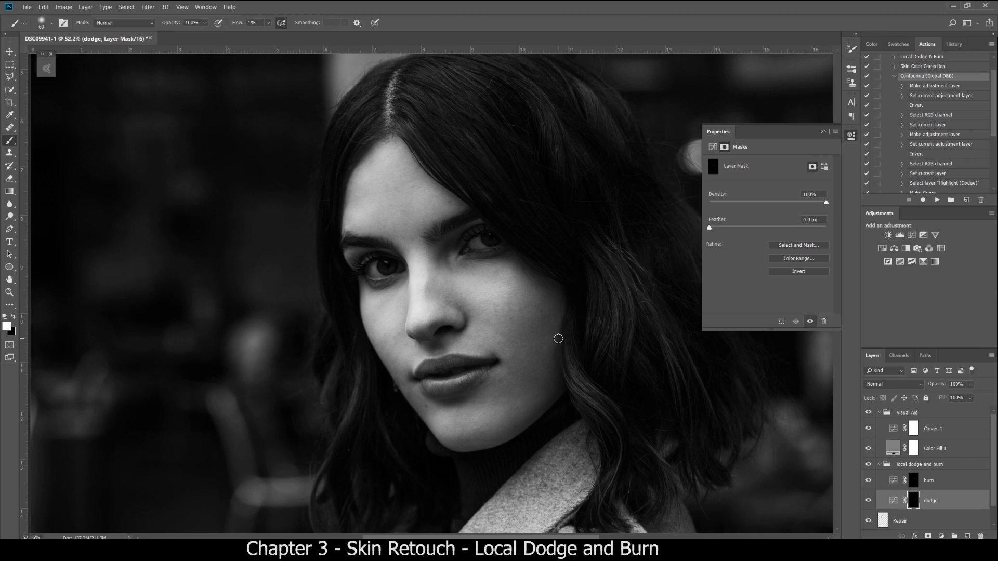
{"action": "key", "text": "bracketright"}
{"action": "key", "text": "bracketright"}
{"action": "key", "text": "alt+bracketright"}
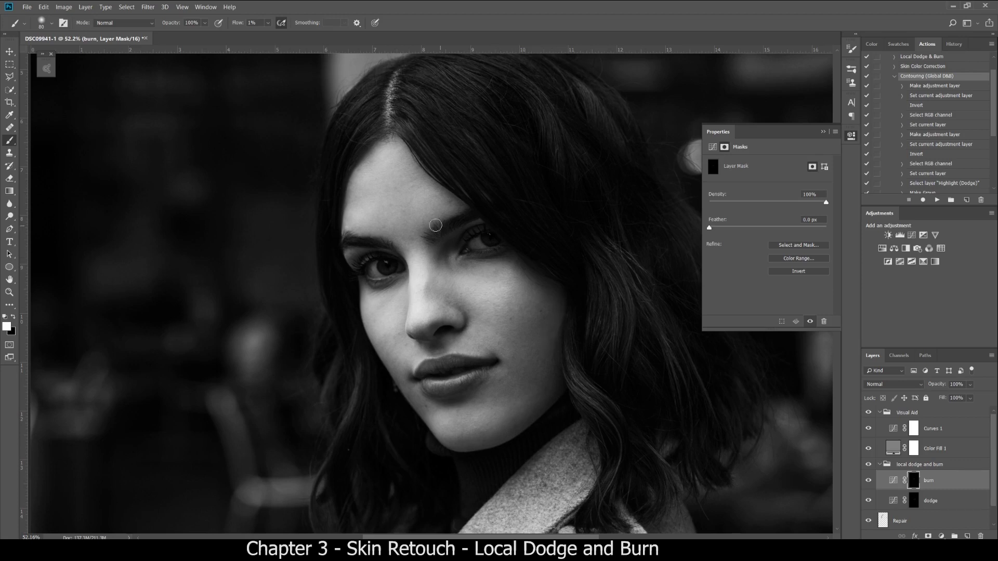
{"action": "key", "text": "bracketleft"}
{"action": "key", "text": "bracketleft"}
{"action": "key", "text": "alt+bracketleft"}
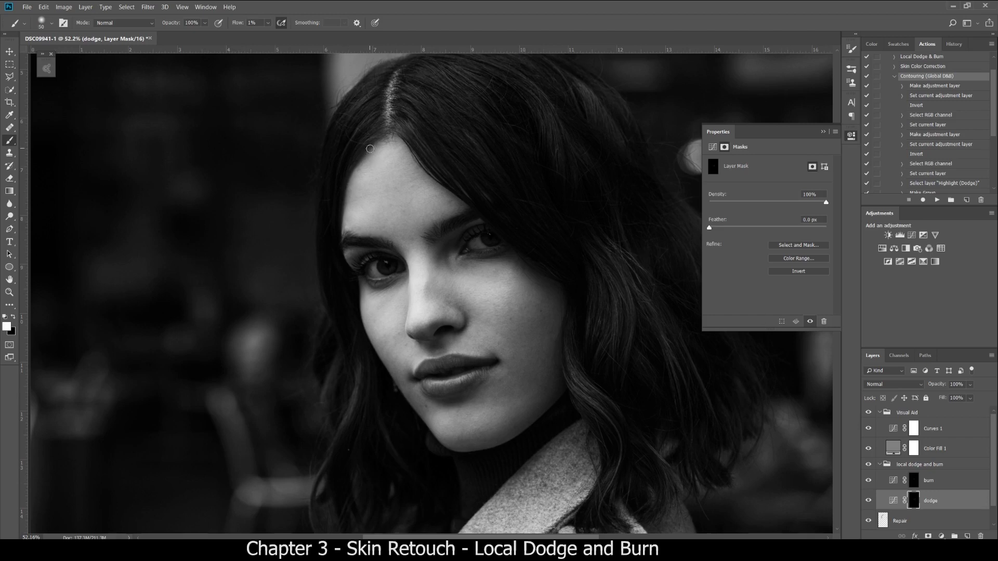
{"action": "key", "text": "alt+bracketright"}
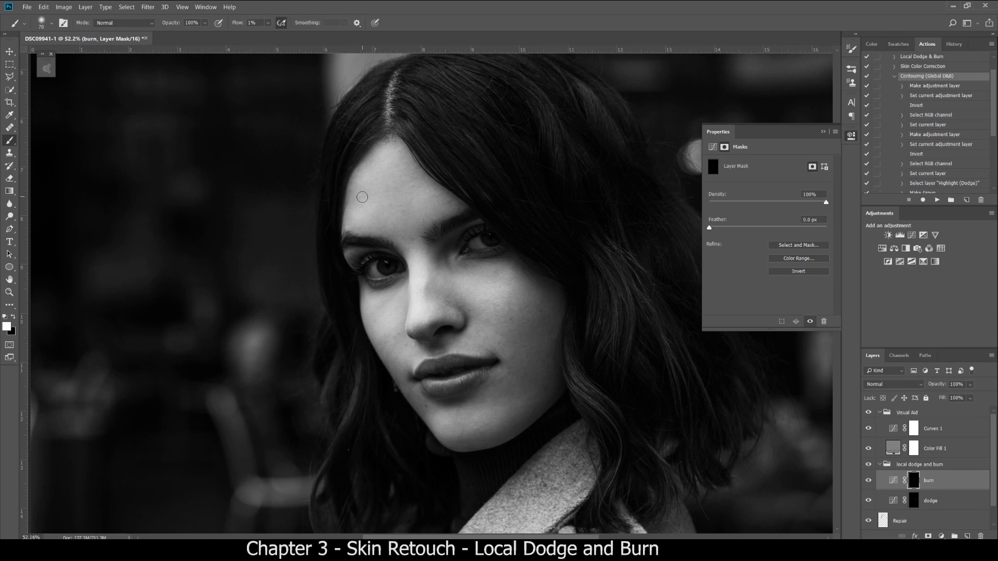
- Dodge remaining dark patches around the nose on the dodge mask, and burn bright patches beside the mouth on the burn mask
{"action": "scroll", "coordinate": [362, 197], "scroll_direction": "up", "scroll_amount": 1}
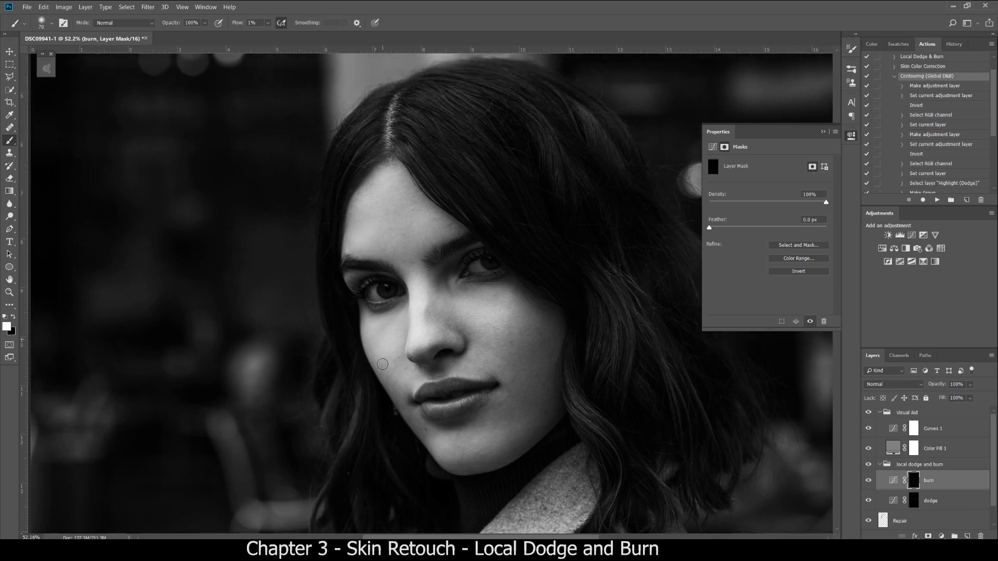
{"action": "left_click", "coordinate": [925, 504]}
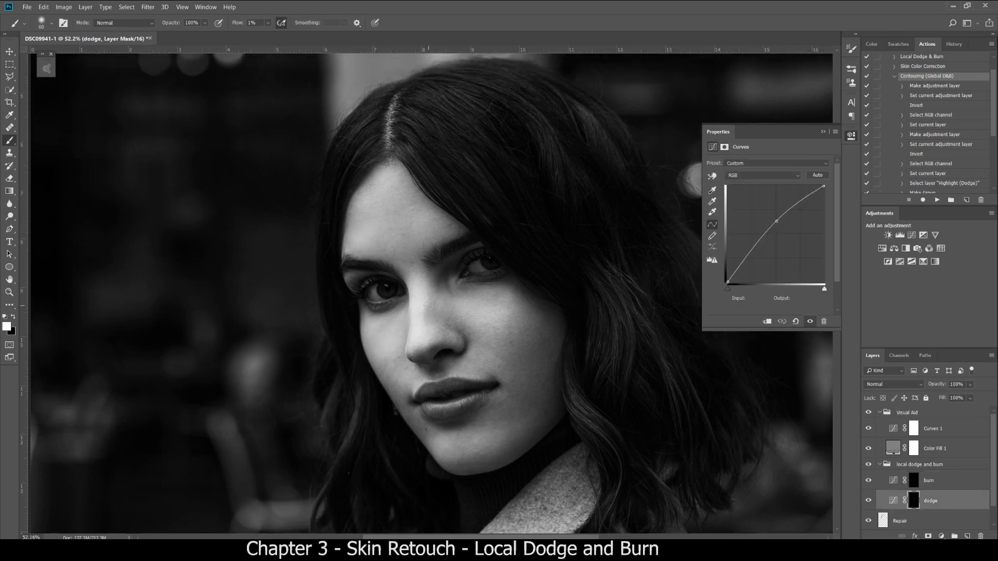
{"action": "key", "text": "bracketleft"}
{"action": "left_click", "coordinate": [915, 480]}
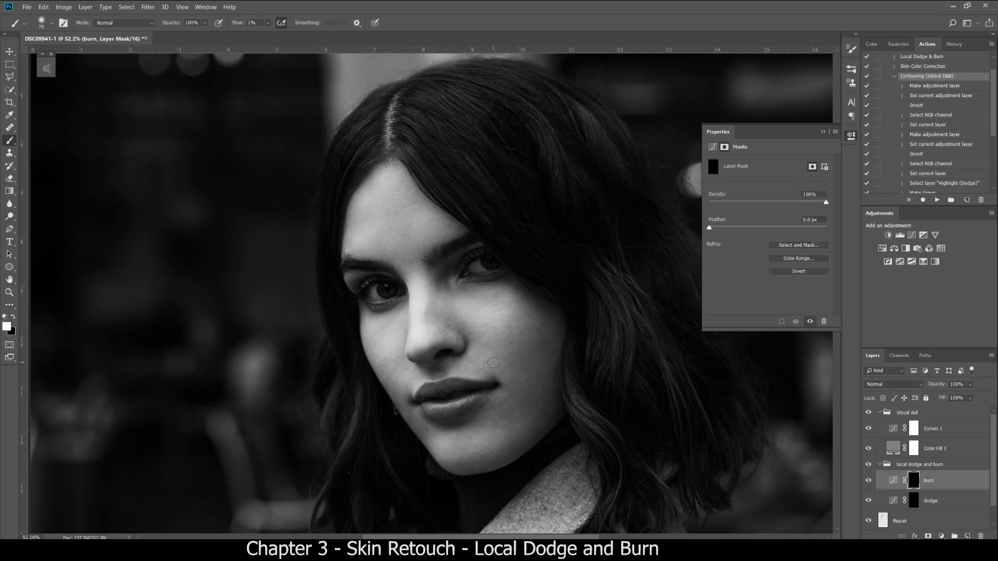
- Hide the Visual Aid group and toggle the local dodge and burn group to compare the retouch in color
{"action": "scroll", "coordinate": [493, 362], "scroll_direction": "down", "scroll_amount": 3}
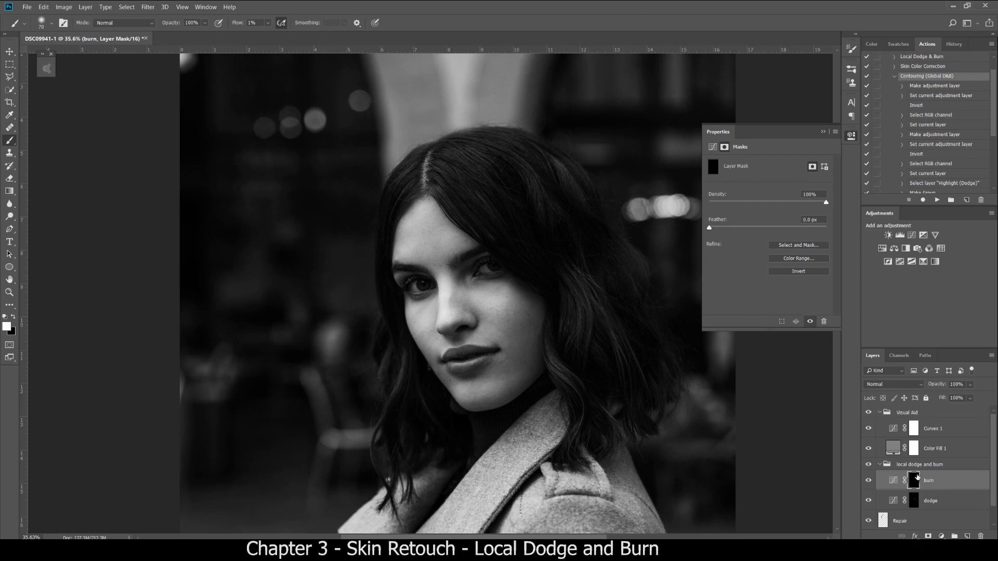
{"action": "scroll", "coordinate": [494, 244], "scroll_direction": "up", "scroll_amount": 1}
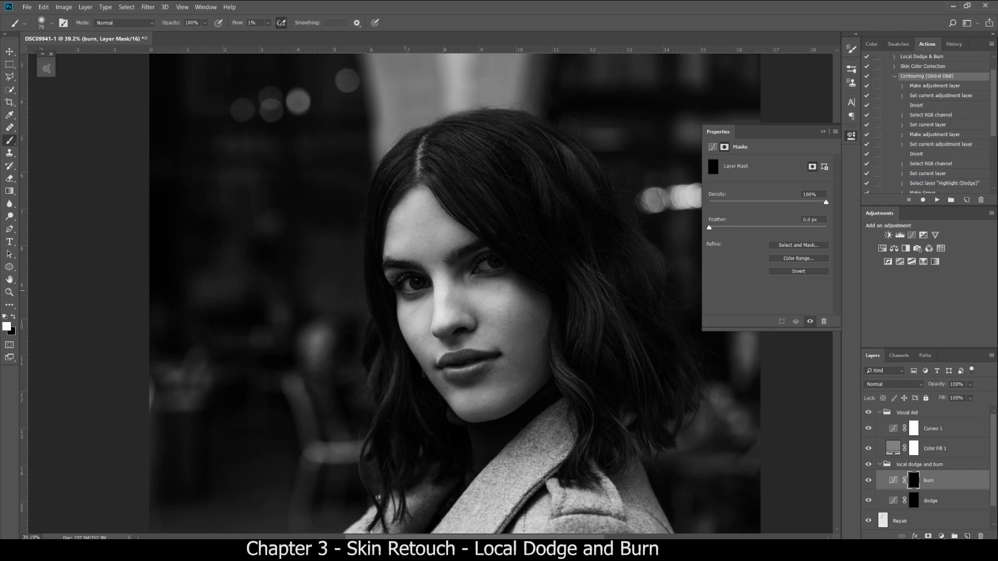
{"action": "scroll", "coordinate": [424, 243], "scroll_direction": "up", "scroll_amount": 3}
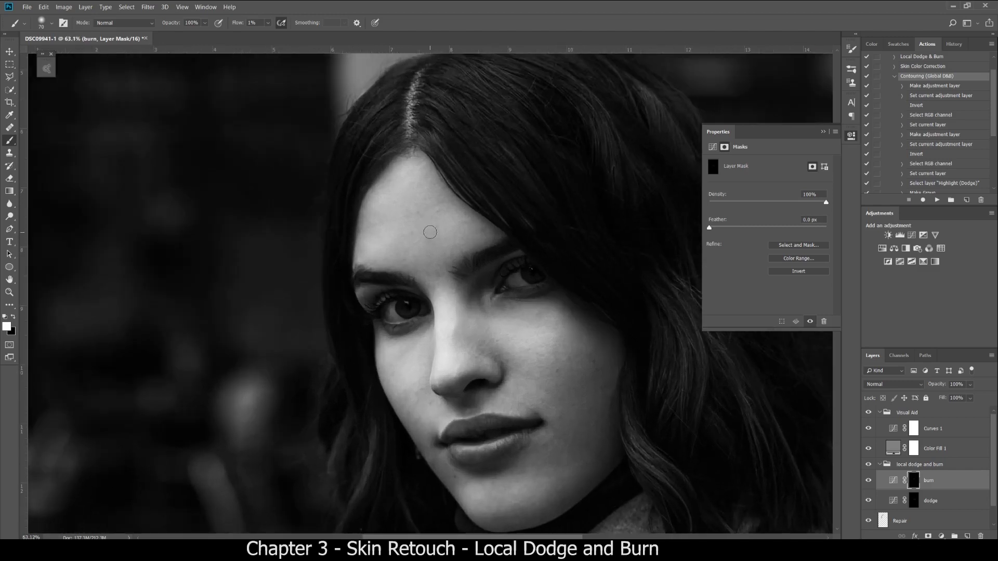
{"action": "scroll", "coordinate": [598, 358], "scroll_direction": "down", "scroll_amount": 3}
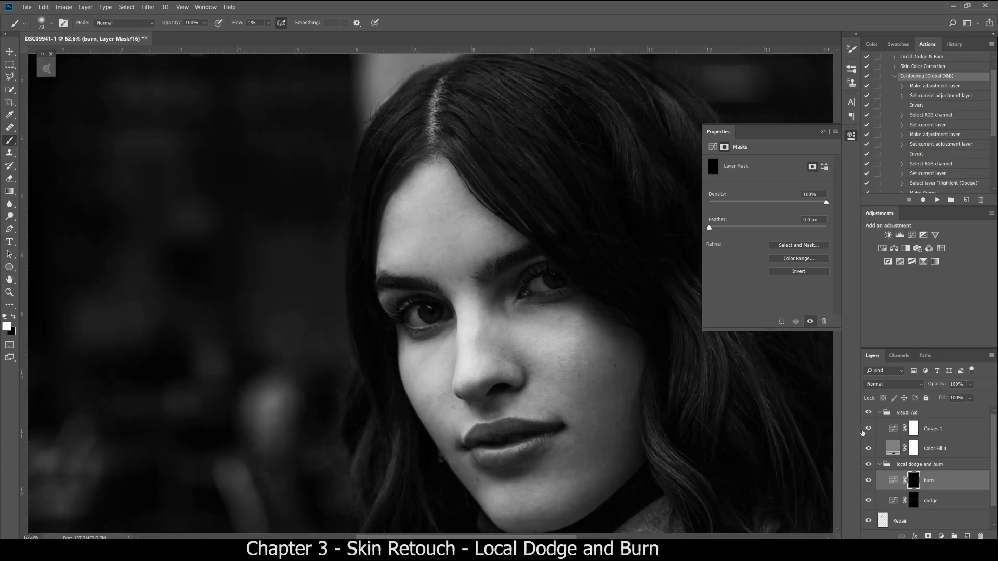
{"action": "left_click", "coordinate": [868, 412]}
{"action": "left_click", "coordinate": [869, 464]}
{"action": "left_click", "coordinate": [869, 464]}
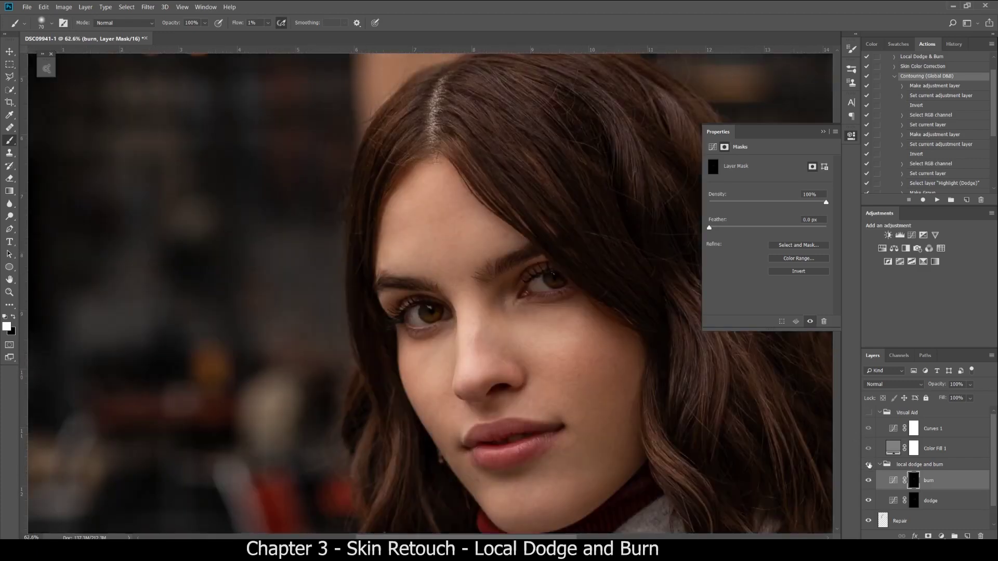
{"action": "left_click", "coordinate": [869, 464]}
{"action": "scroll", "coordinate": [391, 274], "scroll_direction": "down", "scroll_amount": 2}
{"action": "left_click", "coordinate": [868, 464]}
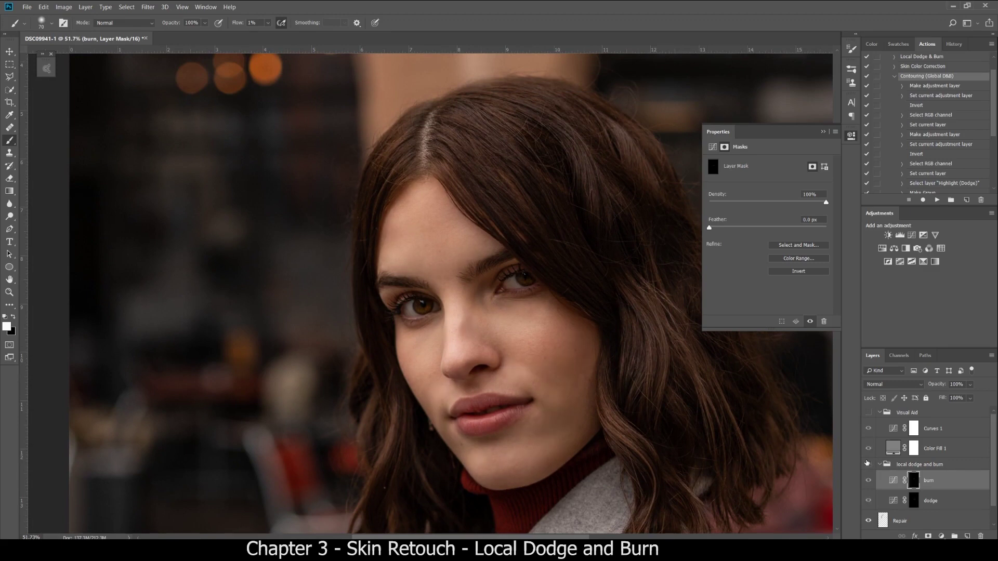
{"action": "scroll", "coordinate": [491, 369], "scroll_direction": "down", "scroll_amount": 3, "text": "alt"}
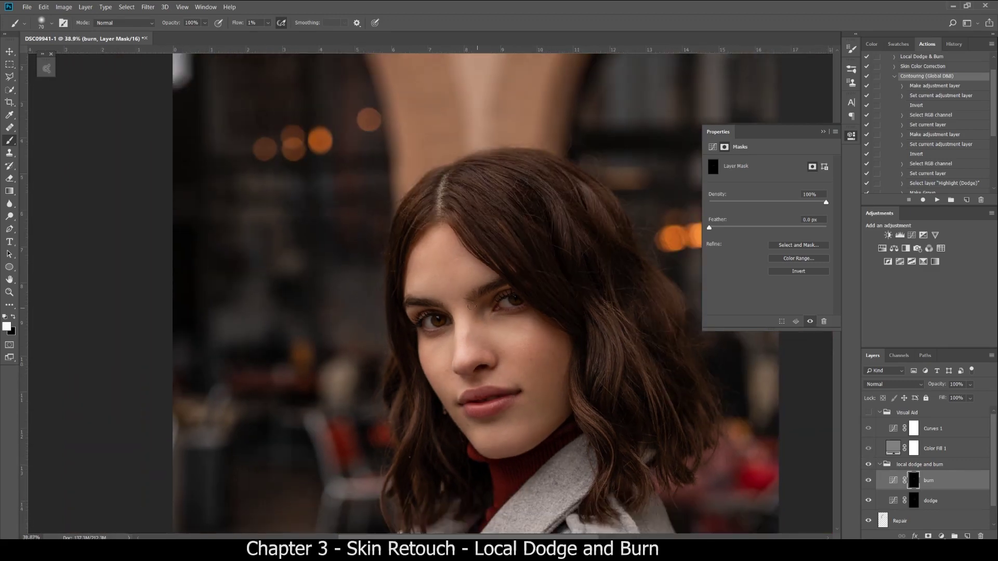
- Show the Visual Aid group again and examine the lips, nose and eye area up close for uneven tones
{"action": "scroll", "coordinate": [477, 308], "scroll_direction": "up", "scroll_amount": 2}
{"action": "left_click", "coordinate": [869, 412]}
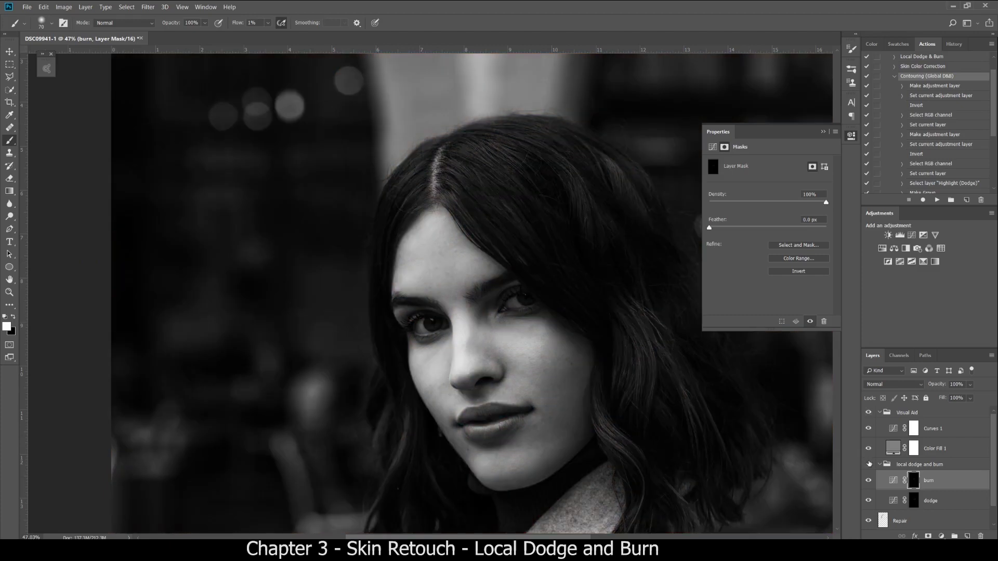
{"action": "scroll", "coordinate": [541, 421], "scroll_direction": "up", "scroll_amount": 9}
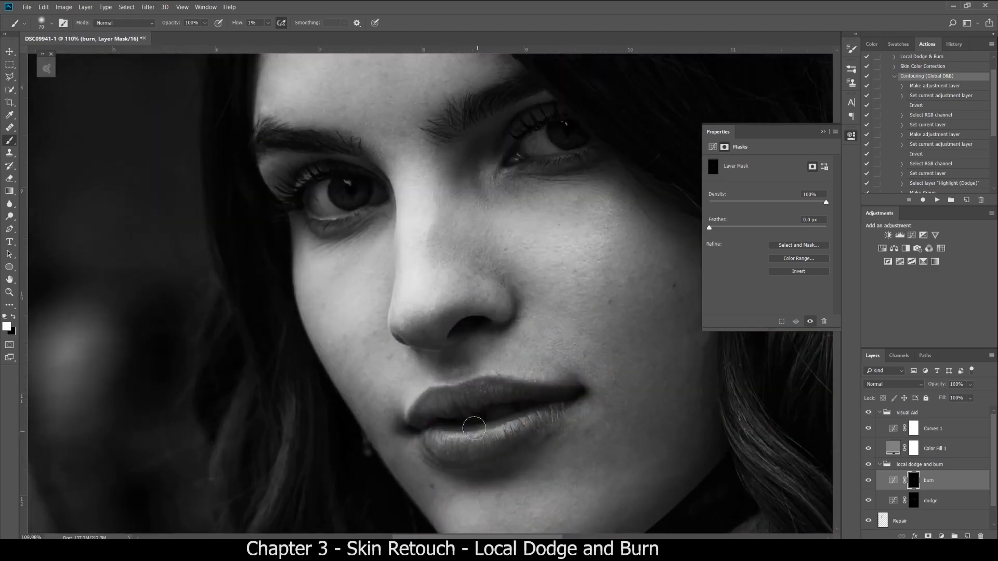
{"action": "scroll", "coordinate": [478, 436], "scroll_direction": "up", "scroll_amount": 3}
{"action": "scroll", "coordinate": [541, 421], "scroll_direction": "down", "scroll_amount": 10}
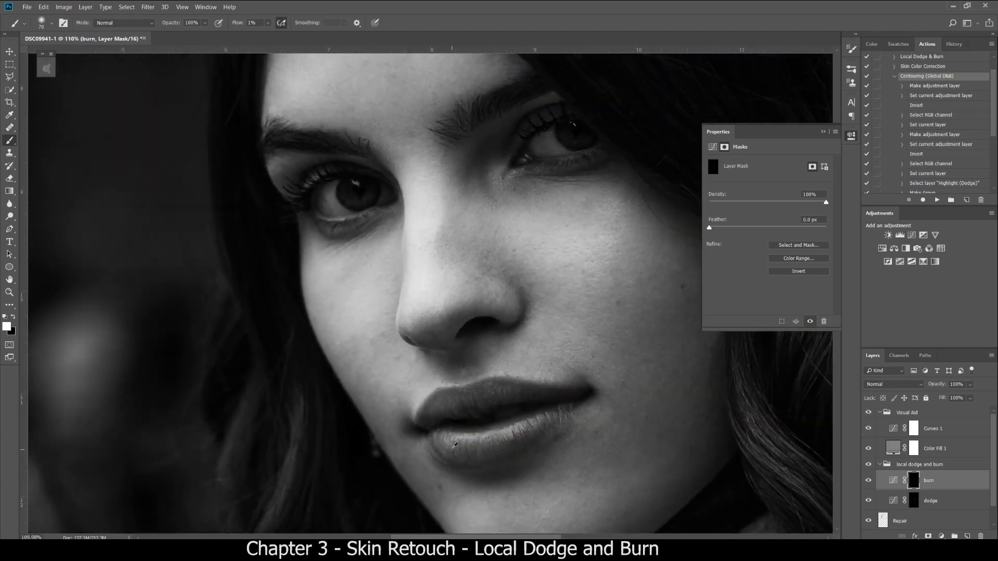
{"action": "scroll", "coordinate": [456, 449], "scroll_direction": "up", "scroll_amount": 7}
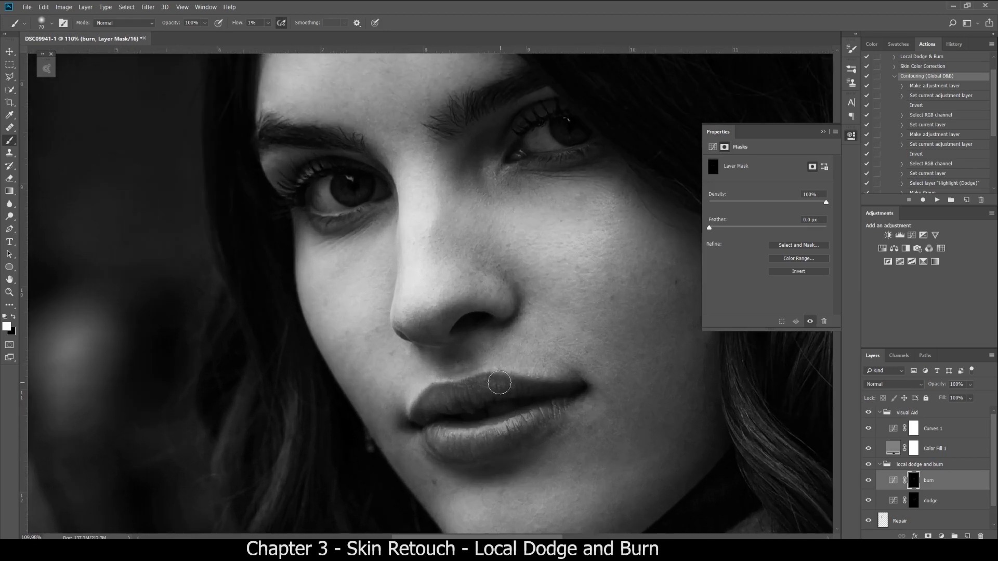
{"action": "scroll", "coordinate": [497, 383], "scroll_direction": "down", "scroll_amount": 1}
{"action": "scroll", "coordinate": [488, 312], "scroll_direction": "up", "scroll_amount": 2}
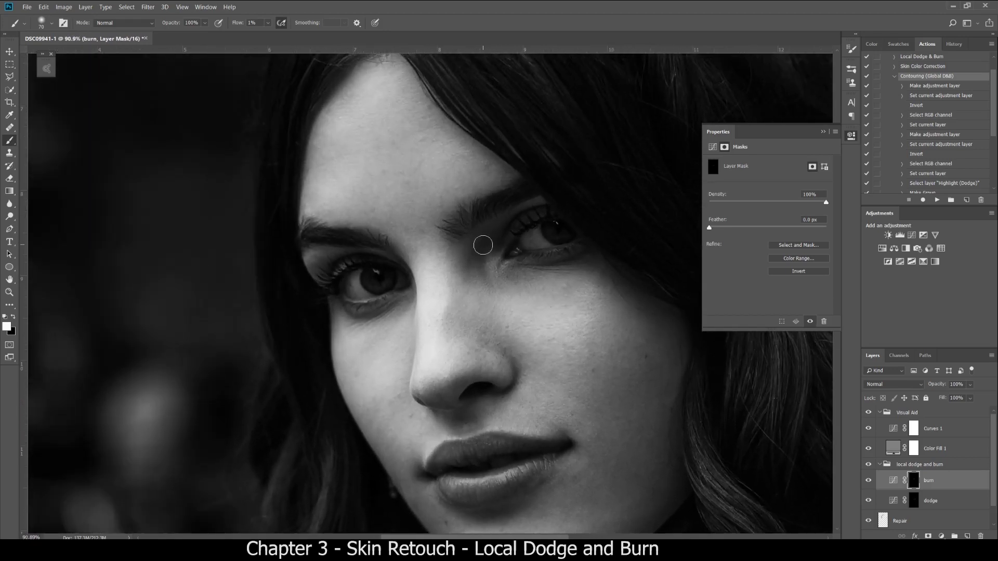
- Dodge the remaining dark patches on the face on the local dodge mask with a brush of about 70 px
{"action": "scroll", "coordinate": [481, 242], "scroll_direction": "down", "scroll_amount": 2}
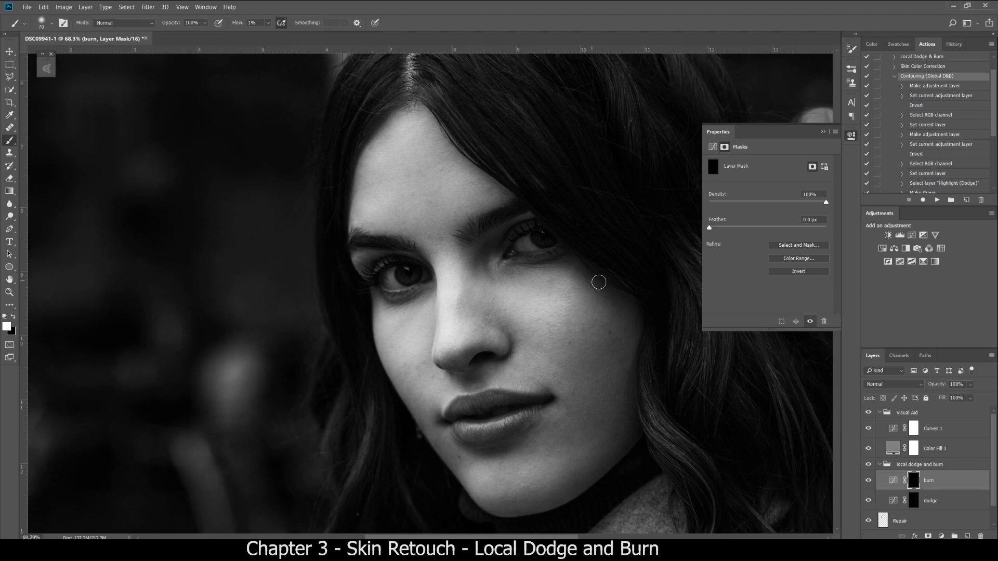
{"action": "left_click", "coordinate": [913, 496]}
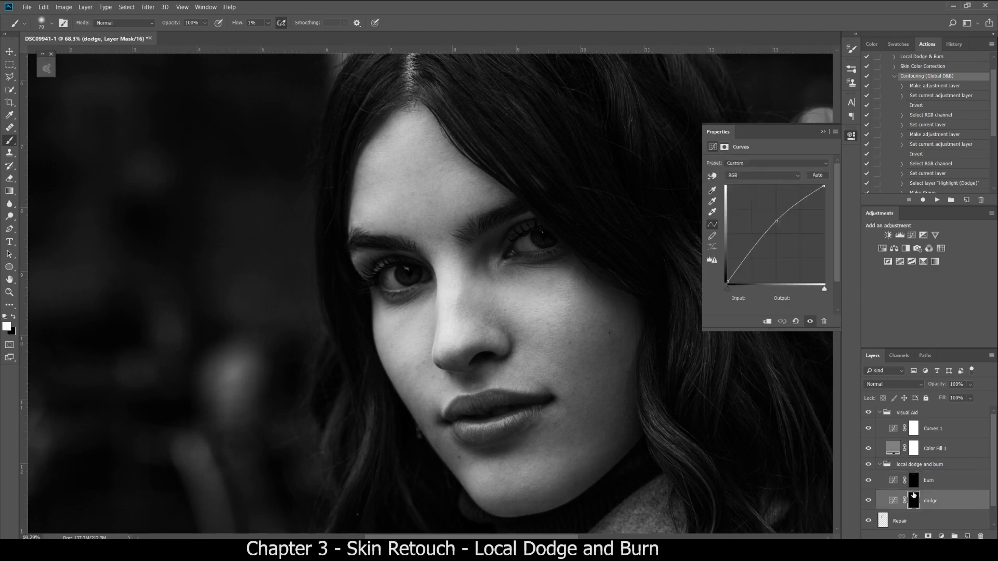
{"action": "key", "text": "bracketleft"}
{"action": "key", "text": "bracketleft"}
{"action": "key", "text": "bracketright"}
{"action": "scroll", "coordinate": [548, 324], "scroll_direction": "down", "scroll_amount": 1}
{"action": "key", "text": "bracketright"}
{"action": "key", "text": "bracketright"}
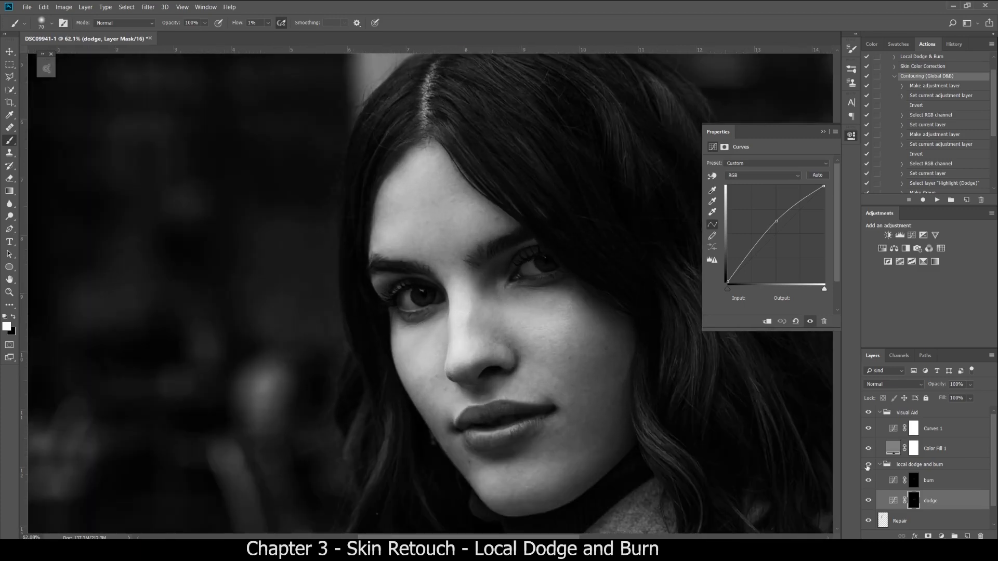
- Inspect the painted areas of the local dodge mask and the local burn mask on their own
{"action": "left_click", "coordinate": [915, 501], "text": "alt"}
{"action": "left_click", "coordinate": [915, 500], "text": "alt"}
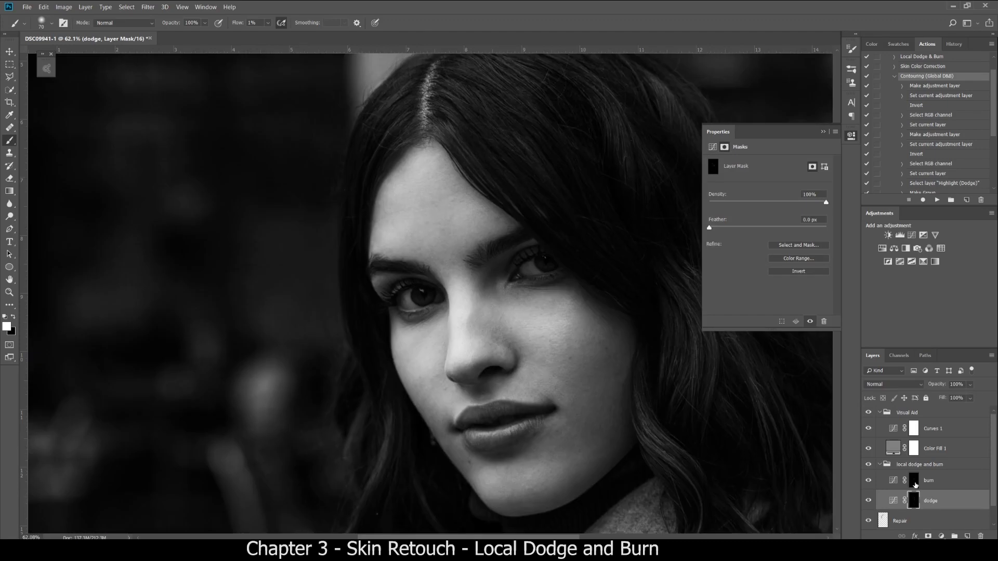
{"action": "left_click", "coordinate": [915, 482], "text": "alt"}
{"action": "left_click", "coordinate": [916, 484], "text": "alt"}
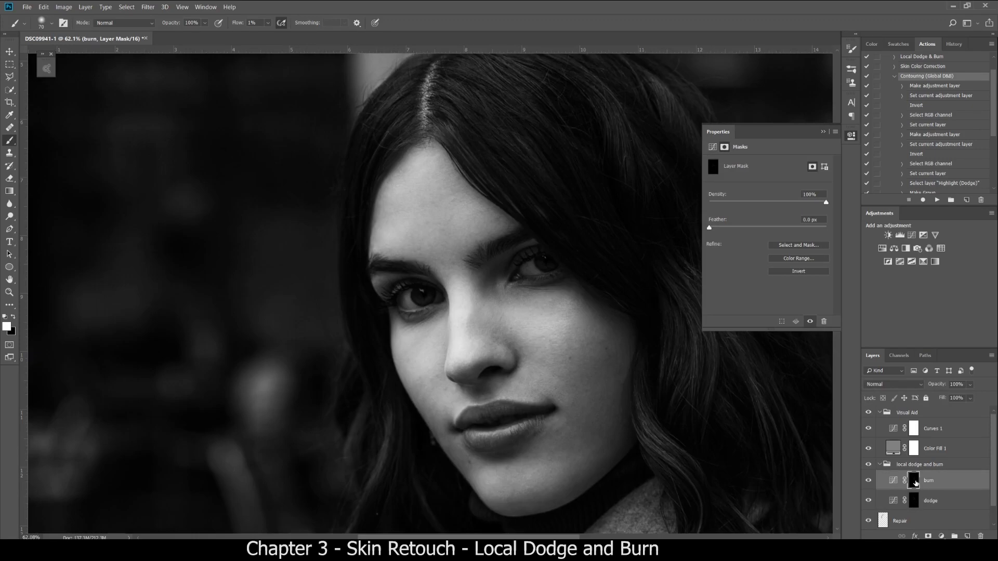
- Hide the Visual Aid group and compare the whole portrait in color with and without the local dodge and burn group
{"action": "scroll", "coordinate": [445, 304], "scroll_direction": "down", "scroll_amount": 2}
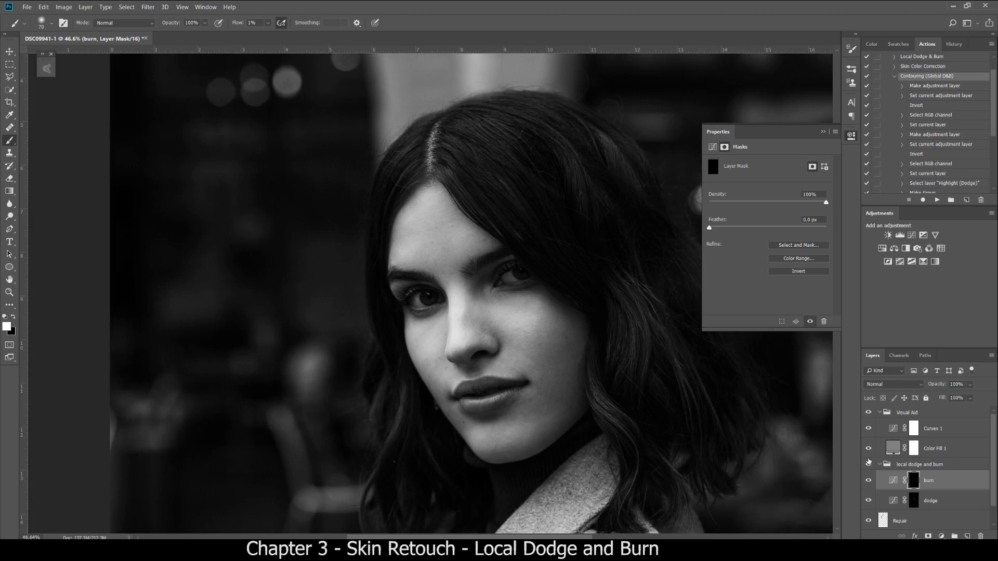
{"action": "left_click", "coordinate": [868, 413]}
{"action": "left_click", "coordinate": [868, 465]}
{"action": "left_click", "coordinate": [869, 464]}
{"action": "left_click", "coordinate": [869, 465]}
{"action": "left_click", "coordinate": [869, 465]}
{"action": "left_click", "coordinate": [868, 465]}
{"action": "left_click", "coordinate": [869, 465]}
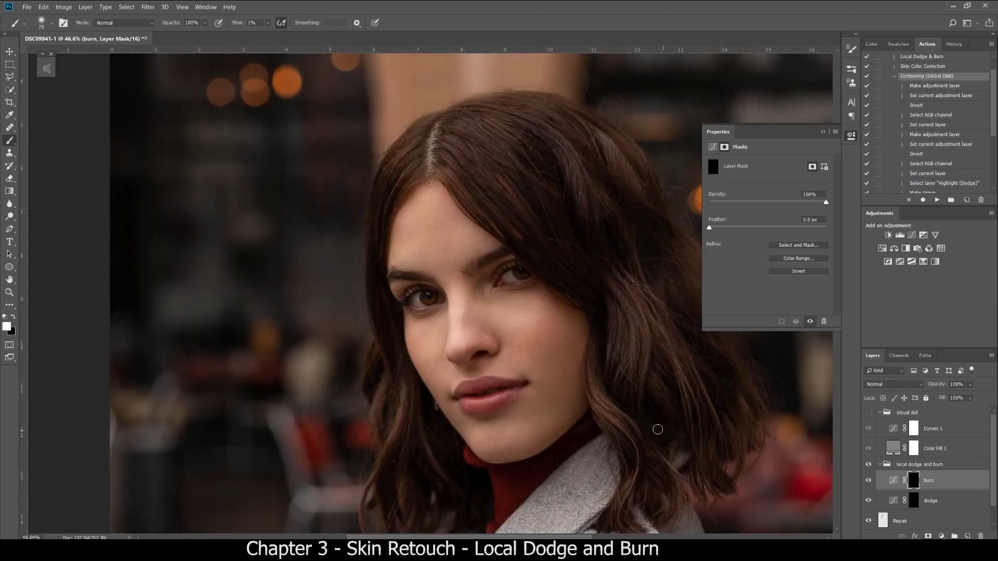
{"action": "scroll", "coordinate": [467, 313], "scroll_direction": "up", "scroll_amount": 3}
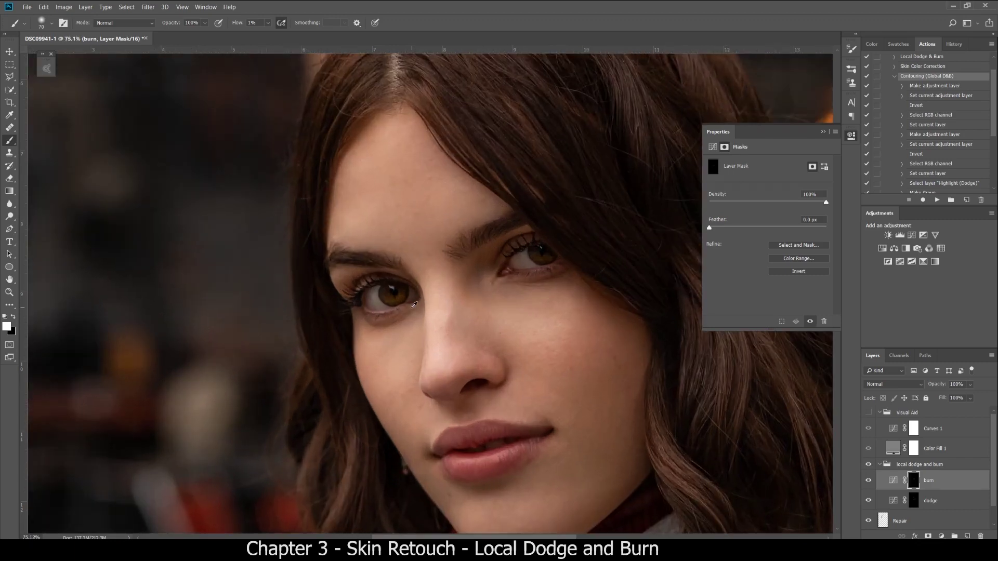
{"action": "scroll", "coordinate": [577, 326], "scroll_direction": "down", "scroll_amount": 3}
{"action": "scroll", "coordinate": [410, 295], "scroll_direction": "down", "scroll_amount": 2}
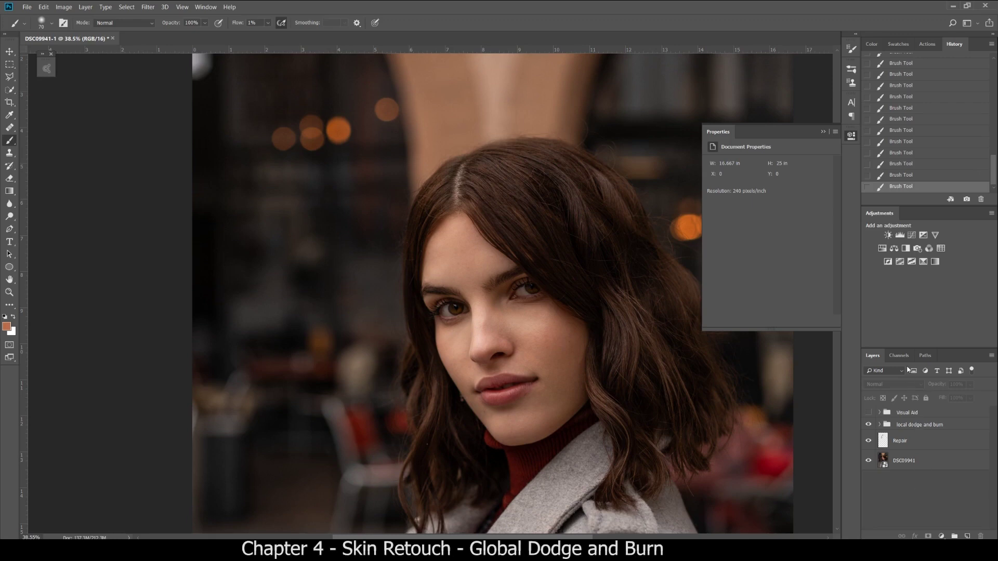
- Add two Curves adjustment layers above the Visual Aid group and invert both masks to black
{"action": "double_click", "coordinate": [914, 237]}
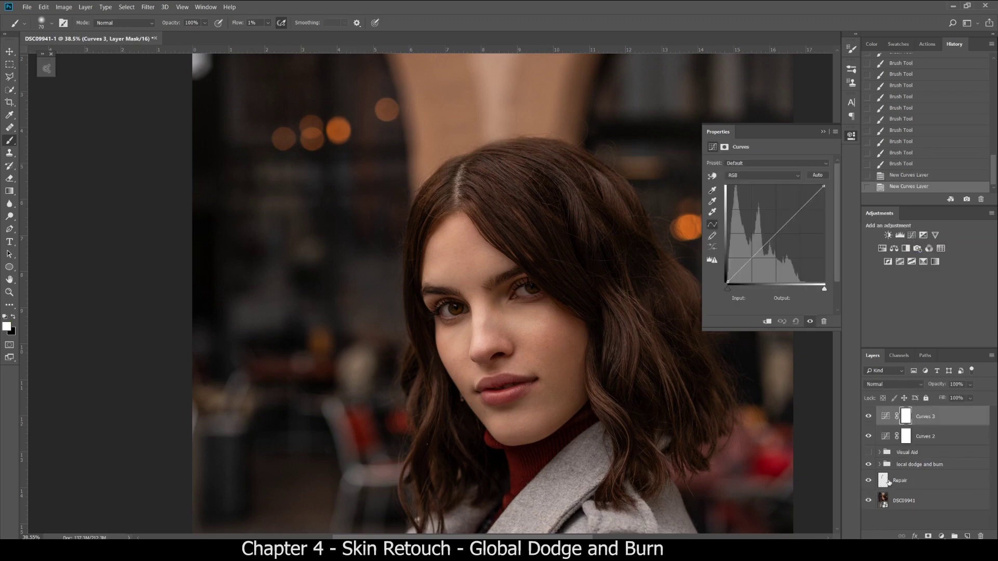
{"action": "scroll", "coordinate": [536, 348], "scroll_direction": "right", "scroll_amount": 2}
{"action": "scroll", "coordinate": [536, 347], "scroll_direction": "down", "scroll_amount": 2}
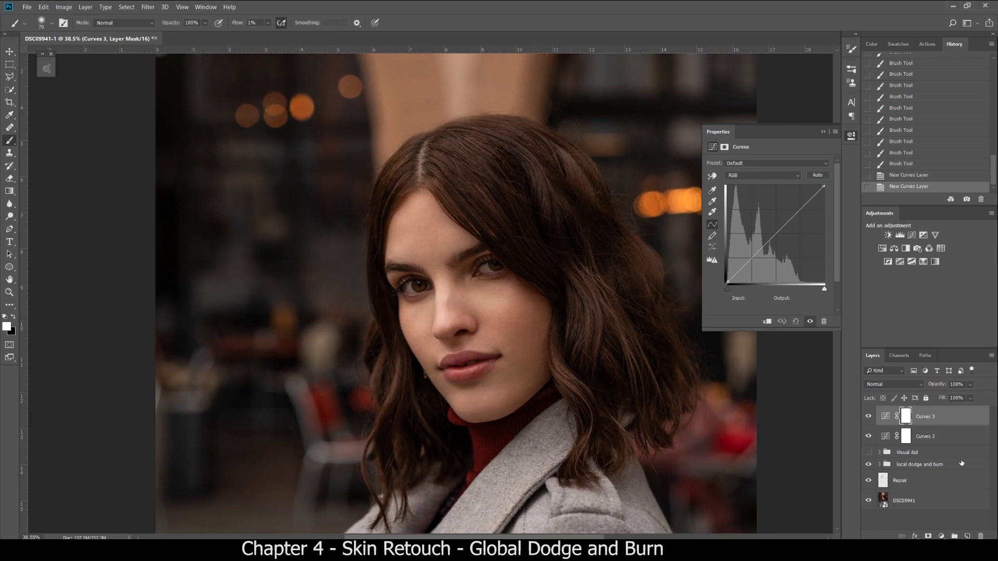
{"action": "left_click_drag", "start_coordinate": [905, 427], "coordinate": [908, 434]}
{"action": "key", "text": "ctrl+i"}
{"action": "left_click", "coordinate": [906, 437]}
{"action": "key", "text": "ctrl+i"}
- Rename the lower new Curves layer as dodge and the upper one as burn
{"action": "left_click", "coordinate": [885, 436]}
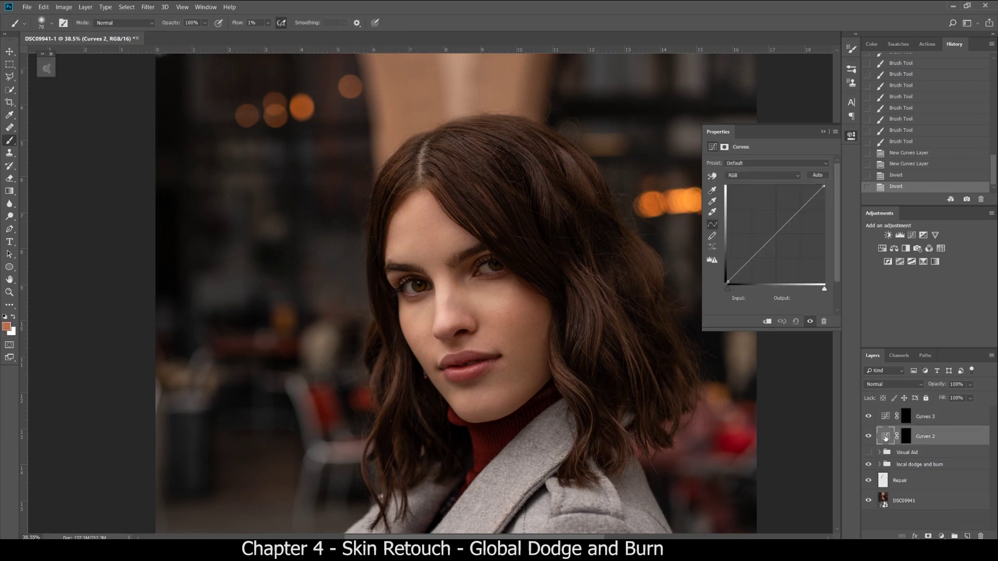
{"action": "double_click", "coordinate": [924, 438]}
{"action": "type", "text": "dodge"}
{"action": "key", "text": "Return"}
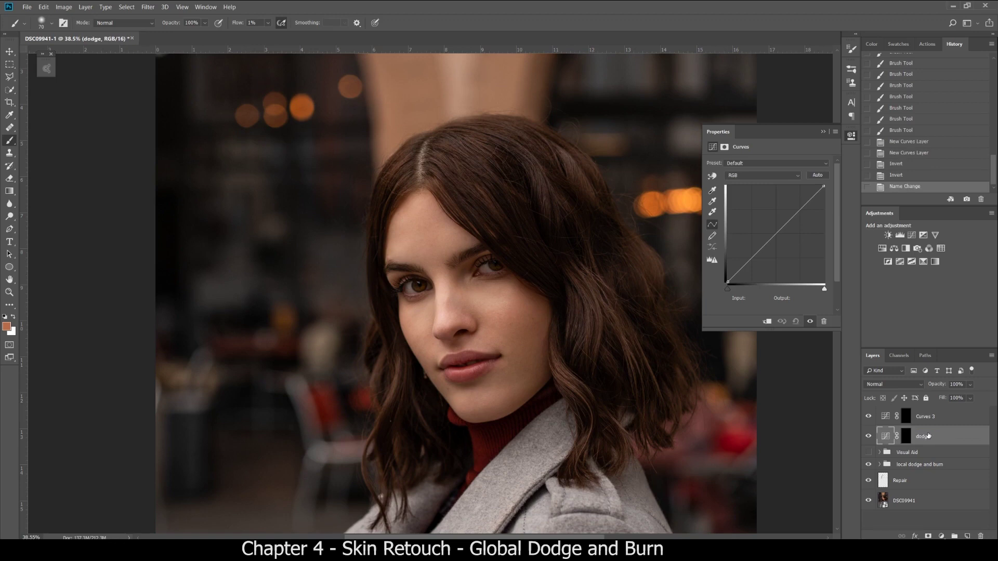
{"action": "double_click", "coordinate": [921, 416]}
{"action": "type", "text": "burn"}
{"action": "key", "text": "Return"}
- Raise the dodge curve's midpoint to brighten, and lower the burn curve's midpoint from input 128 to an output of about 101
{"action": "left_click", "coordinate": [906, 436]}
{"action": "left_click_drag", "start_coordinate": [776, 236], "coordinate": [776, 223]}
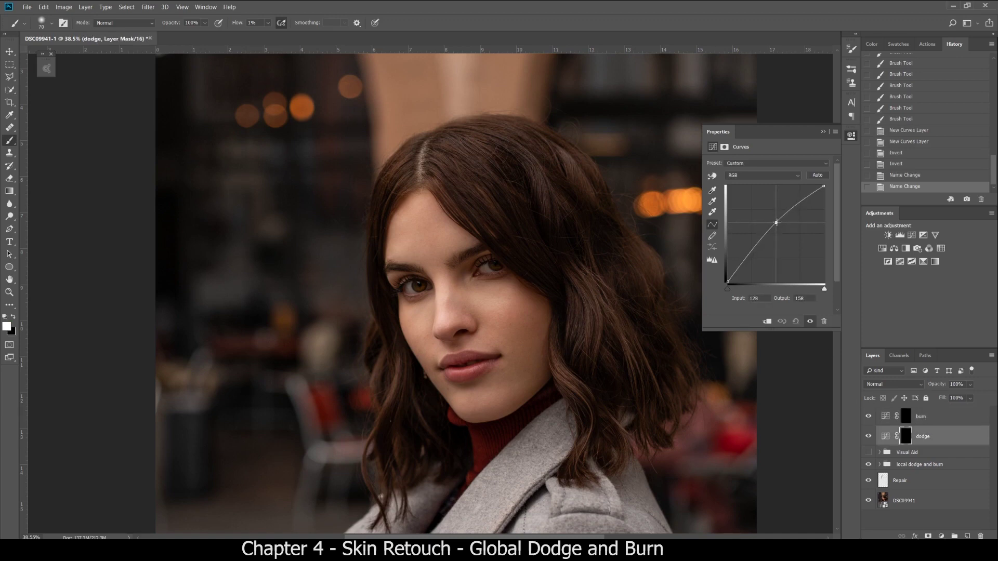
{"action": "left_click", "coordinate": [887, 415]}
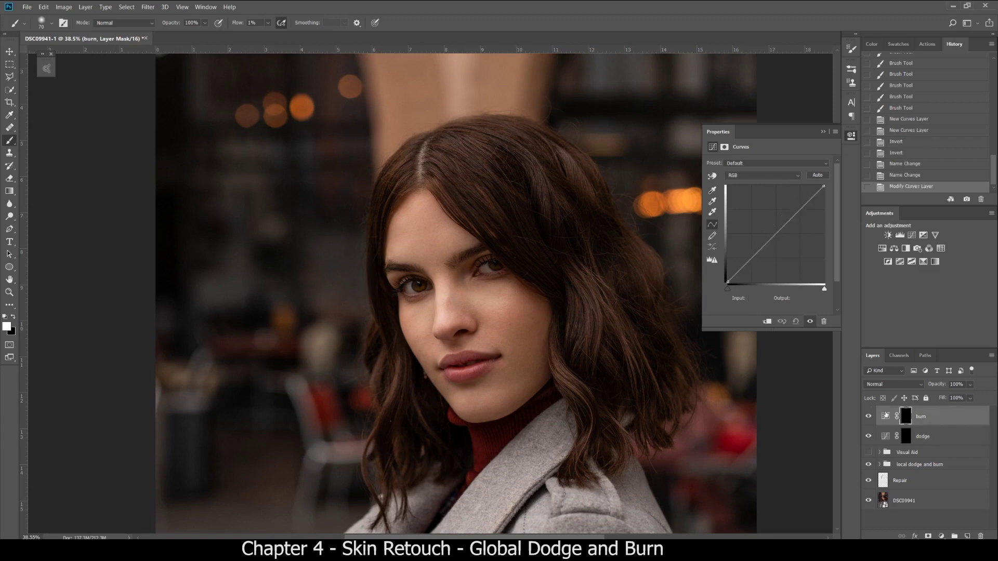
{"action": "left_click_drag", "start_coordinate": [774, 234], "coordinate": [776, 244]}
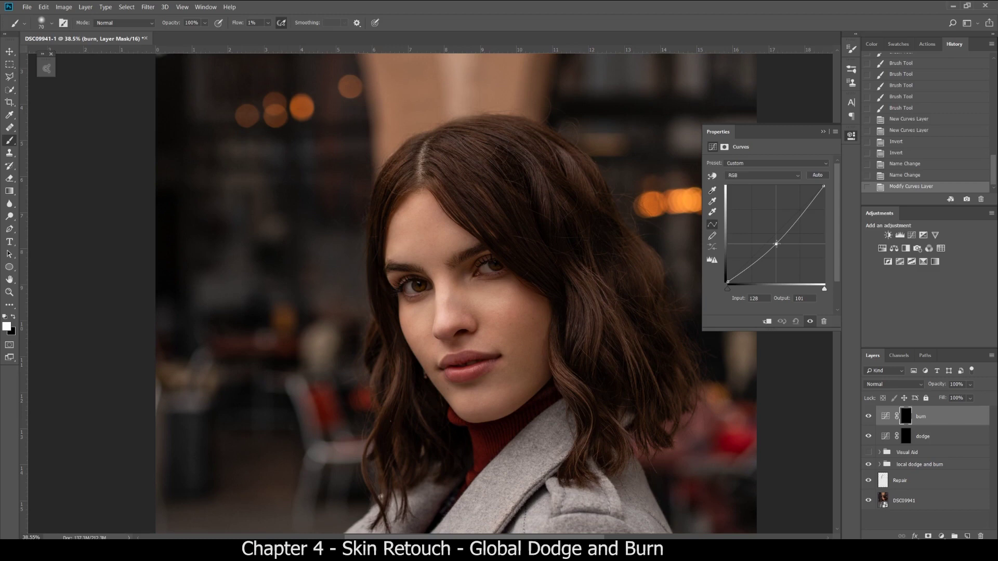
{"action": "left_click_drag", "start_coordinate": [776, 245], "coordinate": [776, 244]}
- Group the new dodge and burn layers and name the group "contouring / global dodge and burn"
{"action": "left_click", "coordinate": [885, 435]}
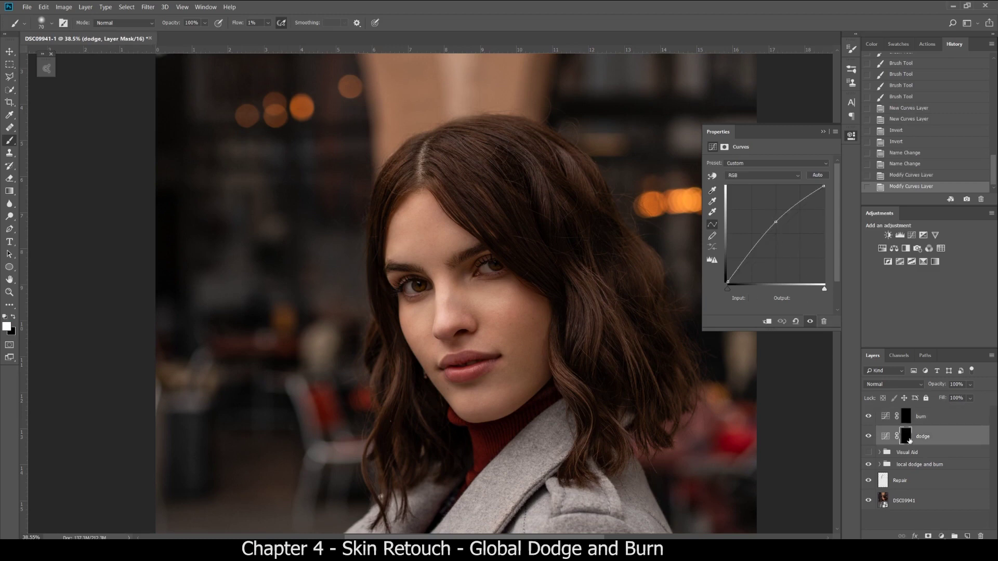
{"action": "left_click", "coordinate": [918, 417], "text": "shift"}
{"action": "key", "text": "ctrl+g"}
{"action": "double_click", "coordinate": [905, 412]}
{"action": "type", "text": "contouring"}
{"action": "key", "text": "Return"}
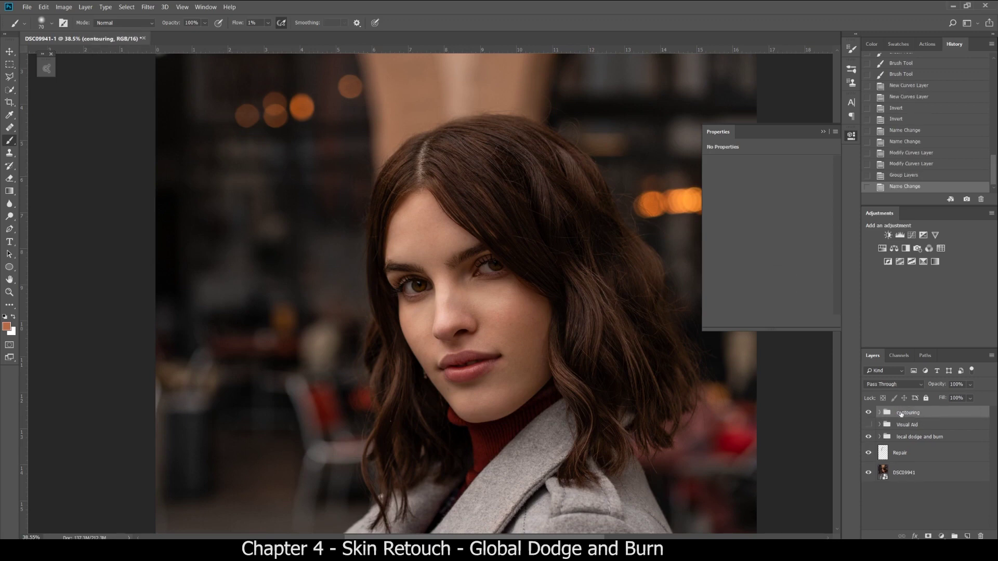
{"action": "double_click", "coordinate": [925, 412]}
{"action": "left_click", "coordinate": [926, 412]}
{"action": "type", "text": "/ global dodge and brun"}
{"action": "key", "text": "Return"}
{"action": "double_click", "coordinate": [970, 413]}
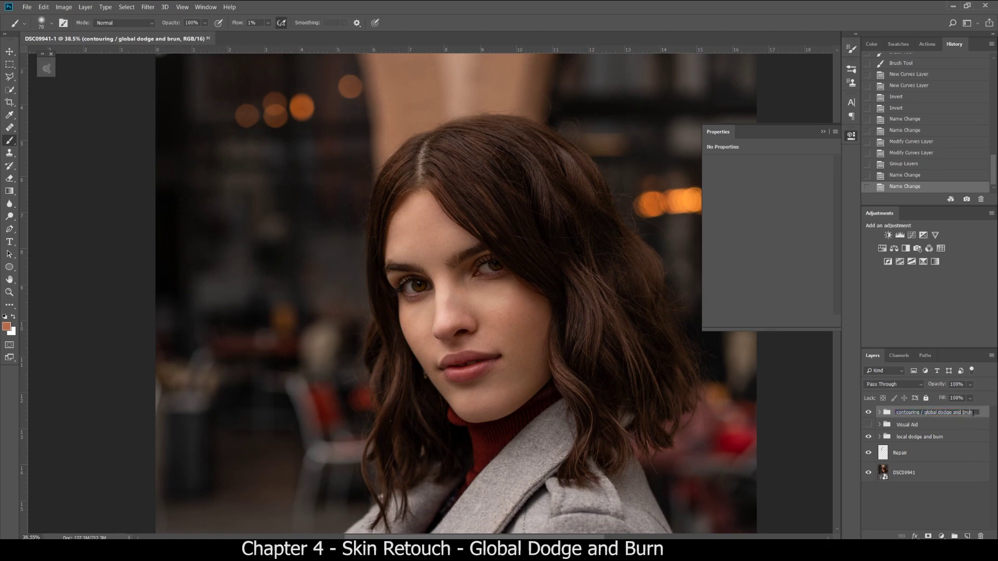
{"action": "key", "text": "Return"}
- Target the dodge mask inside the contouring group and set the brush flow to 5%
{"action": "left_click", "coordinate": [879, 414]}
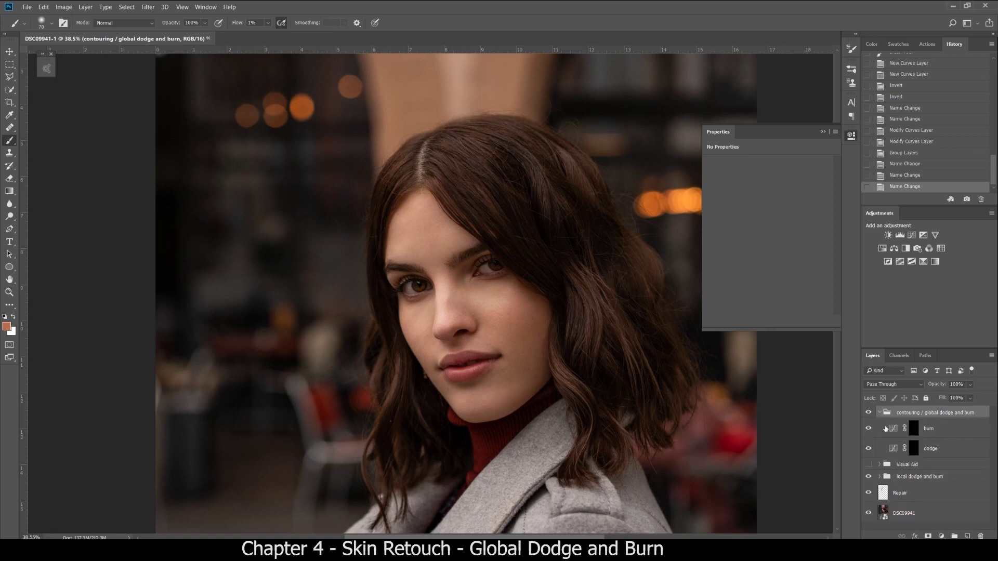
{"action": "left_click", "coordinate": [917, 453]}
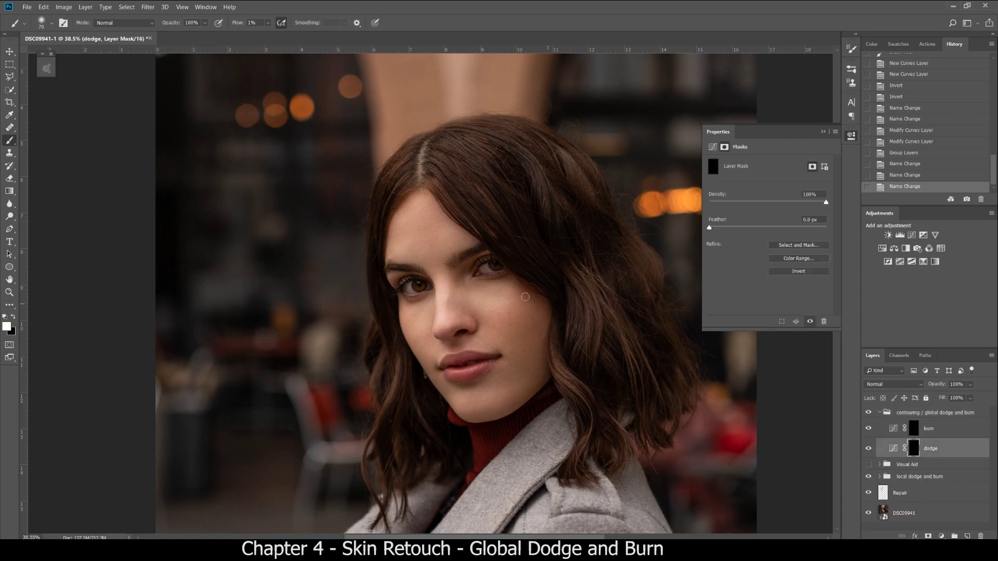
{"action": "left_click_drag", "start_coordinate": [239, 24], "coordinate": [240, 25]}
{"action": "left_click", "coordinate": [892, 448]}
{"action": "left_click", "coordinate": [914, 448]}
{"action": "left_click_drag", "start_coordinate": [463, 284], "coordinate": [453, 274]}
{"action": "key", "text": "z"}
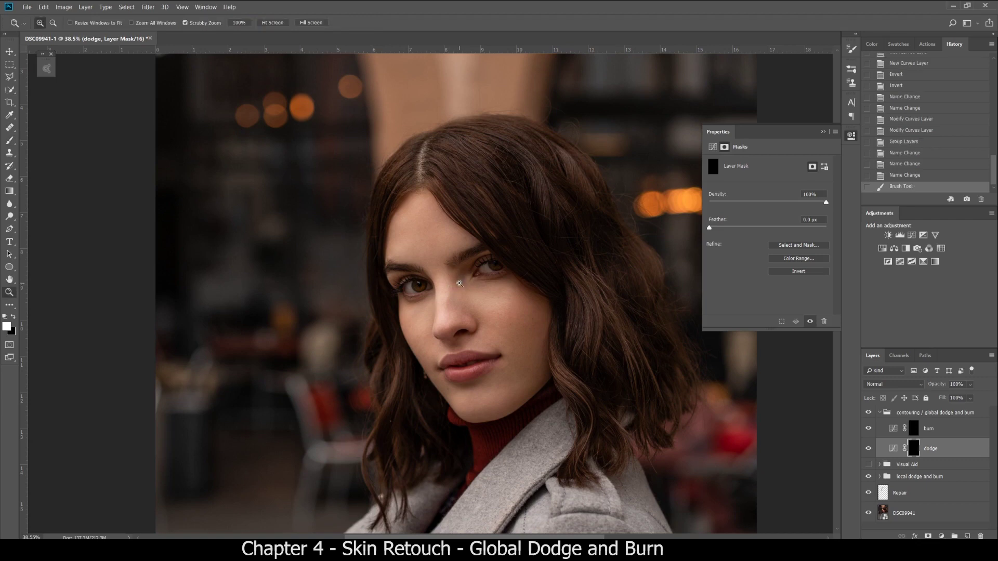
{"action": "left_click_drag", "start_coordinate": [462, 284], "coordinate": [471, 290]}
{"action": "key", "text": "b"}
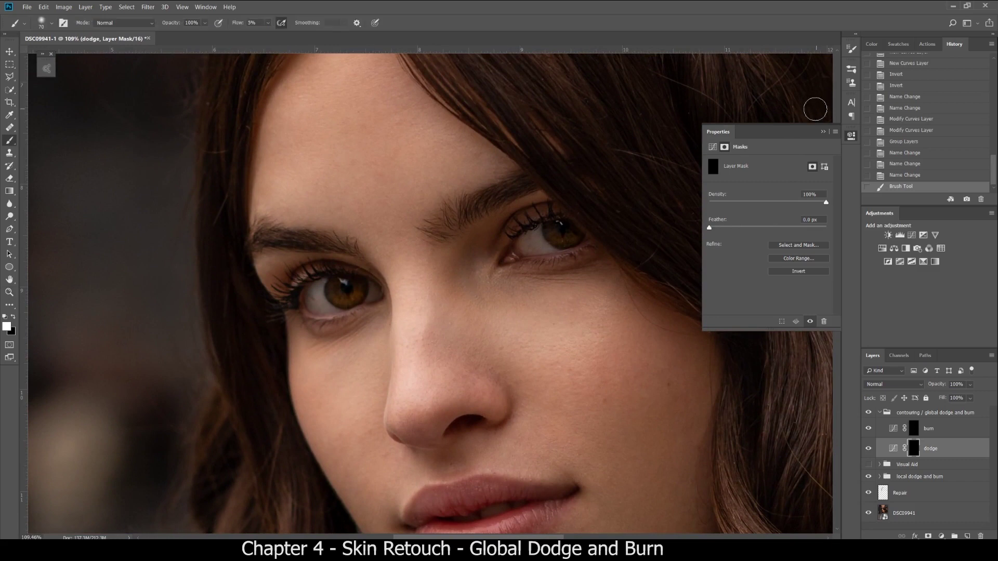
{"action": "left_click", "coordinate": [926, 175]}
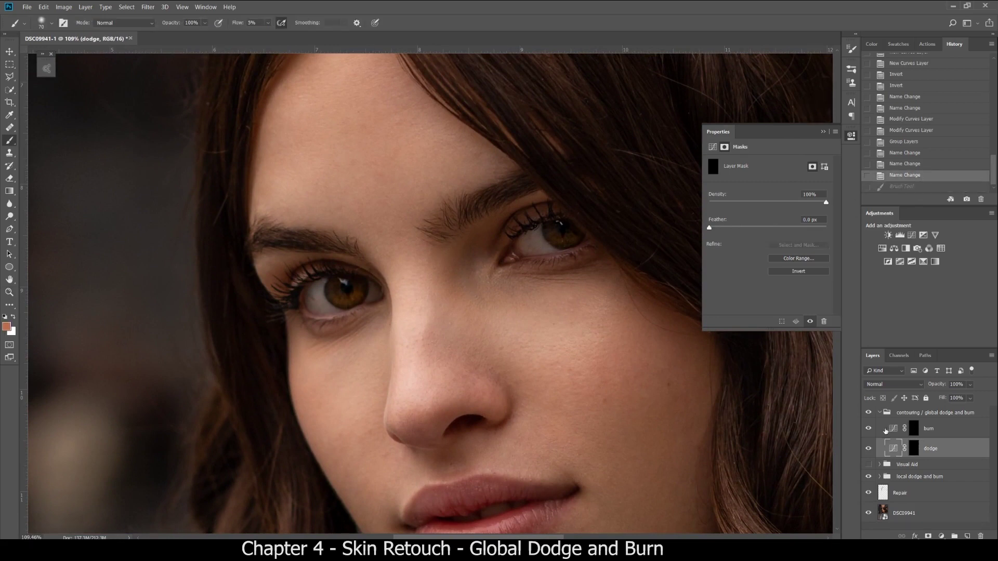
- Brighten the catchlights in both eyes on the contouring dodge mask, using a white brush of 25 px
{"action": "left_click", "coordinate": [913, 448]}
{"action": "key", "text": "d"}
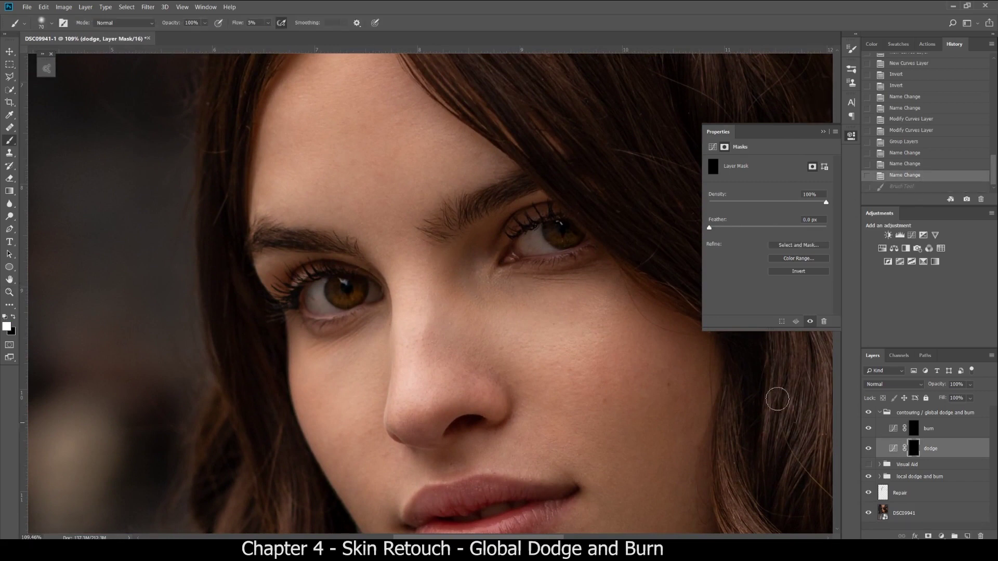
{"action": "key", "text": "bracketleft"}
{"action": "key", "text": "bracketleft"}
{"action": "key", "text": "bracketleft"}
{"action": "key", "text": "bracketleft"}
{"action": "key", "text": "bracketleft"}
{"action": "key", "text": "bracketleft"}
{"action": "key", "text": "bracketleft"}
{"action": "left_click_drag", "start_coordinate": [556, 220], "coordinate": [558, 222]}
{"action": "left_click_drag", "start_coordinate": [339, 280], "coordinate": [342, 281]}
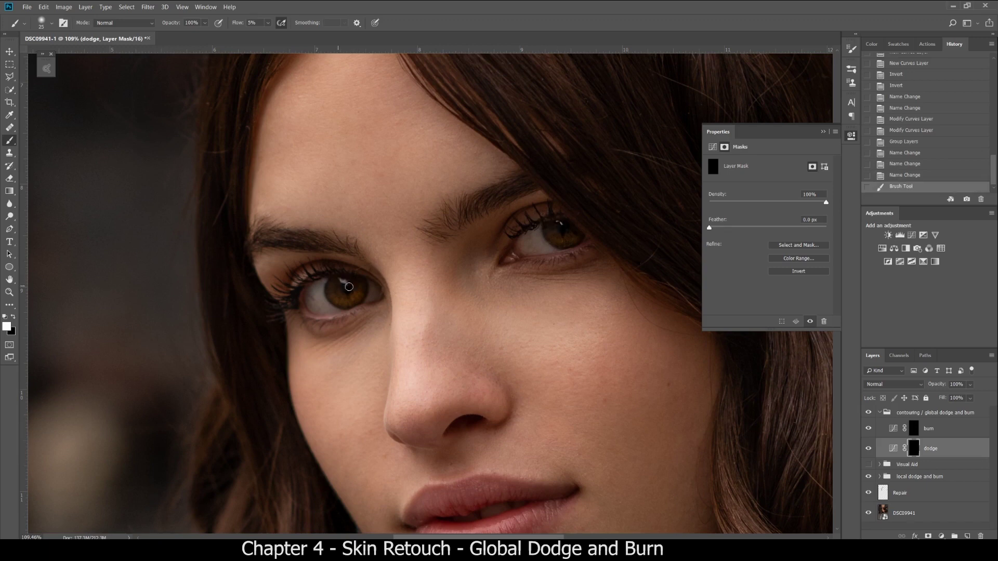
- Dodge both irises with a brush of about 50 px and check the effect by toggling the contouring group
{"action": "key", "text": "bracketright"}
{"action": "key", "text": "bracketright"}
{"action": "key", "text": "bracketright"}
{"action": "key", "text": "bracketright"}
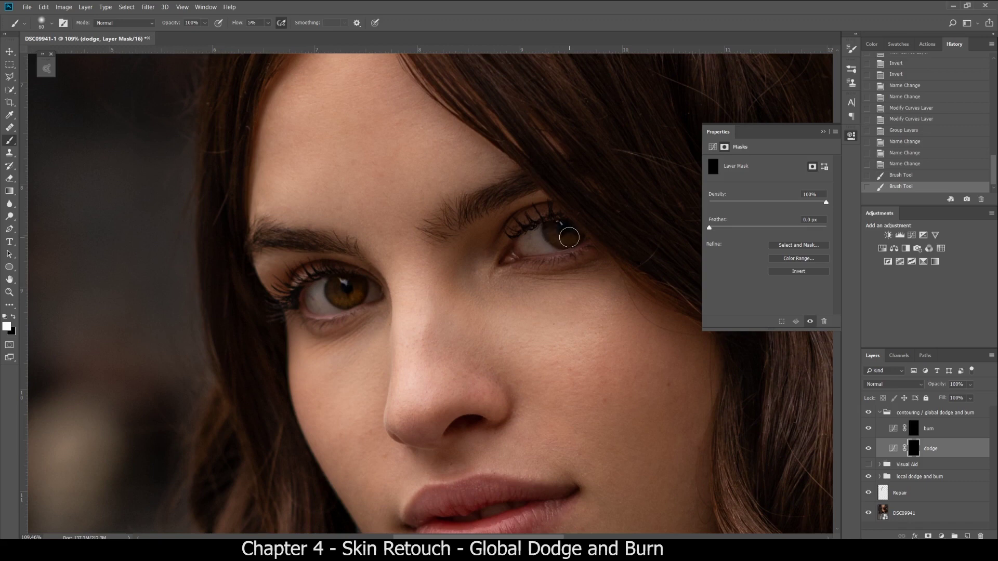
{"action": "key", "text": "bracketleft"}
{"action": "mouse_move", "coordinate": [546, 235]}
{"action": "left_mouse_down"}
{"action": "mouse_move", "coordinate": [569, 229]}
{"action": "mouse_move", "coordinate": [569, 240]}
{"action": "left_mouse_up"}
{"action": "mouse_move", "coordinate": [332, 295]}
{"action": "left_mouse_down"}
{"action": "mouse_move", "coordinate": [356, 291]}
{"action": "mouse_move", "coordinate": [333, 298]}
{"action": "mouse_move", "coordinate": [352, 280]}
{"action": "left_mouse_up"}
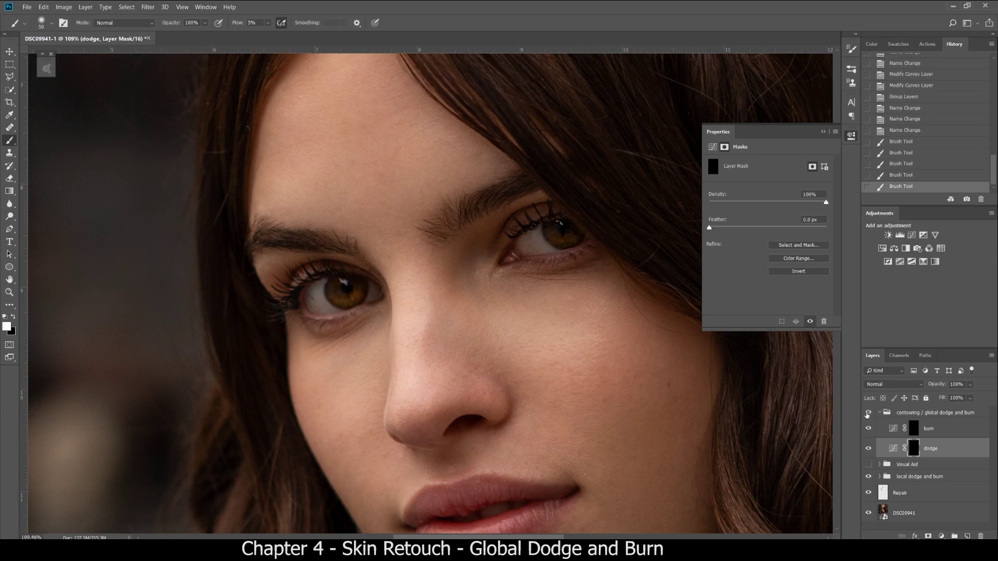
{"action": "left_click", "coordinate": [868, 413]}
{"action": "scroll", "coordinate": [420, 251], "scroll_direction": "down", "scroll_amount": 3}
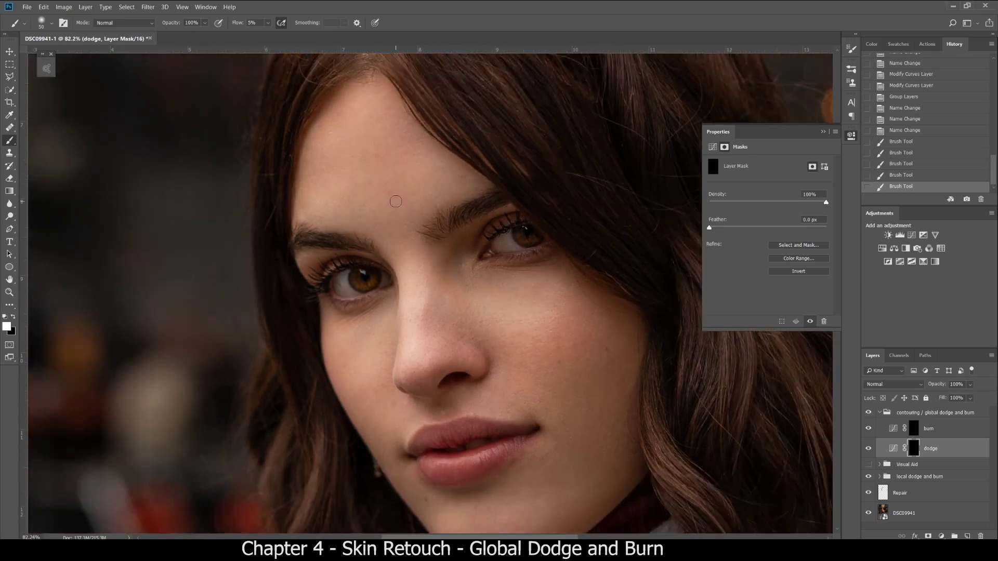
- Dodge the inner corner of the eye nearest the hair parting's swept side with a much smaller brush
{"action": "scroll", "coordinate": [278, 188], "scroll_direction": "down", "scroll_amount": 2}
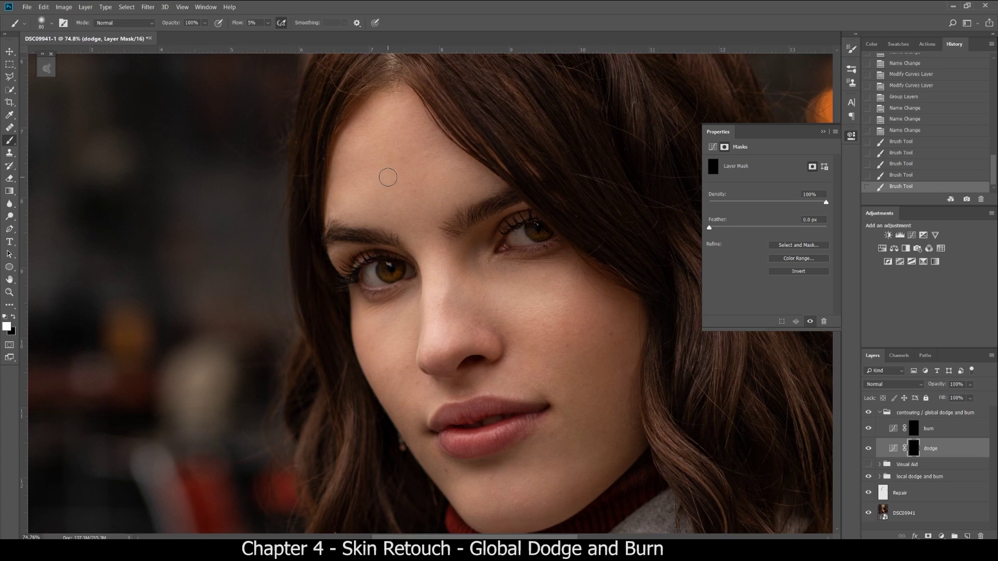
{"action": "scroll", "coordinate": [388, 177], "scroll_direction": "up", "scroll_amount": 2}
{"action": "left_click", "coordinate": [852, 136]}
{"action": "key", "text": "bracketright"}
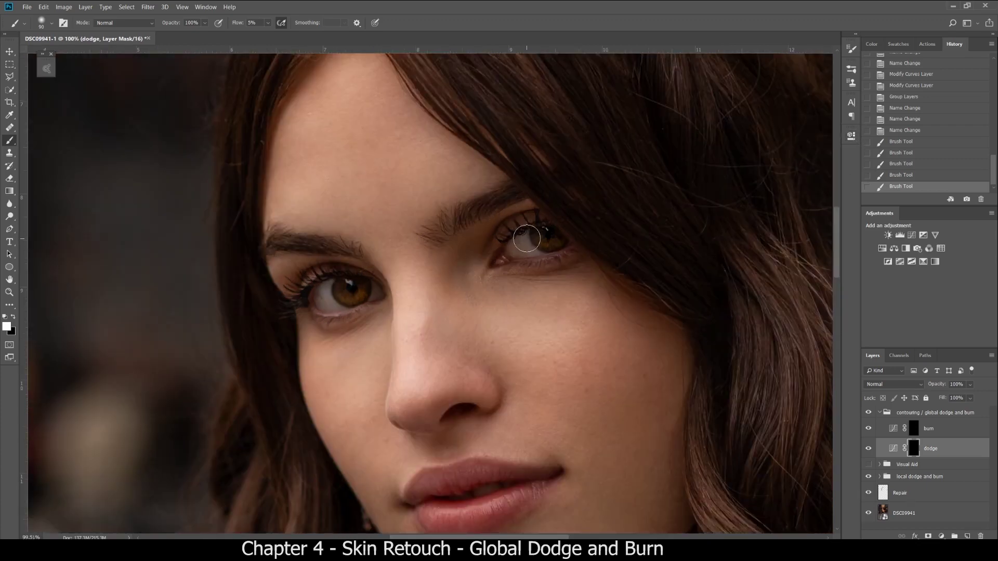
{"action": "key", "text": "bracketleft"}
{"action": "key", "text": "bracketleft"}
{"action": "key", "text": "bracketleft"}
{"action": "key", "text": "bracketleft"}
{"action": "key", "text": "bracketleft"}
{"action": "key", "text": "bracketleft"}
{"action": "key", "text": "bracketleft"}
{"action": "mouse_move", "coordinate": [502, 257]}
{"action": "left_mouse_down"}
{"action": "mouse_move", "coordinate": [531, 210]}
{"action": "mouse_move", "coordinate": [539, 219]}
{"action": "mouse_move", "coordinate": [486, 269]}
{"action": "mouse_move", "coordinate": [504, 237]}
{"action": "mouse_move", "coordinate": [540, 219]}
{"action": "mouse_move", "coordinate": [497, 241]}
{"action": "mouse_move", "coordinate": [485, 271]}
{"action": "left_mouse_up"}
- Dodge around the eyelids and inner corners of both eyes, starting with a brush of about 35 px and enlarging it
{"action": "key", "text": "bracketright"}
{"action": "key", "text": "bracketright"}
{"action": "key", "text": "bracketright"}
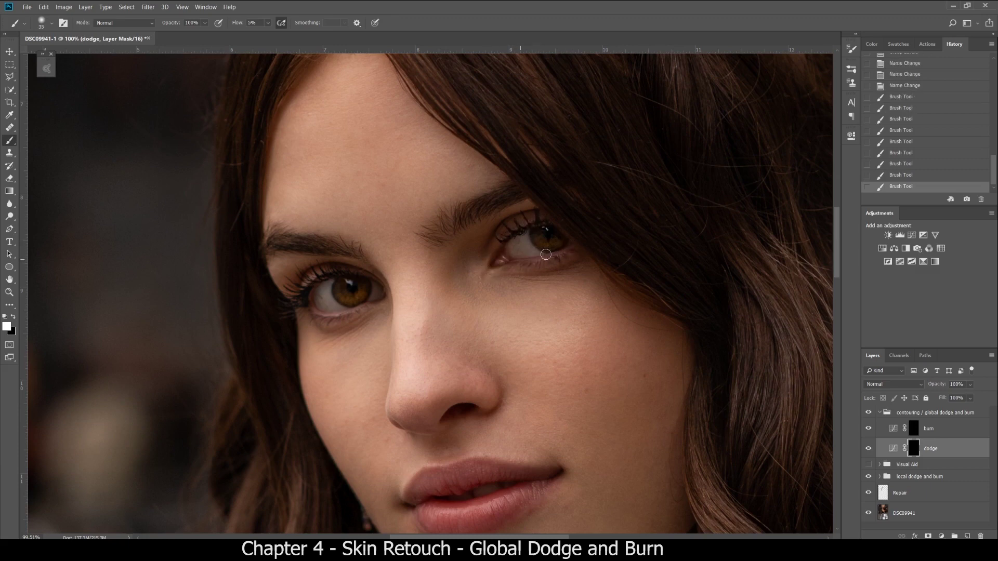
{"action": "left_click_drag", "start_coordinate": [485, 273], "coordinate": [518, 226]}
{"action": "key", "text": "bracketright"}
{"action": "key", "text": "bracketright"}
{"action": "key", "text": "bracketright"}
{"action": "mouse_move", "coordinate": [352, 269]}
{"action": "left_mouse_down"}
{"action": "mouse_move", "coordinate": [304, 284]}
{"action": "mouse_move", "coordinate": [340, 264]}
{"action": "mouse_move", "coordinate": [372, 279]}
{"action": "mouse_move", "coordinate": [383, 302]}
{"action": "left_mouse_up"}
{"action": "key", "text": "bracketleft"}
{"action": "key", "text": "bracketleft"}
- Dodge the upper cheek below the eye on the contouring dodge mask with a large brush of about 130 to 175 px
{"action": "scroll", "coordinate": [546, 318], "scroll_direction": "down", "scroll_amount": 3}
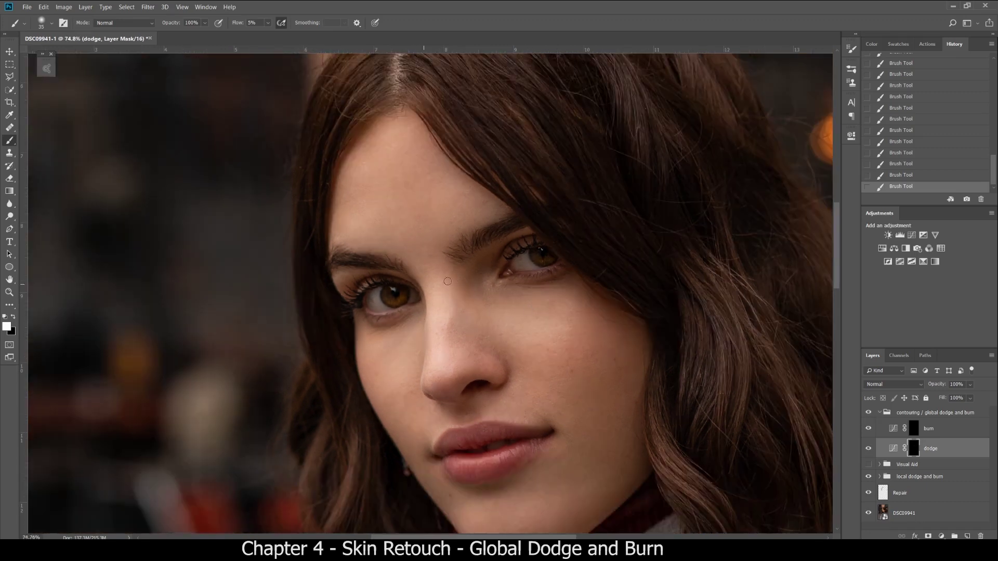
{"action": "key", "text": "bracketright"}
{"action": "key", "text": "bracketright"}
{"action": "key", "text": "bracketright"}
{"action": "key", "text": "bracketright"}
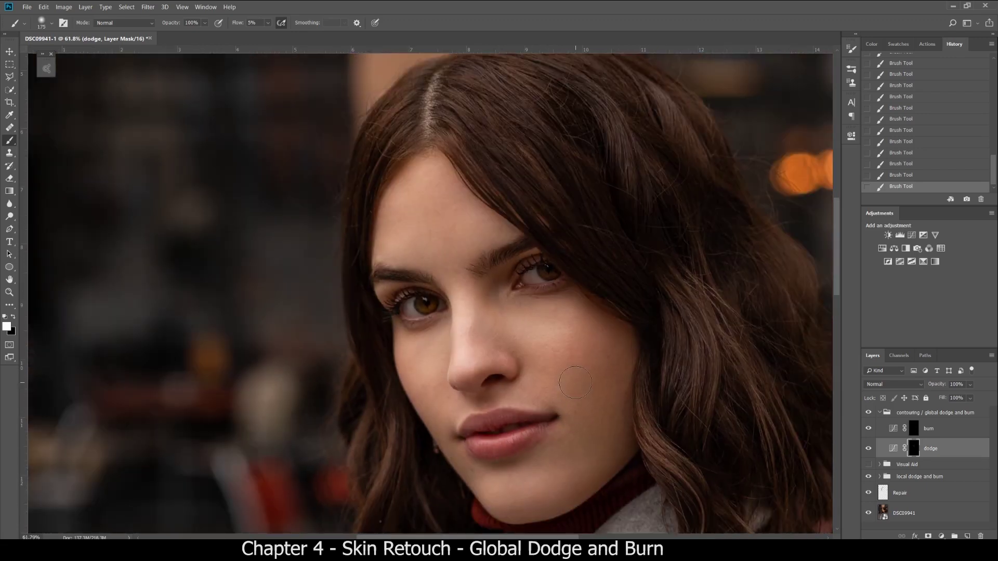
{"action": "mouse_move", "coordinate": [570, 302]}
{"action": "left_mouse_down"}
{"action": "mouse_move", "coordinate": [570, 332]}
{"action": "mouse_move", "coordinate": [574, 307]}
{"action": "left_mouse_up"}
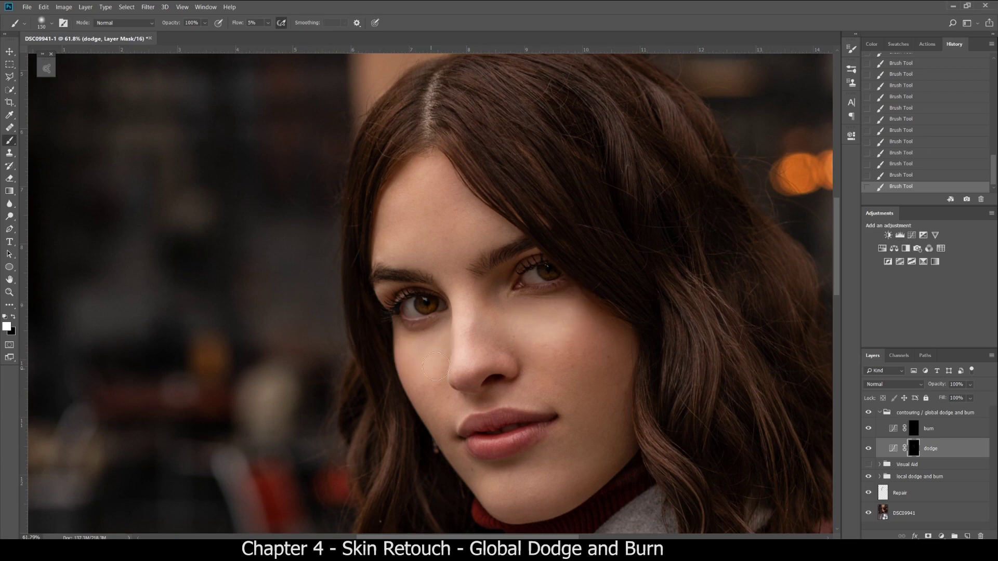
- Toggle the contouring / global dodge and burn group to compare the face with and without the latest dodging
{"action": "scroll", "coordinate": [424, 364], "scroll_direction": "down", "scroll_amount": 2}
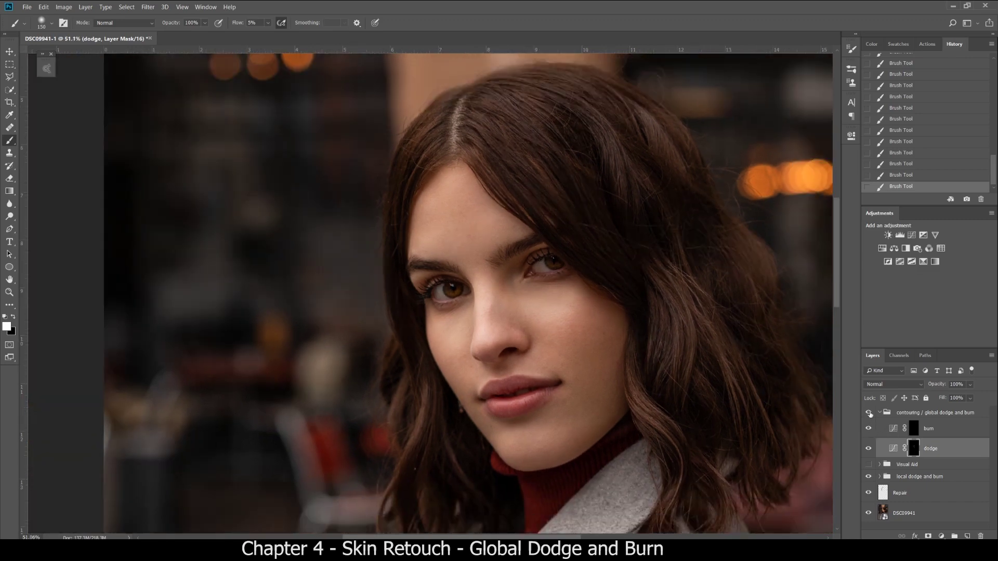
{"action": "left_click", "coordinate": [868, 413]}
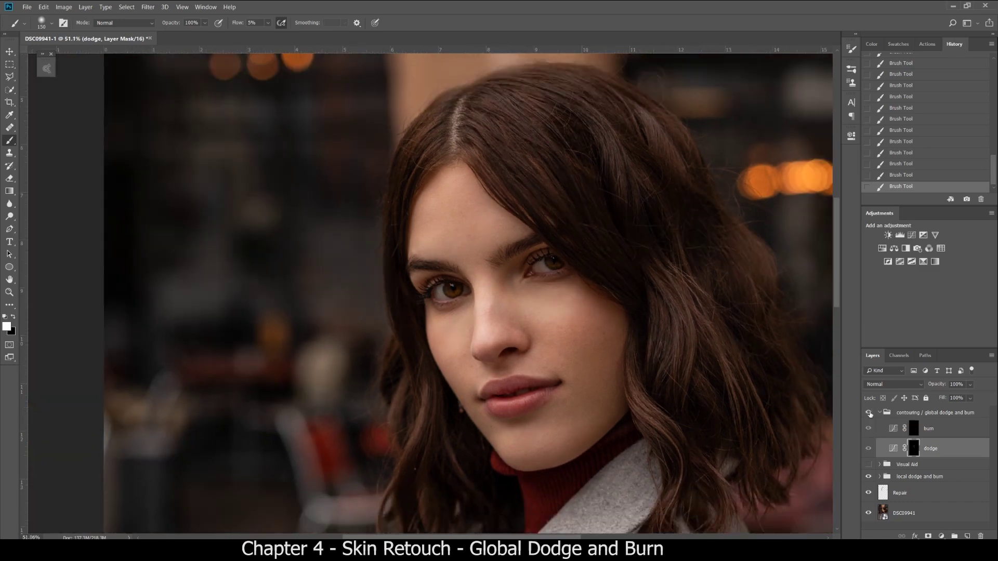
{"action": "left_click", "coordinate": [870, 414]}
{"action": "left_click", "coordinate": [869, 414]}
{"action": "left_click", "coordinate": [870, 414]}
{"action": "left_click", "coordinate": [870, 414]}
- Burn the outlines of both eyes and irises on the contouring group's burn mask with a small brush
{"action": "scroll", "coordinate": [582, 279], "scroll_direction": "up", "scroll_amount": 2}
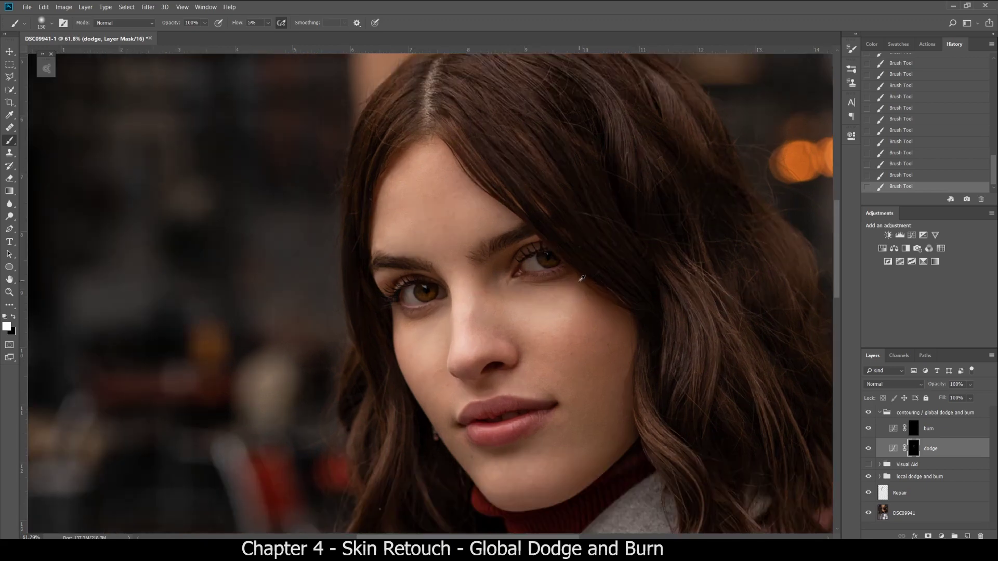
{"action": "left_click", "coordinate": [910, 429]}
{"action": "scroll", "coordinate": [389, 244], "scroll_direction": "up", "scroll_amount": 2}
{"action": "key", "text": "bracketleft"}
{"action": "key", "text": "bracketleft"}
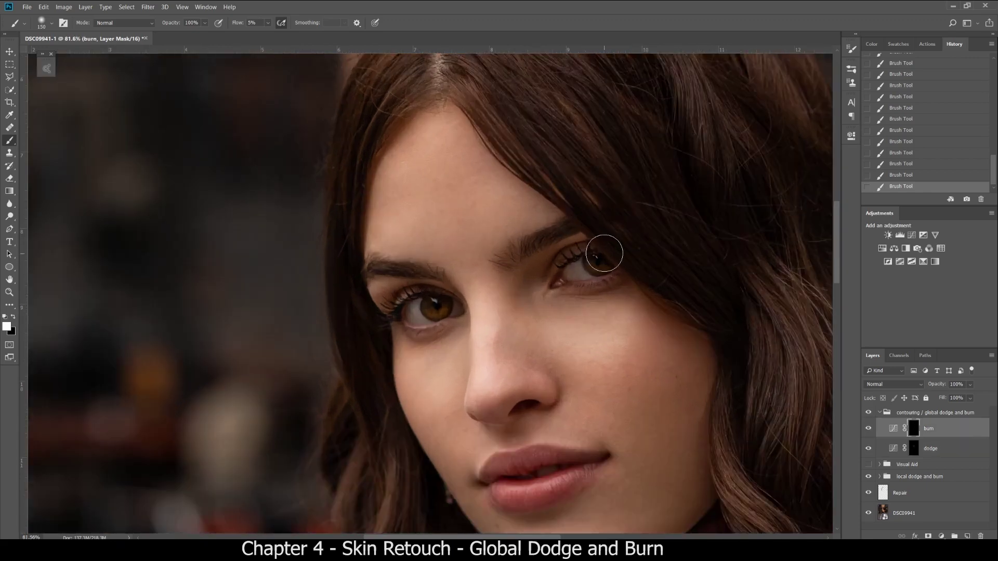
{"action": "scroll", "coordinate": [618, 249], "scroll_direction": "up", "scroll_amount": 2}
{"action": "key", "text": "bracketleft"}
{"action": "key", "text": "bracketleft"}
{"action": "key", "text": "bracketleft"}
{"action": "key", "text": "bracketleft"}
{"action": "key", "text": "bracketleft"}
{"action": "key", "text": "bracketleft"}
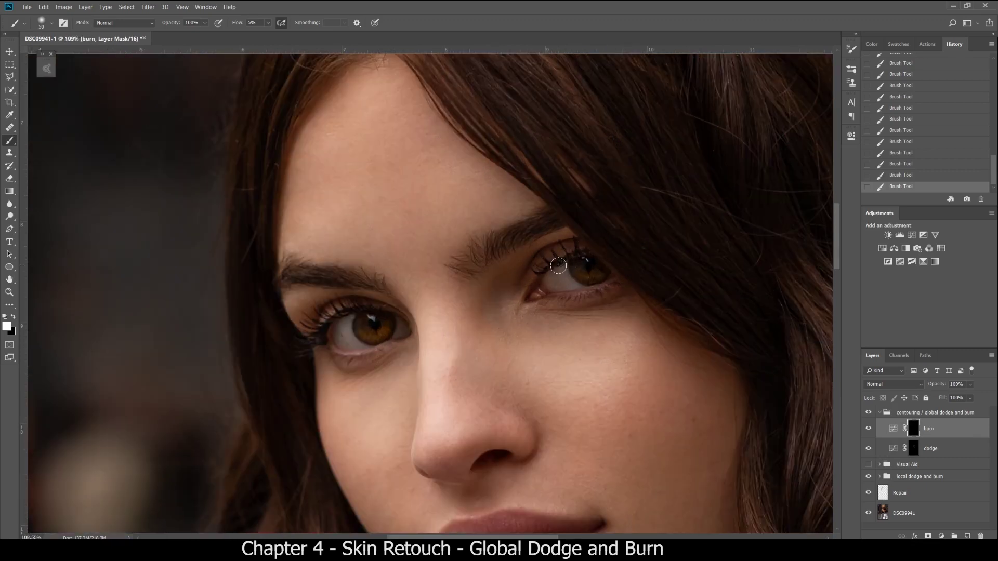
{"action": "key", "text": "bracketleft"}
{"action": "key", "text": "bracketleft"}
{"action": "key", "text": "bracketright"}
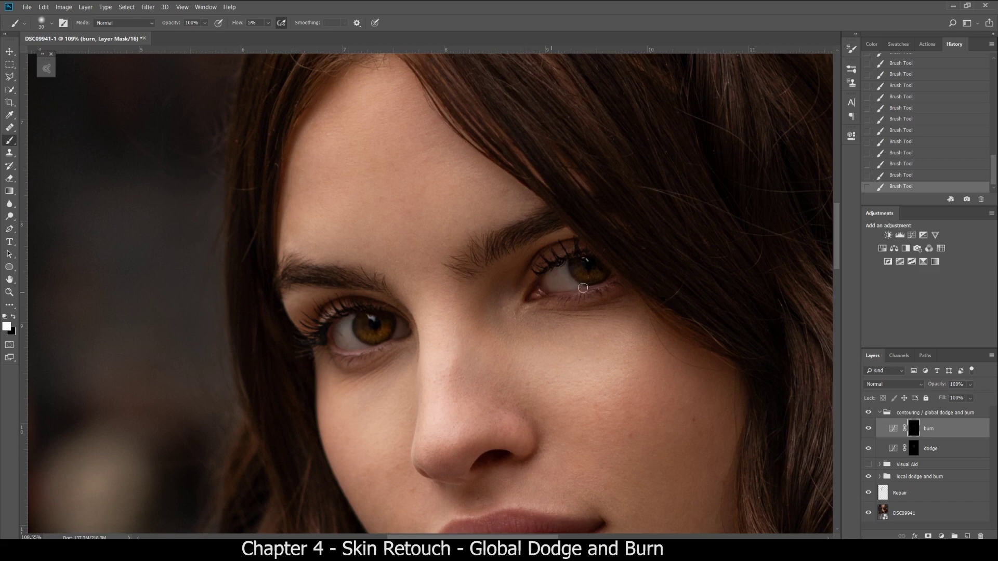
- Burn the eyelid and under-brow shadow of the eye beside the swept hair with a brush enlarged to about 125 px
{"action": "key", "text": "bracketright"}
{"action": "key", "text": "bracketright"}
{"action": "key", "text": "bracketright"}
{"action": "key", "text": "bracketright"}
{"action": "scroll", "coordinate": [393, 274], "scroll_direction": "down", "scroll_amount": 3}
{"action": "scroll", "coordinate": [405, 286], "scroll_direction": "down", "scroll_amount": 1}
{"action": "key", "text": "bracketright"}
{"action": "key", "text": "bracketright"}
{"action": "key", "text": "bracketright"}
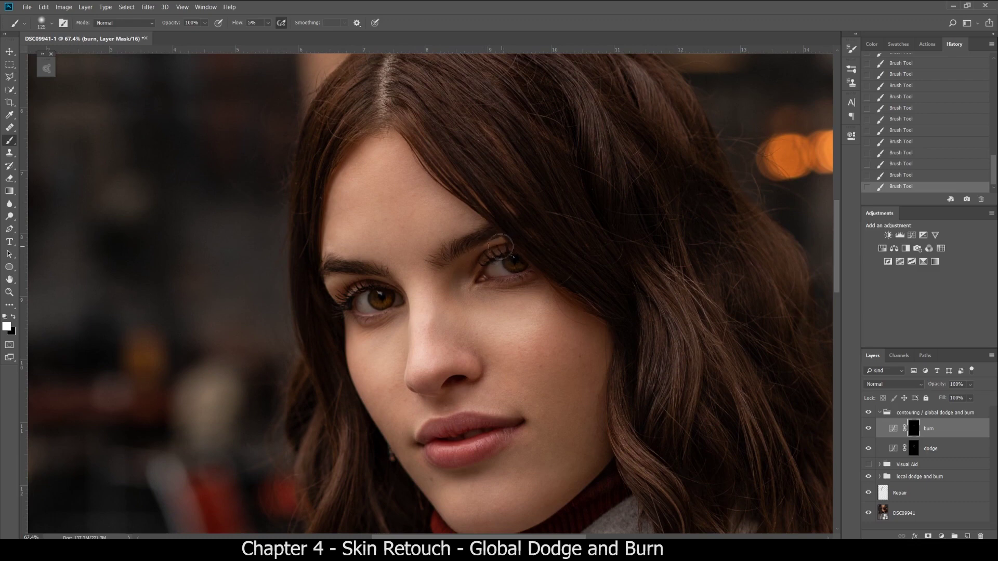
- Burn the contours of the lips on the contouring burn mask, adjusting the brush size between strokes
{"action": "key", "text": "bracketleft"}
{"action": "key", "text": "bracketright"}
{"action": "key", "text": "bracketright"}
{"action": "key", "text": "bracketleft"}
{"action": "key", "text": "bracketleft"}
{"action": "key", "text": "bracketleft"}
{"action": "mouse_move", "coordinate": [500, 418]}
{"action": "left_mouse_down"}
{"action": "mouse_move", "coordinate": [437, 425]}
{"action": "mouse_move", "coordinate": [420, 442]}
{"action": "mouse_move", "coordinate": [432, 425]}
{"action": "mouse_move", "coordinate": [512, 414]}
{"action": "mouse_move", "coordinate": [483, 440]}
{"action": "mouse_move", "coordinate": [498, 430]}
{"action": "mouse_move", "coordinate": [430, 447]}
{"action": "mouse_move", "coordinate": [496, 425]}
{"action": "mouse_move", "coordinate": [506, 440]}
{"action": "mouse_move", "coordinate": [513, 431]}
{"action": "mouse_move", "coordinate": [478, 461]}
{"action": "mouse_move", "coordinate": [425, 456]}
{"action": "mouse_move", "coordinate": [467, 463]}
{"action": "mouse_move", "coordinate": [504, 442]}
{"action": "mouse_move", "coordinate": [511, 418]}
{"action": "mouse_move", "coordinate": [483, 442]}
{"action": "left_mouse_up"}
{"action": "key", "text": "bracketright"}
{"action": "key", "text": "bracketright"}
{"action": "key", "text": "bracketright"}
{"action": "key", "text": "bracketright"}
- Compare the portrait before and after the eye and lip burning by toggling the contouring group repeatedly
{"action": "scroll", "coordinate": [506, 387], "scroll_direction": "down", "scroll_amount": 3}
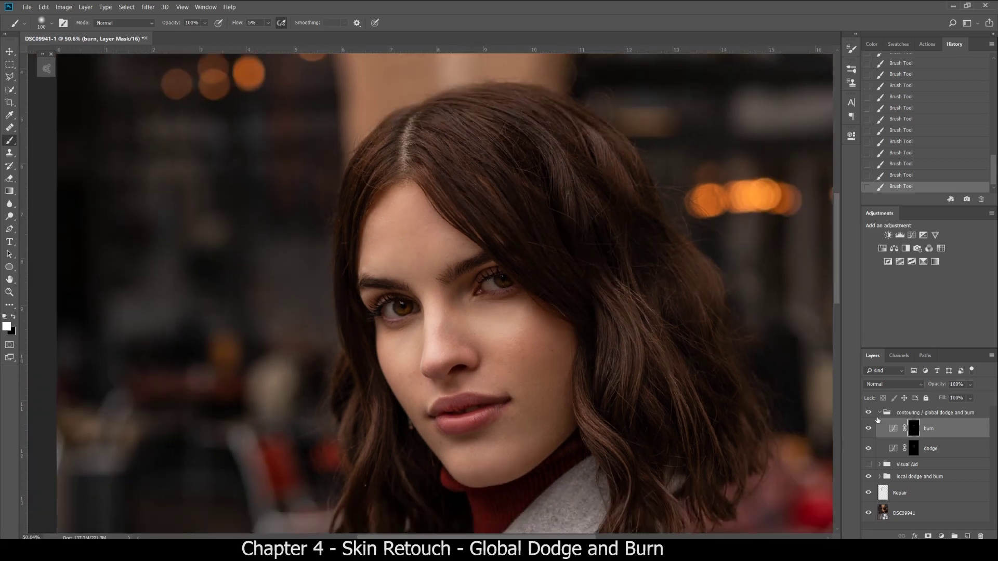
{"action": "left_click", "coordinate": [865, 413]}
{"action": "left_click", "coordinate": [866, 414]}
{"action": "left_click", "coordinate": [865, 414]}
{"action": "left_click", "coordinate": [866, 413]}
{"action": "left_click", "coordinate": [866, 414]}
{"action": "left_click", "coordinate": [865, 414]}
{"action": "left_click", "coordinate": [865, 414]}
{"action": "scroll", "coordinate": [524, 320], "scroll_direction": "down", "scroll_amount": 2}
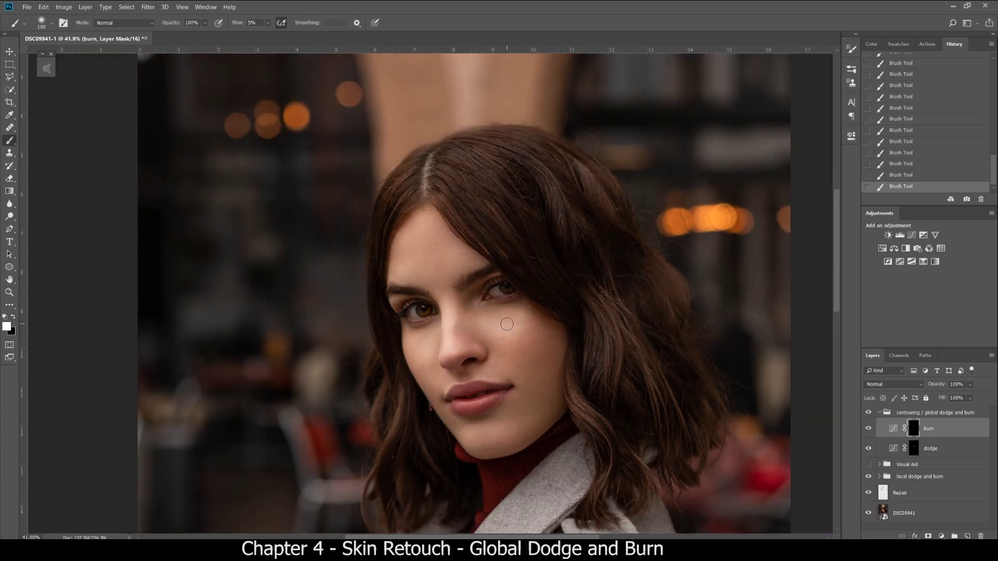
- Burn the outer cheek below the eye beside the hair with a brush of about 175 px
{"action": "key", "text": "bracketright"}
{"action": "key", "text": "bracketright"}
{"action": "key", "text": "bracketright"}
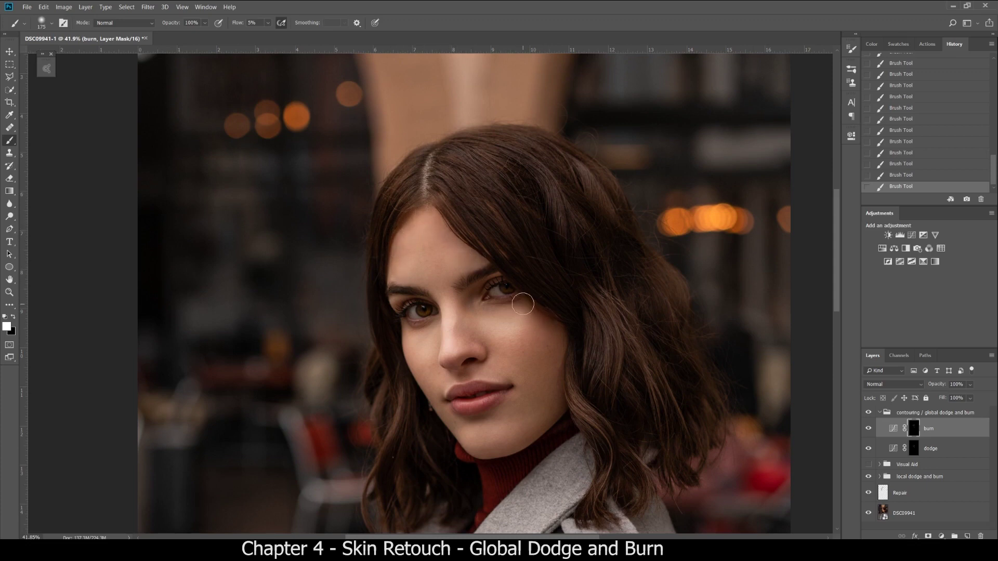
- Inspect the contouring group's burn mask and dodge mask on their own, returning to the normal image view
{"action": "left_click", "coordinate": [914, 428], "text": "alt"}
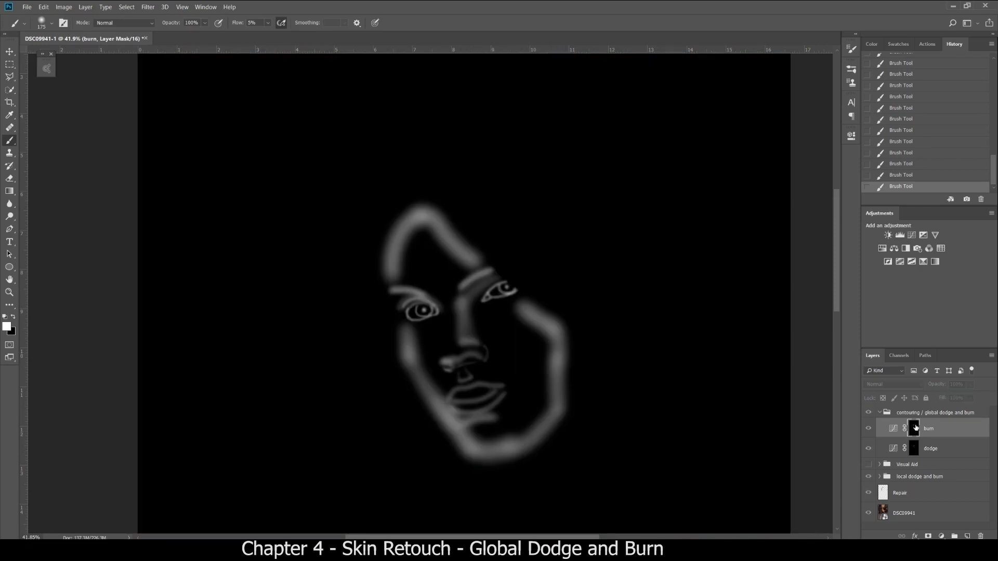
{"action": "left_click", "coordinate": [916, 427], "text": "alt"}
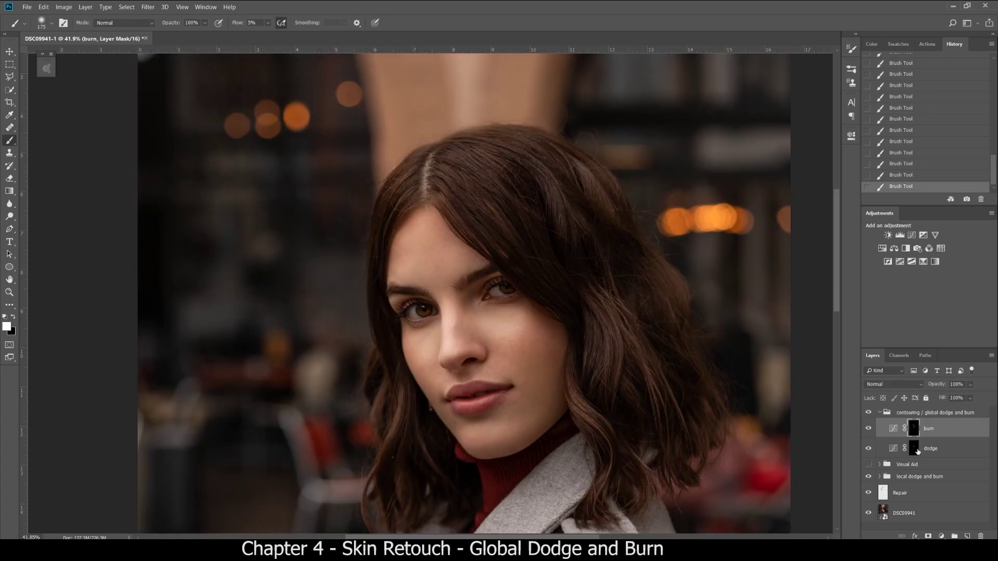
{"action": "left_click", "coordinate": [914, 449], "text": "alt"}
{"action": "left_click", "coordinate": [916, 450], "text": "alt"}
- Compare the portrait with and without contouring, both close up and with the whole image fitted in the window
{"action": "left_click", "coordinate": [868, 413]}
{"action": "left_click", "coordinate": [869, 413]}
{"action": "left_click", "coordinate": [869, 413]}
{"action": "left_click", "coordinate": [869, 413]}
{"action": "left_click", "coordinate": [869, 413]}
{"action": "left_click", "coordinate": [869, 413]}
{"action": "key", "text": "ctrl+0"}
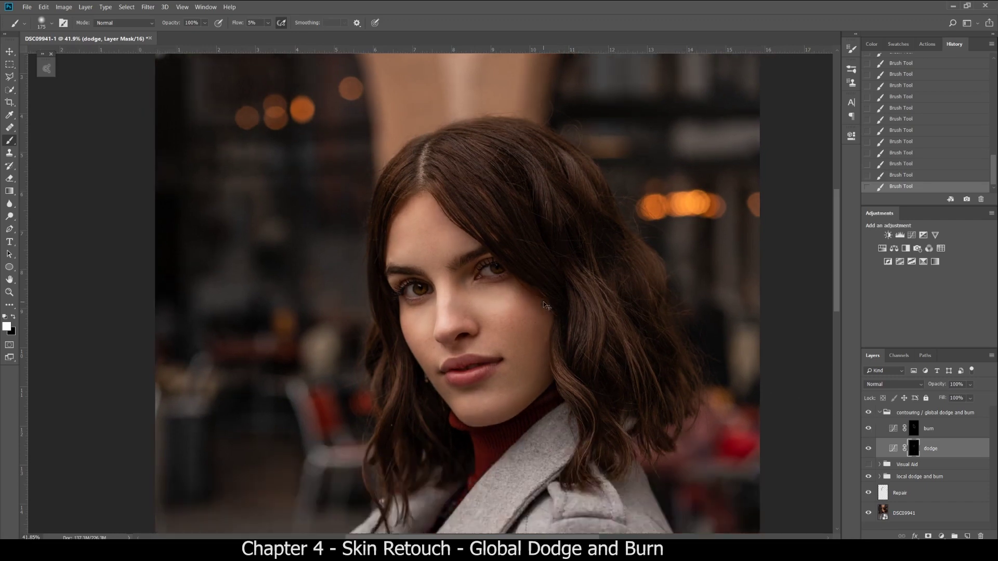
{"action": "left_click", "coordinate": [868, 413]}
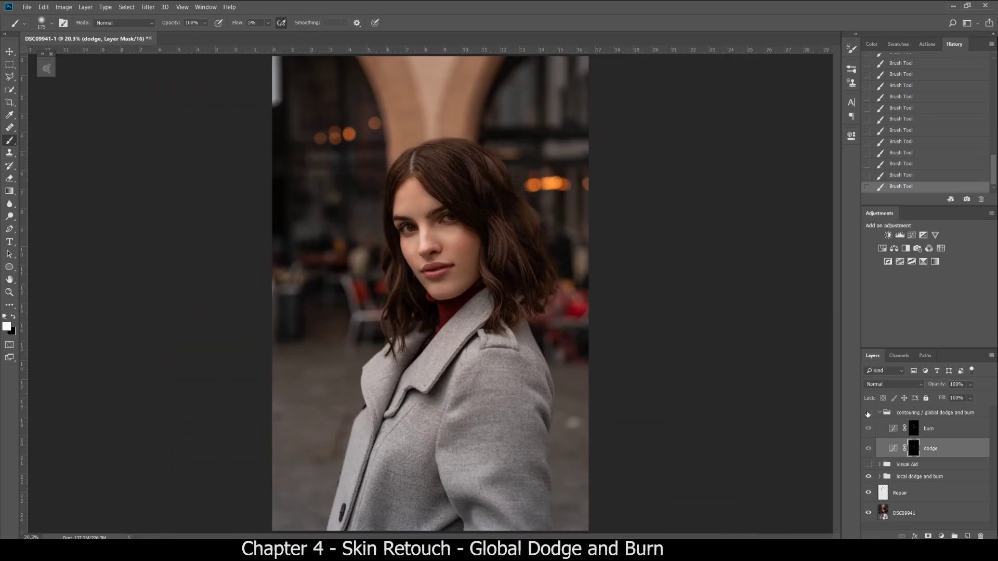
{"action": "left_click", "coordinate": [868, 413]}
{"action": "left_click", "coordinate": [869, 413]}
{"action": "left_click", "coordinate": [868, 413]}
- Show the Visual Aid group and set the blend mode of its Curves 1 layer to Multiply
{"action": "key", "text": "ctrl+plus"}
{"action": "left_click", "coordinate": [868, 464]}
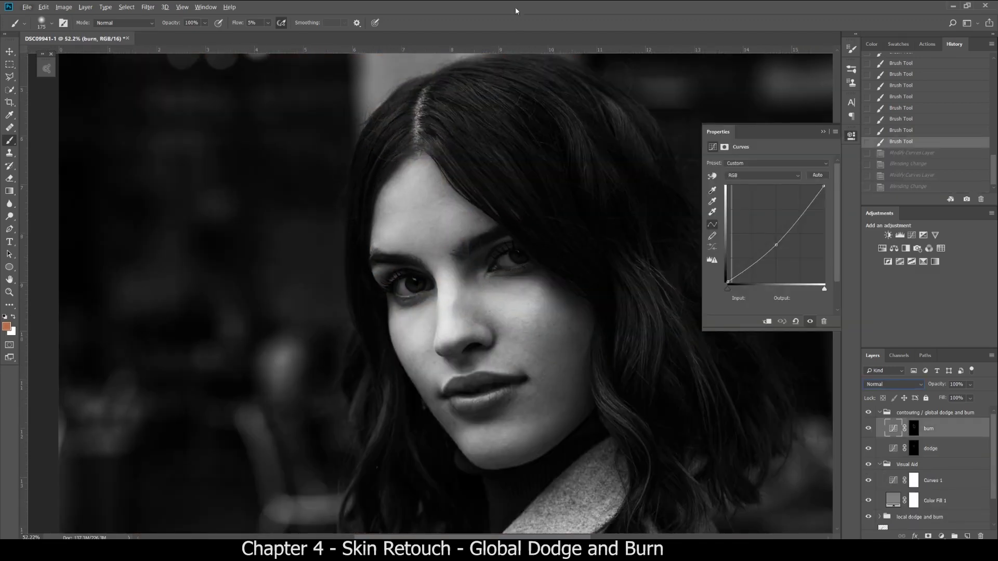
{"action": "left_click", "coordinate": [823, 132]}
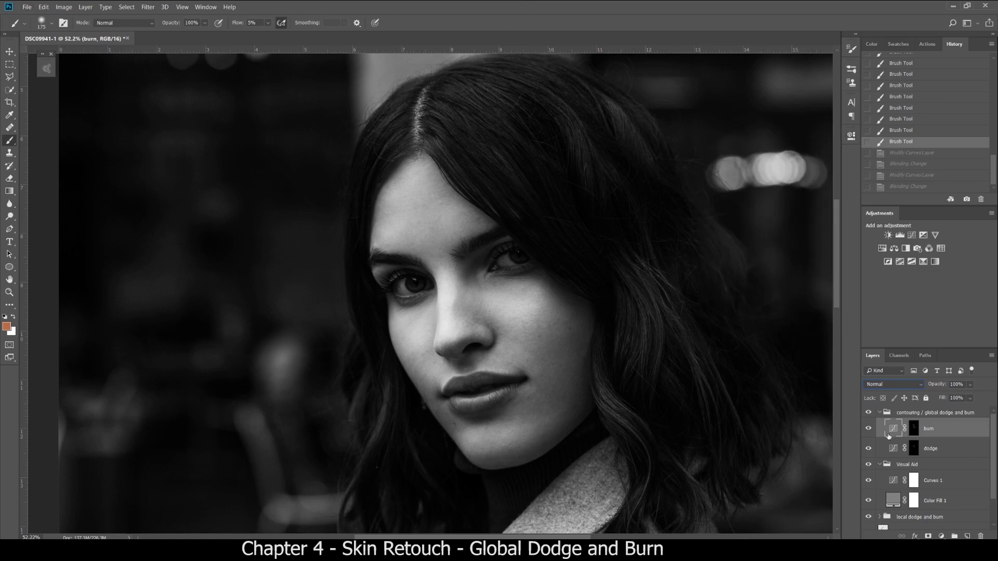
{"action": "left_click", "coordinate": [887, 484]}
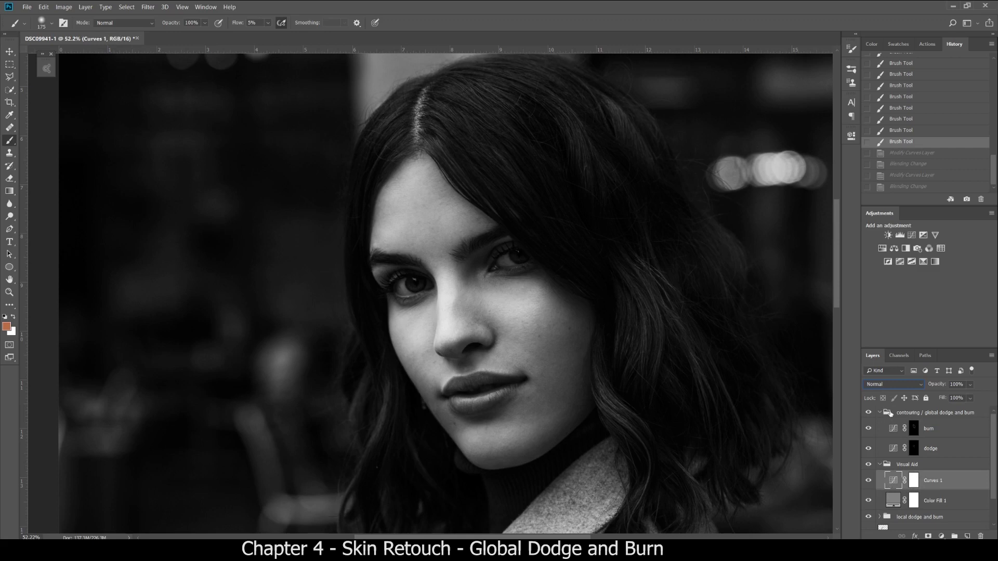
{"action": "left_click", "coordinate": [894, 384]}
{"action": "left_click", "coordinate": [899, 182]}
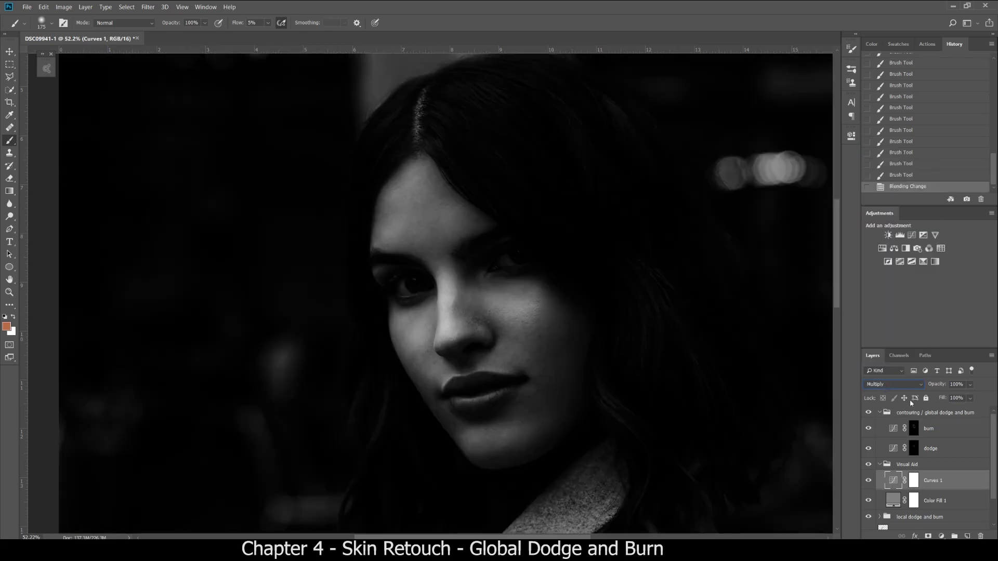
- Darken the visual aid further by lowering the shadow and highlight points of the Curves 1 curve slightly
{"action": "double_click", "coordinate": [892, 482]}
{"action": "left_click_drag", "start_coordinate": [755, 262], "coordinate": [758, 269]}
{"action": "left_click_drag", "start_coordinate": [791, 211], "coordinate": [791, 213]}
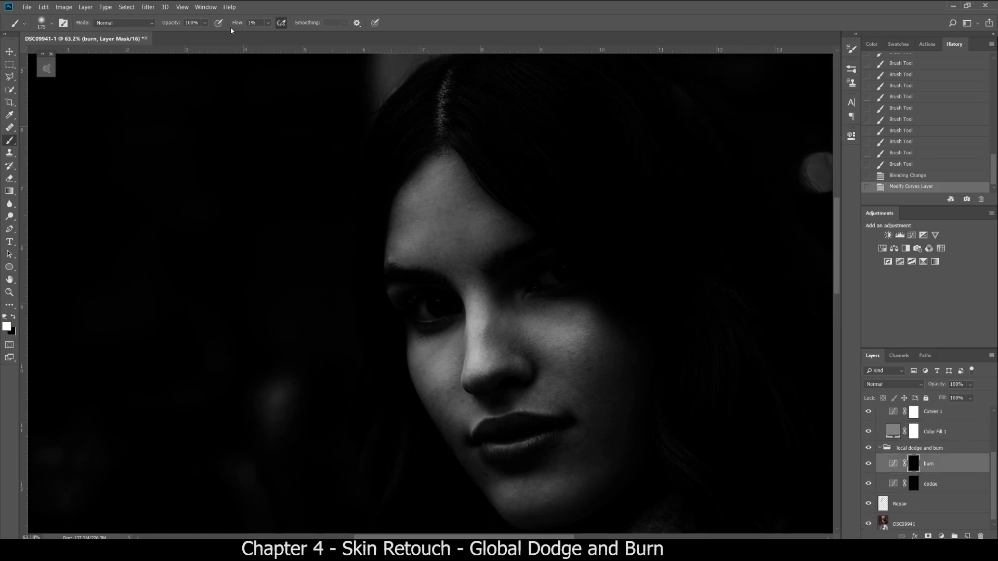
- Burn bright patches along the forehead's hairline on the local burn mask with a small brush at 1% flow
{"action": "scroll", "coordinate": [354, 144], "scroll_direction": "up", "scroll_amount": 2}
{"action": "key", "text": "bracketleft"}
{"action": "key", "text": "bracketleft"}
{"action": "key", "text": "bracketleft"}
{"action": "key", "text": "bracketleft"}
{"action": "key", "text": "bracketleft"}
{"action": "key", "text": "bracketleft"}
{"action": "key", "text": "bracketleft"}
{"action": "left_click_drag", "start_coordinate": [423, 274], "coordinate": [430, 259]}
{"action": "left_click_drag", "start_coordinate": [427, 223], "coordinate": [426, 214]}
{"action": "key", "text": "bracketleft"}
{"action": "key", "text": "bracketleft"}
{"action": "left_click", "coordinate": [426, 213]}
{"action": "left_click", "coordinate": [447, 188]}
{"action": "left_click", "coordinate": [471, 169]}
{"action": "left_click", "coordinate": [471, 169]}
{"action": "left_click", "coordinate": [455, 176]}
- Burn broader bright areas across the middle and side of the forehead with a gradually larger brush
{"action": "key", "text": "bracketright"}
{"action": "key", "text": "bracketright"}
{"action": "left_click", "coordinate": [508, 248]}
{"action": "key", "text": "bracketright"}
{"action": "key", "text": "bracketright"}
{"action": "left_click", "coordinate": [513, 235]}
{"action": "left_click", "coordinate": [505, 232]}
{"action": "left_click", "coordinate": [465, 186]}
{"action": "left_click", "coordinate": [443, 192]}
{"action": "left_click_drag", "start_coordinate": [422, 251], "coordinate": [433, 241]}
{"action": "left_click_drag", "start_coordinate": [461, 276], "coordinate": [464, 296]}
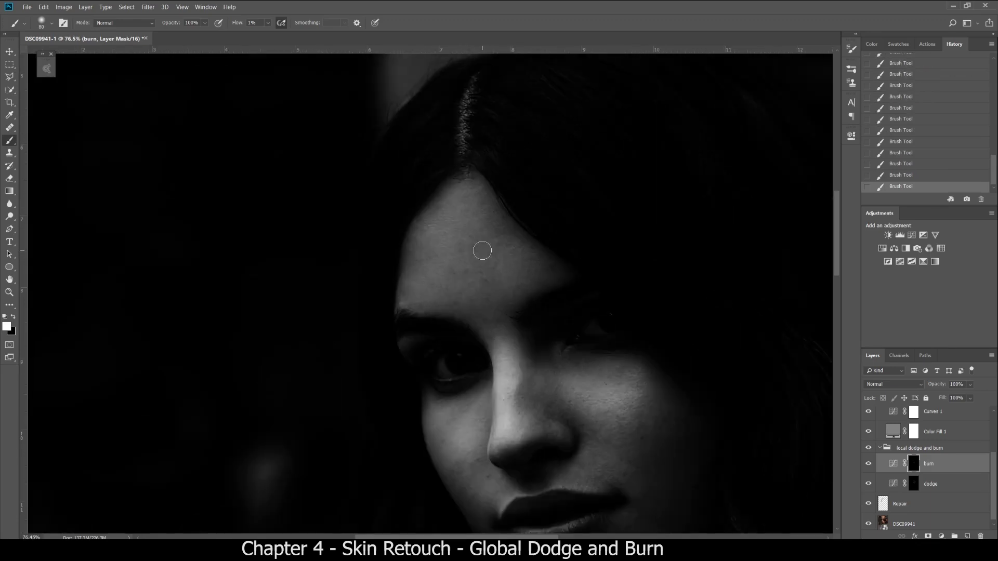
- Dodge small dark patches on the forehead on the local dodge mask with a much smaller brush
{"action": "key", "text": "bracketleft"}
{"action": "key", "text": "bracketleft"}
{"action": "key", "text": "bracketleft"}
{"action": "key", "text": "bracketleft"}
{"action": "key", "text": "bracketleft"}
{"action": "key", "text": "bracketleft"}
{"action": "key", "text": "alt+bracketleft"}
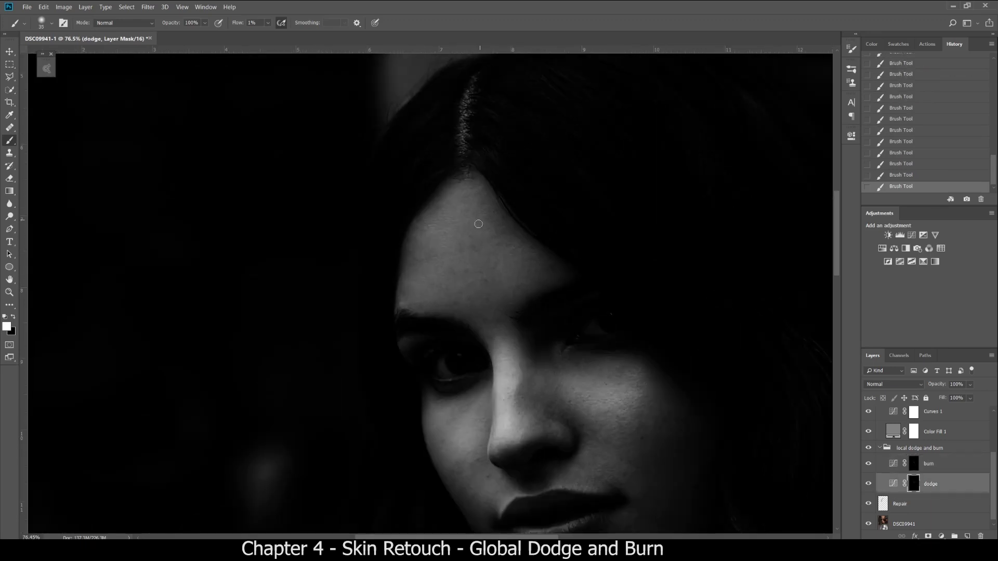
{"action": "key", "text": "bracketleft"}
{"action": "key", "text": "bracketright"}
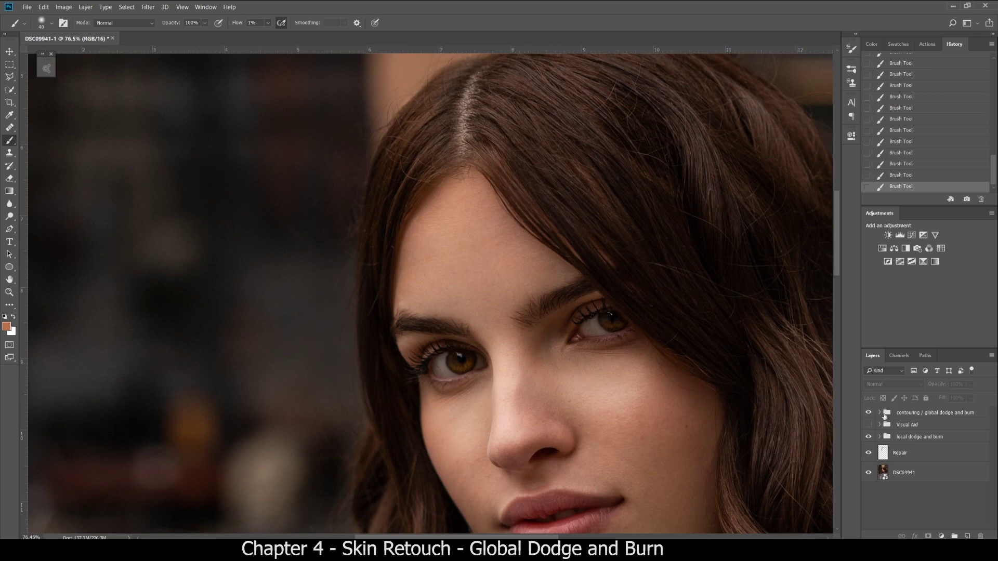
- Review the layers inside the contouring, Visual Aid and local dodge and burn groups, and collapse the groups again
{"action": "left_click", "coordinate": [884, 414]}
{"action": "left_click", "coordinate": [884, 464]}
{"action": "left_click", "coordinate": [880, 476]}
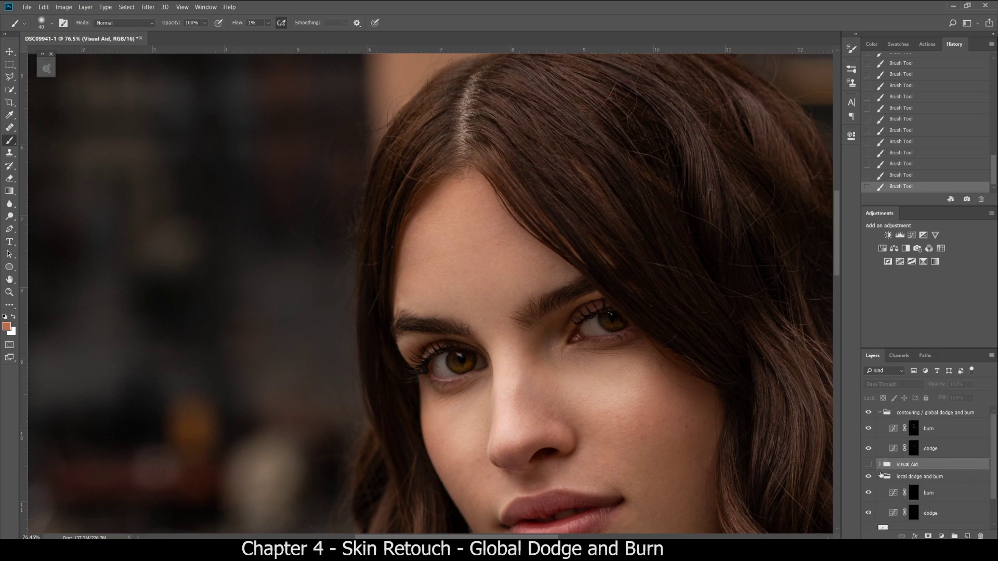
{"action": "left_click", "coordinate": [880, 464]}
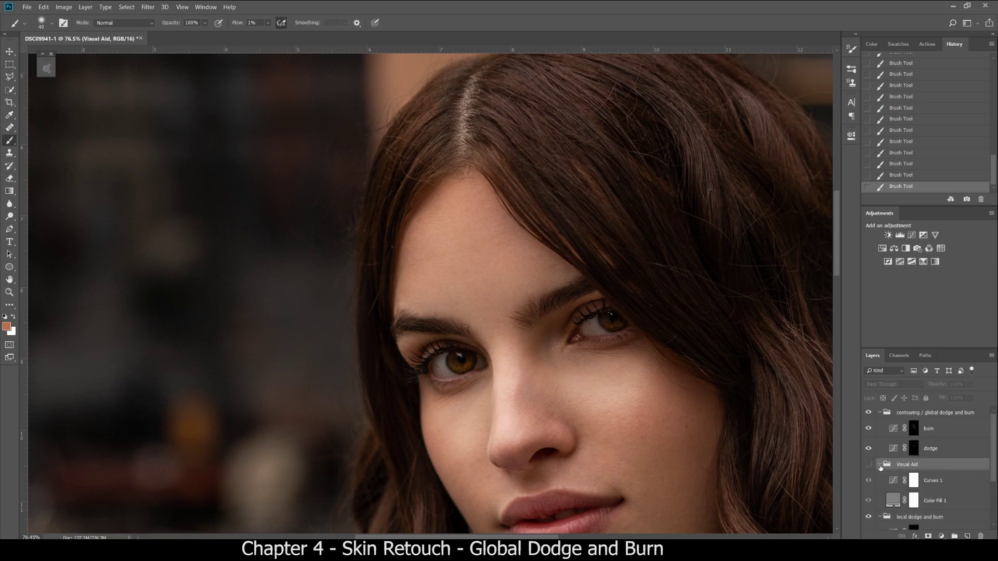
{"action": "scroll", "coordinate": [890, 410], "scroll_direction": "down", "scroll_amount": 1}
{"action": "left_click", "coordinate": [879, 412]}
{"action": "left_click", "coordinate": [880, 425]}
{"action": "left_click", "coordinate": [880, 437]}
{"action": "left_click", "coordinate": [890, 511]}
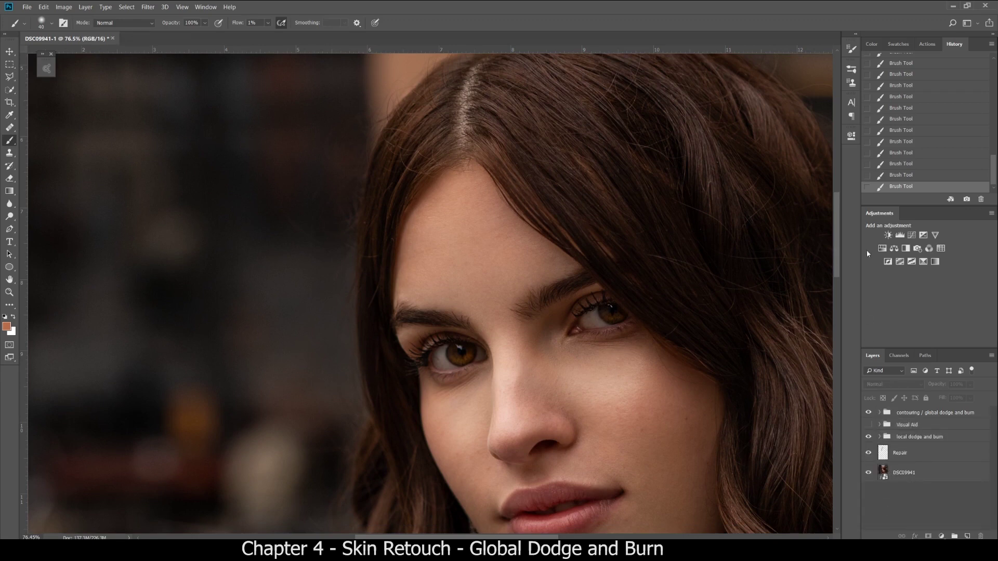
{"action": "left_click", "coordinate": [927, 45]}
{"action": "left_click", "coordinate": [954, 44]}
- Group all the retouching layers from the contouring group down to Repair and name the group "skin"
{"action": "left_click", "coordinate": [913, 414]}
{"action": "left_click", "coordinate": [910, 455], "text": "shift"}
{"action": "key", "text": "ctrl+g"}
{"action": "double_click", "coordinate": [903, 413]}
{"action": "type", "text": "skin"}
{"action": "key", "text": "Return"}
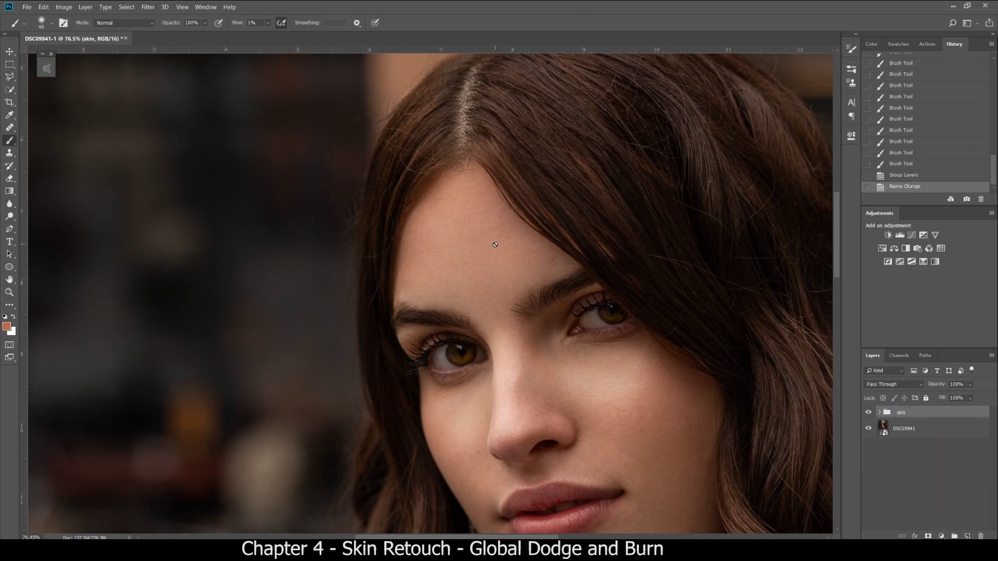
- Compare the full image with and without the skin group, leave it visible and deselect all layers
{"action": "key", "text": "ctrl+0"}
{"action": "left_click", "coordinate": [868, 413]}
{"action": "left_click", "coordinate": [867, 414]}
{"action": "left_click", "coordinate": [868, 414]}
{"action": "left_click", "coordinate": [868, 414]}
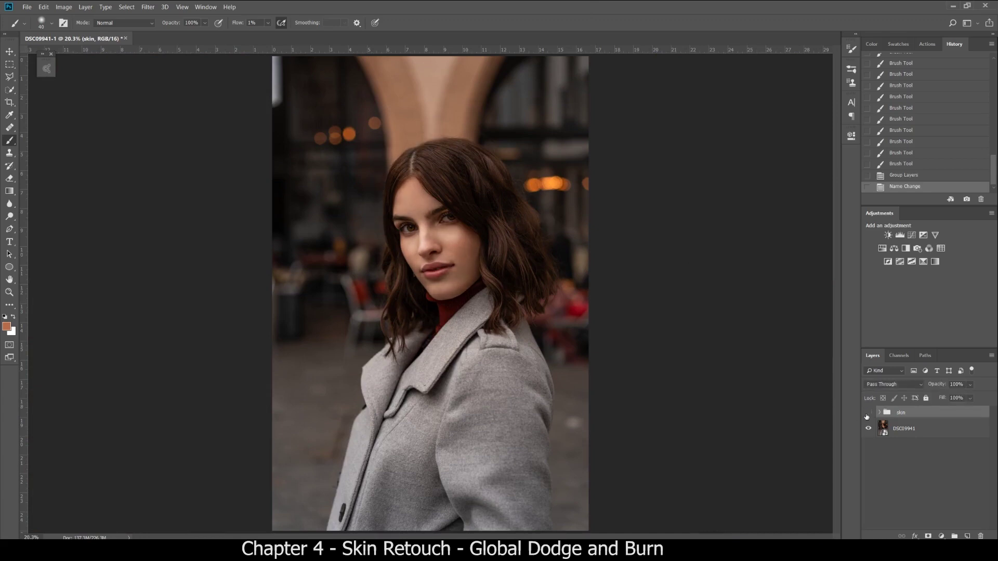
{"action": "left_click", "coordinate": [897, 489]}
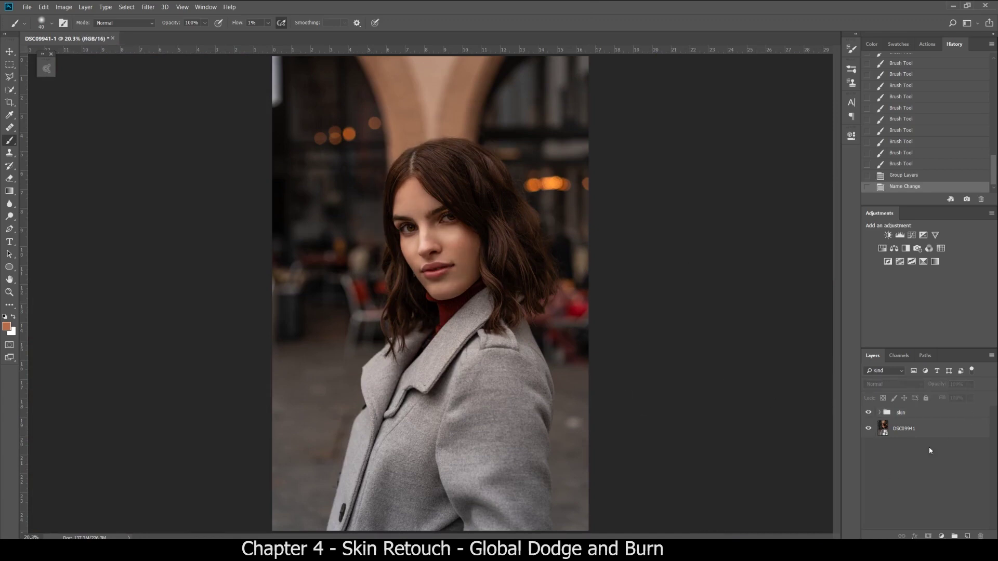
- Add a Curves adjustment layer above the skin group and darken the shadows using on-image adjustment on the jaw beside the hair
{"action": "left_click", "coordinate": [913, 235]}
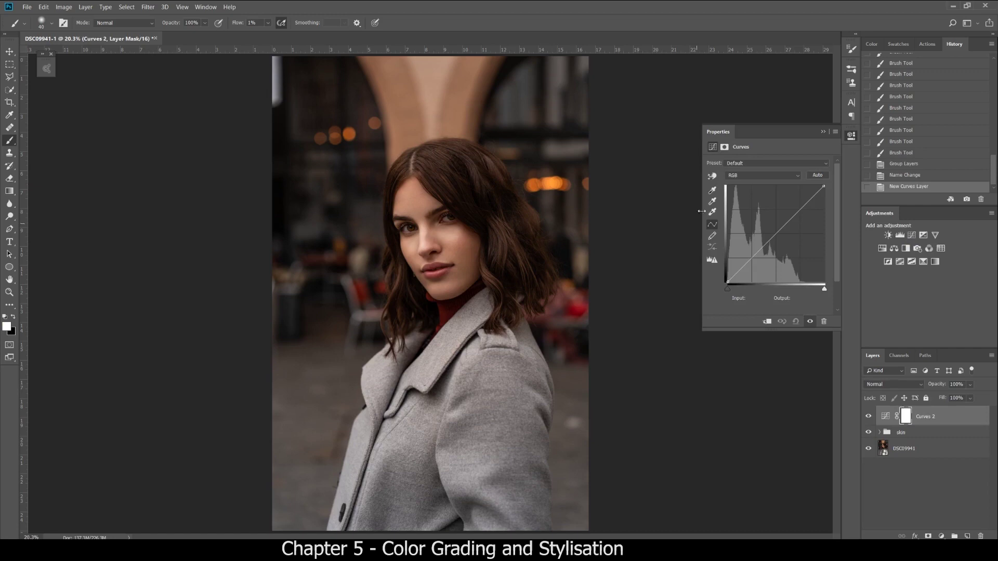
{"action": "left_click", "coordinate": [712, 175]}
{"action": "scroll", "coordinate": [489, 259], "scroll_direction": "up", "scroll_amount": 2}
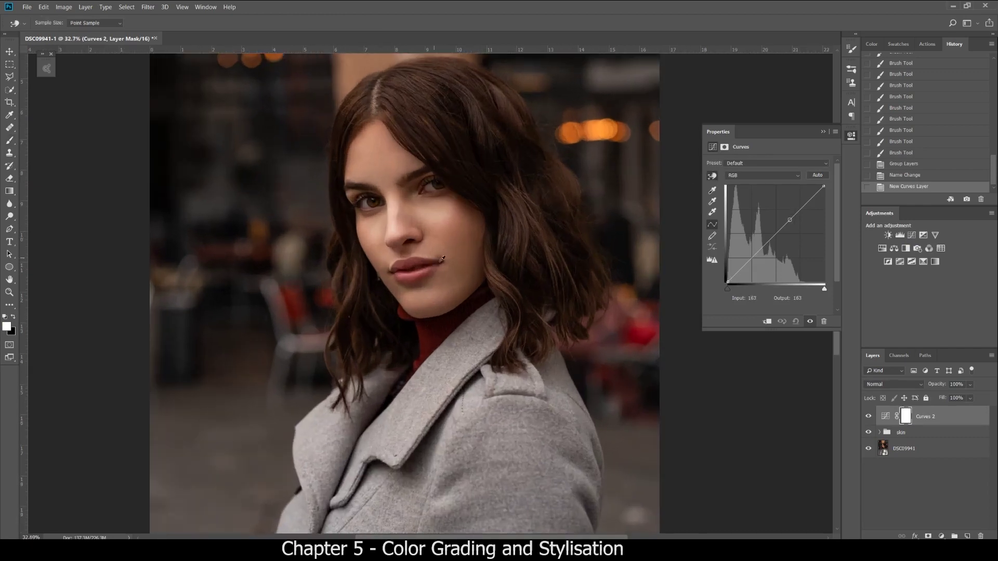
{"action": "scroll", "coordinate": [444, 261], "scroll_direction": "up", "scroll_amount": 1}
{"action": "scroll", "coordinate": [447, 265], "scroll_direction": "up", "scroll_amount": 1}
{"action": "scroll", "coordinate": [447, 265], "scroll_direction": "up", "scroll_amount": 3}
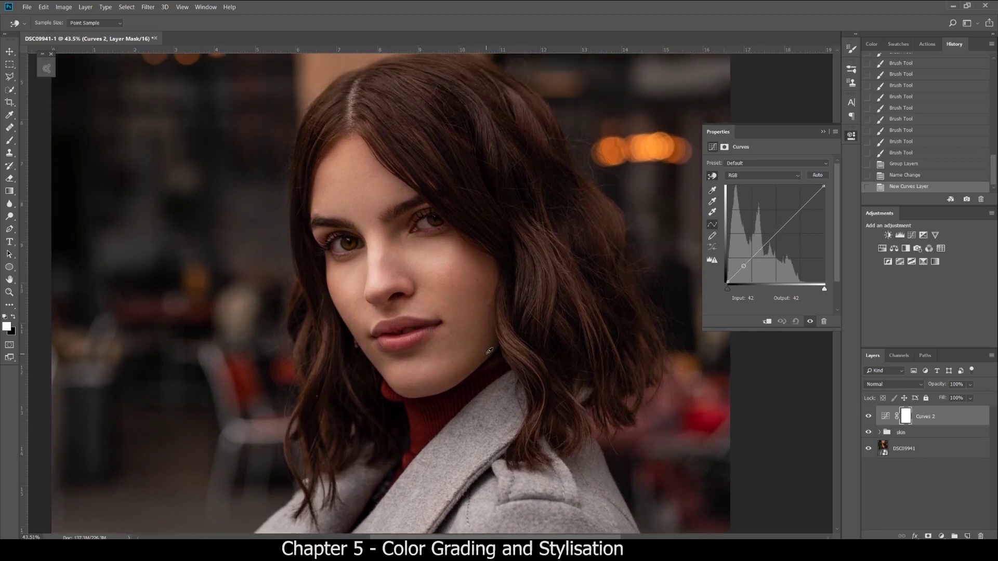
{"action": "left_click", "coordinate": [490, 351]}
{"action": "left_click", "coordinate": [712, 176]}
{"action": "left_click", "coordinate": [489, 354]}
{"action": "left_click_drag", "start_coordinate": [488, 356], "coordinate": [489, 358]}
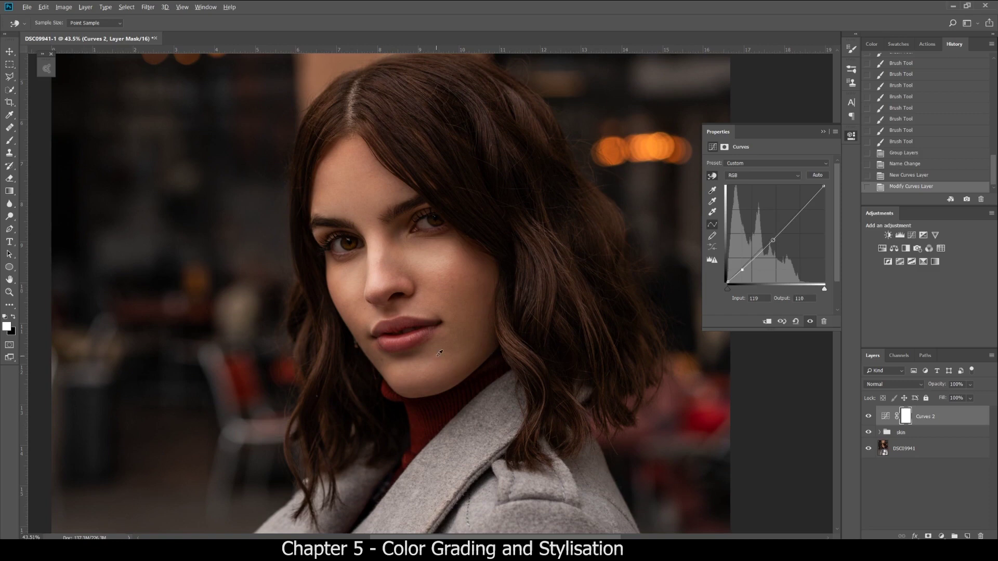
{"action": "scroll", "coordinate": [440, 354], "scroll_direction": "down", "scroll_amount": 1}
{"action": "scroll", "coordinate": [440, 354], "scroll_direction": "up", "scroll_amount": 8}
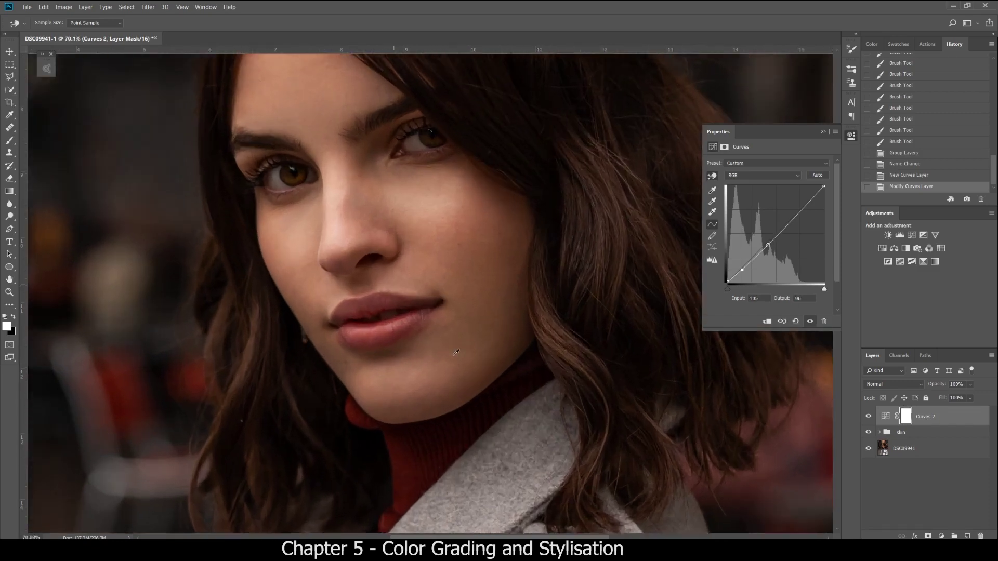
{"action": "scroll", "coordinate": [457, 353], "scroll_direction": "down", "scroll_amount": 3}
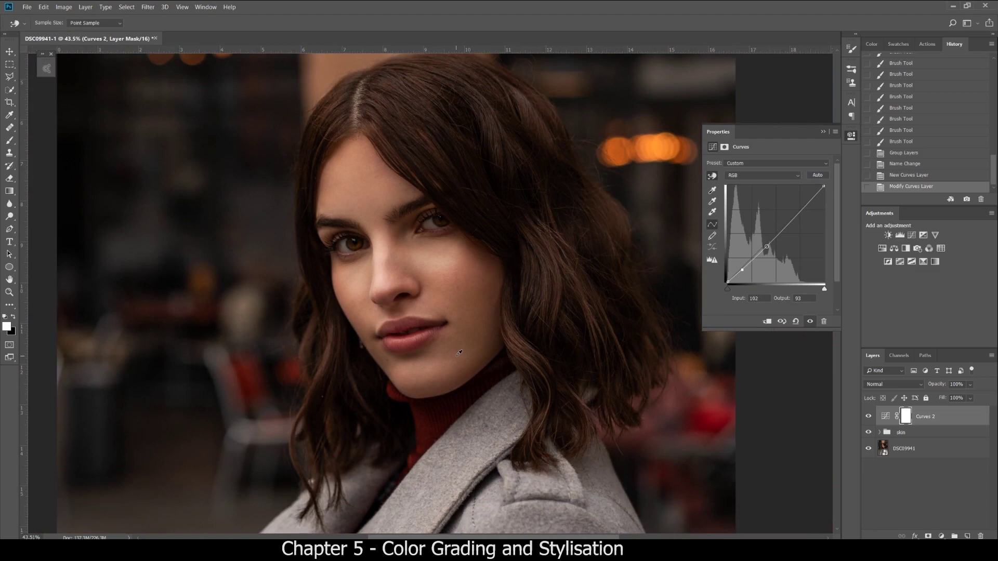
{"action": "scroll", "coordinate": [459, 354], "scroll_direction": "down", "scroll_amount": 5}
{"action": "scroll", "coordinate": [454, 358], "scroll_direction": "up", "scroll_amount": 5}
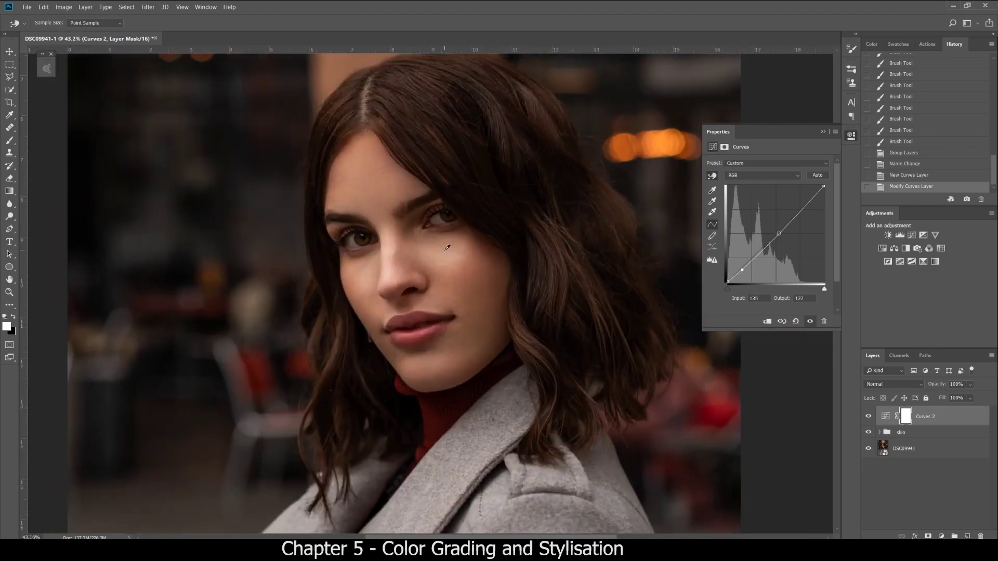
- Add midtone and highlight points to the curve using on-image adjustment on the face, with the highlights at input 179, output 179
{"action": "left_click", "coordinate": [470, 297]}
{"action": "left_click_drag", "start_coordinate": [469, 299], "coordinate": [467, 299]}
{"action": "left_click_drag", "start_coordinate": [446, 253], "coordinate": [445, 250]}
{"action": "scroll", "coordinate": [402, 275], "scroll_direction": "down", "scroll_amount": 2}
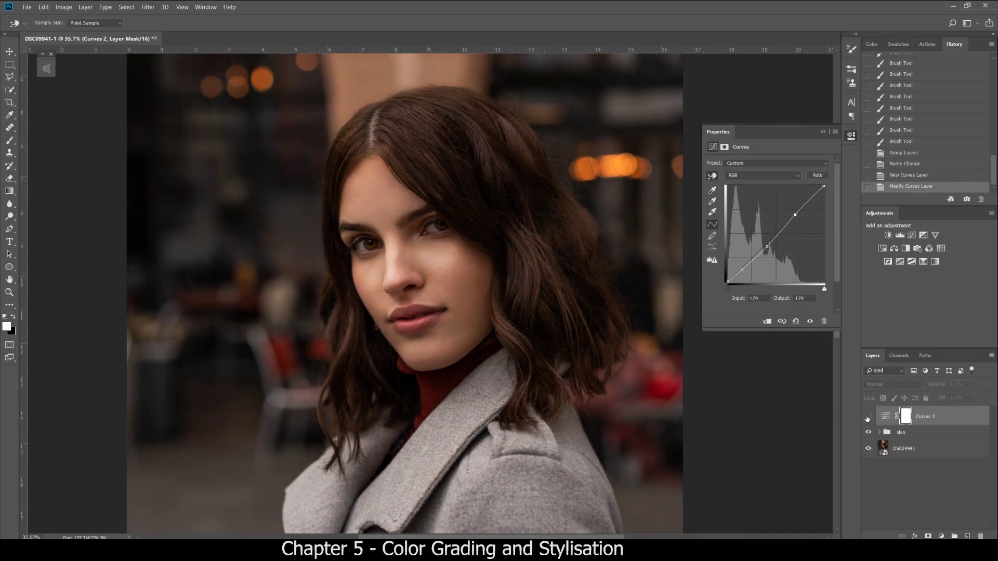
{"action": "scroll", "coordinate": [385, 229], "scroll_direction": "down", "scroll_amount": 5}
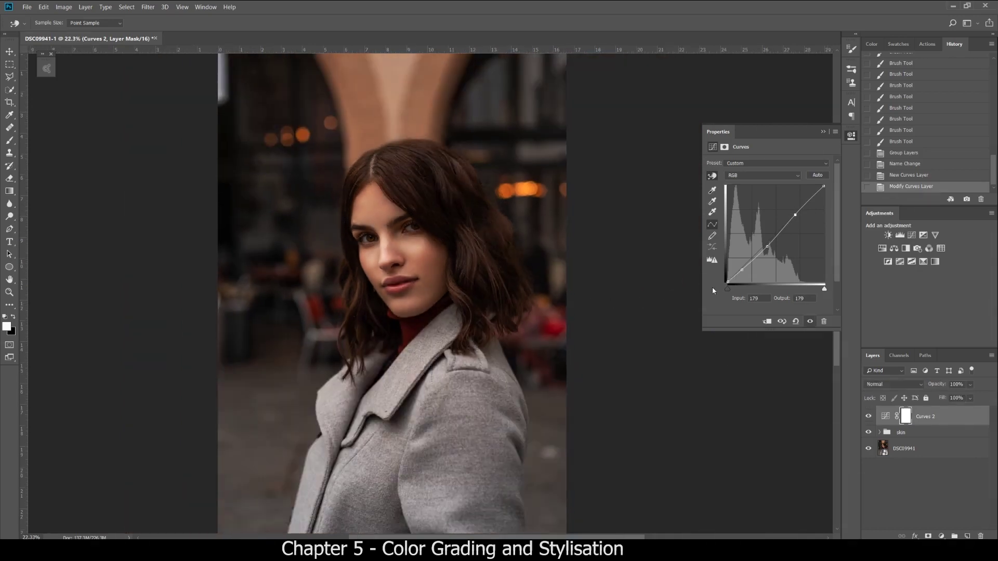
- Raise the curve's midtone point to input 110, output 104, fine-tune the highlight and shadow points, and compare the image without the curve
{"action": "left_click_drag", "start_coordinate": [795, 215], "coordinate": [795, 214]}
{"action": "left_click_drag", "start_coordinate": [768, 246], "coordinate": [770, 242]}
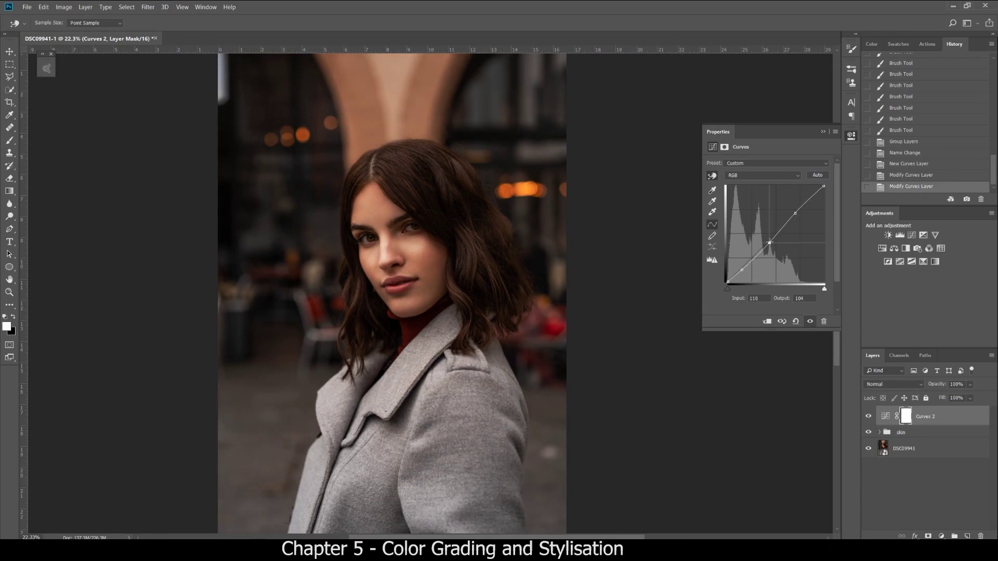
{"action": "left_click", "coordinate": [742, 270]}
{"action": "left_click_drag", "start_coordinate": [742, 270], "coordinate": [742, 269]}
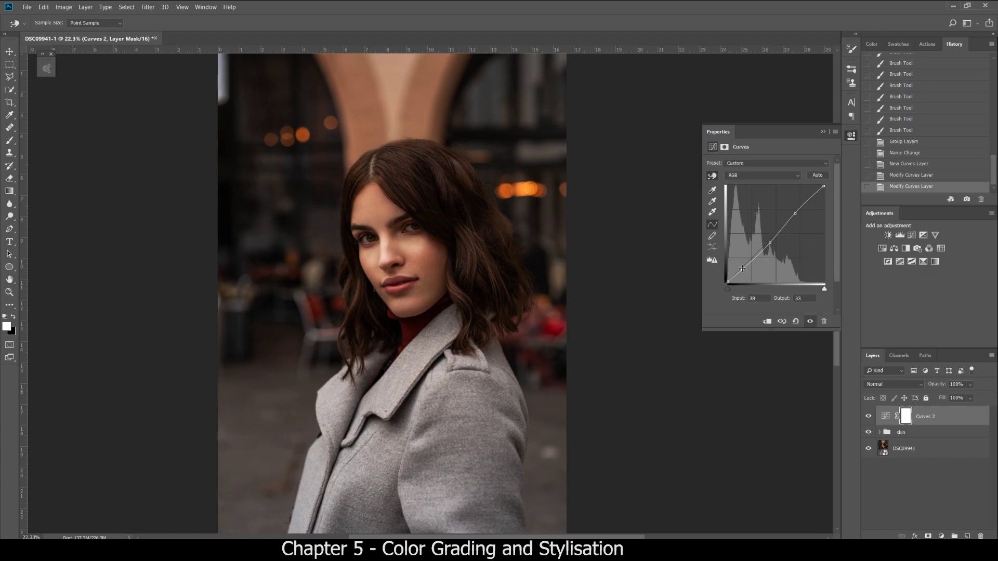
{"action": "left_click", "coordinate": [869, 417]}
{"action": "left_click", "coordinate": [869, 416]}
{"action": "scroll", "coordinate": [461, 261], "scroll_direction": "down", "scroll_amount": 4}
{"action": "scroll", "coordinate": [432, 267], "scroll_direction": "up", "scroll_amount": 6}
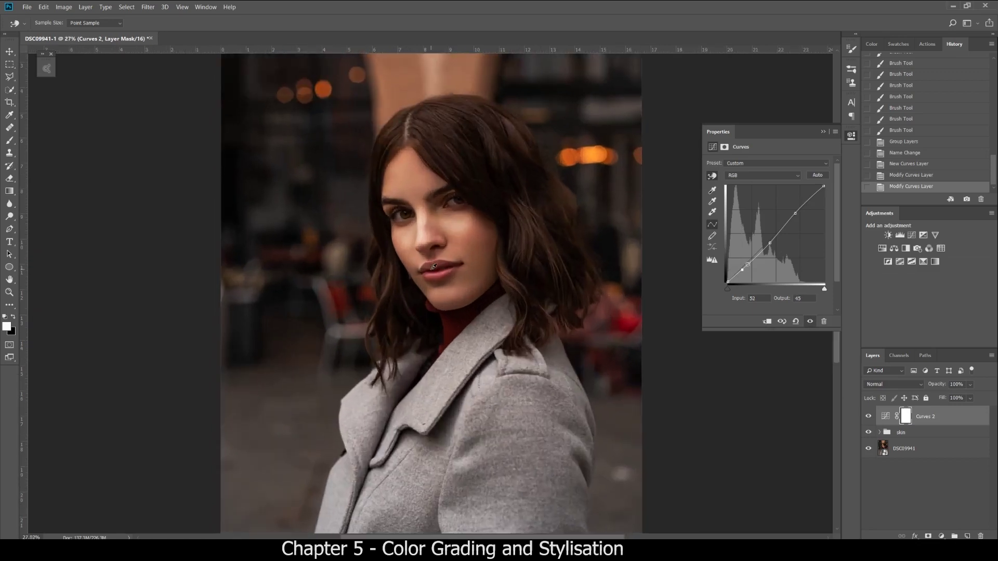
- Lift the curve's shadow point slightly, set the midtone point to input 111, output 112, and compare the result before deselecting the layer
{"action": "left_click_drag", "start_coordinate": [741, 270], "coordinate": [744, 268]}
{"action": "left_click", "coordinate": [770, 239]}
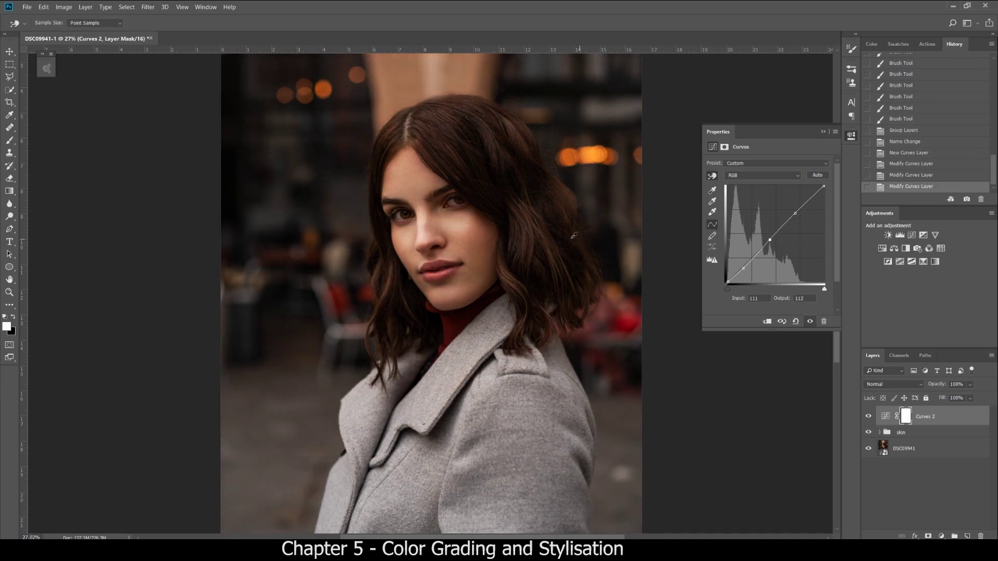
{"action": "scroll", "coordinate": [428, 272], "scroll_direction": "down", "scroll_amount": 2}
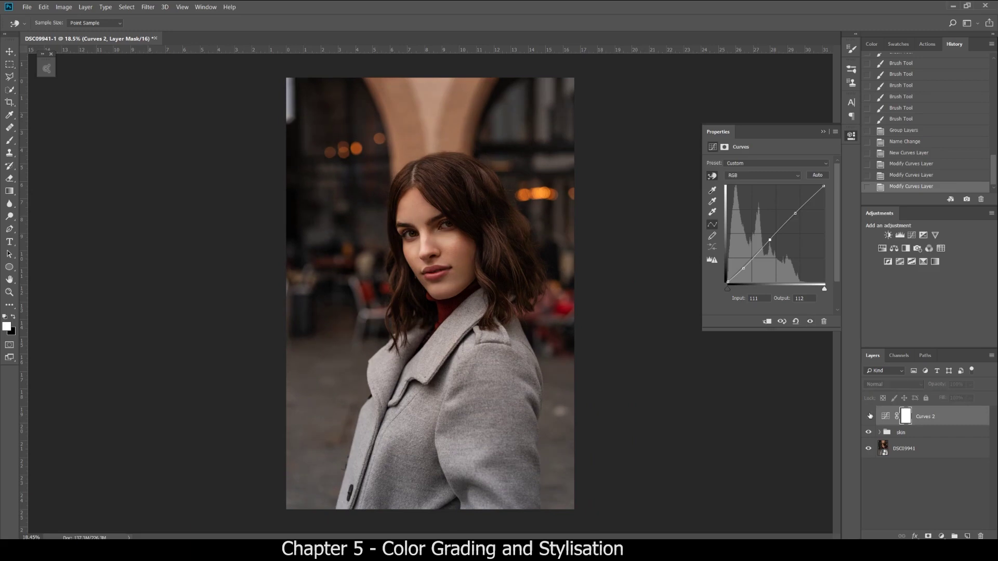
{"action": "left_click", "coordinate": [889, 469]}
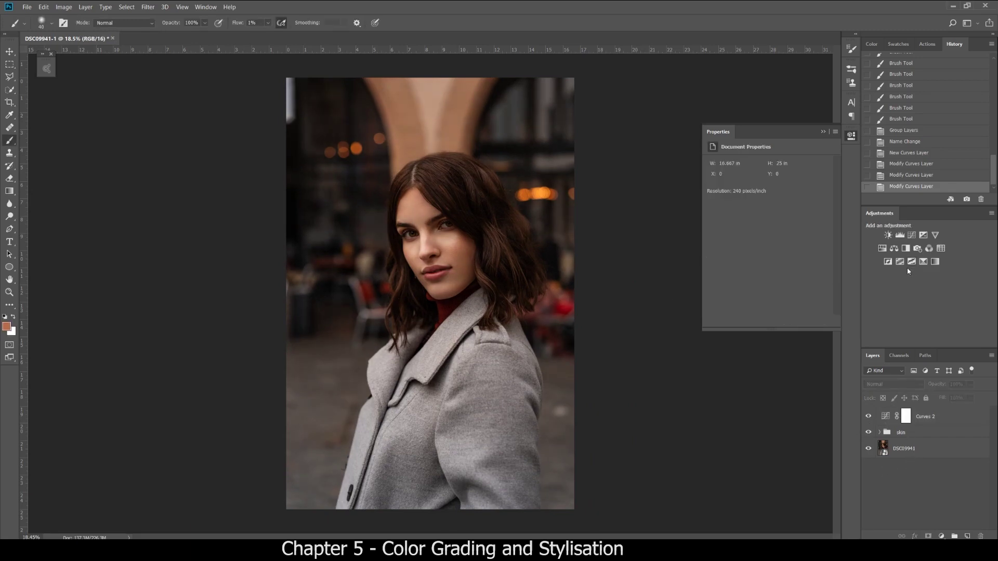
- Add a Selective Color adjustment layer above Curves 2 and choose the Reds range for editing
{"action": "left_click", "coordinate": [923, 264]}
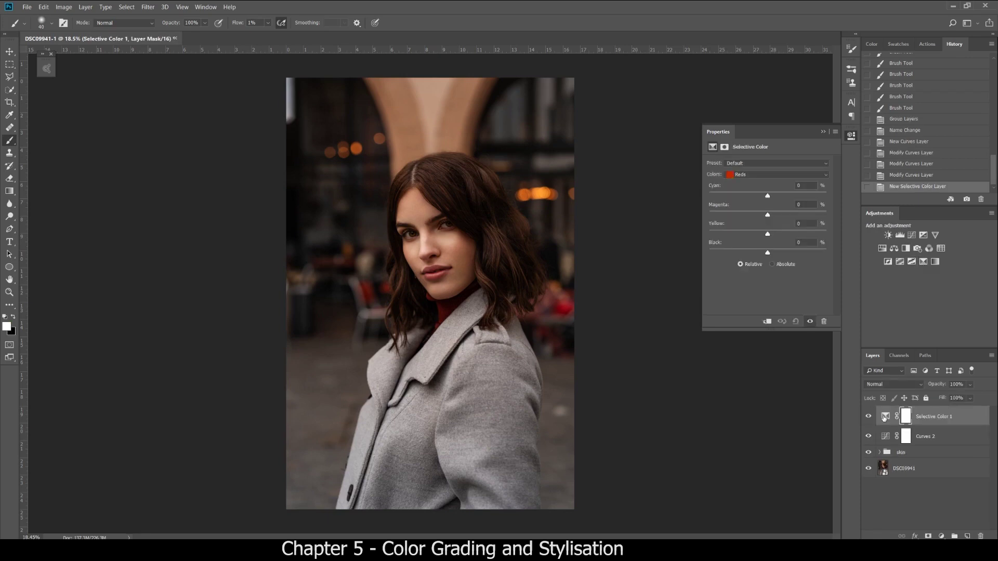
{"action": "left_click", "coordinate": [885, 417]}
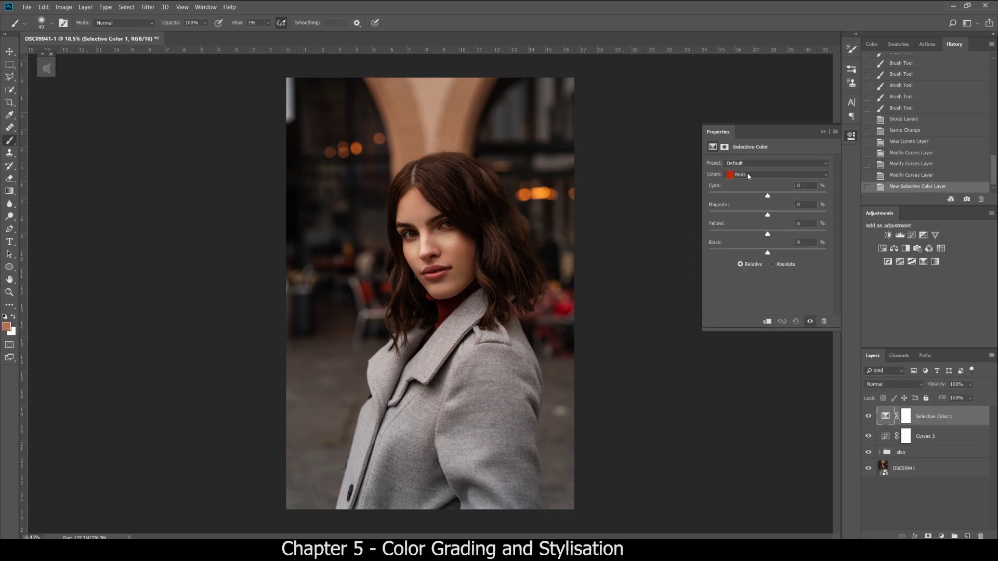
{"action": "left_click", "coordinate": [750, 175]}
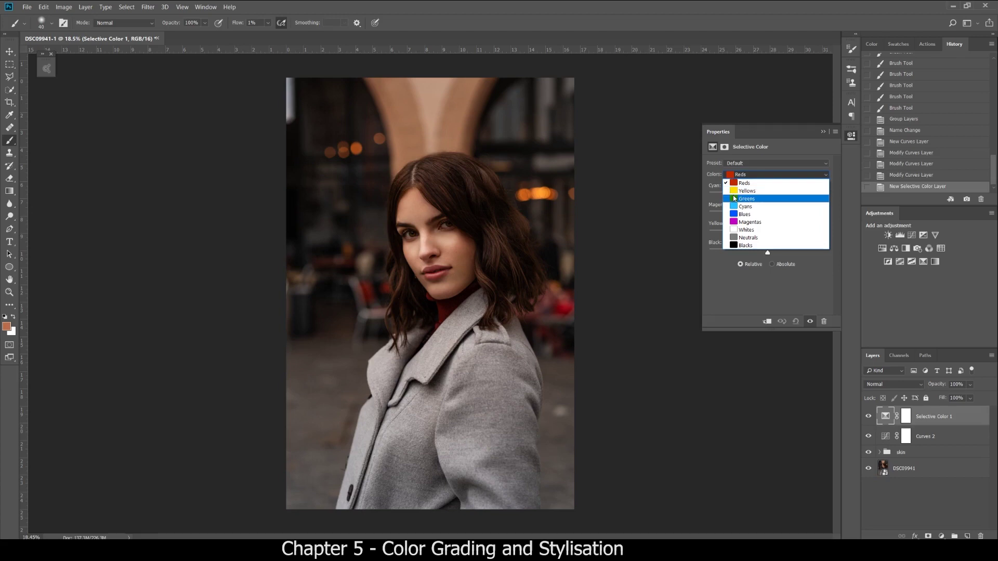
{"action": "left_click", "coordinate": [748, 183]}
- Try out the Cyan adjustment on several Selective Color ranges, including Greens and Magentas, and return to the Reds range
{"action": "left_click_drag", "start_coordinate": [768, 199], "coordinate": [721, 186]}
{"action": "left_click", "coordinate": [777, 175]}
{"action": "left_click", "coordinate": [768, 194]}
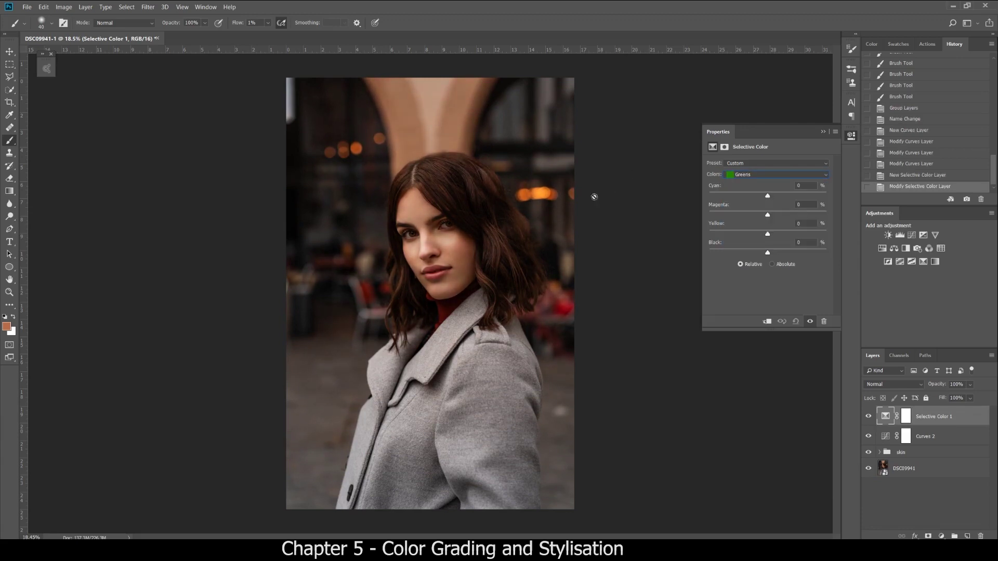
{"action": "left_click_drag", "start_coordinate": [763, 198], "coordinate": [895, 199]}
{"action": "left_click", "coordinate": [754, 174]}
{"action": "left_click", "coordinate": [743, 202]}
{"action": "left_click_drag", "start_coordinate": [769, 194], "coordinate": [787, 195]}
{"action": "left_click", "coordinate": [744, 175]}
{"action": "left_click", "coordinate": [753, 222]}
{"action": "left_click_drag", "start_coordinate": [767, 195], "coordinate": [827, 193]}
{"action": "left_click", "coordinate": [741, 175]}
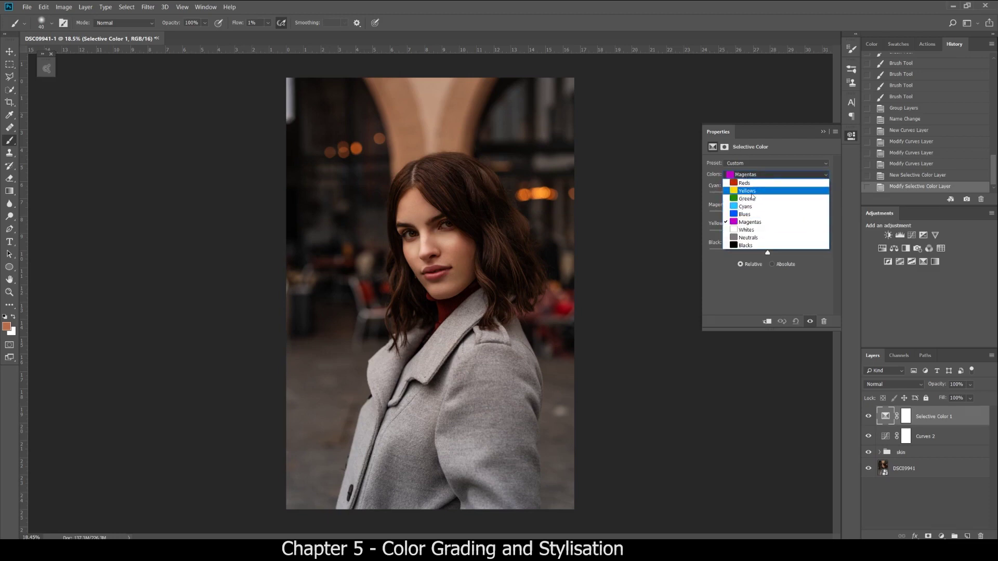
{"action": "left_click", "coordinate": [760, 239]}
{"action": "left_click", "coordinate": [763, 177]}
{"action": "left_click", "coordinate": [748, 175]}
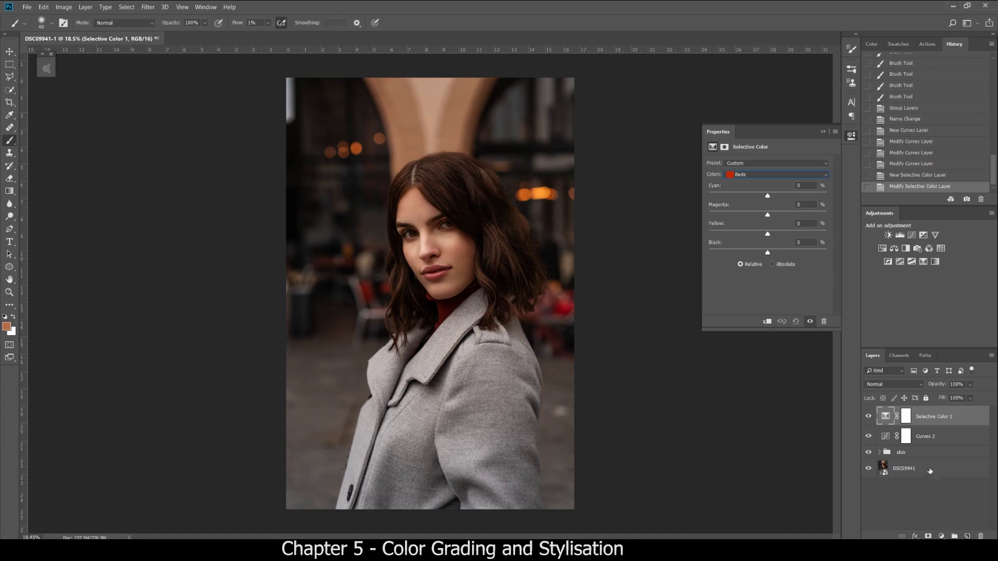
- Start Select and Mask on the Selective Color layer's mask and automatically select the subject, discarding the current selection
{"action": "left_click", "coordinate": [918, 487]}
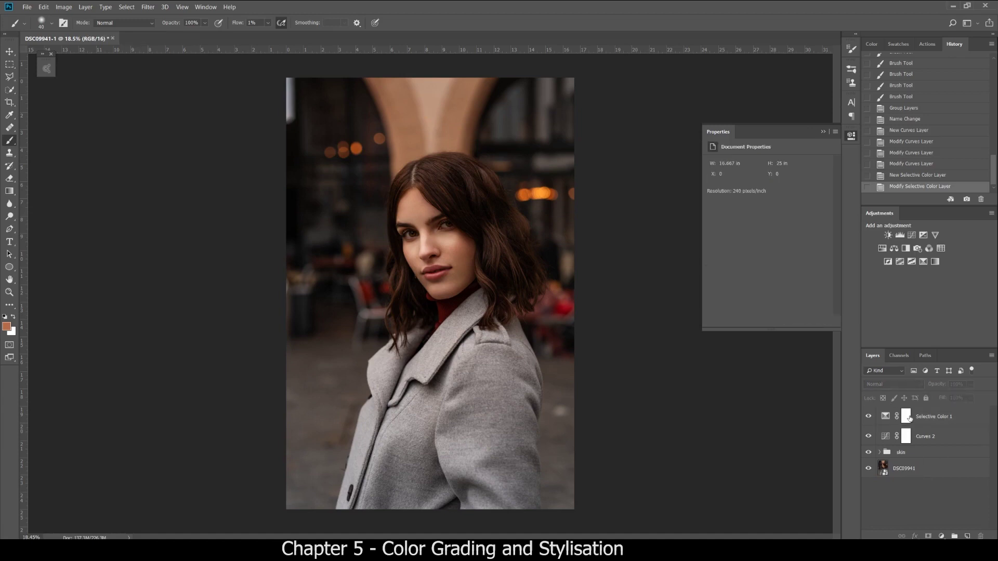
{"action": "left_click", "coordinate": [908, 418]}
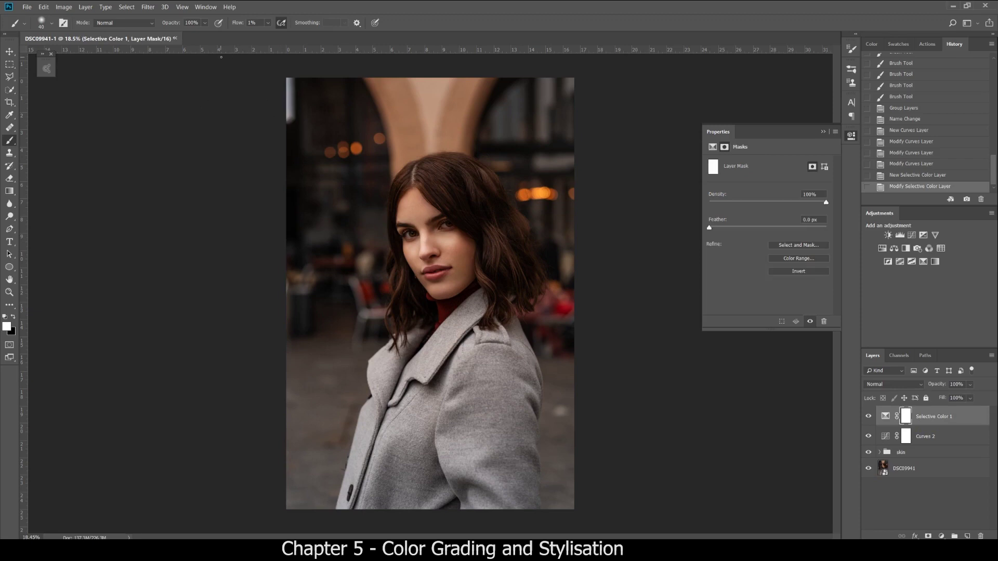
{"action": "left_click", "coordinate": [9, 64]}
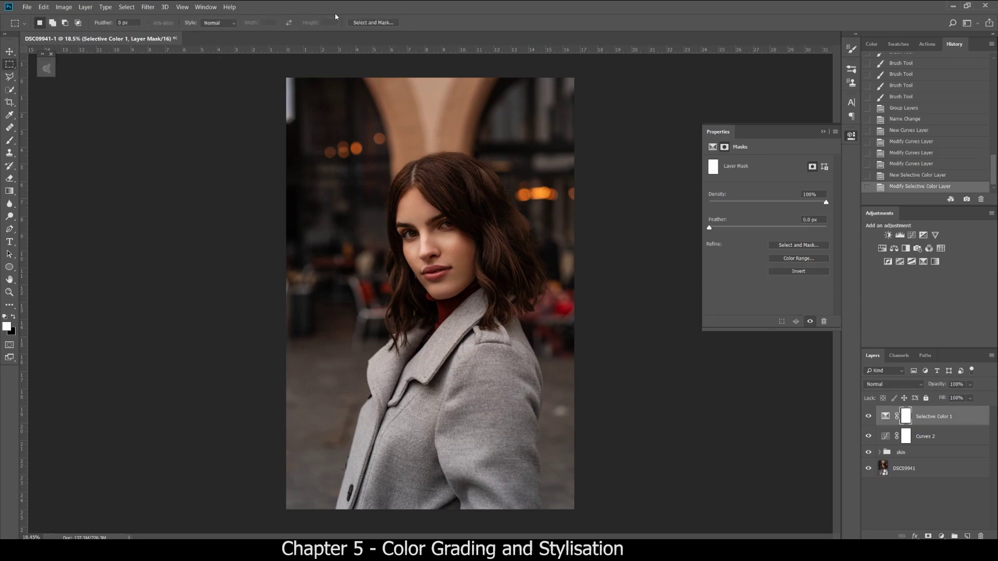
{"action": "right_click", "coordinate": [9, 65]}
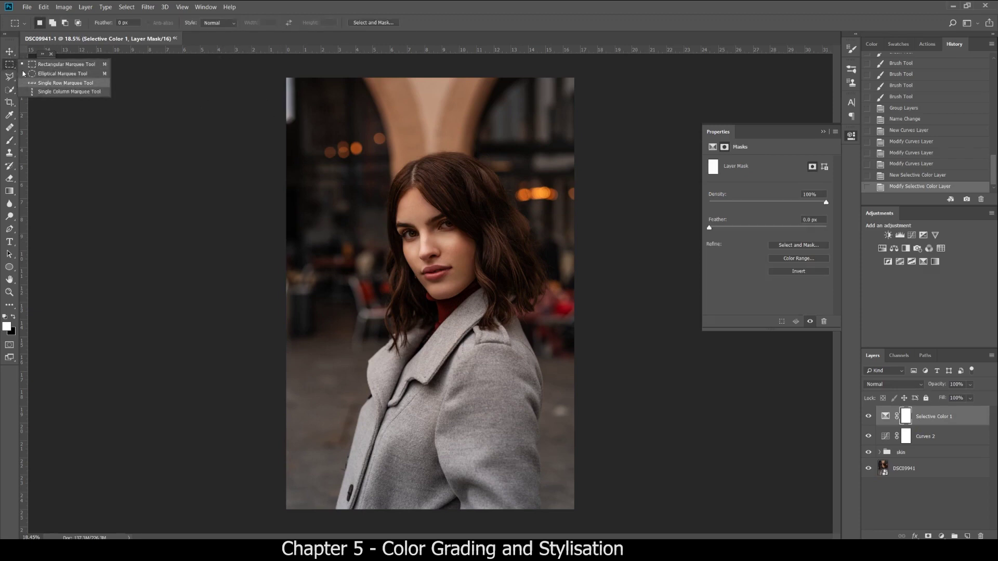
{"action": "left_click", "coordinate": [8, 68]}
{"action": "left_click", "coordinate": [373, 23]}
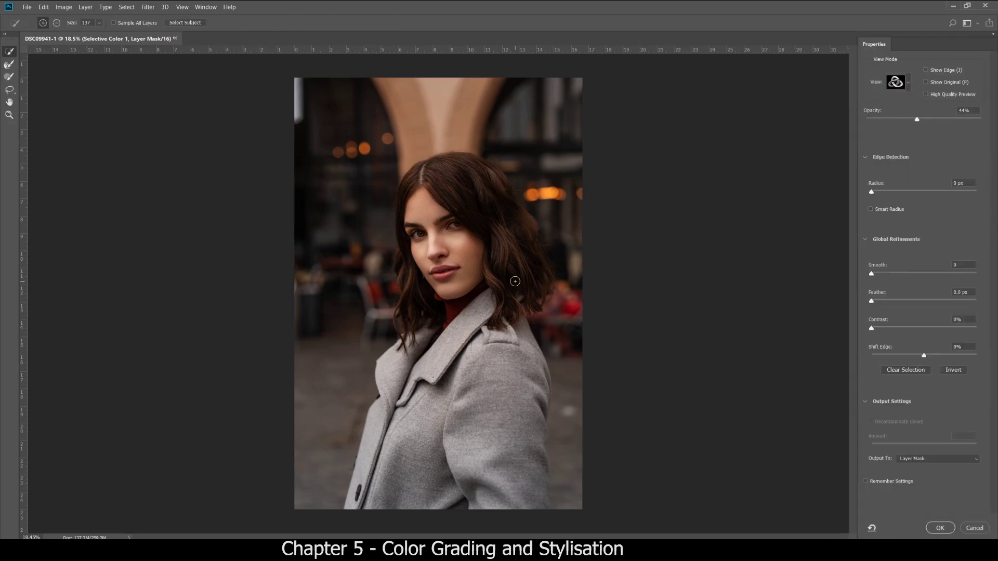
{"action": "left_click", "coordinate": [195, 23]}
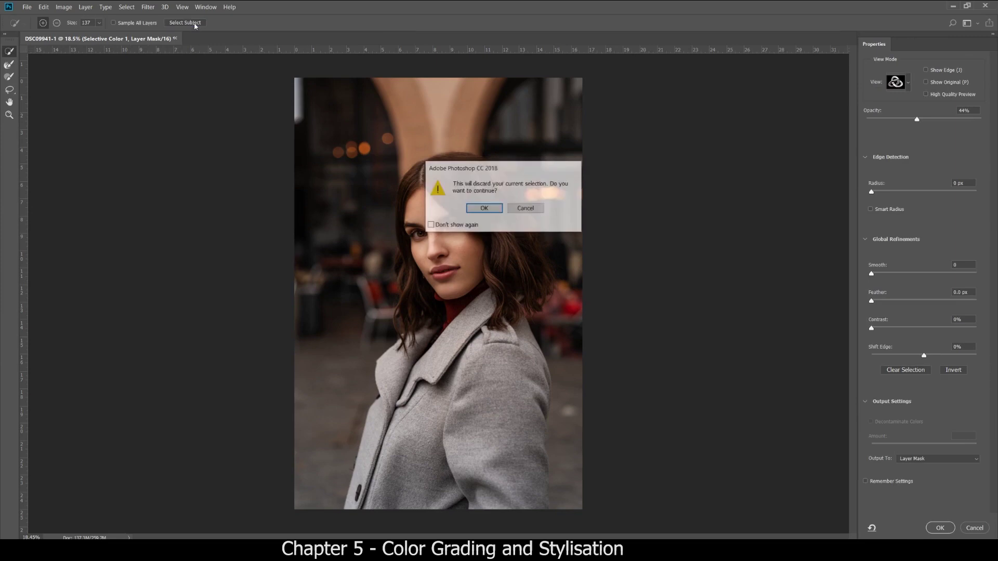
{"action": "left_click", "coordinate": [484, 209]}
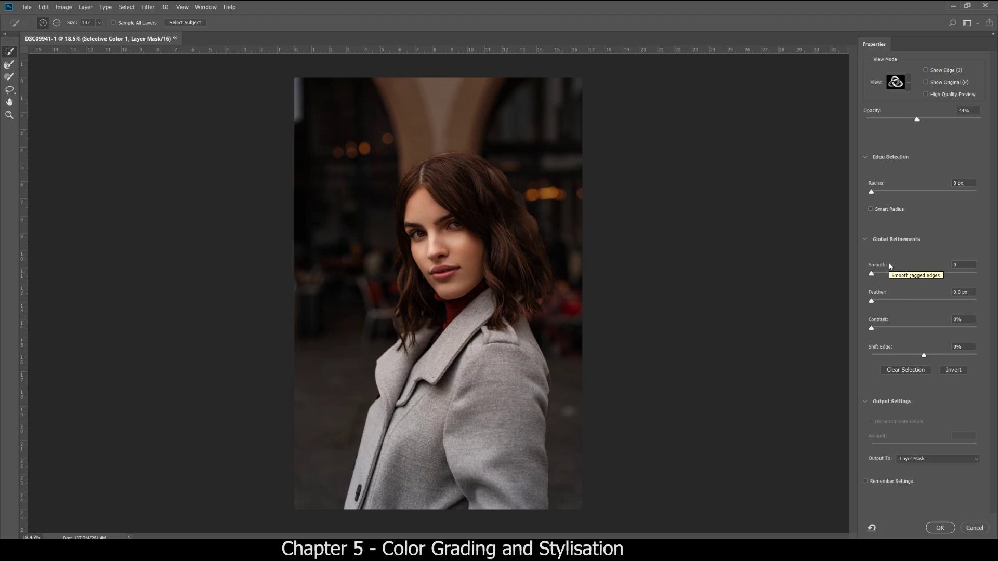
- Refine the subject selection with Smooth 24, Feather 9.2 px and Contrast 14%, and output it to the layer mask
{"action": "left_click_drag", "start_coordinate": [872, 302], "coordinate": [906, 311]}
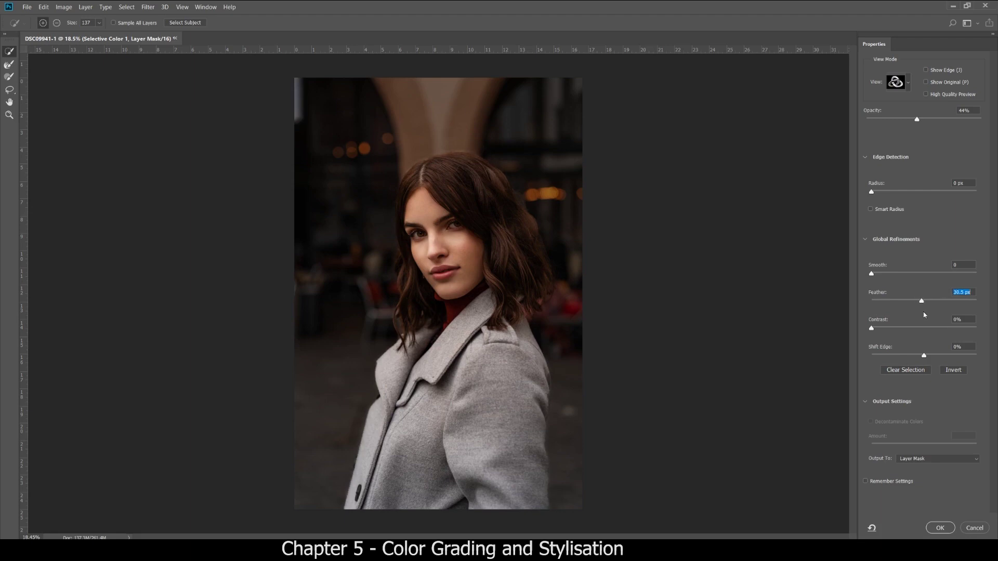
{"action": "left_click_drag", "start_coordinate": [916, 311], "coordinate": [912, 312]}
{"action": "left_click_drag", "start_coordinate": [910, 303], "coordinate": [912, 304]}
{"action": "left_click_drag", "start_coordinate": [872, 274], "coordinate": [891, 276]}
{"action": "left_click_drag", "start_coordinate": [874, 329], "coordinate": [887, 330]}
{"action": "left_click", "coordinate": [907, 459]}
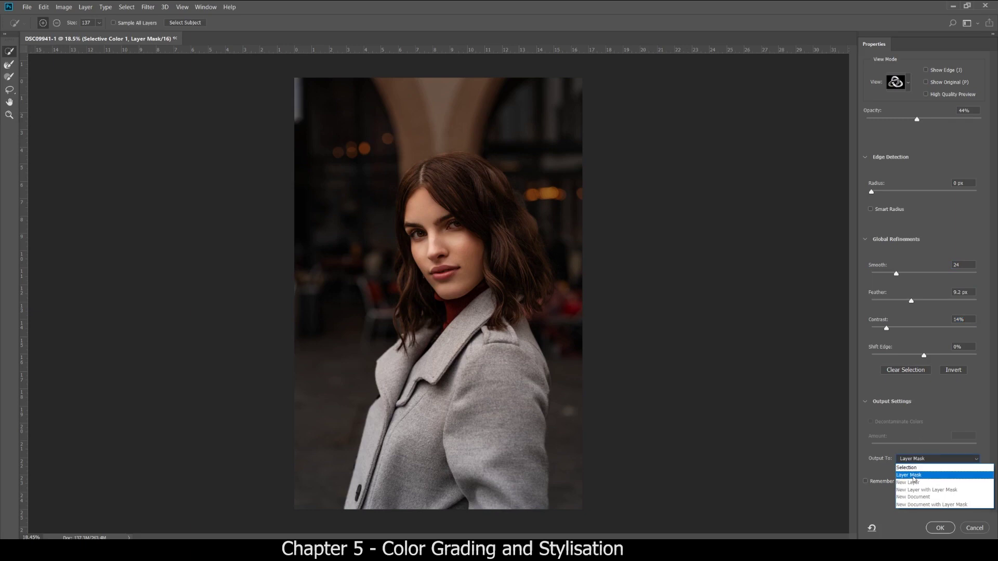
{"action": "left_click", "coordinate": [913, 477]}
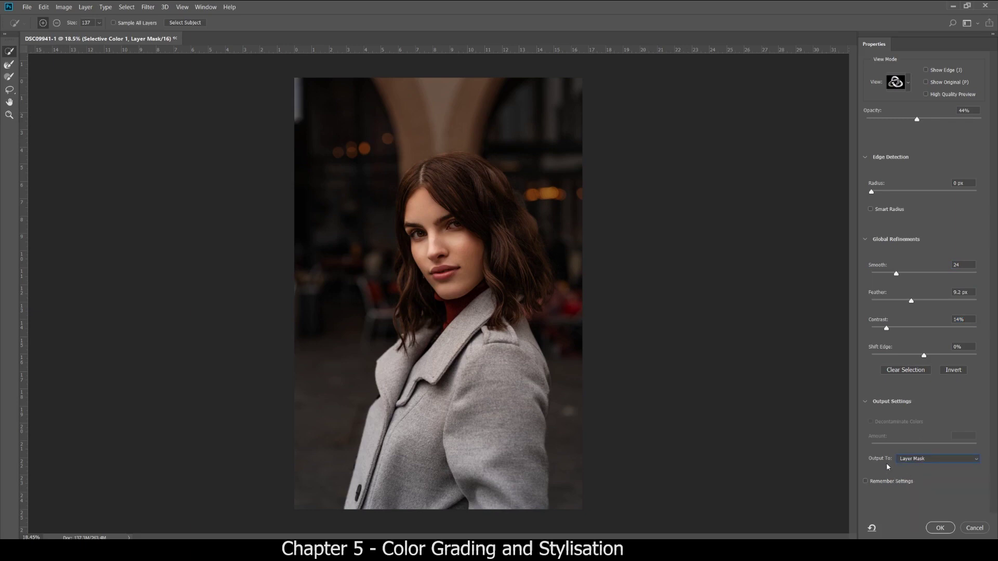
{"action": "left_click", "coordinate": [939, 528]}
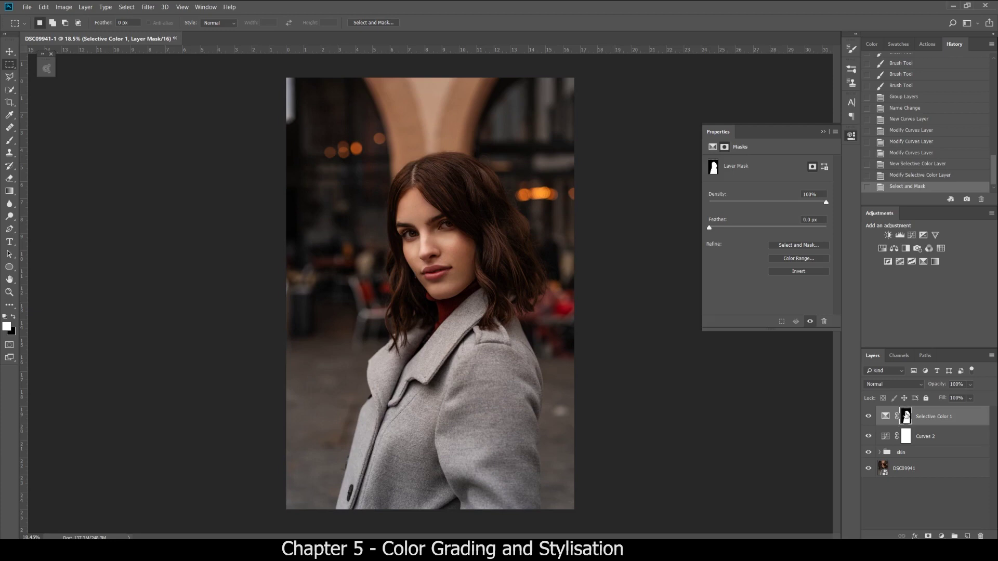
- Invert the Selective Color layer's mask and show it as a red overlay to inspect its edges around the subject
{"action": "left_click", "coordinate": [900, 508]}
{"action": "left_click", "coordinate": [906, 418]}
{"action": "key", "text": "ctrl+i"}
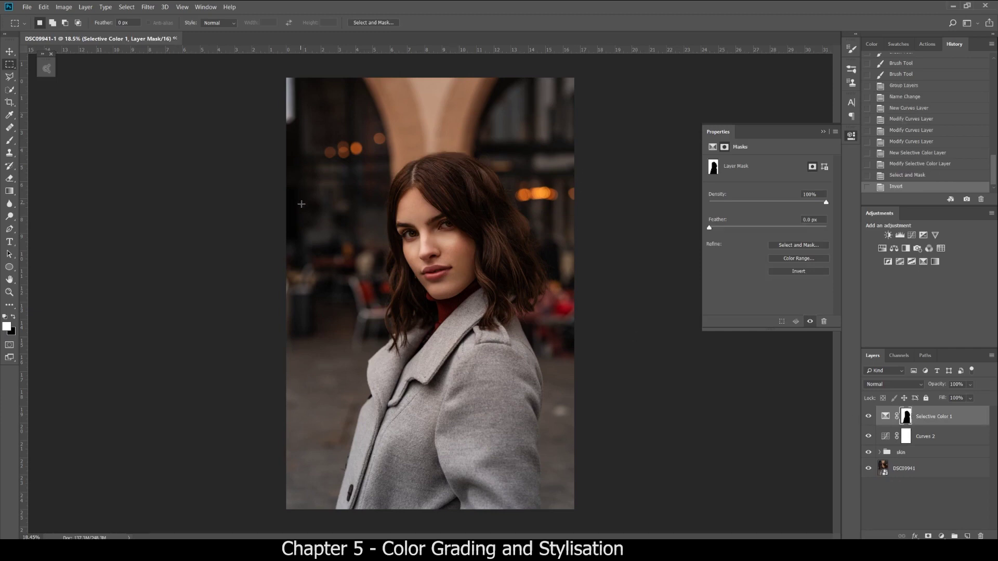
{"action": "left_click", "coordinate": [907, 419], "text": "alt+shift"}
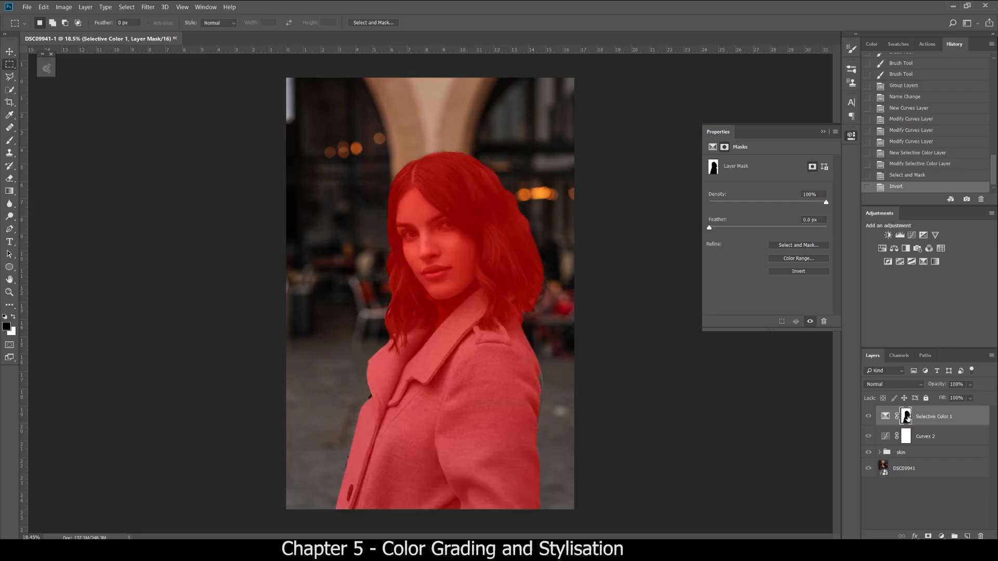
{"action": "scroll", "coordinate": [398, 383], "scroll_direction": "up", "scroll_amount": 3}
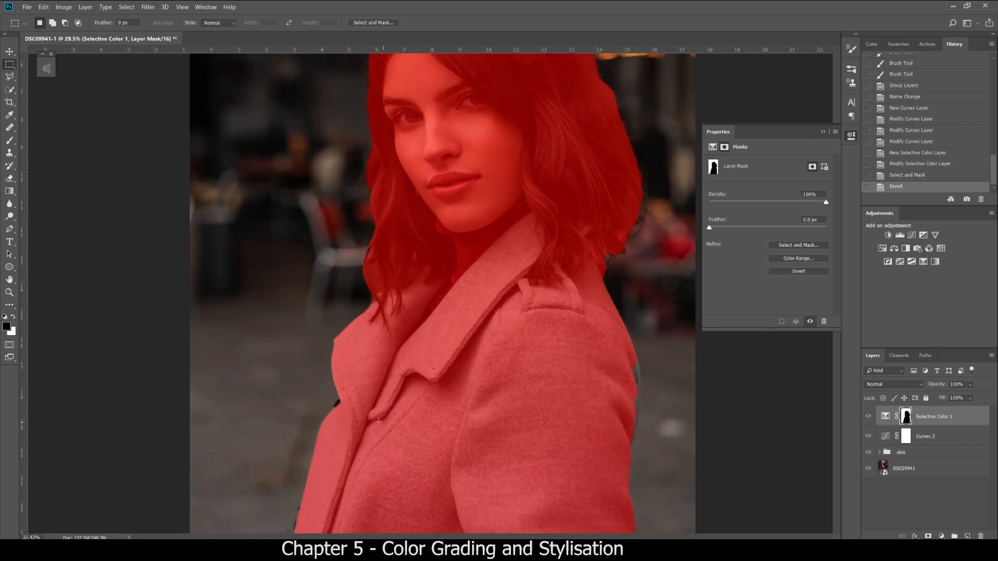
{"action": "scroll", "coordinate": [341, 421], "scroll_direction": "down", "scroll_amount": 3}
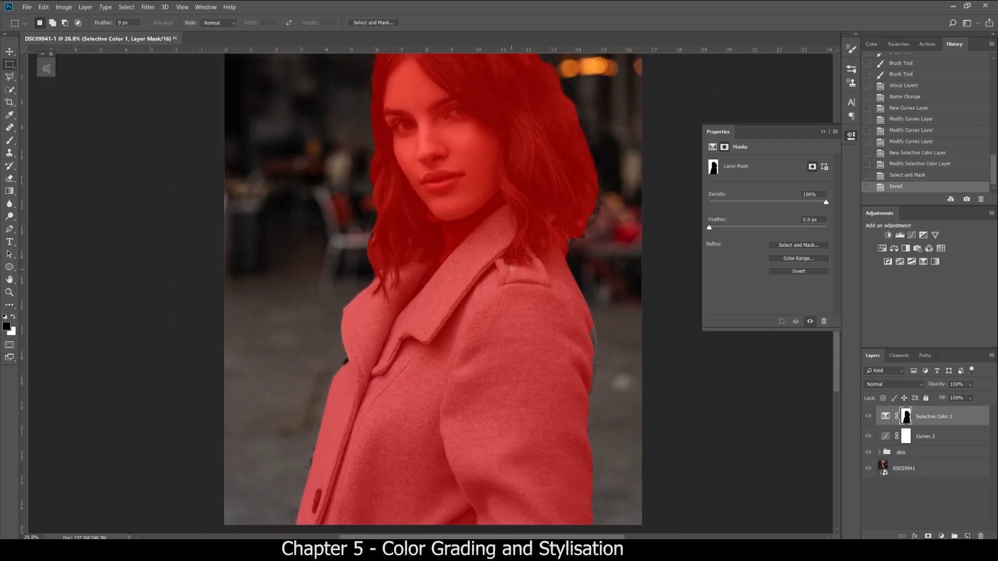
{"action": "scroll", "coordinate": [512, 270], "scroll_direction": "up", "scroll_amount": 2}
{"action": "scroll", "coordinate": [512, 270], "scroll_direction": "up", "scroll_amount": 2}
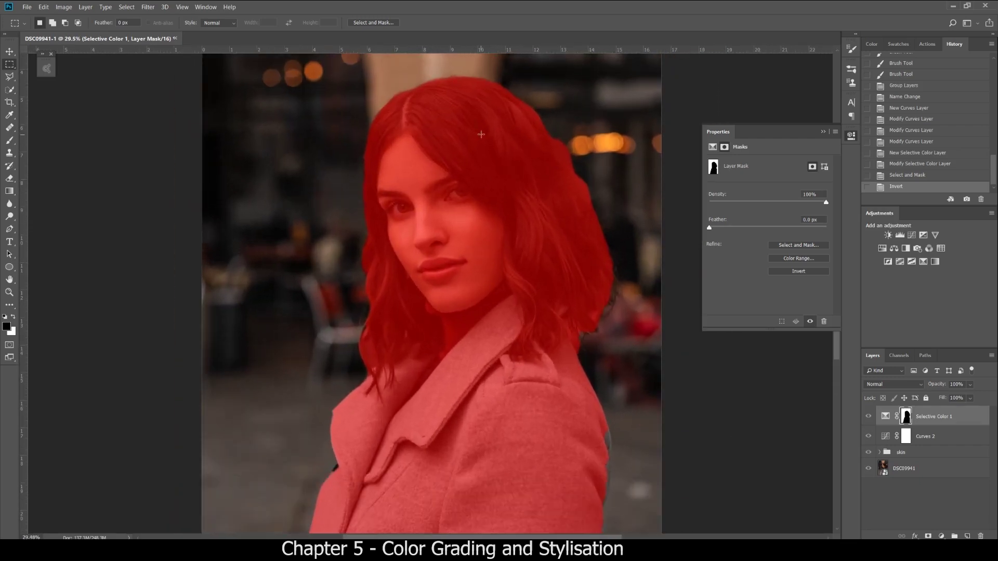
{"action": "scroll", "coordinate": [618, 410], "scroll_direction": "up", "scroll_amount": 3}
{"action": "scroll", "coordinate": [520, 364], "scroll_direction": "down", "scroll_amount": 2}
- Set up the Brush tool for mask painting with 100% flow and a larger tip
{"action": "key", "text": "b"}
{"action": "key", "text": "F5"}
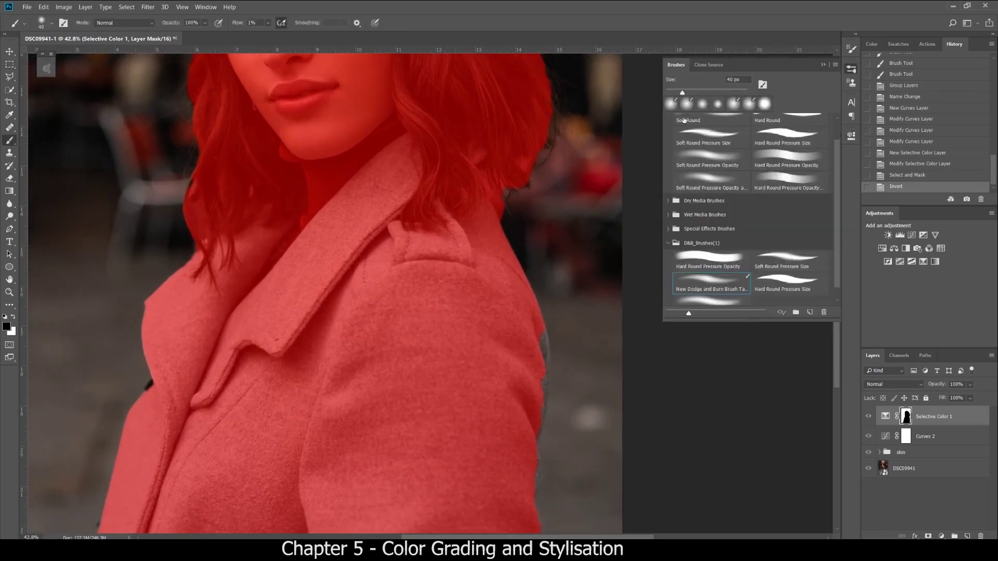
{"action": "scroll", "coordinate": [743, 124], "scroll_direction": "up", "scroll_amount": 1}
{"action": "key", "text": "F5"}
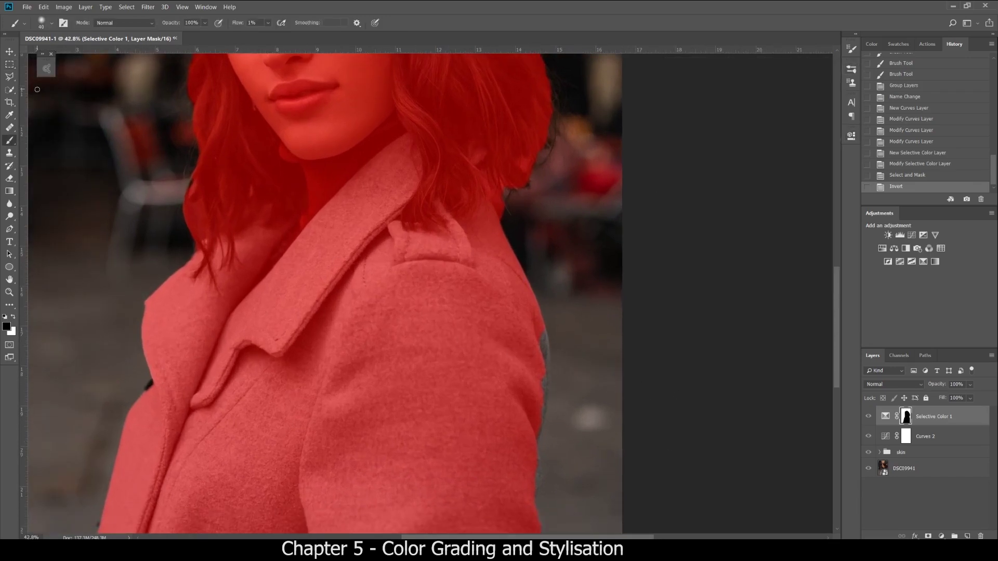
{"action": "left_click_drag", "start_coordinate": [232, 22], "coordinate": [284, 23]}
{"action": "left_click_drag", "start_coordinate": [432, 318], "coordinate": [460, 317]}
{"action": "left_click_drag", "start_coordinate": [442, 303], "coordinate": [443, 325]}
{"action": "left_click_drag", "start_coordinate": [441, 363], "coordinate": [443, 366]}
{"action": "left_click", "coordinate": [64, 22]}
{"action": "left_click", "coordinate": [64, 22]}
{"action": "left_click", "coordinate": [51, 23]}
{"action": "left_click", "coordinate": [274, 4]}
- Paint black on the mask over the uncovered patches along the back edge of the coat sleeve
{"action": "scroll", "coordinate": [475, 290], "scroll_direction": "down", "scroll_amount": 2}
{"action": "scroll", "coordinate": [572, 382], "scroll_direction": "up", "scroll_amount": 3}
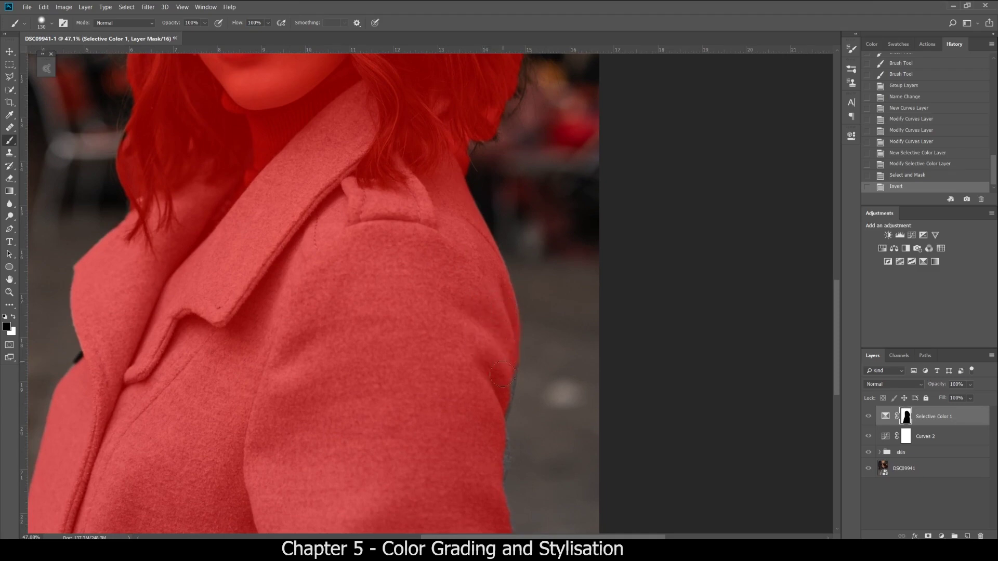
{"action": "left_click_drag", "start_coordinate": [494, 416], "coordinate": [499, 383]}
{"action": "scroll", "coordinate": [529, 363], "scroll_direction": "down", "scroll_amount": 3}
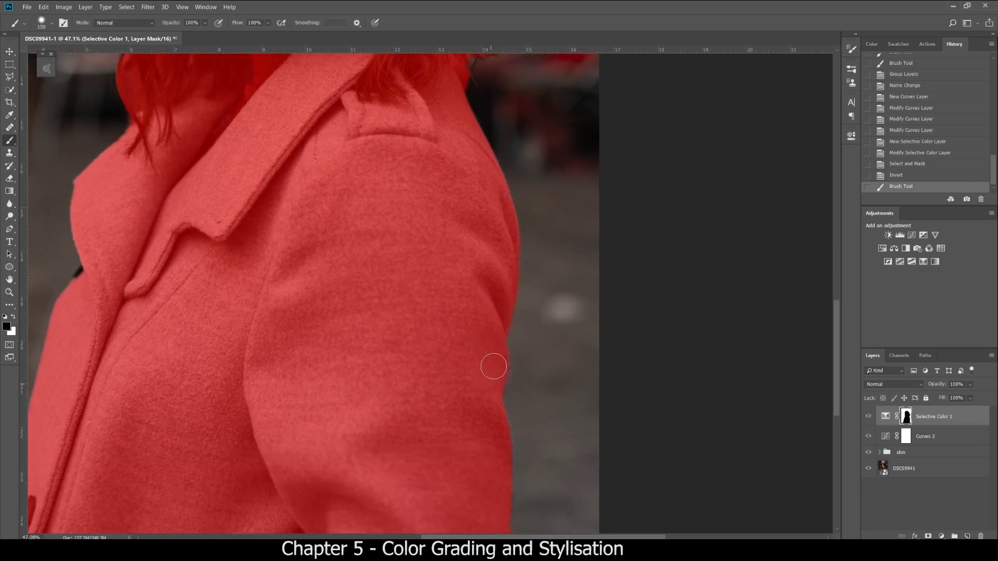
- Paint black on the Selective Color 1 mask along the coat sleeve's edge and over the hair ends beside the collar
{"action": "left_click_drag", "start_coordinate": [493, 353], "coordinate": [491, 390]}
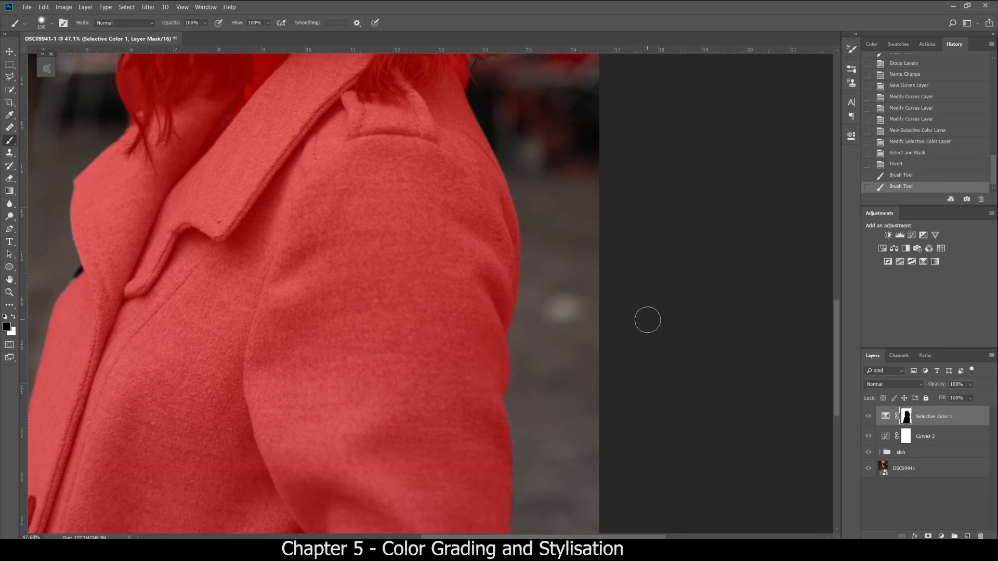
{"action": "scroll", "coordinate": [650, 319], "scroll_direction": "down", "scroll_amount": 2}
{"action": "scroll", "coordinate": [471, 254], "scroll_direction": "up", "scroll_amount": 3}
{"action": "scroll", "coordinate": [443, 138], "scroll_direction": "down", "scroll_amount": 2}
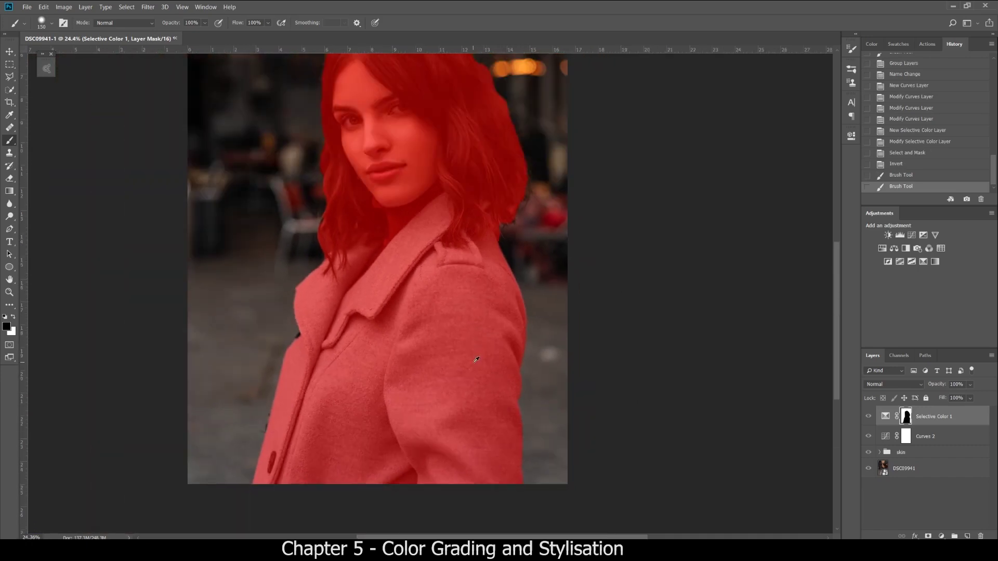
{"action": "scroll", "coordinate": [443, 138], "scroll_direction": "up", "scroll_amount": 2}
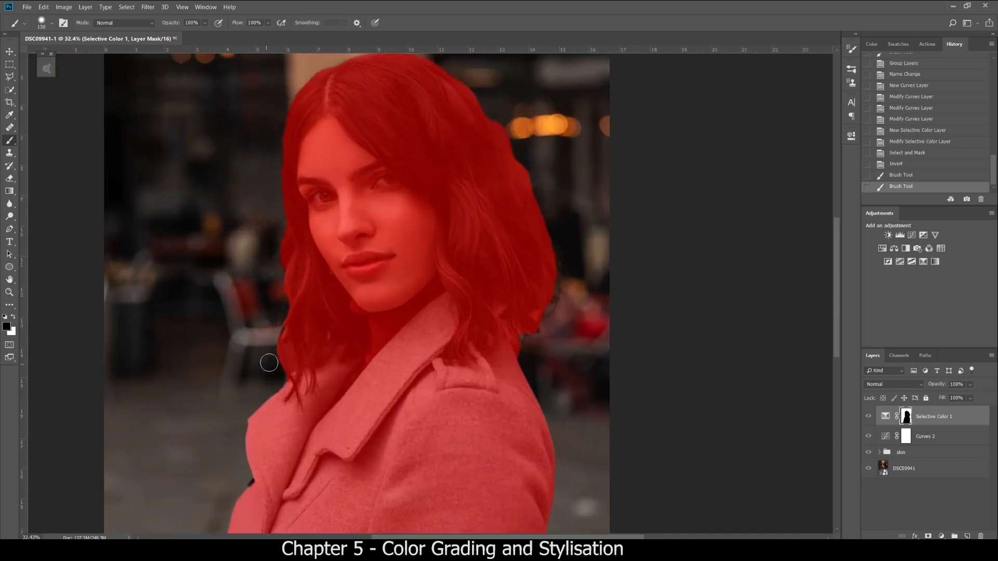
{"action": "key", "text": "bracketleft"}
{"action": "left_click", "coordinate": [287, 337]}
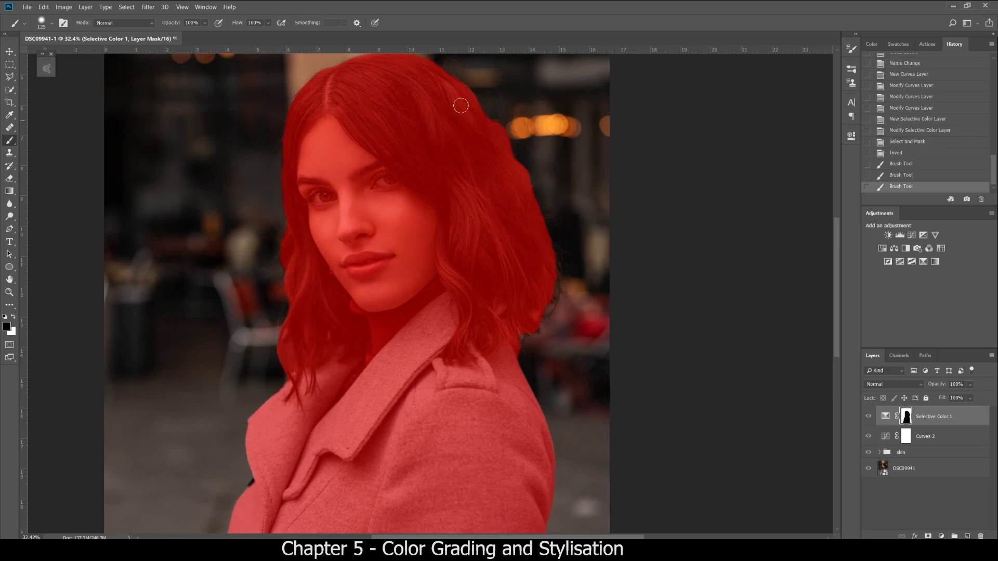
{"action": "key", "text": "x"}
{"action": "mouse_move", "coordinate": [388, 197]}
{"action": "left_mouse_down"}
{"action": "mouse_move", "coordinate": [405, 244]}
{"action": "mouse_move", "coordinate": [395, 278]}
{"action": "mouse_move", "coordinate": [368, 260]}
{"action": "left_mouse_up"}
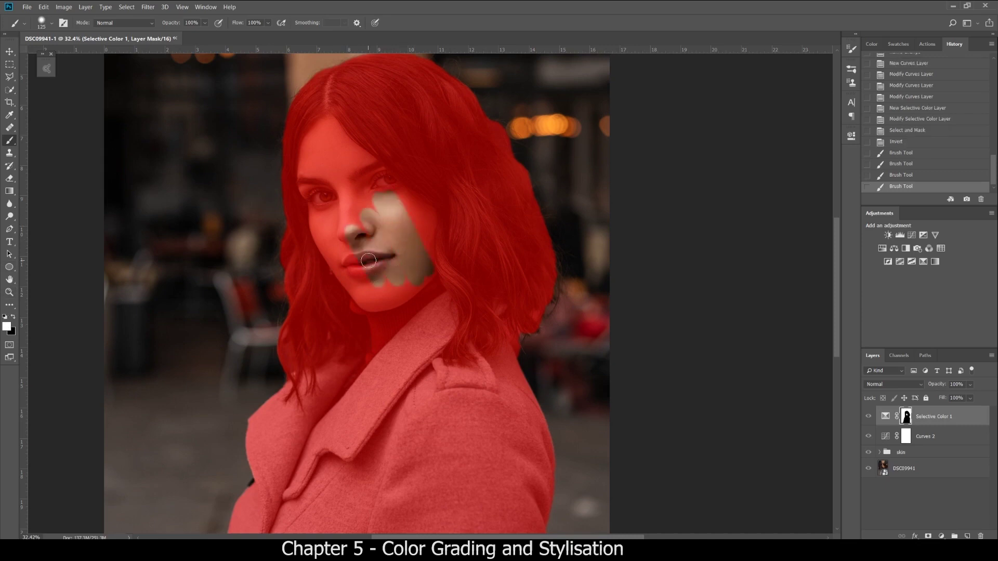
{"action": "key", "text": "ctrl+z"}
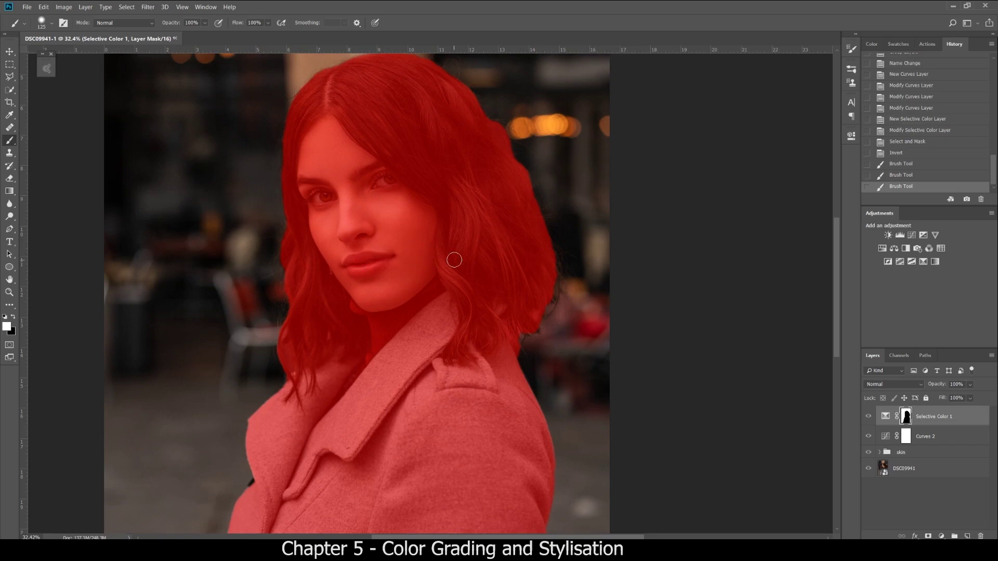
- Switch from the mask to the Selective Color 1 adjustment and open its color settings
{"action": "scroll", "coordinate": [507, 247], "scroll_direction": "down", "scroll_amount": 3}
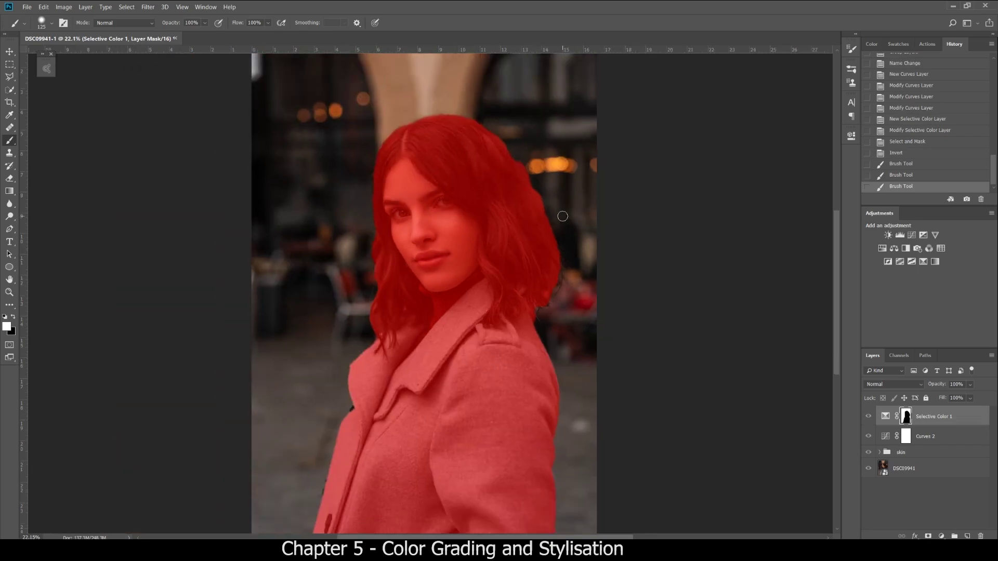
{"action": "scroll", "coordinate": [566, 214], "scroll_direction": "up", "scroll_amount": 2}
{"action": "scroll", "coordinate": [581, 138], "scroll_direction": "up", "scroll_amount": 3}
{"action": "scroll", "coordinate": [581, 138], "scroll_direction": "down", "scroll_amount": 6}
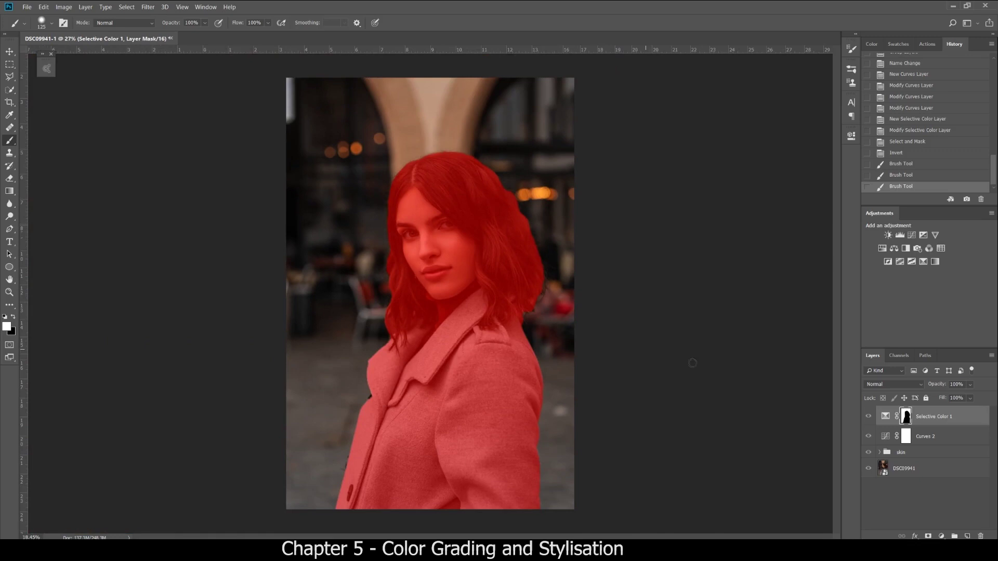
{"action": "left_click", "coordinate": [886, 418]}
{"action": "scroll", "coordinate": [458, 213], "scroll_direction": "down", "scroll_amount": 2}
{"action": "scroll", "coordinate": [459, 213], "scroll_direction": "up", "scroll_amount": 3}
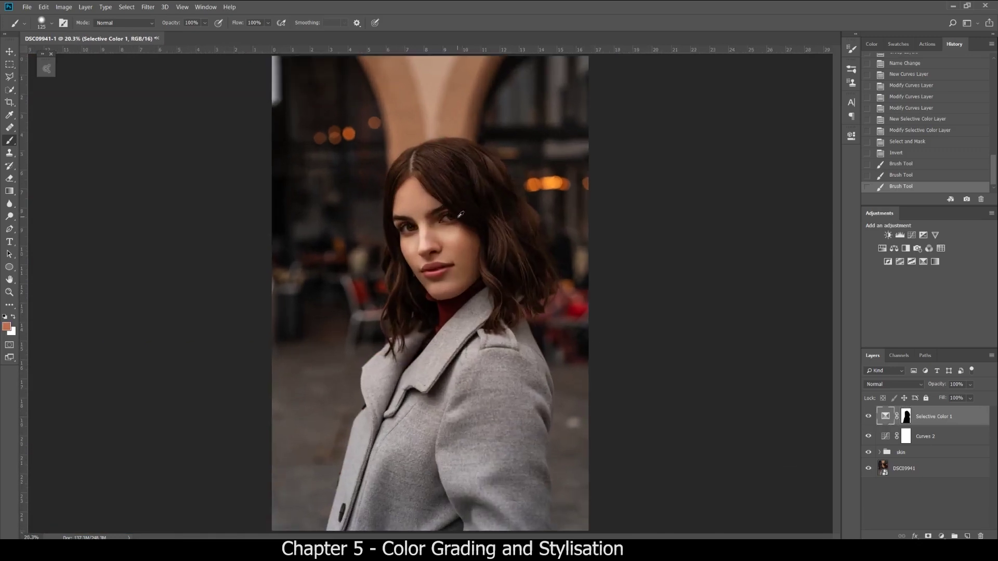
{"action": "double_click", "coordinate": [885, 418]}
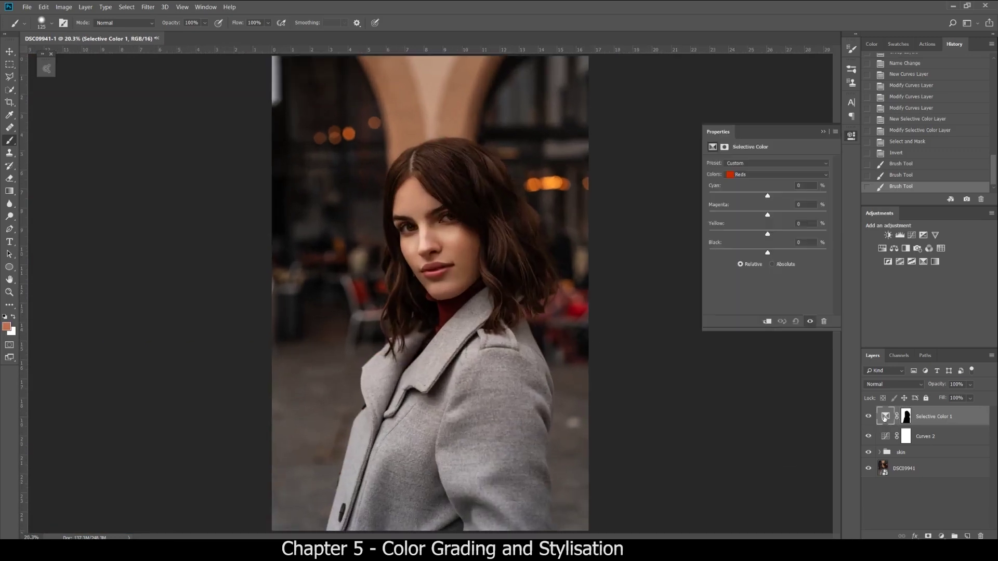
{"action": "left_click", "coordinate": [768, 196]}
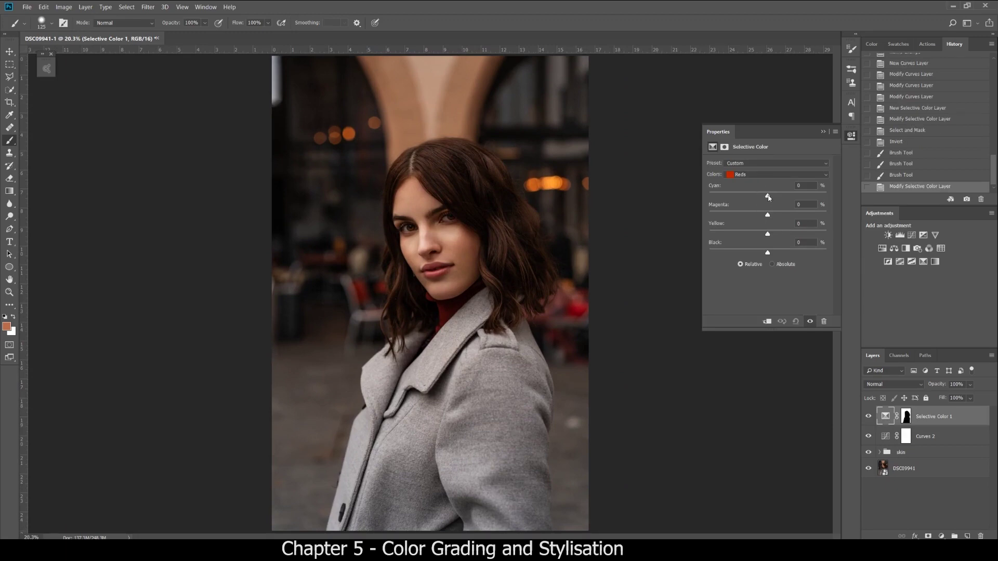
{"action": "left_click_drag", "start_coordinate": [768, 197], "coordinate": [738, 197]}
{"action": "key", "text": "ctrl+z"}
- Open Adobe Color Themes and set the wheel's color rule to Complementary
{"action": "left_click", "coordinate": [46, 68]}
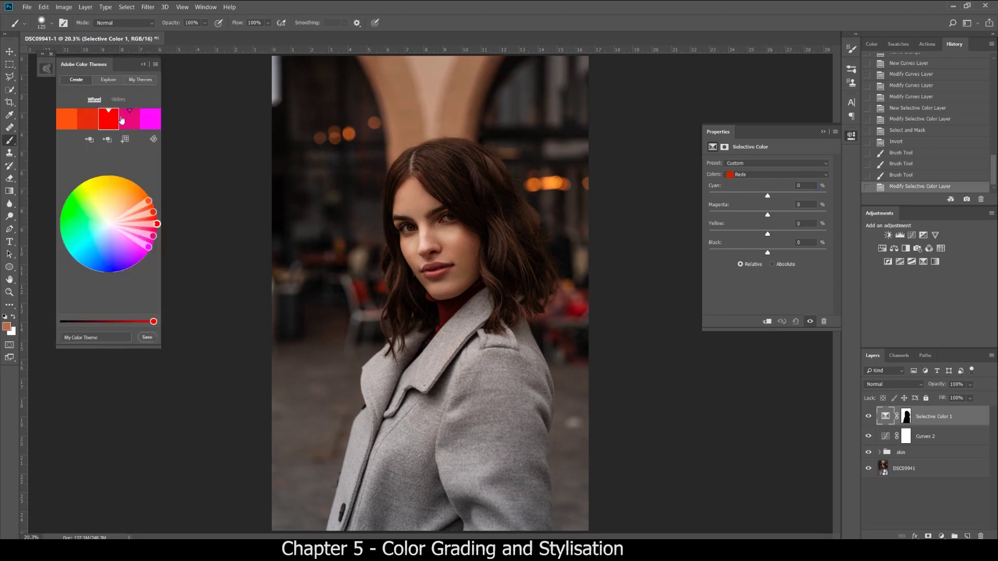
{"action": "left_click", "coordinate": [153, 139]}
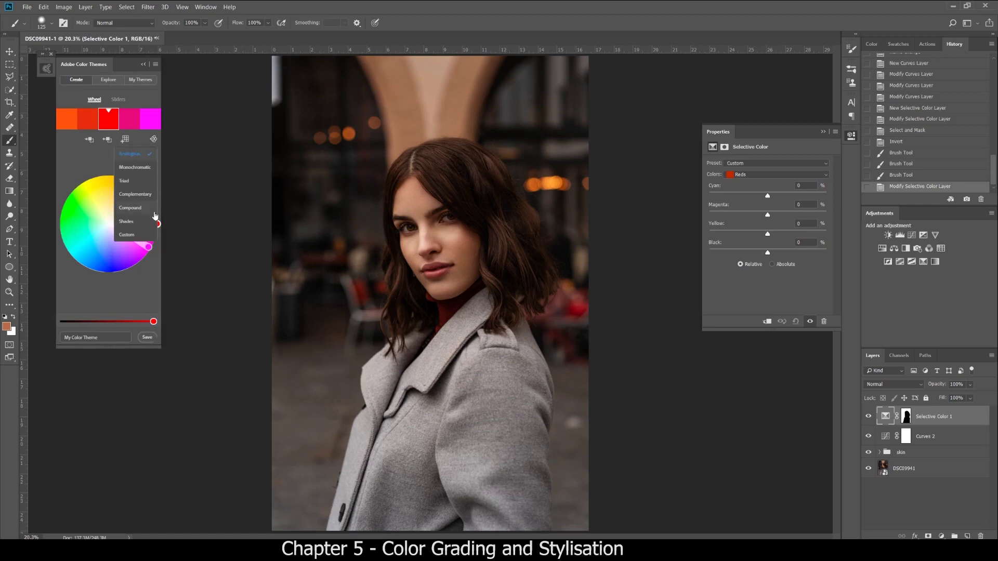
{"action": "left_click", "coordinate": [135, 194]}
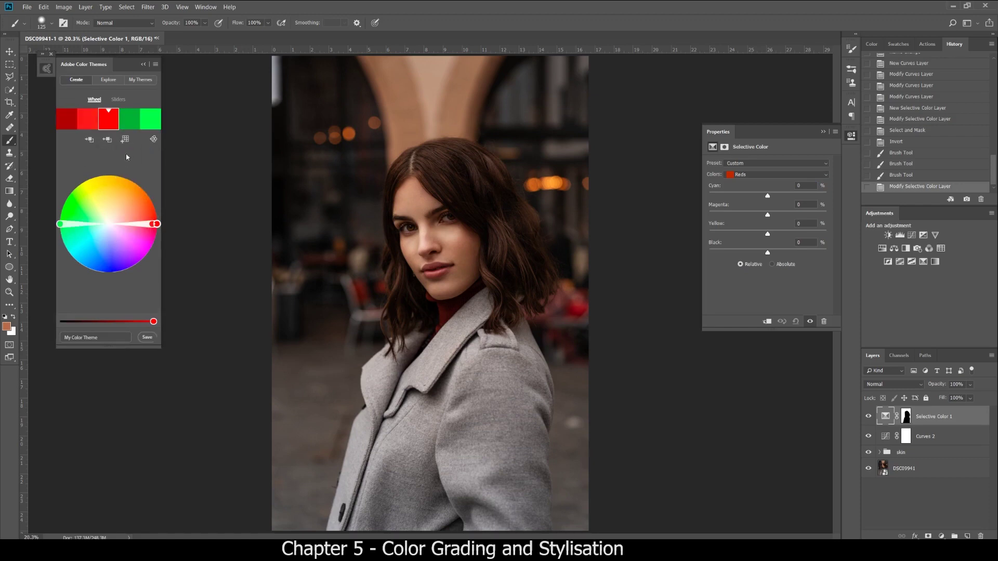
{"action": "left_click", "coordinate": [154, 139]}
{"action": "left_click", "coordinate": [155, 140]}
- Sample the skin tone from the woman's face and assign it to the theme's fourth swatch
{"action": "left_click_drag", "start_coordinate": [436, 245], "coordinate": [457, 244]}
{"action": "left_click", "coordinate": [129, 120]}
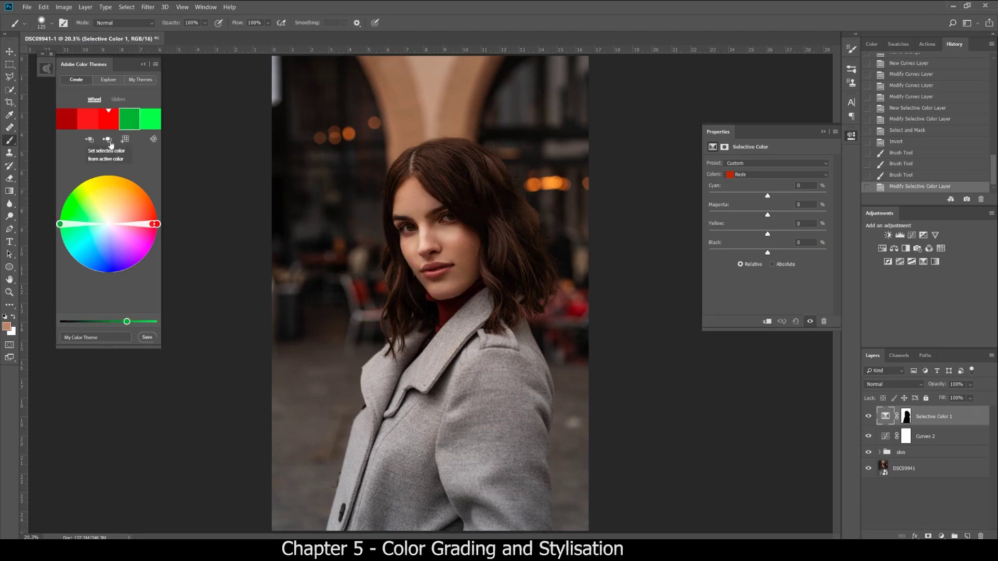
{"action": "left_click", "coordinate": [107, 140]}
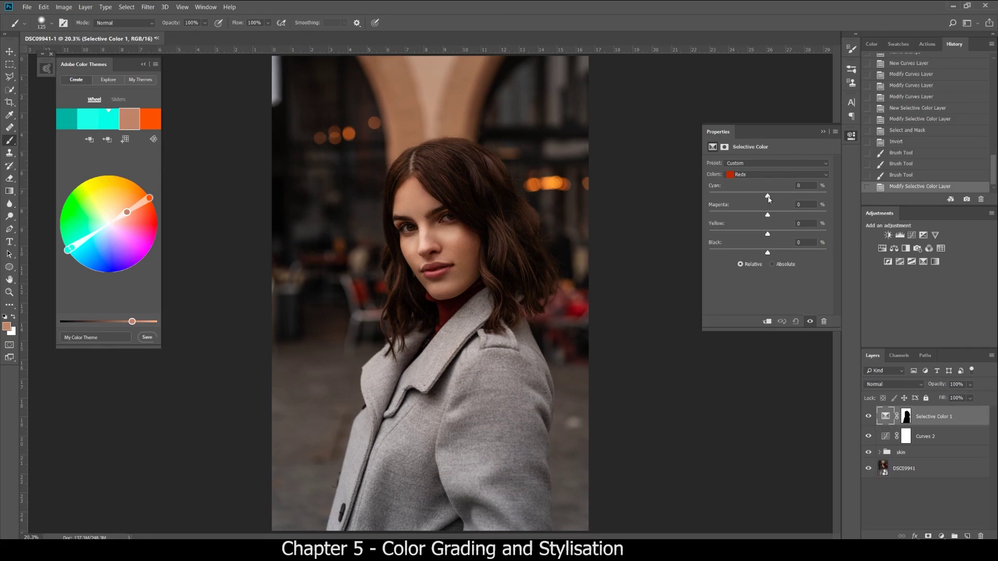
- Lower cyan and raise magenta and yellow for the Reds in Selective Color 1
{"action": "left_click_drag", "start_coordinate": [769, 198], "coordinate": [723, 200]}
{"action": "left_click_drag", "start_coordinate": [767, 215], "coordinate": [774, 239]}
{"action": "scroll", "coordinate": [738, 179], "scroll_direction": "down", "scroll_amount": 1}
{"action": "scroll", "coordinate": [363, 190], "scroll_direction": "down", "scroll_amount": 1}
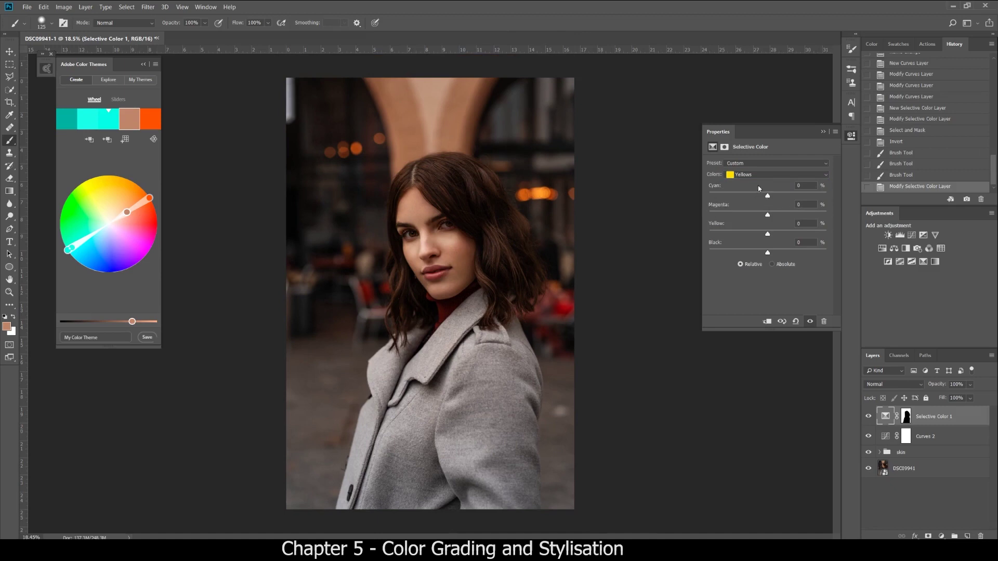
- Set the Yellows to cyan -16, magenta +12 and yellow +14, and compare the image with the adjustment hidden and shown
{"action": "left_click_drag", "start_coordinate": [772, 199], "coordinate": [752, 199]}
{"action": "left_click_drag", "start_coordinate": [764, 214], "coordinate": [776, 237]}
{"action": "scroll", "coordinate": [657, 227], "scroll_direction": "down", "scroll_amount": 2}
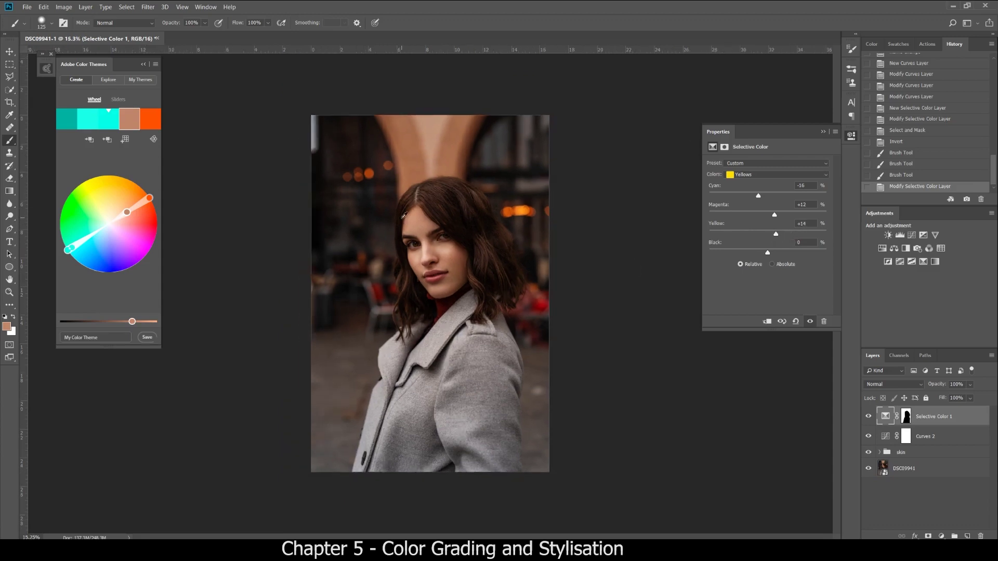
{"action": "left_click", "coordinate": [871, 418]}
{"action": "left_click", "coordinate": [872, 418]}
{"action": "left_click", "coordinate": [869, 417]}
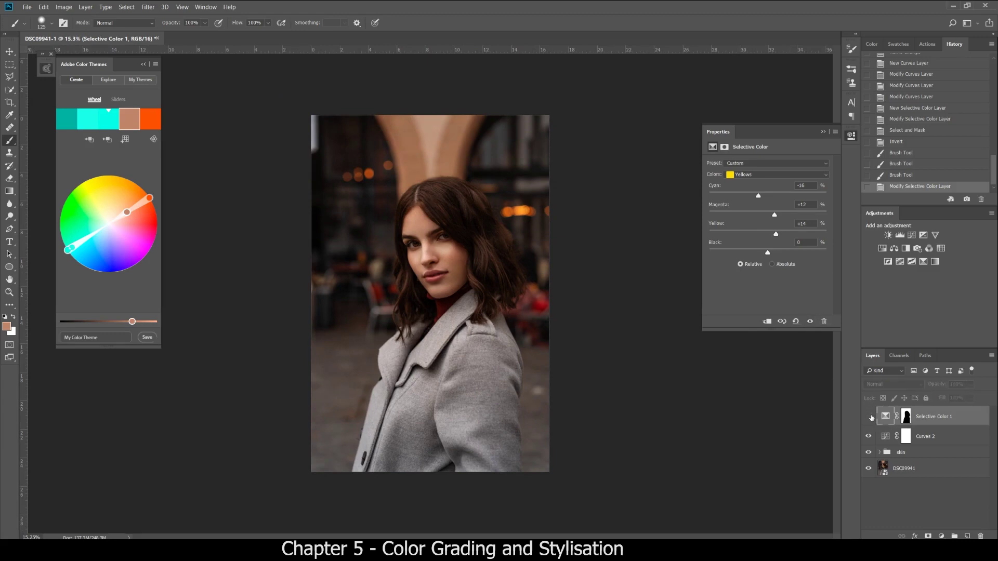
{"action": "left_click", "coordinate": [871, 417]}
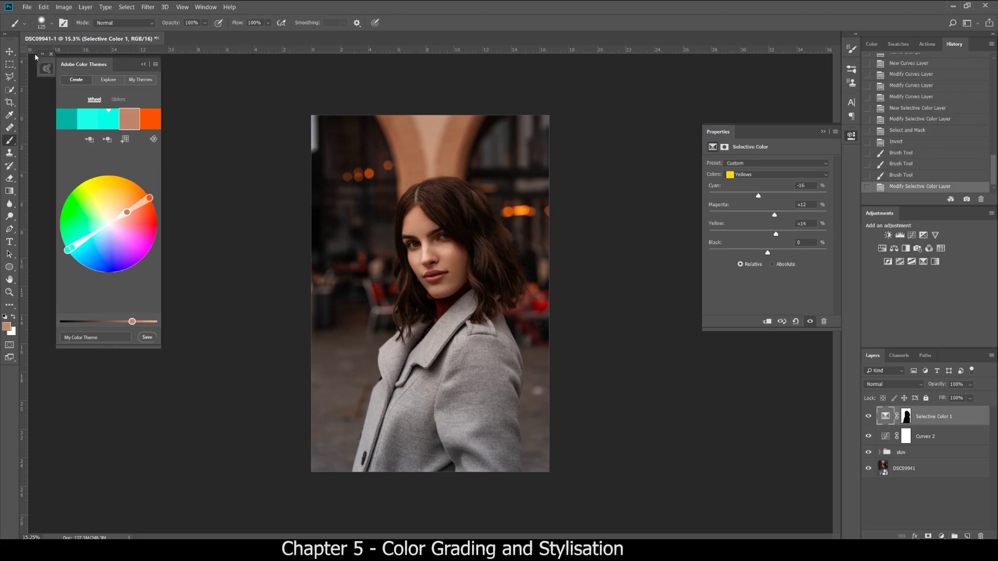
- Mask the arch above the woman's head out of Selective Color 1 by painting it black with a 500 px brush
{"action": "key", "text": "v"}
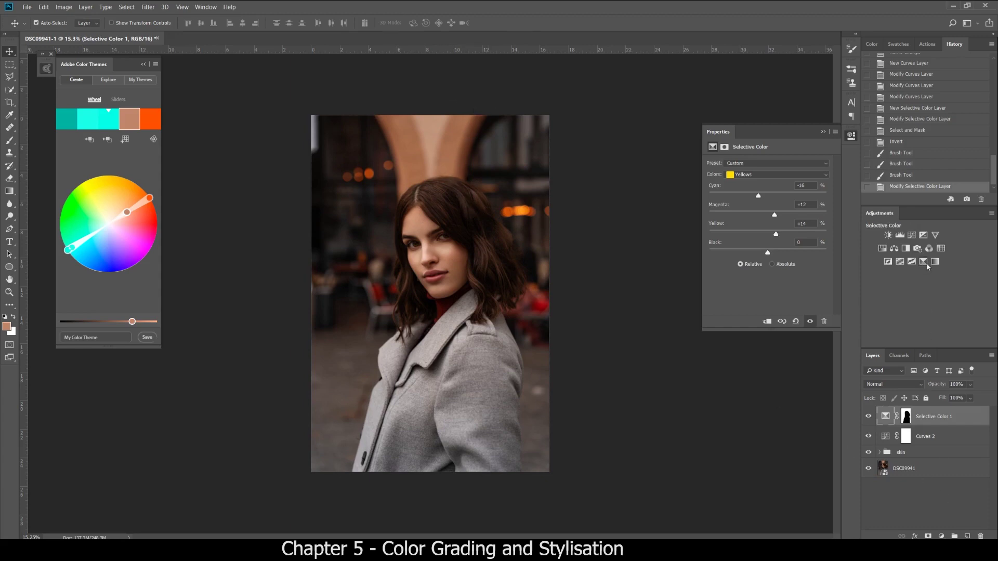
{"action": "left_click", "coordinate": [905, 418]}
{"action": "key", "text": "backslash"}
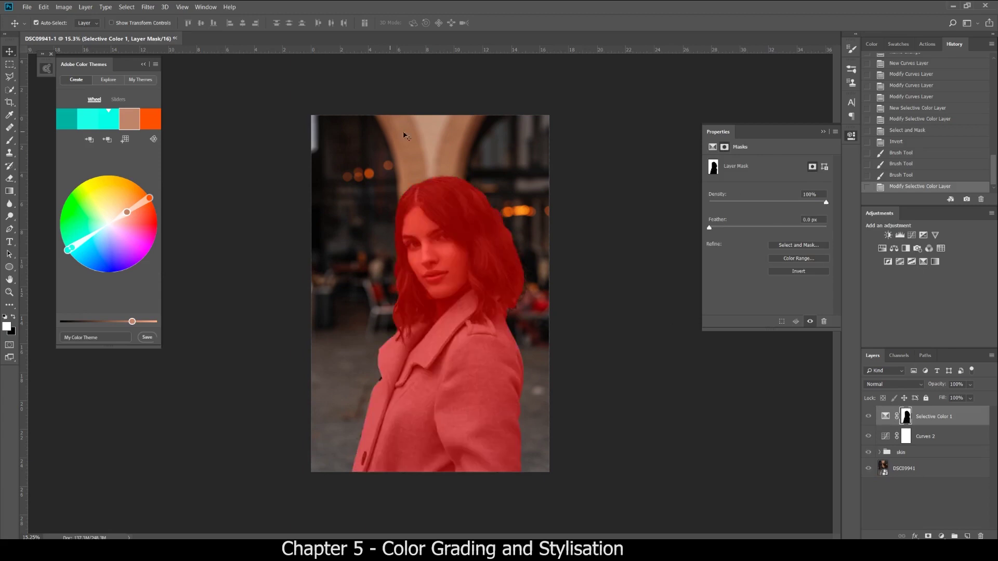
{"action": "key", "text": "x"}
{"action": "key", "text": "b"}
{"action": "key", "text": "bracketright"}
{"action": "key", "text": "bracketright"}
{"action": "key", "text": "bracketright"}
{"action": "key", "text": "bracketright"}
{"action": "key", "text": "bracketright"}
{"action": "key", "text": "bracketright"}
{"action": "key", "text": "bracketright"}
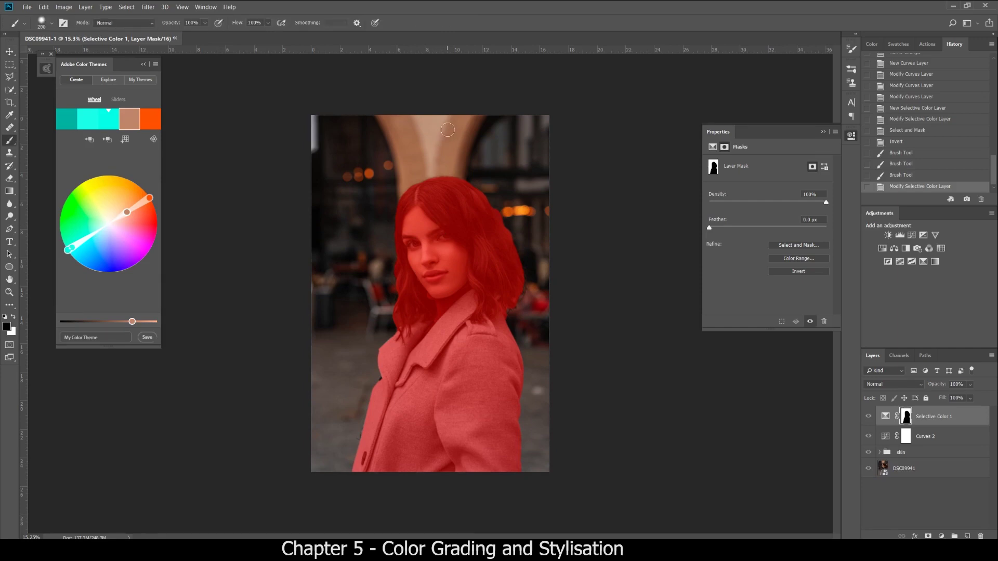
{"action": "mouse_move", "coordinate": [445, 121]}
{"action": "left_mouse_down"}
{"action": "mouse_move", "coordinate": [441, 178]}
{"action": "mouse_move", "coordinate": [448, 166]}
{"action": "left_mouse_up"}
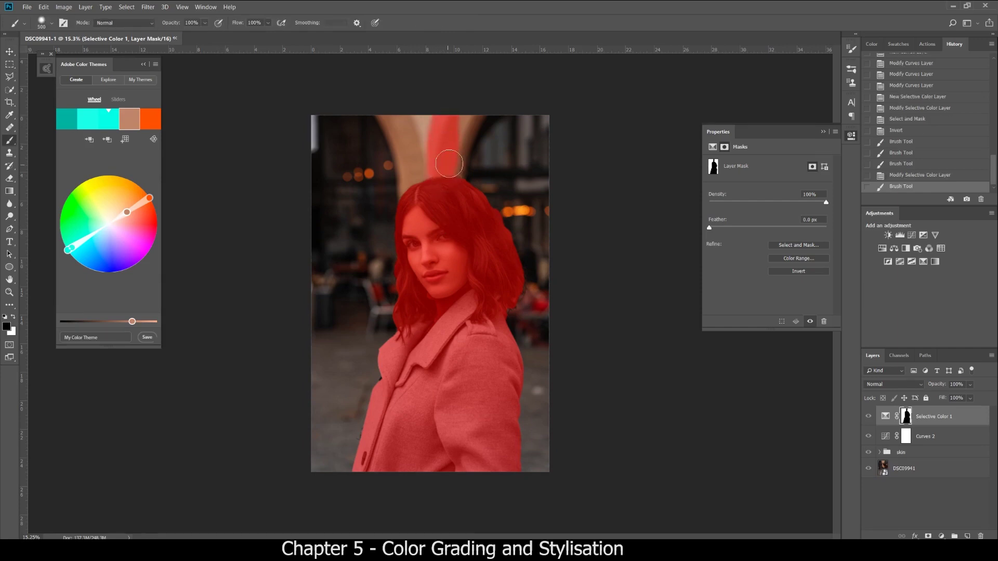
{"action": "mouse_move", "coordinate": [414, 151]}
{"action": "left_mouse_down"}
{"action": "mouse_move", "coordinate": [390, 107]}
{"action": "mouse_move", "coordinate": [408, 146]}
{"action": "left_mouse_up"}
{"action": "mouse_move", "coordinate": [390, 103]}
{"action": "left_mouse_down"}
{"action": "mouse_move", "coordinate": [412, 155]}
{"action": "mouse_move", "coordinate": [406, 136]}
{"action": "mouse_move", "coordinate": [413, 203]}
{"action": "mouse_move", "coordinate": [411, 141]}
{"action": "mouse_move", "coordinate": [428, 168]}
{"action": "left_mouse_up"}
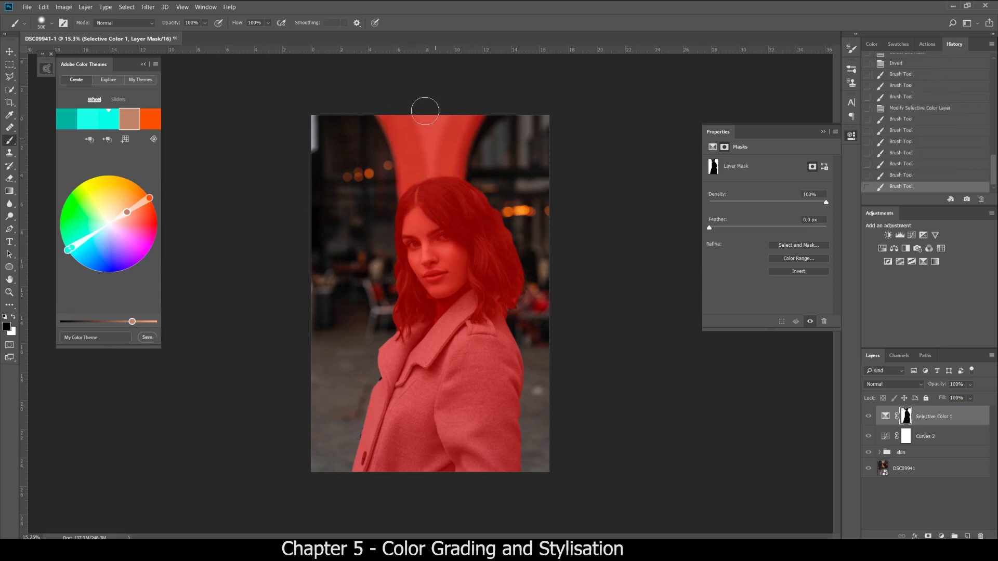
{"action": "left_click_drag", "start_coordinate": [392, 104], "coordinate": [394, 94]}
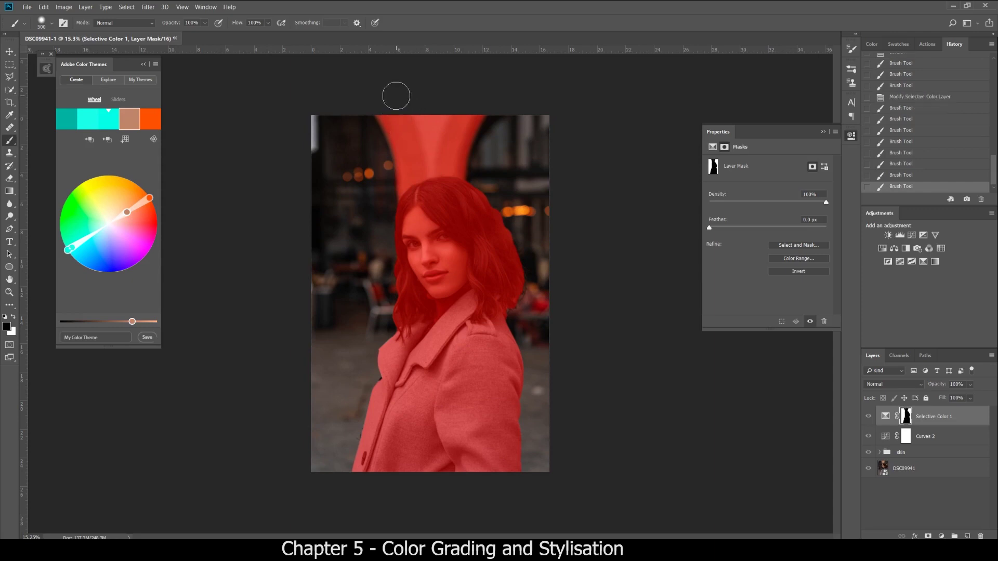
{"action": "left_click", "coordinate": [886, 417]}
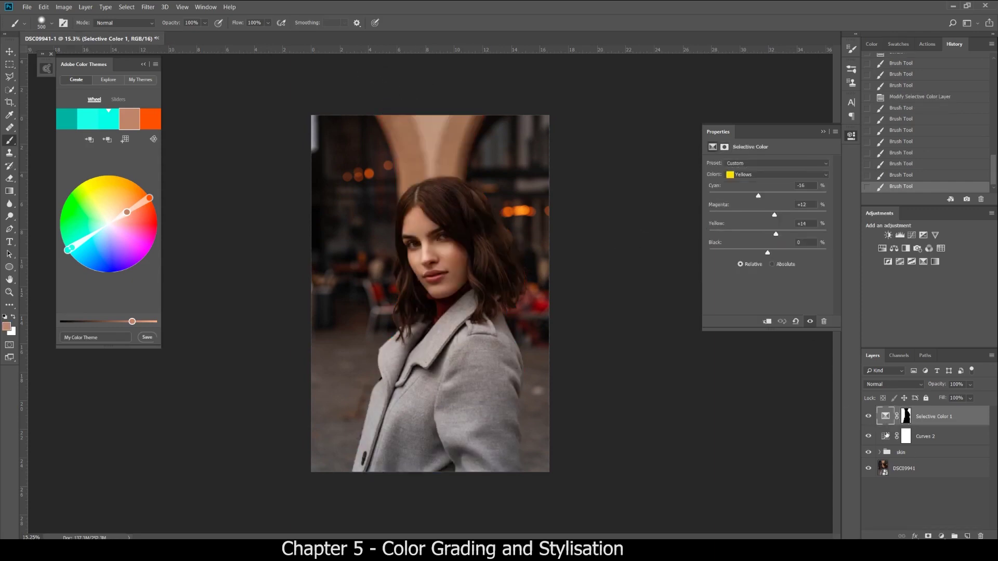
- Add a second Selective Color adjustment layer and paint the arch black on its mask, leaving out the hair
{"action": "left_click", "coordinate": [924, 262]}
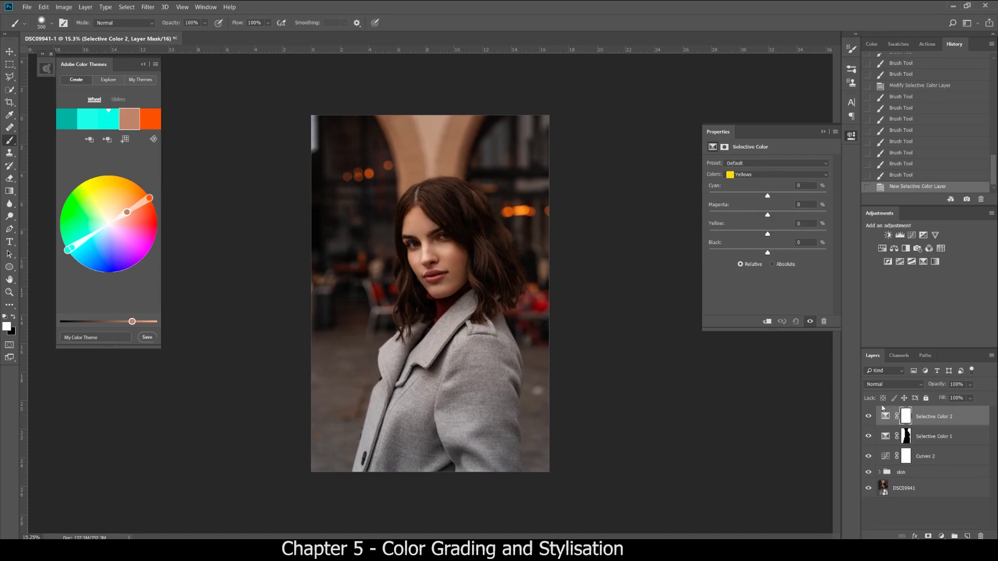
{"action": "left_click", "coordinate": [905, 419]}
{"action": "key", "text": "x"}
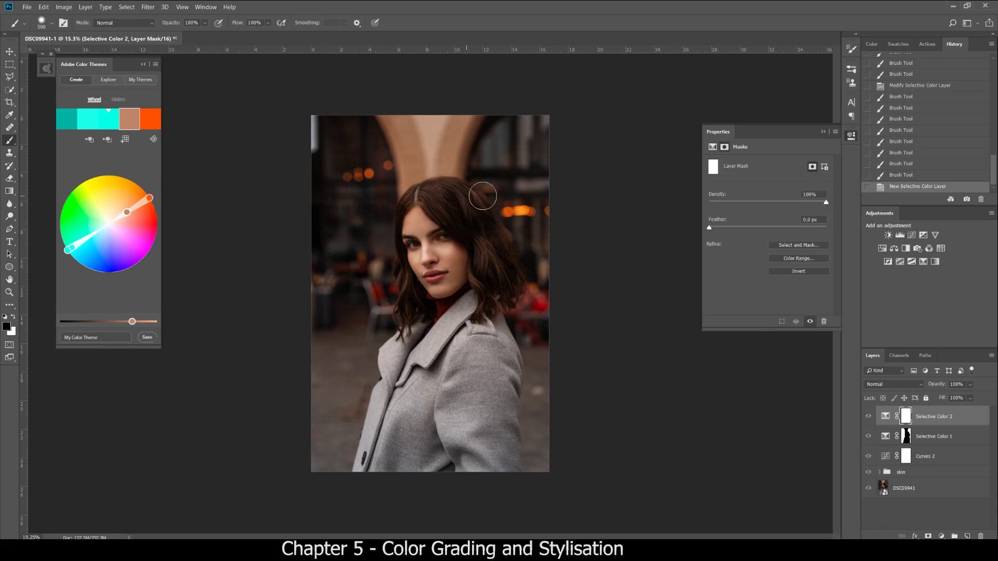
{"action": "mouse_move", "coordinate": [464, 115]}
{"action": "left_mouse_down"}
{"action": "mouse_move", "coordinate": [440, 137]}
{"action": "mouse_move", "coordinate": [452, 110]}
{"action": "mouse_move", "coordinate": [458, 125]}
{"action": "mouse_move", "coordinate": [462, 111]}
{"action": "mouse_move", "coordinate": [454, 146]}
{"action": "mouse_move", "coordinate": [470, 107]}
{"action": "mouse_move", "coordinate": [450, 160]}
{"action": "left_mouse_up"}
{"action": "mouse_move", "coordinate": [397, 111]}
{"action": "left_mouse_down"}
{"action": "mouse_move", "coordinate": [390, 101]}
{"action": "mouse_move", "coordinate": [414, 184]}
{"action": "mouse_move", "coordinate": [401, 105]}
{"action": "mouse_move", "coordinate": [389, 102]}
{"action": "mouse_move", "coordinate": [419, 105]}
{"action": "mouse_move", "coordinate": [432, 156]}
{"action": "left_mouse_up"}
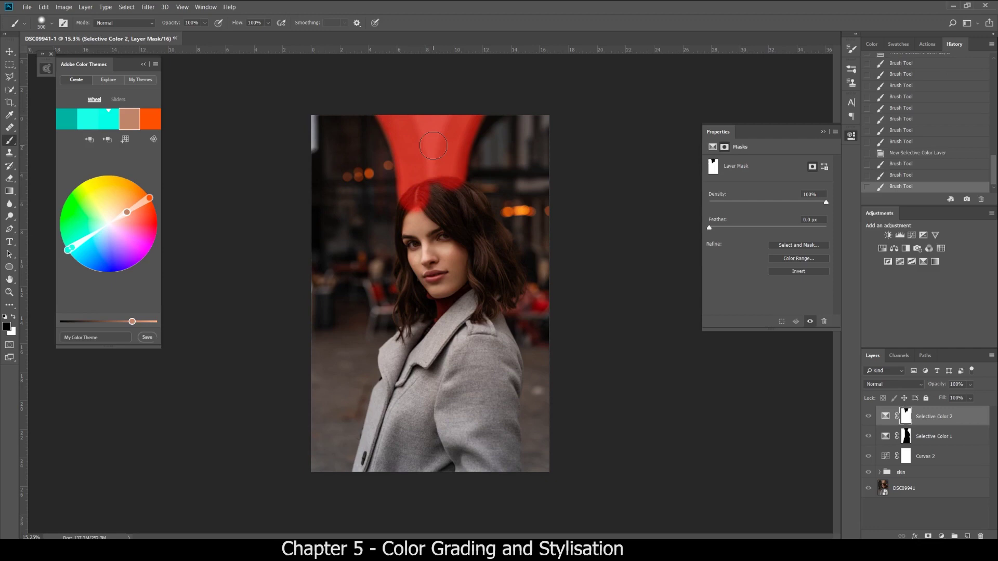
{"action": "key", "text": "x"}
{"action": "mouse_move", "coordinate": [408, 205]}
{"action": "left_mouse_down"}
{"action": "mouse_move", "coordinate": [416, 224]}
{"action": "mouse_move", "coordinate": [403, 210]}
{"action": "mouse_move", "coordinate": [416, 221]}
{"action": "mouse_move", "coordinate": [418, 203]}
{"action": "mouse_move", "coordinate": [444, 192]}
{"action": "mouse_move", "coordinate": [461, 202]}
{"action": "mouse_move", "coordinate": [403, 229]}
{"action": "left_mouse_up"}
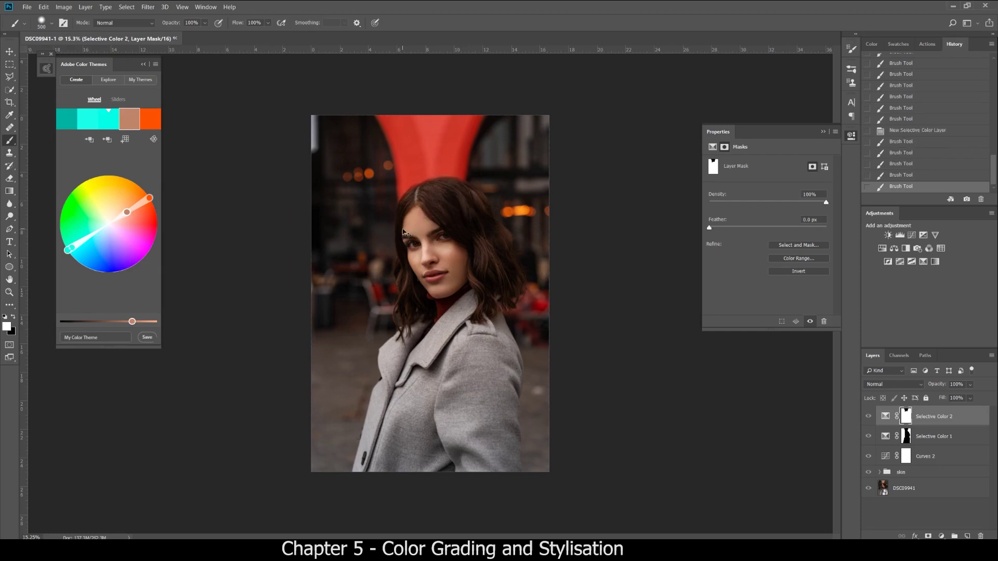
- Invert the Selective Color 2 mask and touch up the dark background beside the arch with black
{"action": "key", "text": "ctrl+i"}
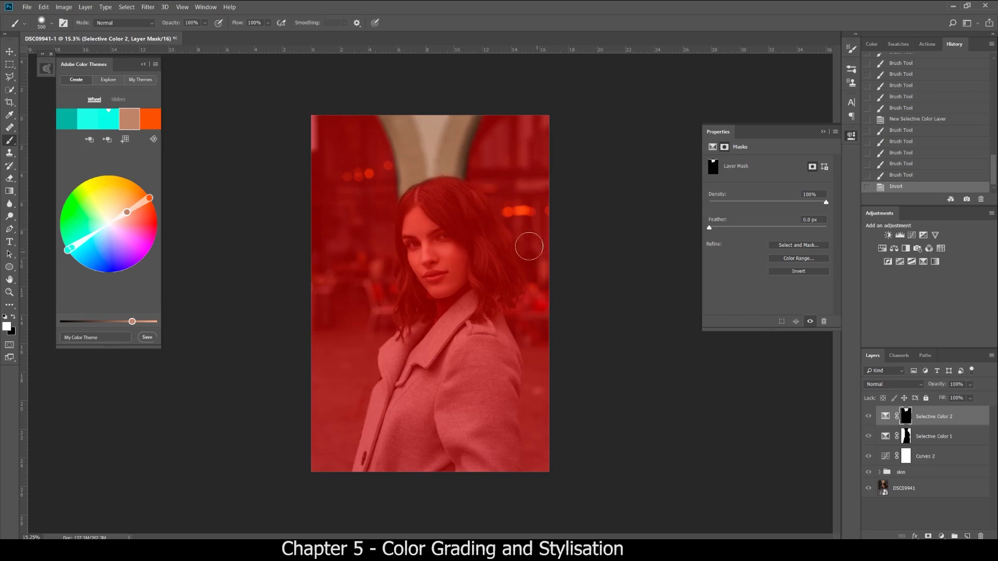
{"action": "key", "text": "x"}
{"action": "left_click", "coordinate": [370, 173]}
{"action": "mouse_move", "coordinate": [370, 173]}
{"action": "left_mouse_down"}
{"action": "mouse_move", "coordinate": [376, 165]}
{"action": "mouse_move", "coordinate": [380, 193]}
{"action": "left_mouse_up"}
{"action": "key", "text": "x"}
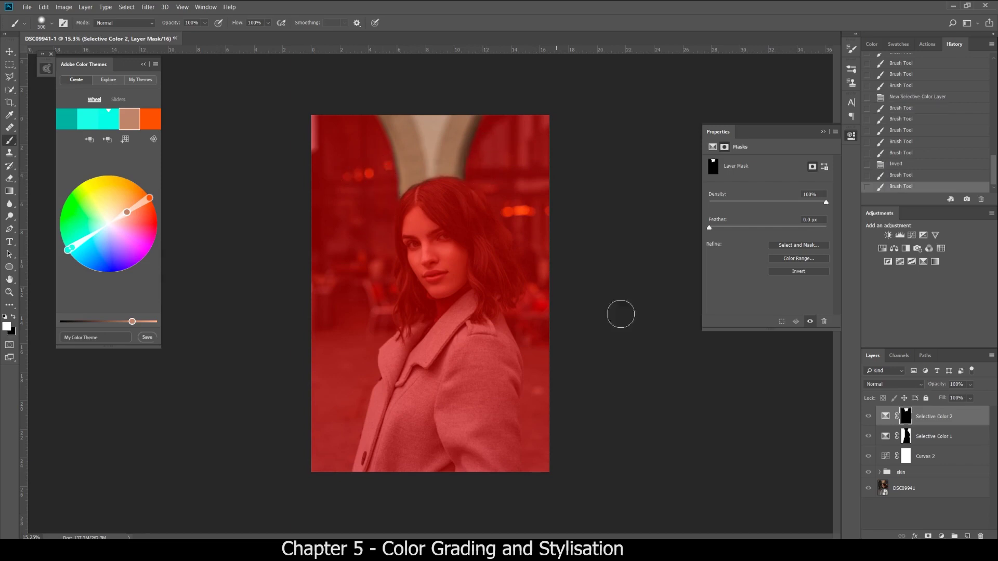
- Set the Yellows of Selective Color 2 to cyan +34, magenta +20, yellow +1 and black +19
{"action": "left_click", "coordinate": [725, 146]}
{"action": "left_click_drag", "start_coordinate": [767, 196], "coordinate": [866, 204]}
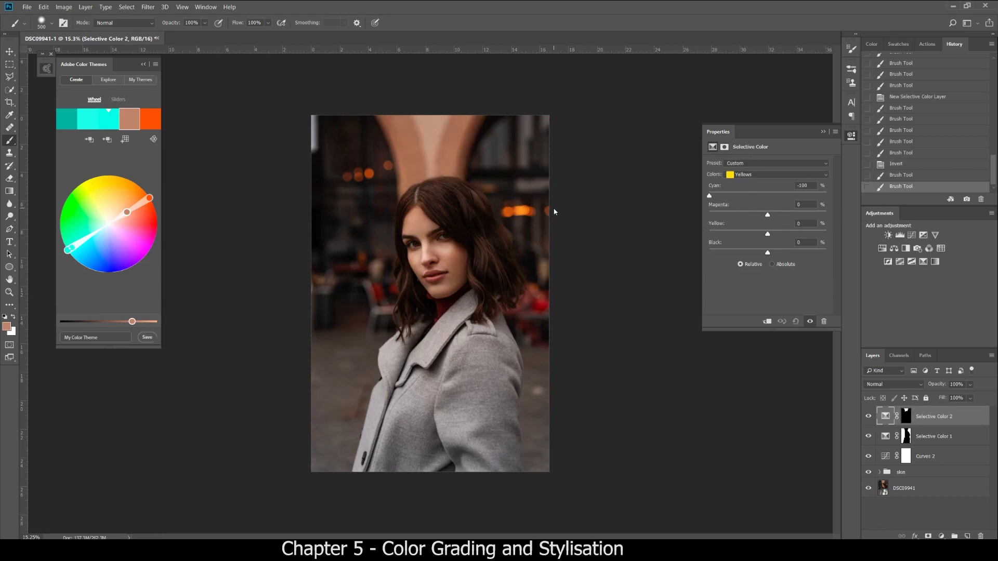
{"action": "left_click_drag", "start_coordinate": [850, 222], "coordinate": [780, 254]}
{"action": "double_click", "coordinate": [725, 228]}
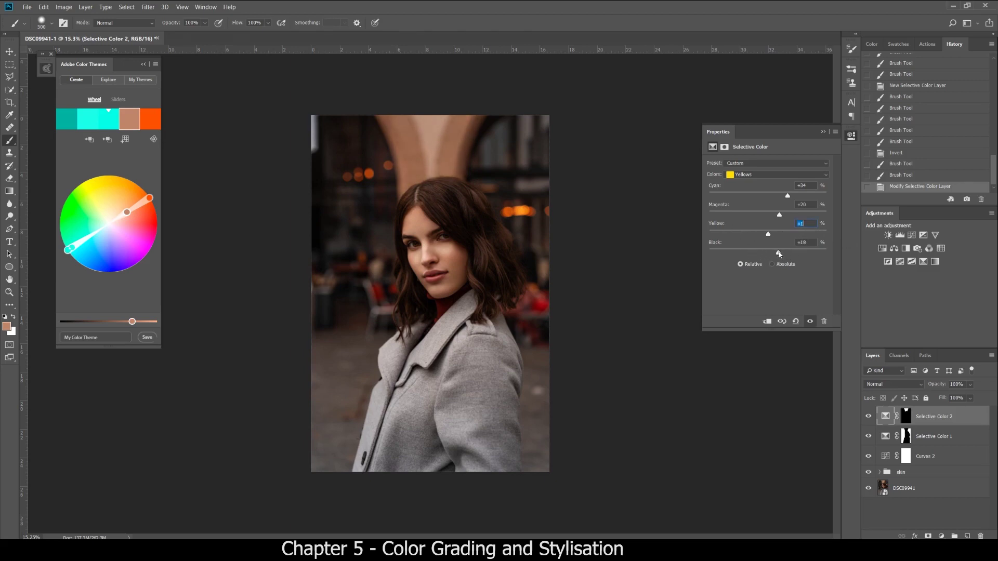
- Fine-tune the Cyan amount and the other color sliders of the Selective Color 2 layer
{"action": "left_click_drag", "start_coordinate": [787, 196], "coordinate": [724, 198]}
{"action": "left_click", "coordinate": [778, 175]}
{"action": "left_click", "coordinate": [769, 176]}
{"action": "left_click_drag", "start_coordinate": [771, 196], "coordinate": [769, 235]}
- Compare the portrait with and without Selective Color 2, then deselect the layer
{"action": "left_click", "coordinate": [867, 419]}
{"action": "left_click", "coordinate": [867, 419]}
{"action": "left_click", "coordinate": [865, 420]}
{"action": "left_click", "coordinate": [865, 419]}
{"action": "left_click", "coordinate": [865, 419]}
{"action": "left_click", "coordinate": [865, 419]}
{"action": "left_click", "coordinate": [865, 421]}
{"action": "left_click", "coordinate": [888, 512]}
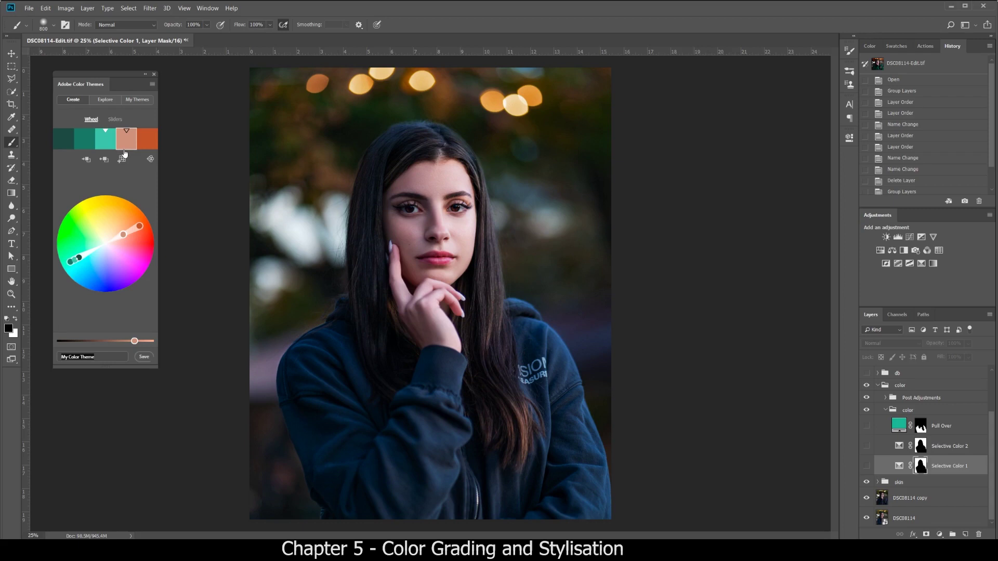
- Review the harmony rules available for the current color theme
{"action": "left_click", "coordinate": [150, 159]}
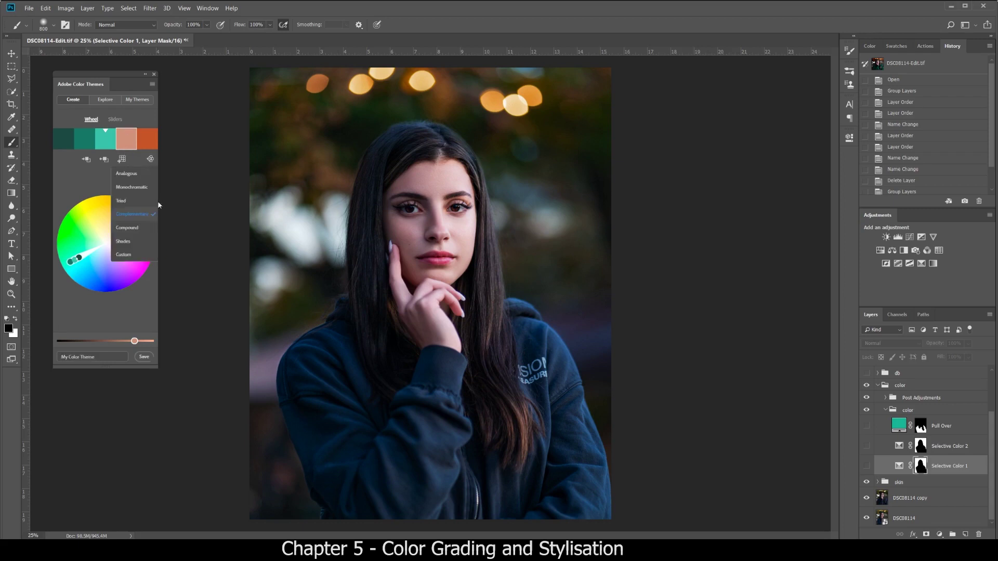
{"action": "left_click", "coordinate": [151, 160]}
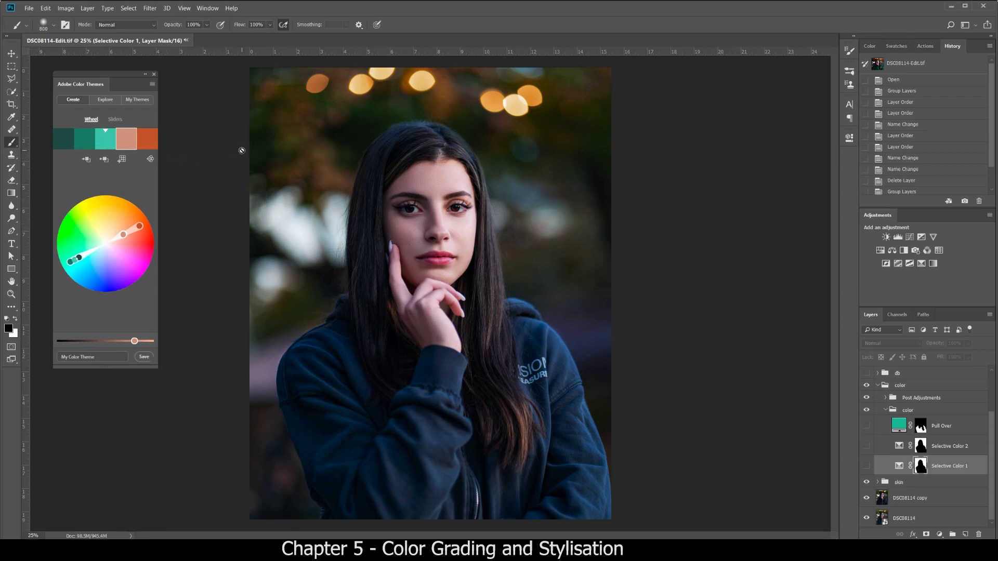
- Show the Selective Color 1 layer in the color group of the hoodie portrait and open its settings
{"action": "left_click", "coordinate": [899, 465]}
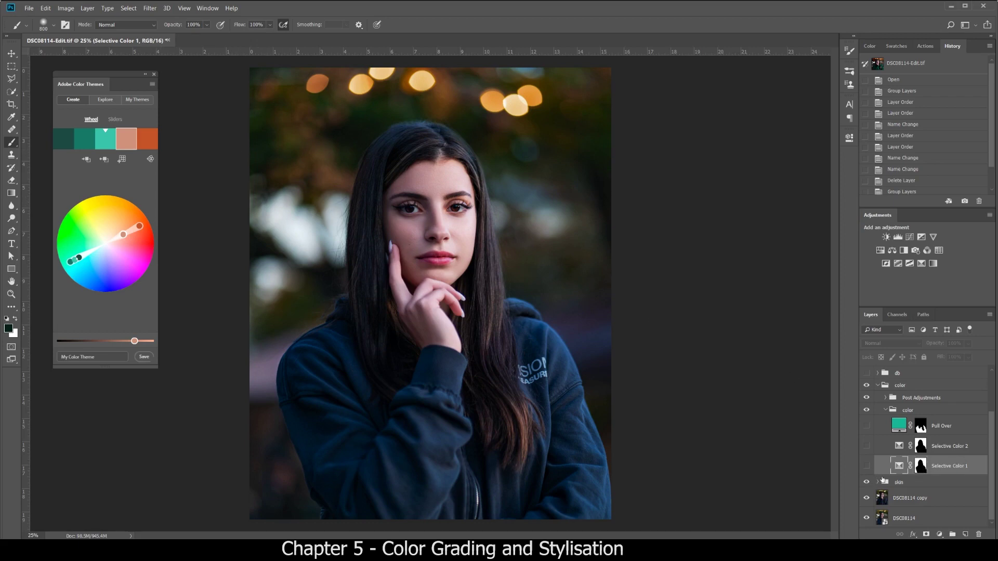
{"action": "left_click", "coordinate": [868, 467]}
{"action": "double_click", "coordinate": [898, 447]}
{"action": "left_click", "coordinate": [898, 467]}
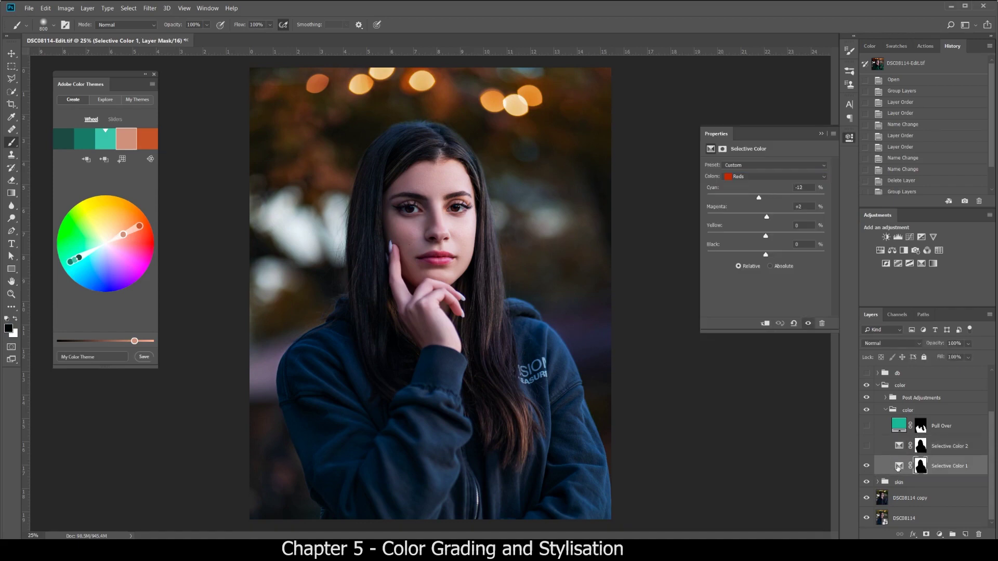
- Try raising the cyan of the Yellows to +77 in Selective Color 1, and undo the change
{"action": "left_click", "coordinate": [749, 177]}
{"action": "left_click", "coordinate": [749, 191]}
{"action": "left_click", "coordinate": [732, 177]}
{"action": "left_click", "coordinate": [743, 194]}
{"action": "left_click_drag", "start_coordinate": [748, 198], "coordinate": [810, 197]}
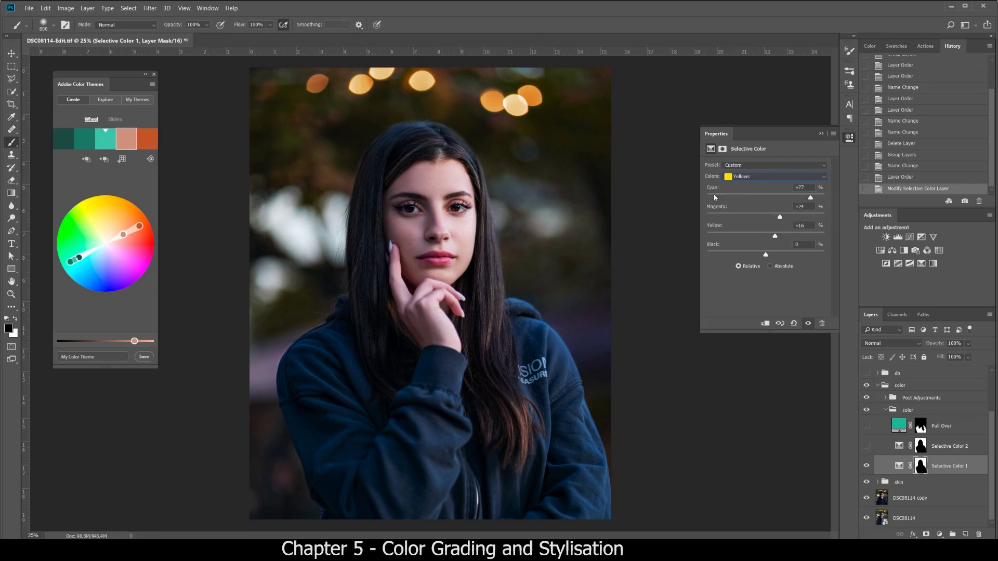
{"action": "key", "text": "ctrl+z"}
- Try adding more cyan to the Reds in Selective Color 1, and undo the change
{"action": "left_click", "coordinate": [759, 177]}
{"action": "left_click", "coordinate": [762, 183]}
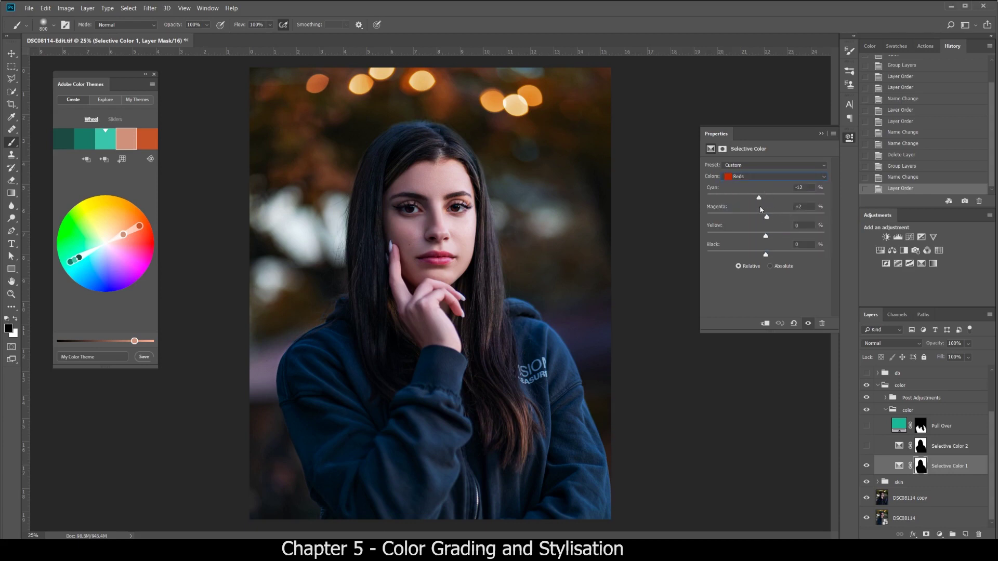
{"action": "left_click_drag", "start_coordinate": [759, 199], "coordinate": [823, 201]}
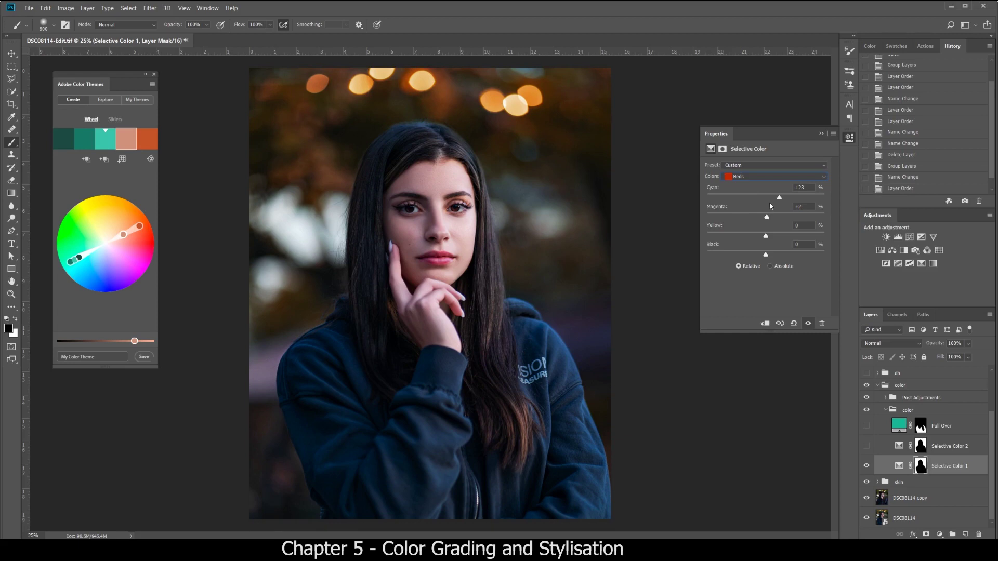
{"action": "key", "text": "ctrl+z"}
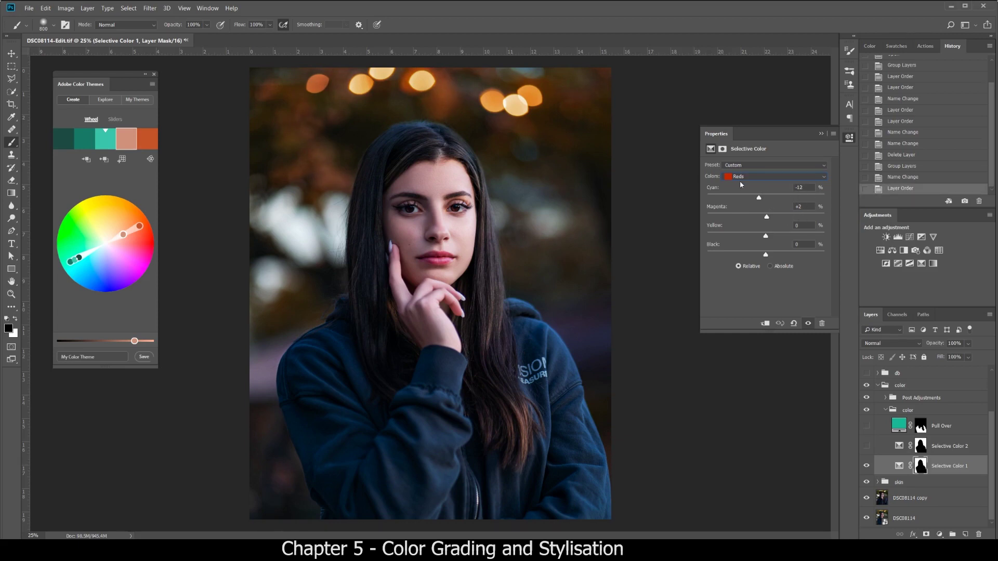
- Select the Selective Color 2 layer in the hoodie portrait and make it visible
{"action": "left_click", "coordinate": [894, 448]}
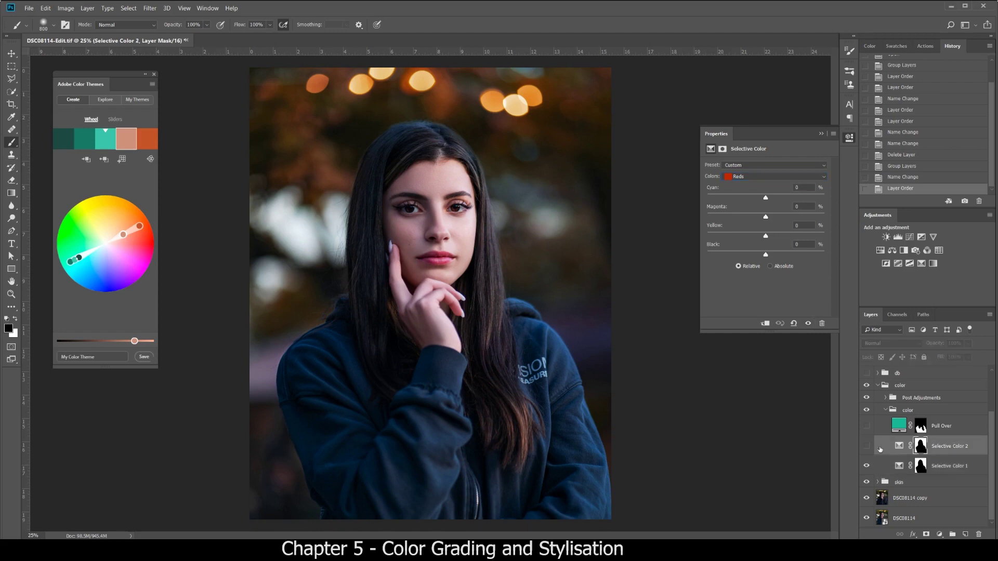
{"action": "left_click", "coordinate": [867, 446]}
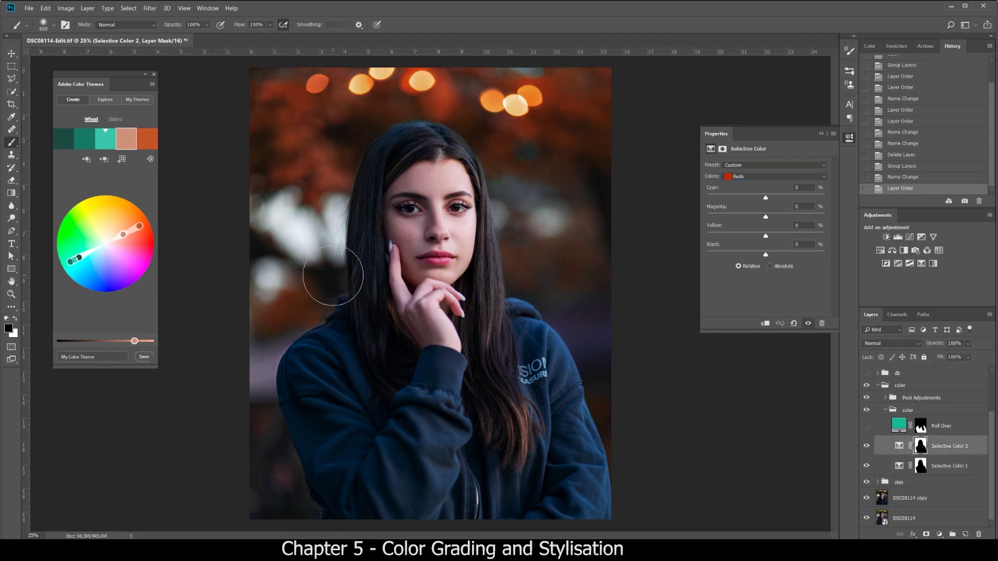
{"action": "left_click", "coordinate": [60, 145]}
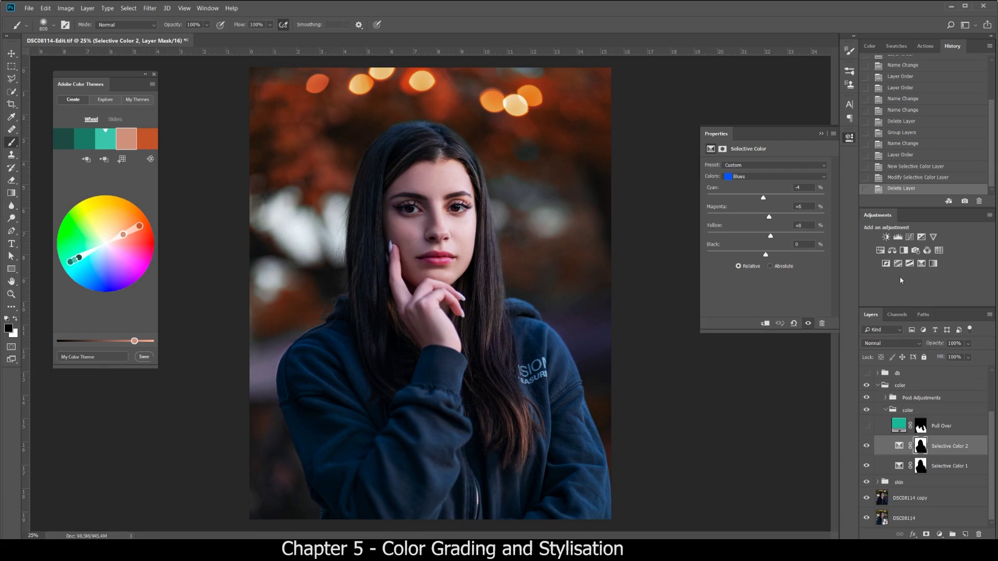
- Add a Selective Color adjustment layer and set its Blues to cyan +50, magenta -100 and yellow +100
{"action": "left_click", "coordinate": [922, 263]}
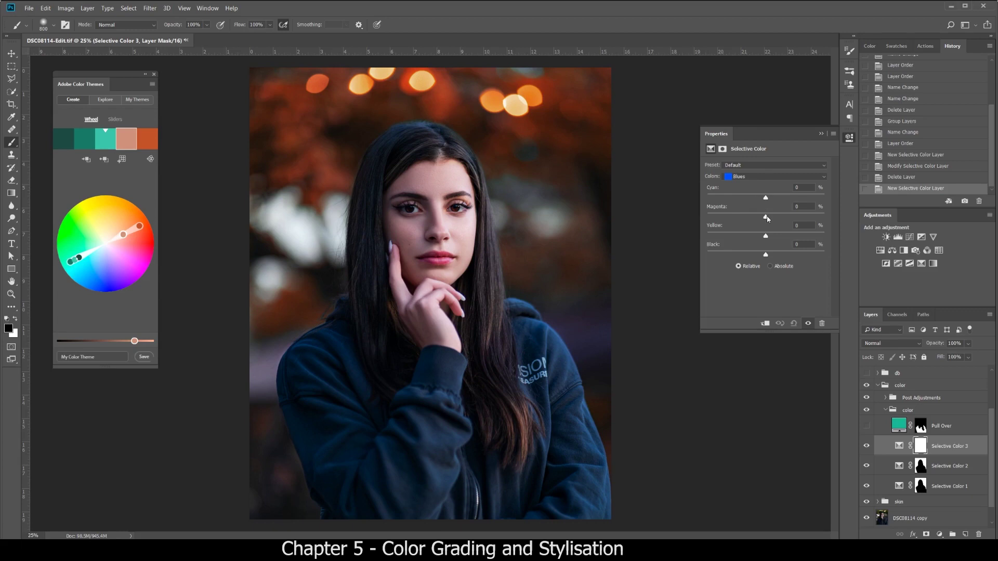
{"action": "left_click_drag", "start_coordinate": [766, 218], "coordinate": [707, 217]}
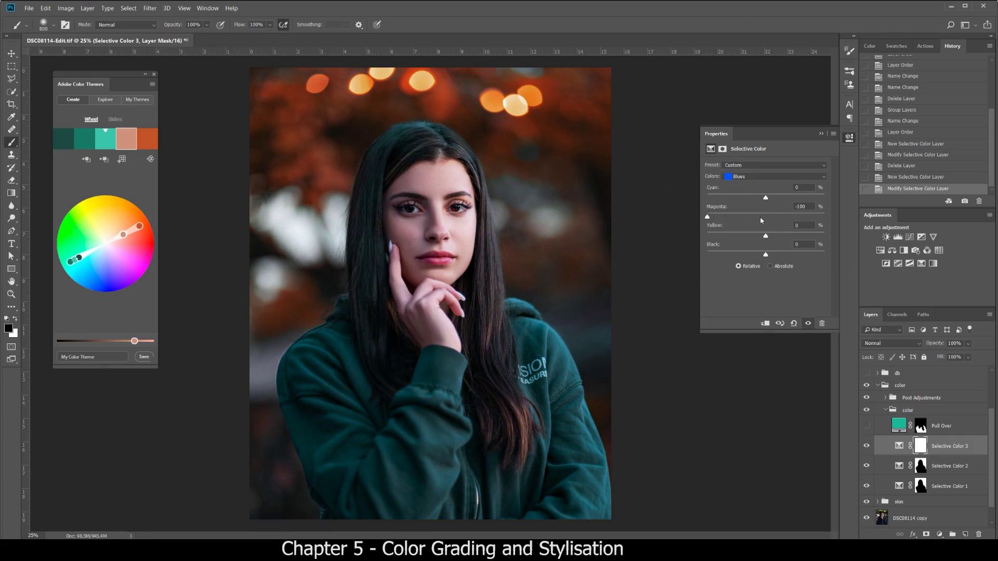
{"action": "left_click_drag", "start_coordinate": [766, 236], "coordinate": [838, 239]}
{"action": "left_click_drag", "start_coordinate": [768, 199], "coordinate": [806, 200]}
{"action": "left_click_drag", "start_coordinate": [817, 210], "coordinate": [753, 214]}
{"action": "left_click_drag", "start_coordinate": [793, 216], "coordinate": [795, 215]}
- Paint the head and surrounding background black on the Selective Color 3 mask, then hide the layer
{"action": "mouse_move", "coordinate": [499, 255]}
{"action": "left_mouse_down"}
{"action": "mouse_move", "coordinate": [389, 265]}
{"action": "mouse_move", "coordinate": [559, 294]}
{"action": "left_mouse_up"}
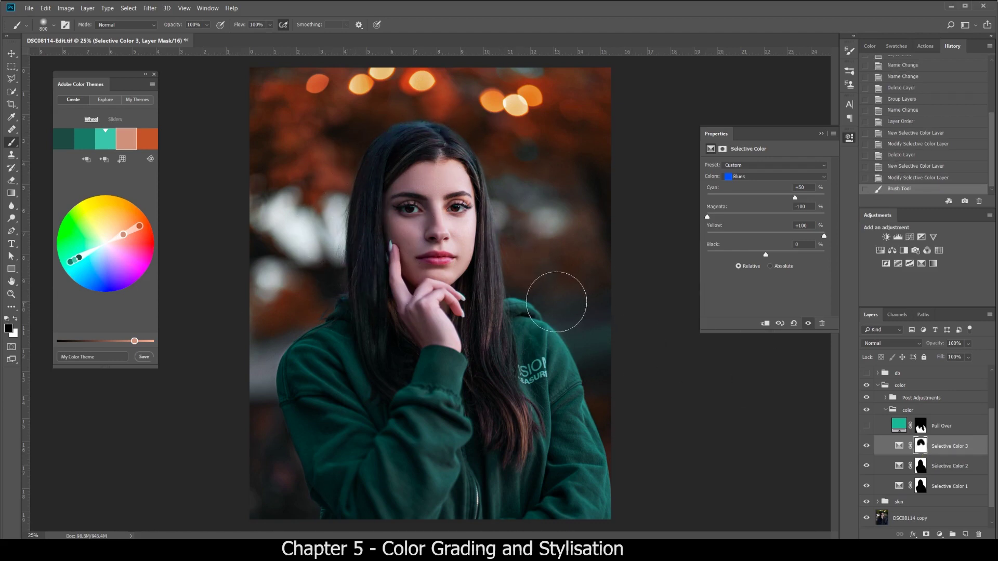
{"action": "left_click", "coordinate": [872, 448]}
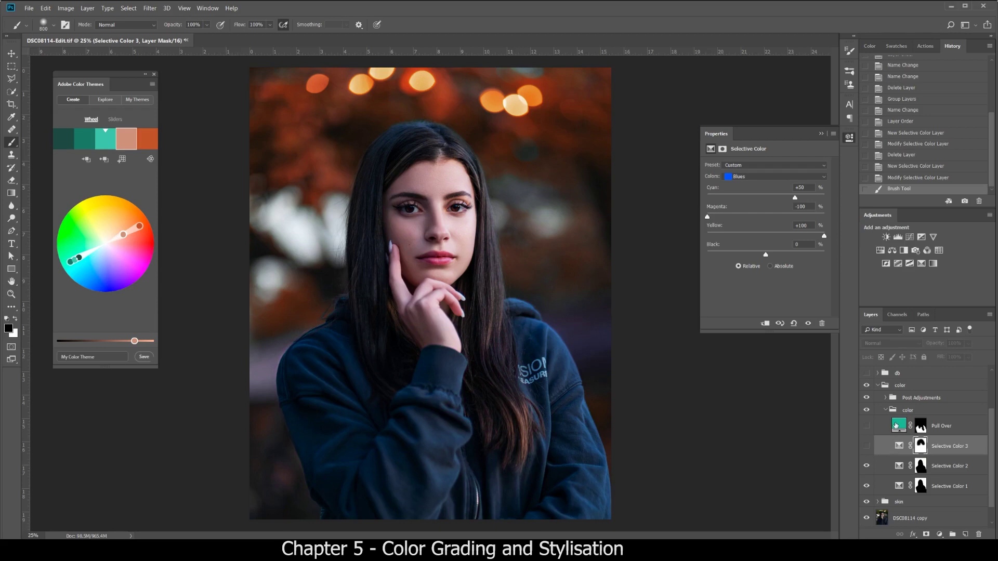
- Add a Solid Color fill layer in teal #16c5a4 above the Pull Over layer
{"action": "left_click", "coordinate": [896, 427]}
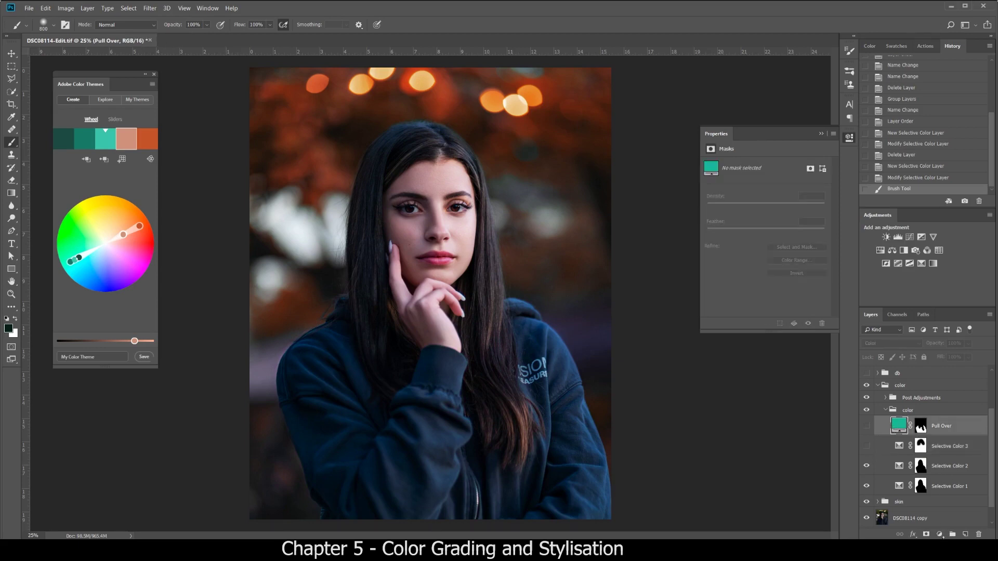
{"action": "left_click", "coordinate": [940, 534]}
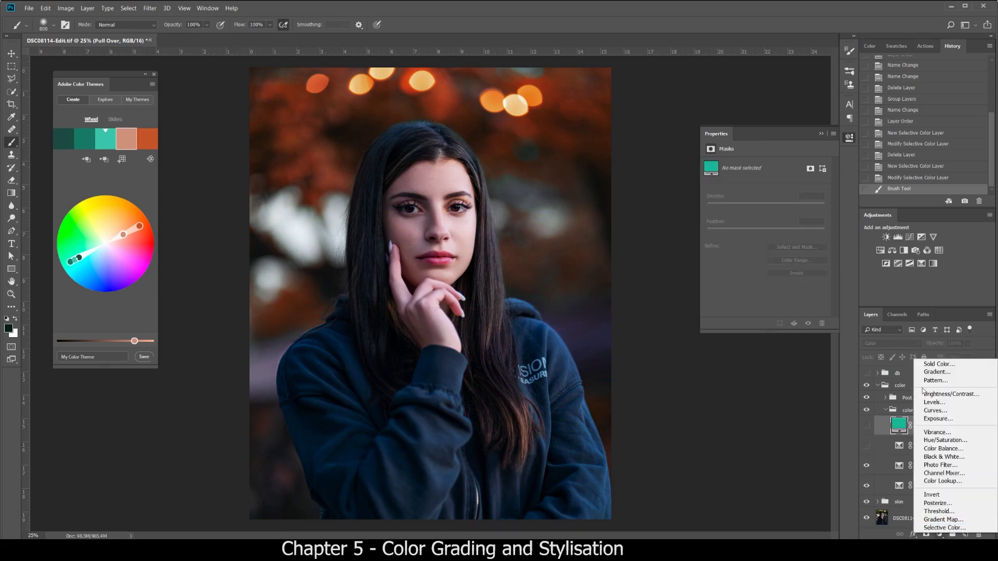
{"action": "left_click", "coordinate": [940, 366]}
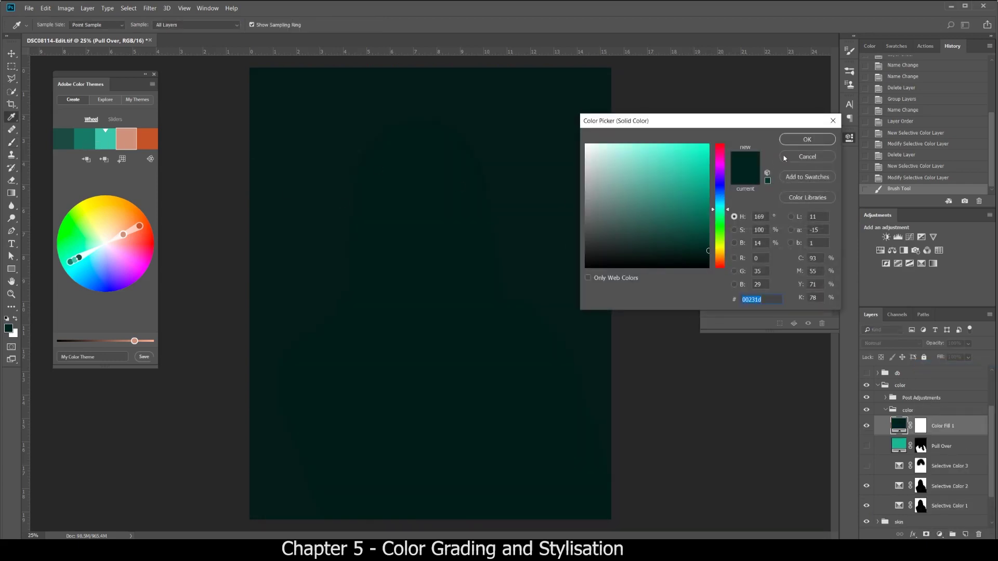
{"action": "left_click", "coordinate": [695, 171]}
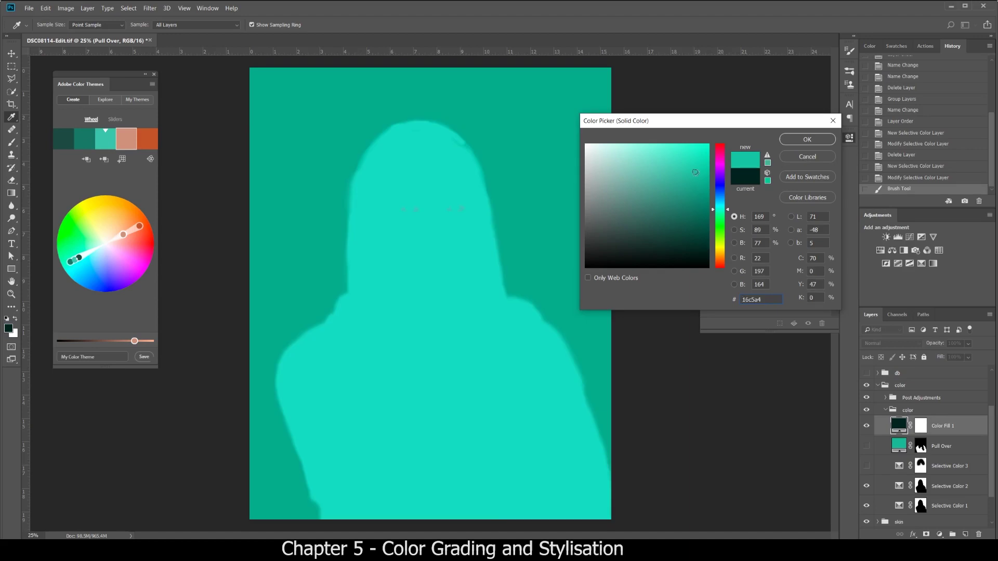
{"action": "key", "text": "Return"}
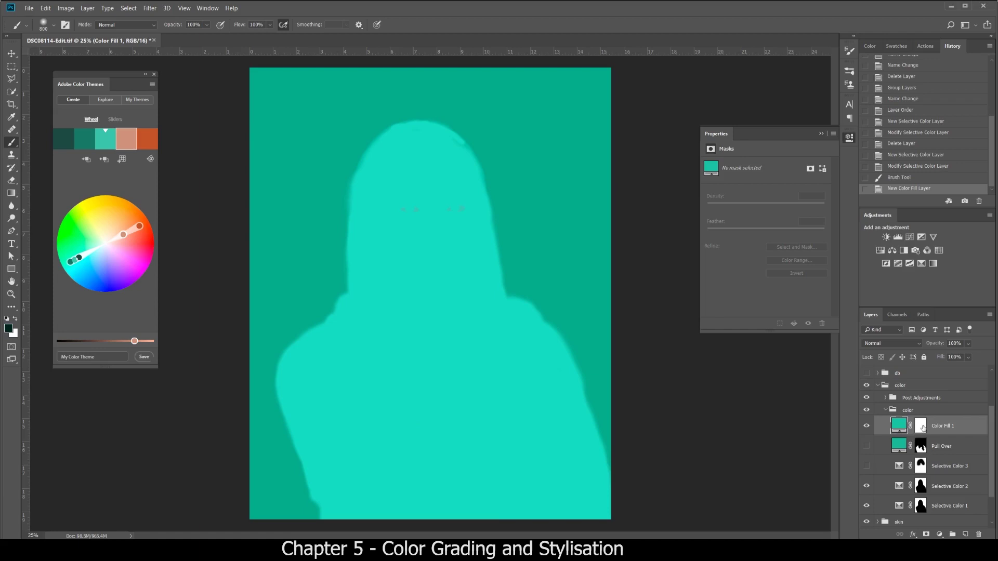
- Invert the Color Fill 1 mask and paint white over the hoodie's bent sleeve to reveal the teal
{"action": "left_click", "coordinate": [923, 427]}
{"action": "key", "text": "ctrl+i"}
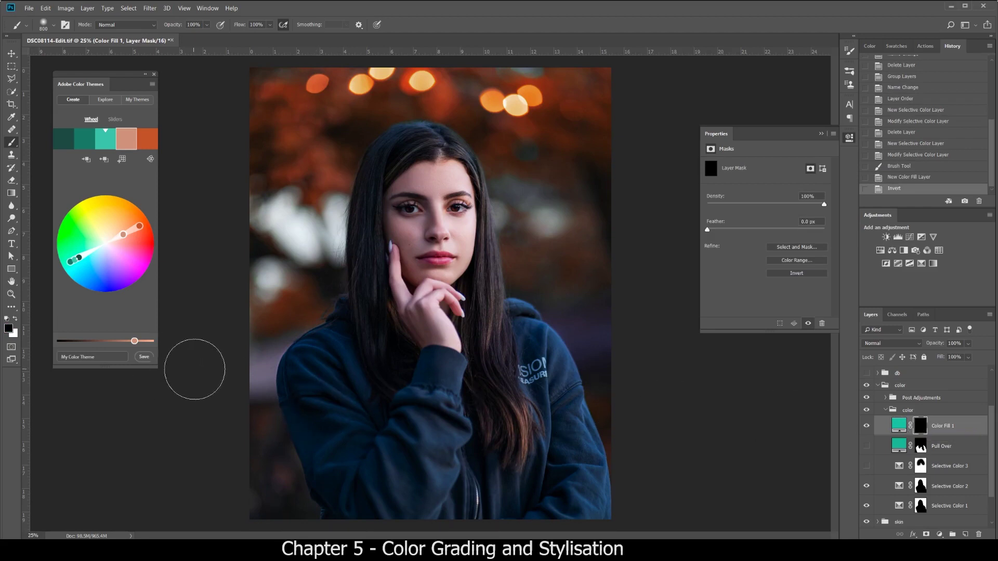
{"action": "key", "text": "x"}
{"action": "mouse_move", "coordinate": [299, 387]}
{"action": "left_mouse_down"}
{"action": "mouse_move", "coordinate": [327, 384]}
{"action": "mouse_move", "coordinate": [349, 422]}
{"action": "mouse_move", "coordinate": [411, 476]}
{"action": "left_mouse_up"}
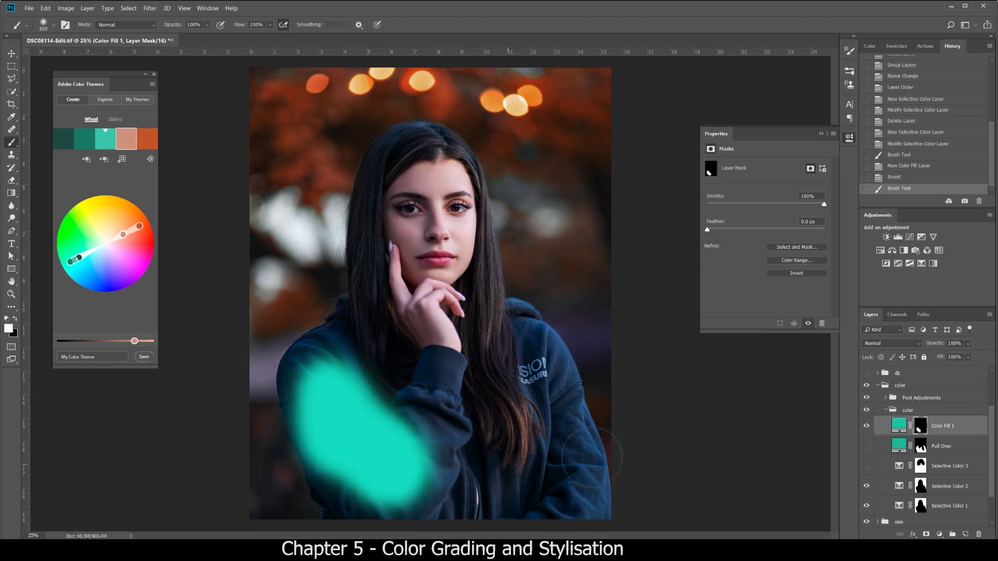
- Set the blend mode of Color Fill 1 to Color and toggle the layer's visibility
{"action": "left_click", "coordinate": [888, 347]}
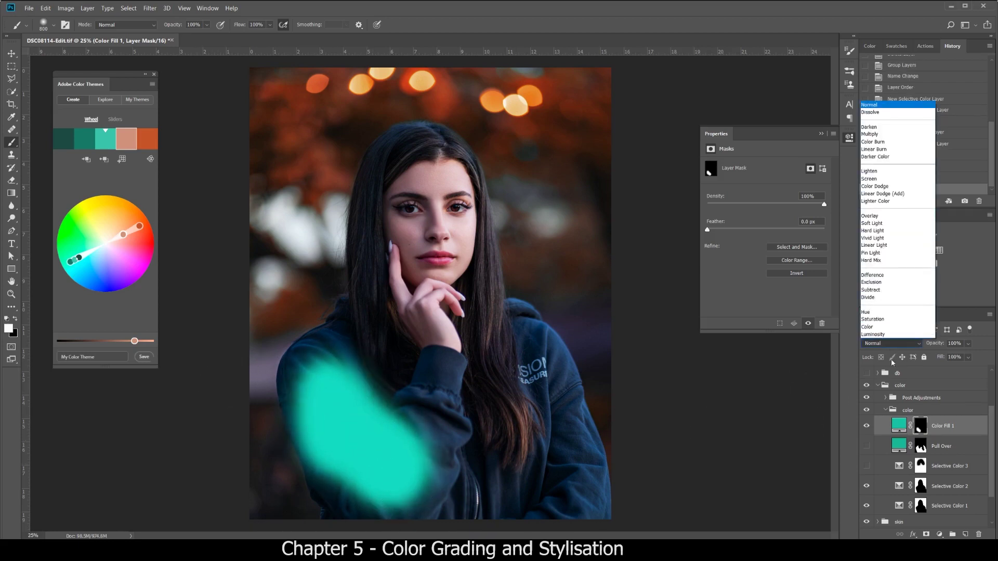
{"action": "left_click", "coordinate": [893, 328]}
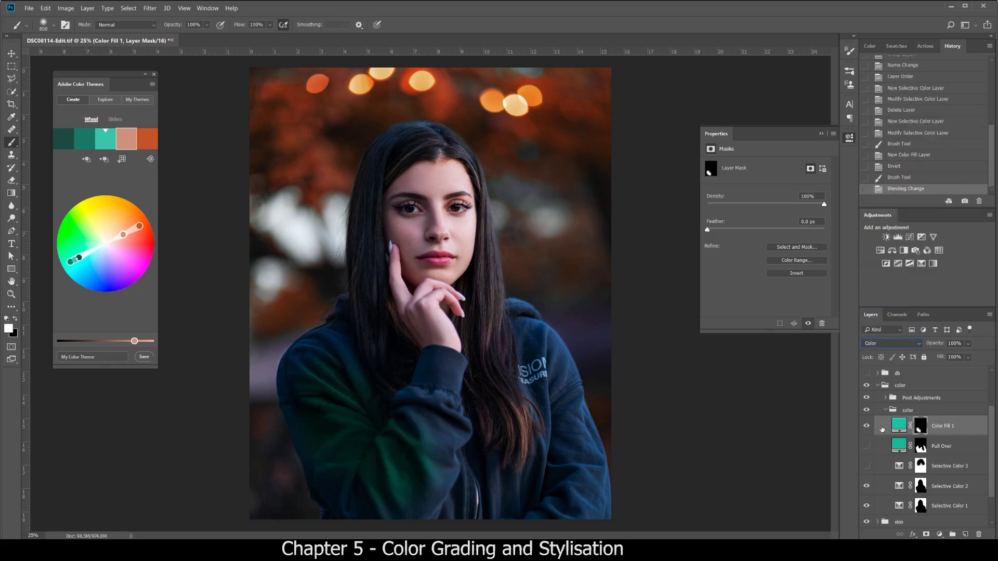
{"action": "left_click", "coordinate": [867, 426]}
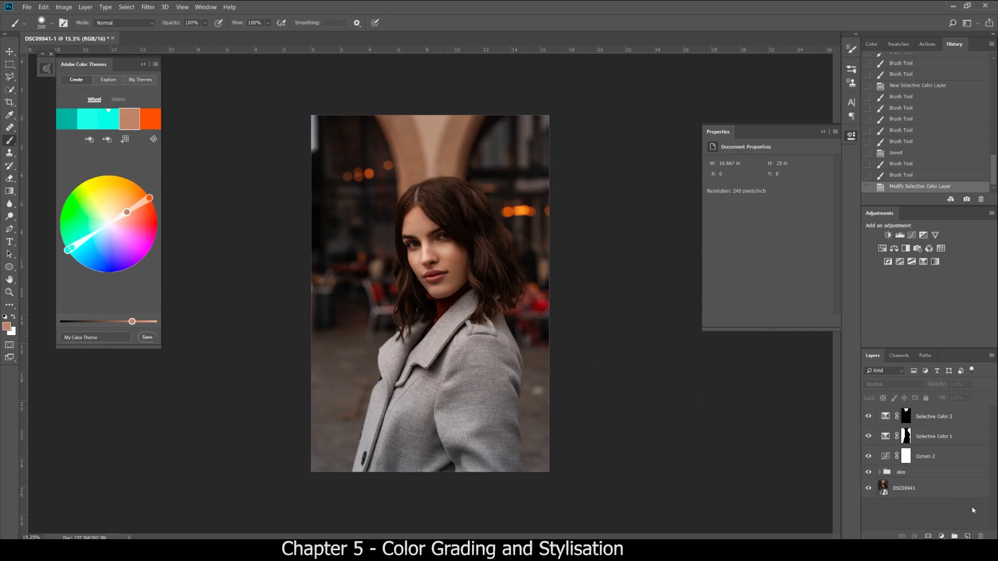
- Add a Curves adjustment layer to the street portrait and replace its mask with a copy of the Selective Color 1 mask
{"action": "left_click", "coordinate": [911, 235]}
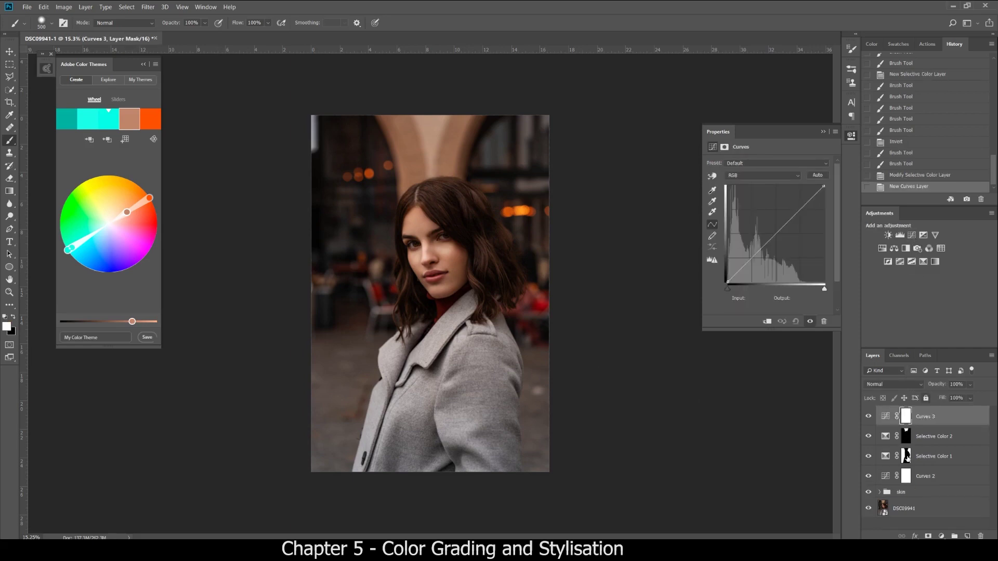
{"action": "left_click", "coordinate": [907, 457]}
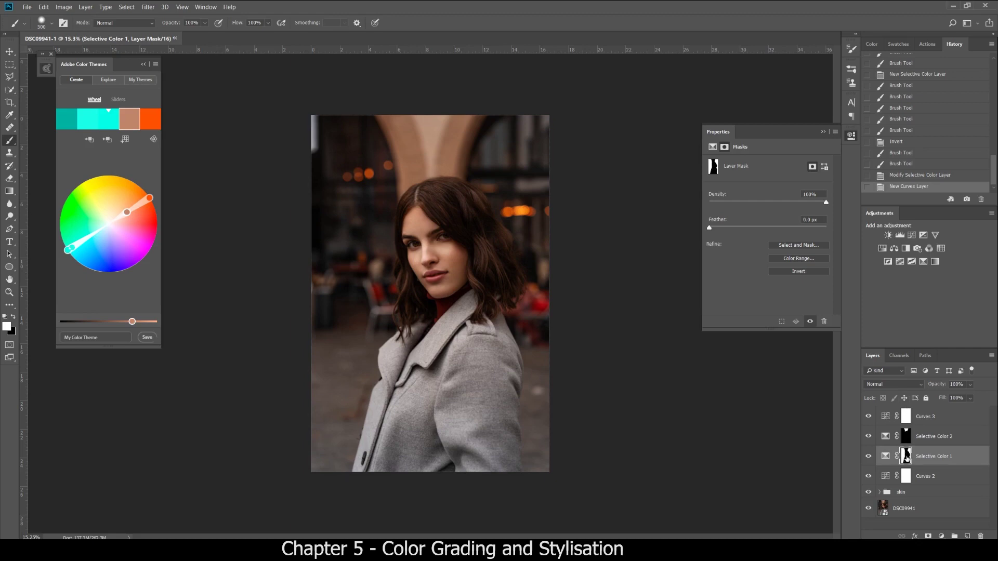
{"action": "key", "text": "alt"}
{"action": "left_click_drag", "start_coordinate": [906, 457], "coordinate": [907, 417]}
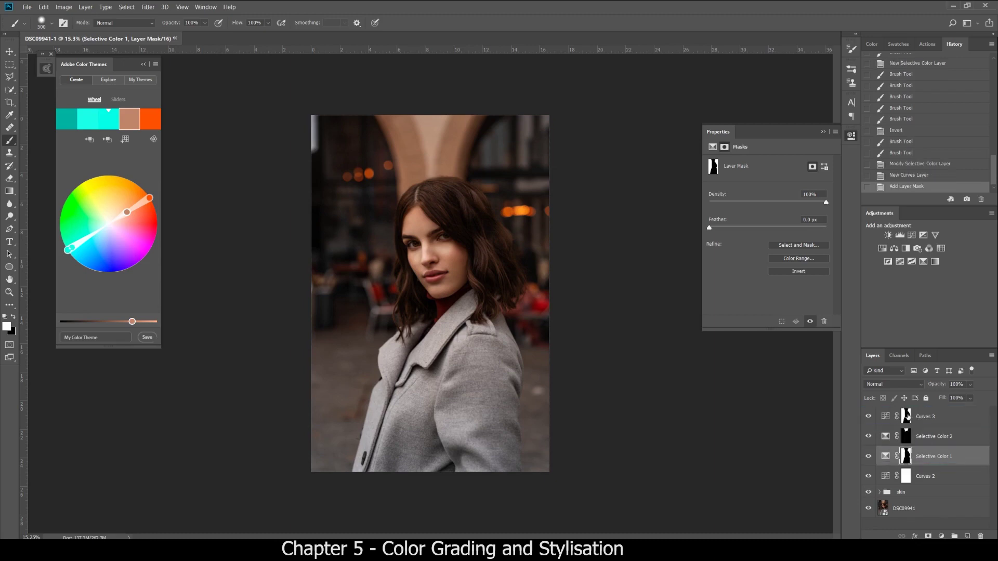
{"action": "left_click", "coordinate": [908, 416]}
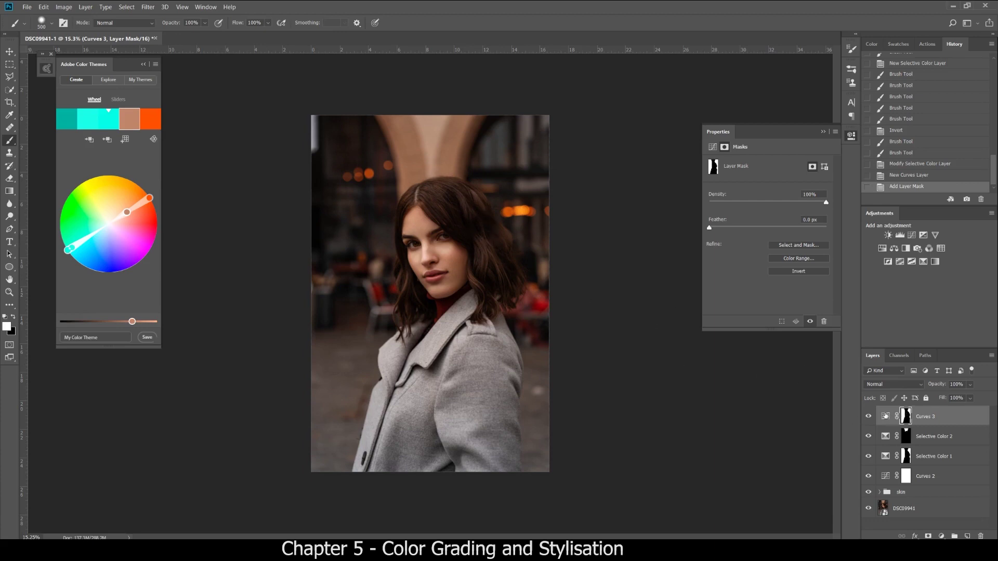
- Show the Curves 3 mask as a red overlay, paint the arch white, and touch up the hair edge with a 250 px black brush
{"action": "left_click", "coordinate": [907, 417], "text": "alt+shift"}
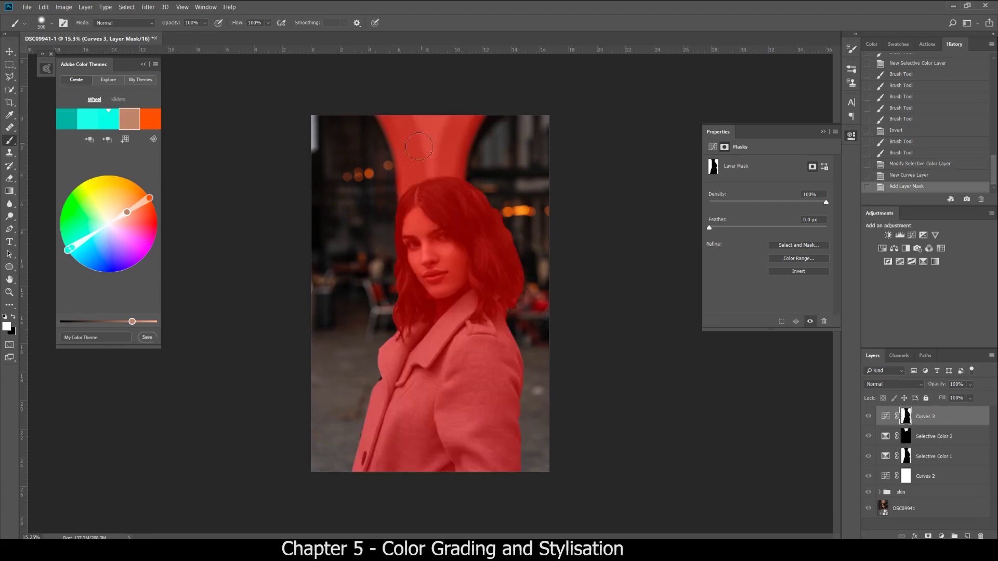
{"action": "mouse_move", "coordinate": [367, 171]}
{"action": "left_mouse_down"}
{"action": "mouse_move", "coordinate": [483, 120]}
{"action": "mouse_move", "coordinate": [390, 115]}
{"action": "mouse_move", "coordinate": [442, 144]}
{"action": "mouse_move", "coordinate": [387, 151]}
{"action": "mouse_move", "coordinate": [424, 148]}
{"action": "left_mouse_up"}
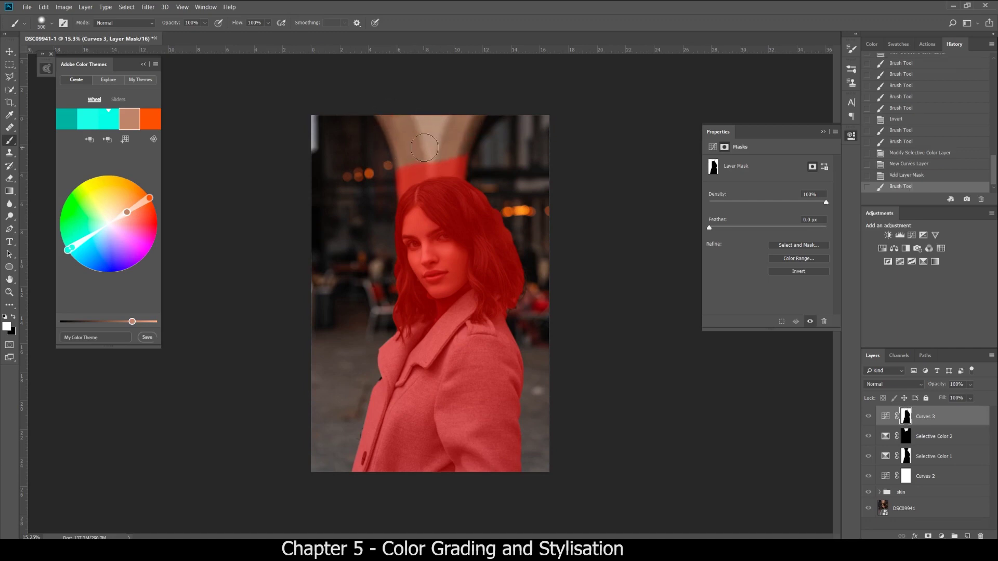
{"action": "mouse_move", "coordinate": [424, 148]}
{"action": "left_mouse_down"}
{"action": "mouse_move", "coordinate": [489, 172]}
{"action": "mouse_move", "coordinate": [457, 159]}
{"action": "mouse_move", "coordinate": [381, 196]}
{"action": "mouse_move", "coordinate": [413, 169]}
{"action": "mouse_move", "coordinate": [459, 163]}
{"action": "mouse_move", "coordinate": [457, 187]}
{"action": "mouse_move", "coordinate": [416, 198]}
{"action": "left_mouse_up"}
{"action": "key", "text": "x"}
{"action": "key", "text": "bracketleft"}
{"action": "key", "text": "bracketleft"}
{"action": "key", "text": "bracketleft"}
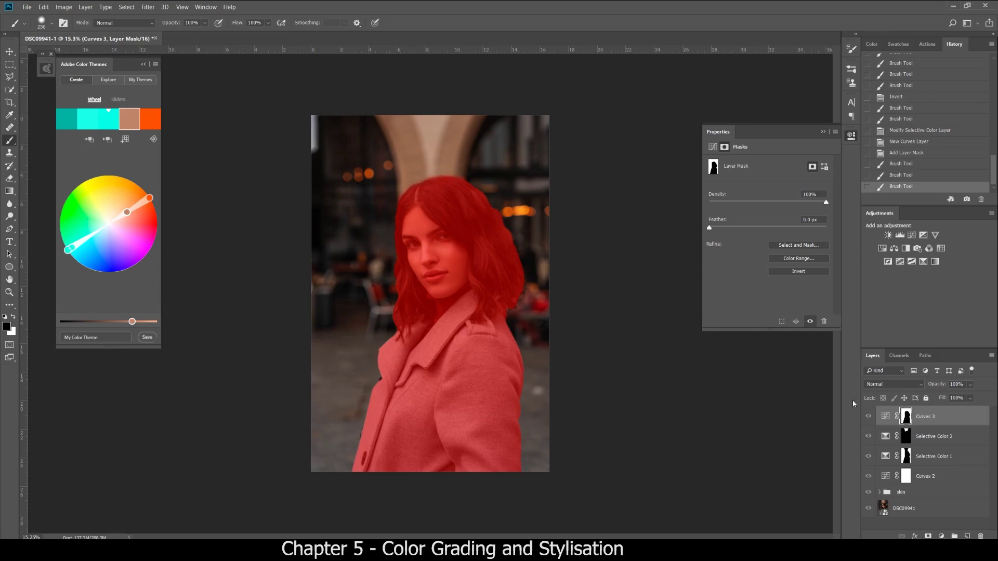
- Leave the mask overlay and lift the black point of the Curves 3 RGB curve to output 14
{"action": "key", "text": "ctrl+2"}
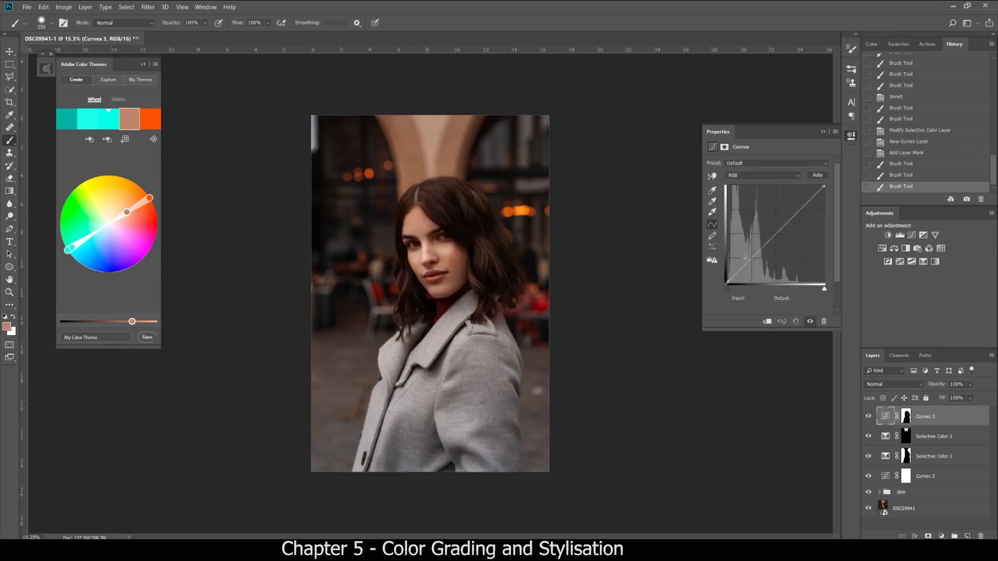
{"action": "left_click", "coordinate": [728, 282]}
{"action": "left_click_drag", "start_coordinate": [726, 283], "coordinate": [725, 276]}
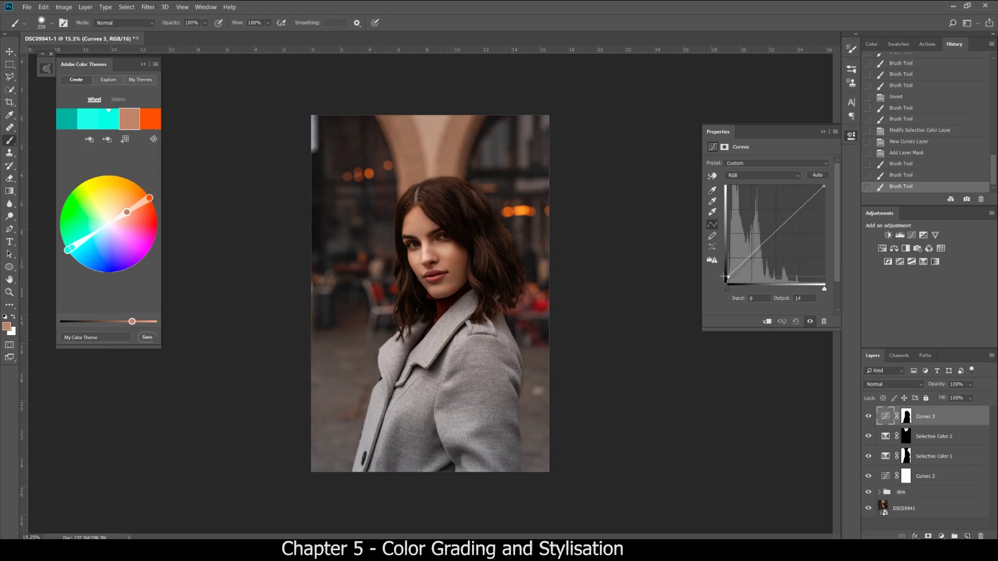
- Pull the midpoint of the Curves 3 RGB curve down to input 128, output 110, and compare with the layer hidden
{"action": "left_click_drag", "start_coordinate": [725, 277], "coordinate": [725, 277]}
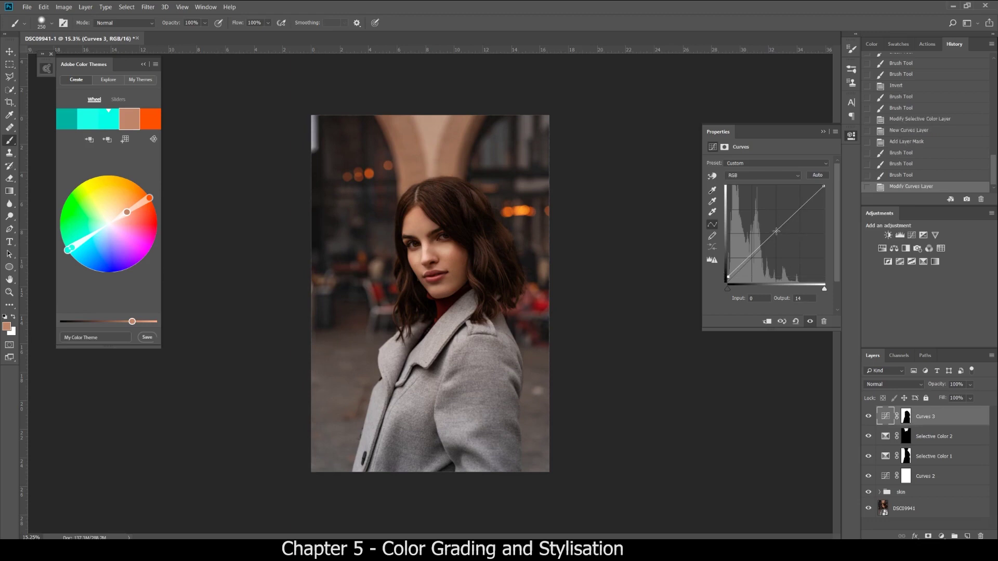
{"action": "left_click_drag", "start_coordinate": [776, 231], "coordinate": [775, 241]}
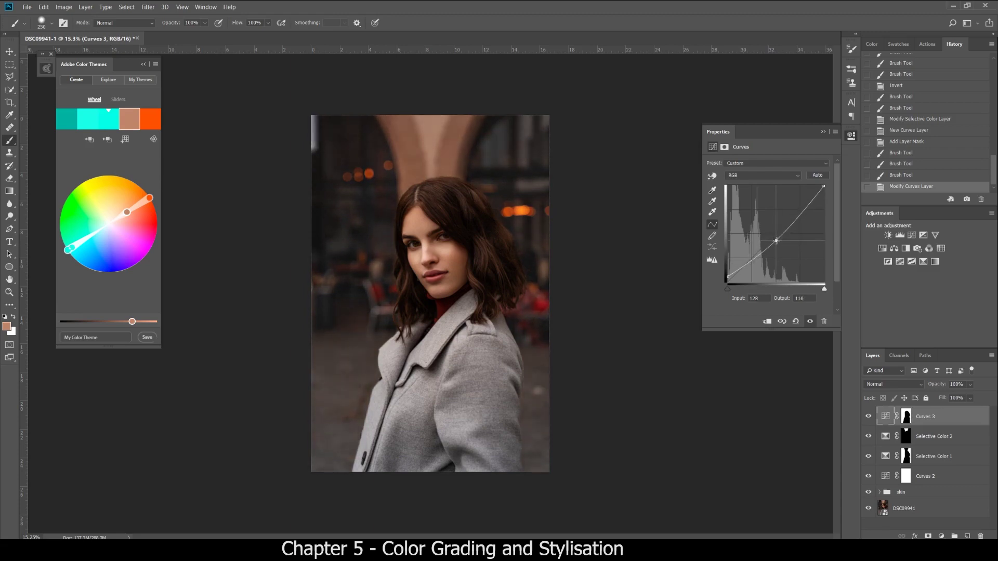
{"action": "left_click_drag", "start_coordinate": [776, 240], "coordinate": [776, 241]}
{"action": "left_click", "coordinate": [869, 418]}
{"action": "left_click", "coordinate": [870, 418]}
{"action": "left_click", "coordinate": [869, 418]}
{"action": "left_click", "coordinate": [869, 418]}
{"action": "left_click", "coordinate": [927, 521]}
{"action": "left_click", "coordinate": [940, 418]}
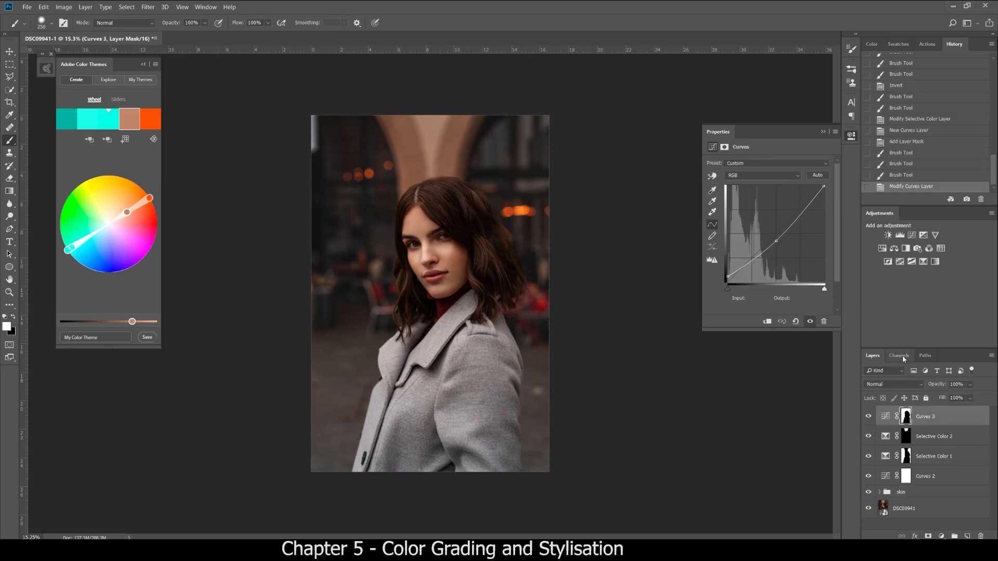
- Add a Color Lookup adjustment layer above Curves 3 using the 2Strip.look 3D LUT
{"action": "left_click", "coordinate": [941, 248]}
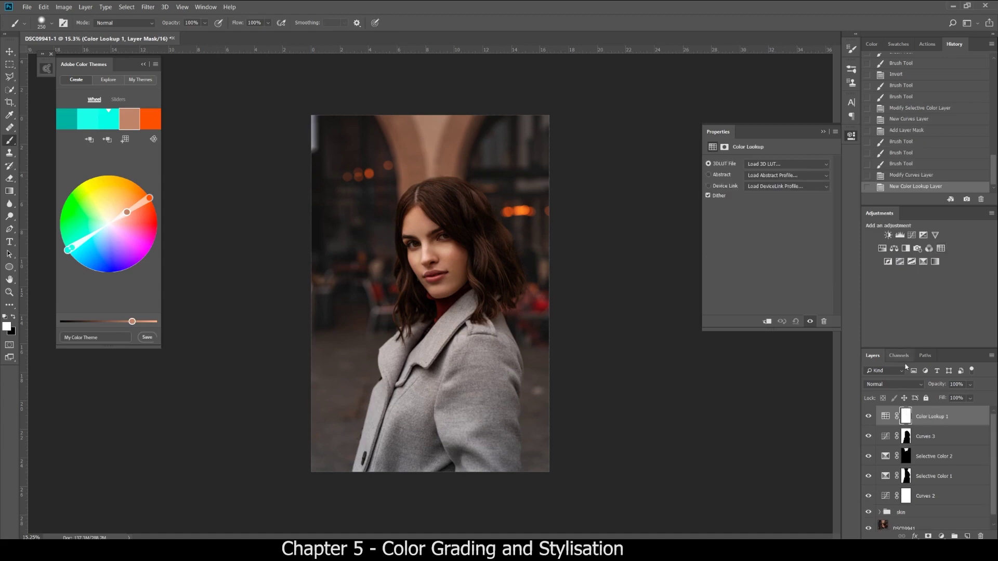
{"action": "left_click", "coordinate": [885, 417]}
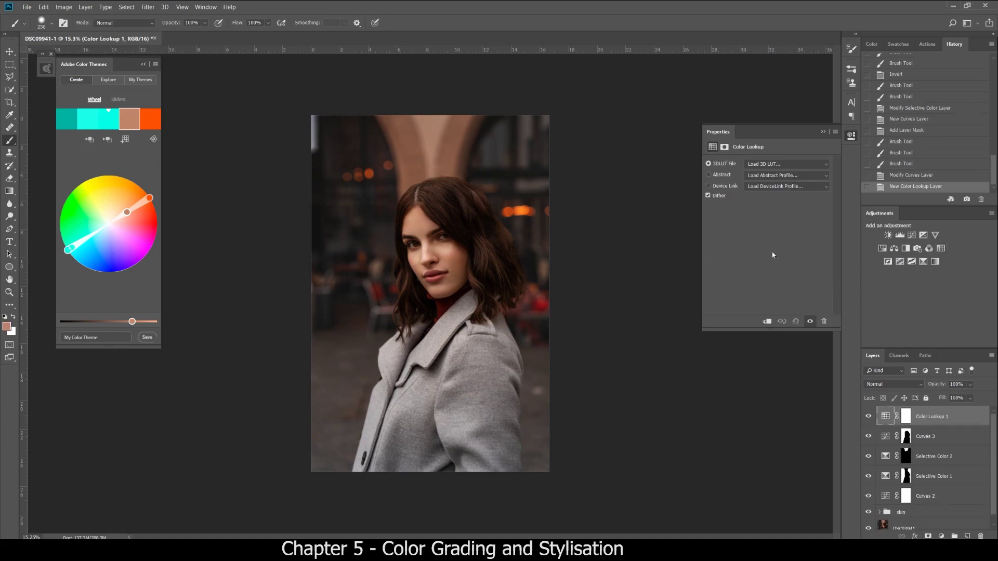
{"action": "left_click", "coordinate": [770, 165]}
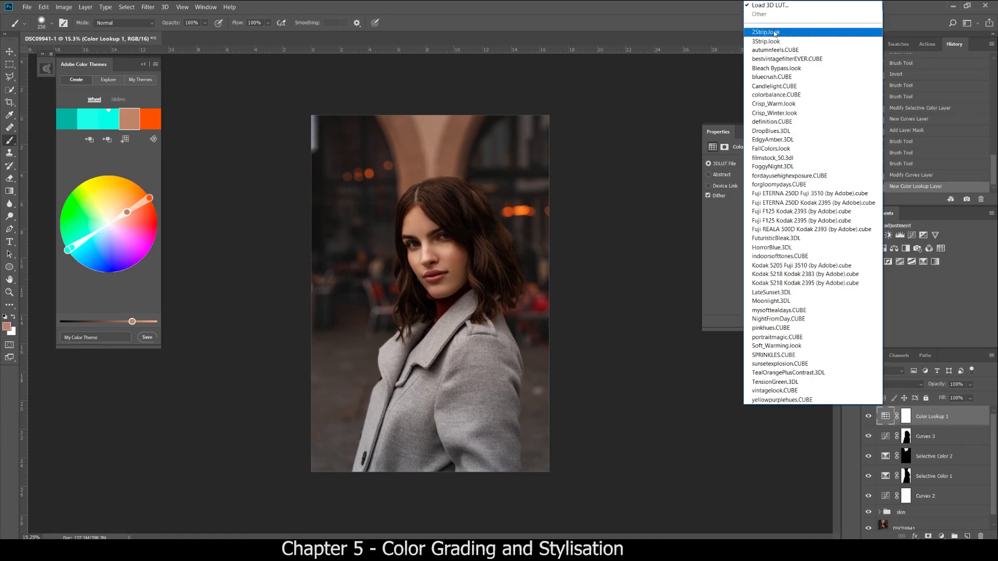
{"action": "left_click", "coordinate": [776, 33]}
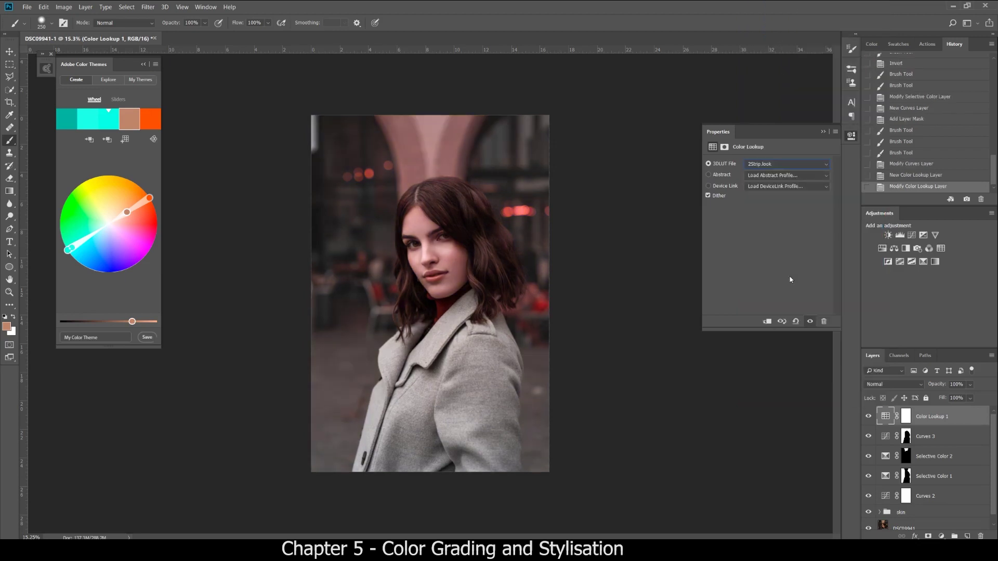
- Set Color Lookup 1 to the Color blend mode at 15% opacity
{"action": "left_click", "coordinate": [909, 384]}
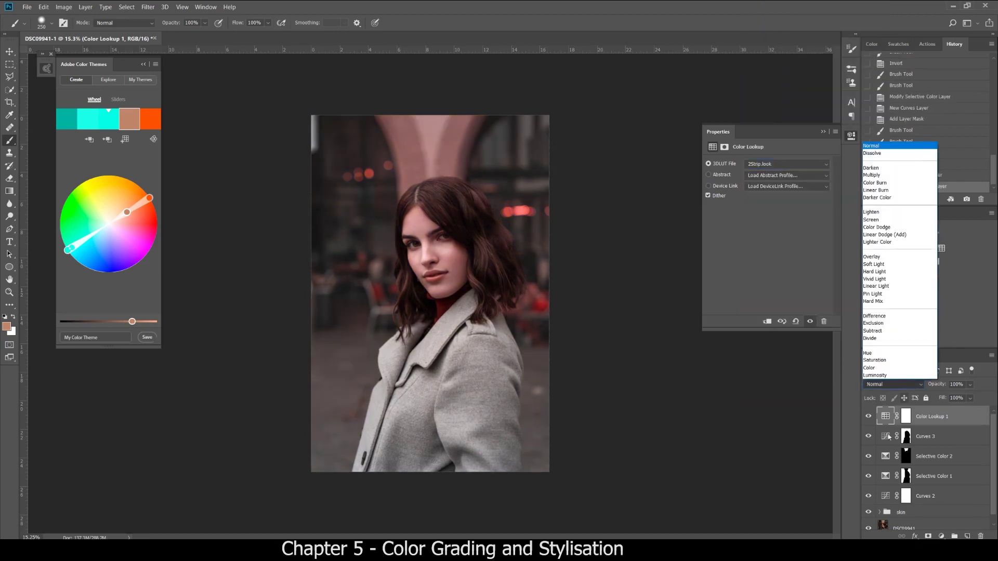
{"action": "left_click", "coordinate": [886, 368]}
{"action": "left_click", "coordinate": [969, 385]}
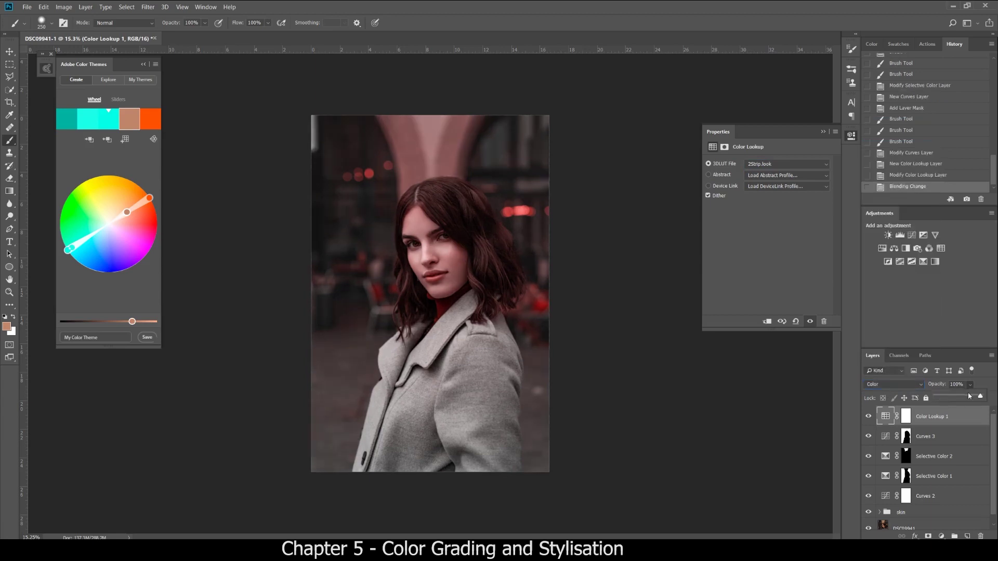
{"action": "left_click_drag", "start_coordinate": [981, 399], "coordinate": [965, 401]}
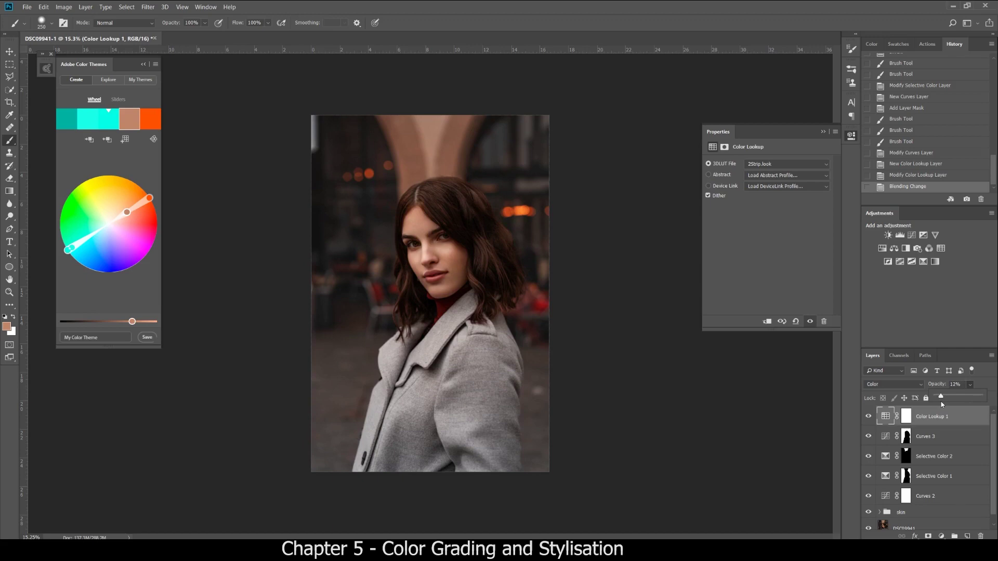
{"action": "left_click_drag", "start_coordinate": [943, 404], "coordinate": [944, 404]}
- Set the Color Lookup 1 opacity to 11% while comparing the face with the layer hidden, and save the document
{"action": "scroll", "coordinate": [448, 234], "scroll_direction": "up", "scroll_amount": 3}
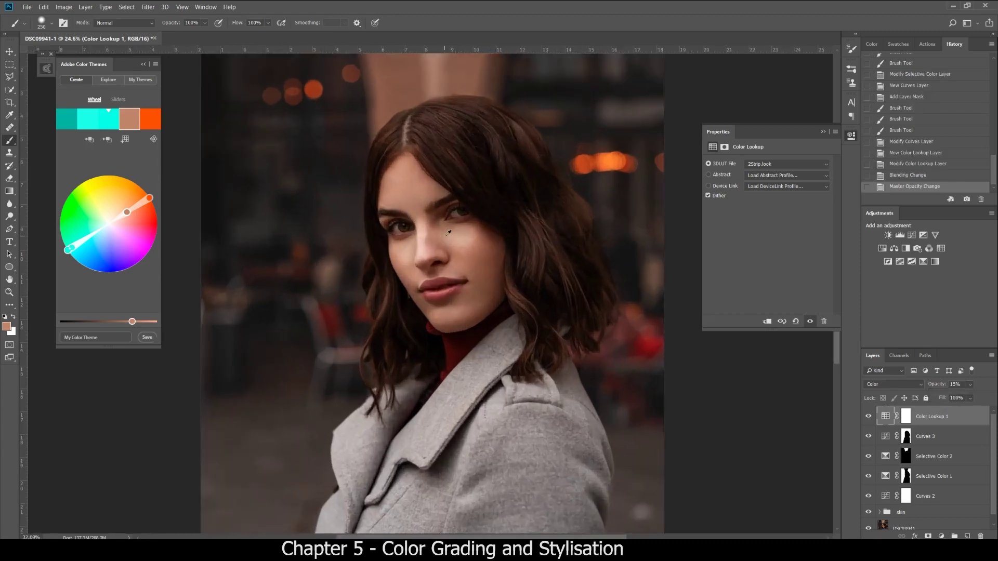
{"action": "scroll", "coordinate": [448, 233], "scroll_direction": "up", "scroll_amount": 2}
{"action": "left_click", "coordinate": [868, 416]}
{"action": "left_click", "coordinate": [868, 417]}
{"action": "left_click_drag", "start_coordinate": [939, 387], "coordinate": [937, 386]}
{"action": "left_click", "coordinate": [869, 416]}
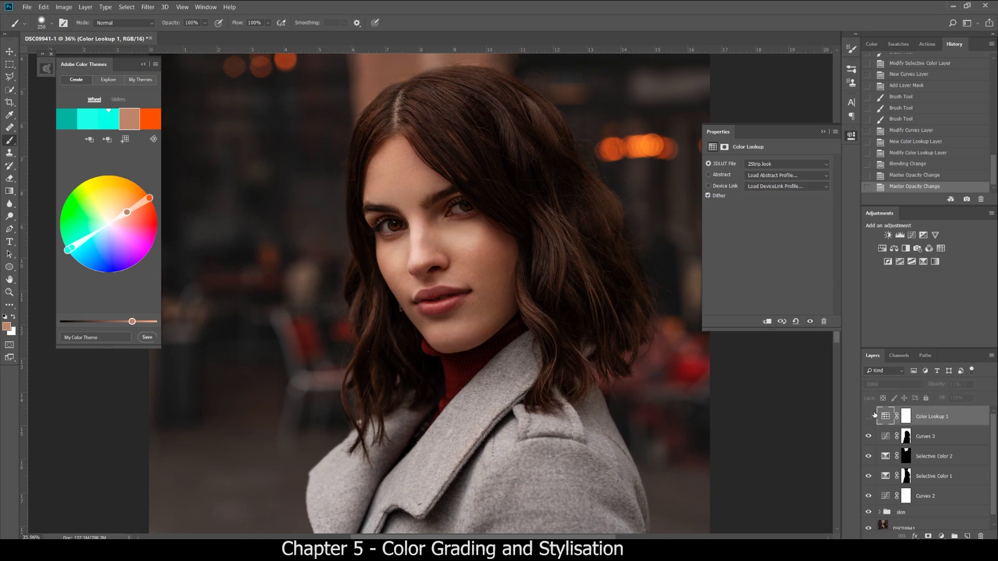
{"action": "left_click", "coordinate": [869, 416]}
{"action": "scroll", "coordinate": [453, 276], "scroll_direction": "down", "scroll_amount": 2}
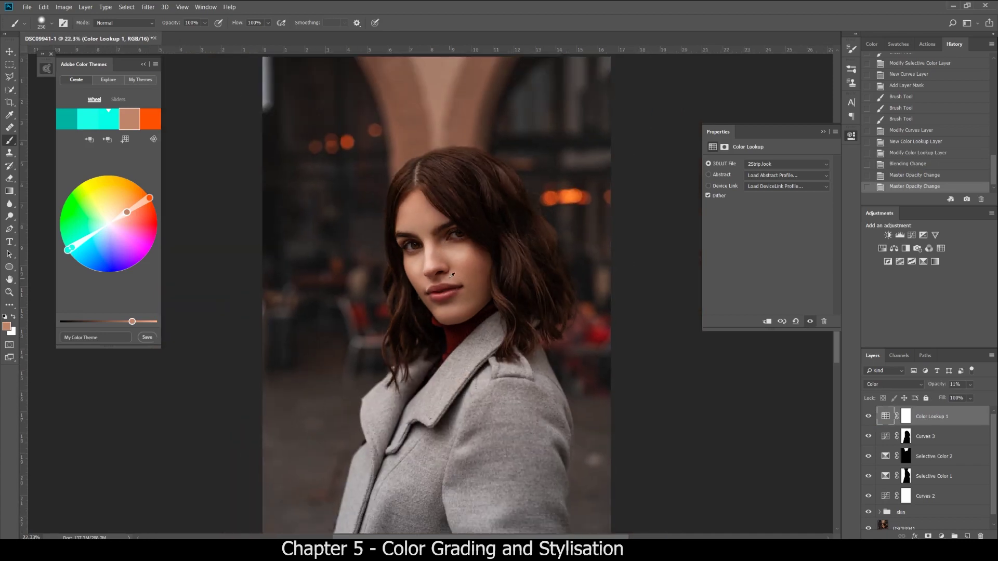
{"action": "scroll", "coordinate": [452, 275], "scroll_direction": "down", "scroll_amount": 1}
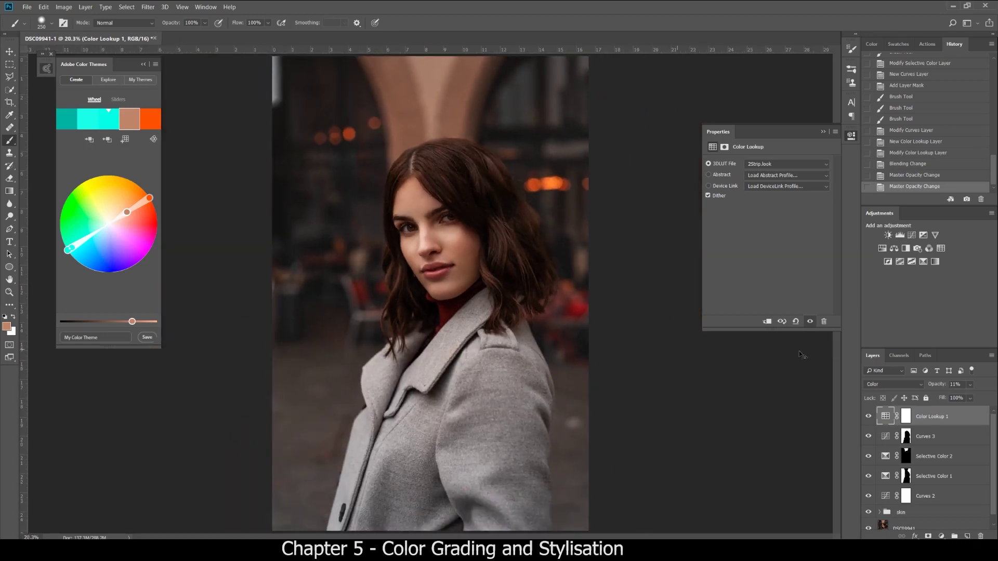
{"action": "key", "text": "ctrl+s"}
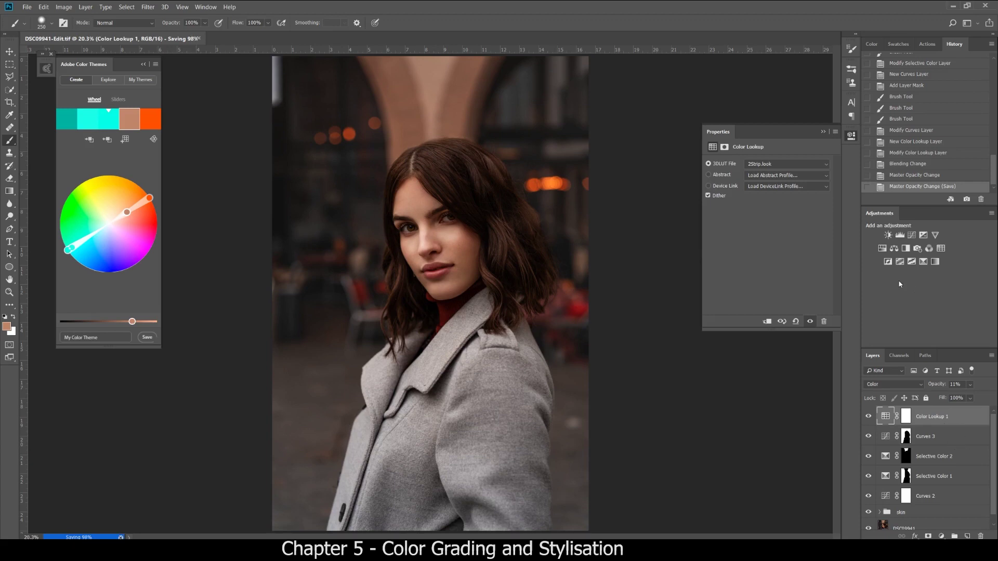
- Add a Hue/Saturation adjustment layer above Color Lookup 1 and make its mask active for painting around the eyes
{"action": "scroll", "coordinate": [439, 227], "scroll_direction": "up", "scroll_amount": 5}
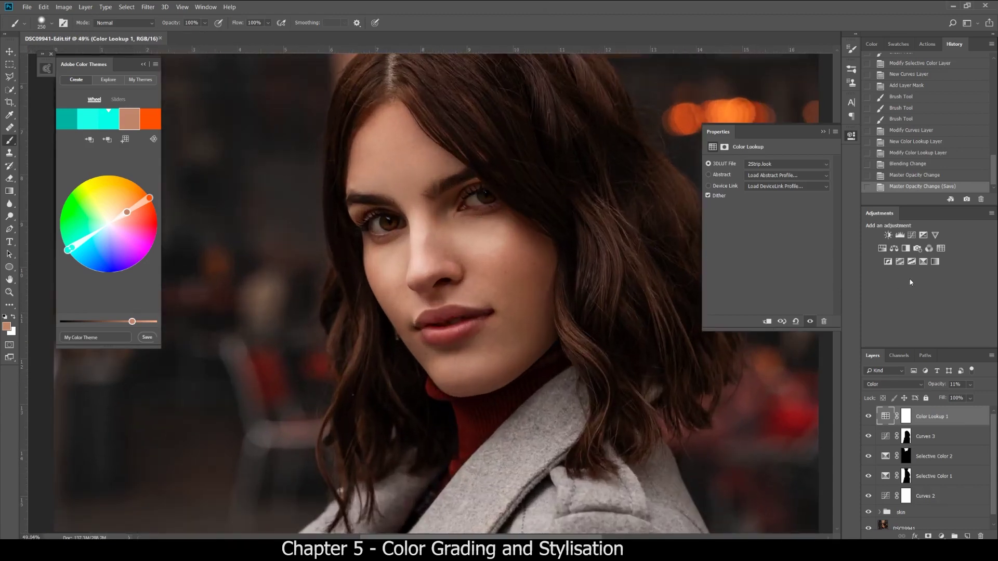
{"action": "left_click", "coordinate": [882, 249]}
{"action": "left_click", "coordinate": [926, 420]}
{"action": "left_click", "coordinate": [526, 294], "text": "alt"}
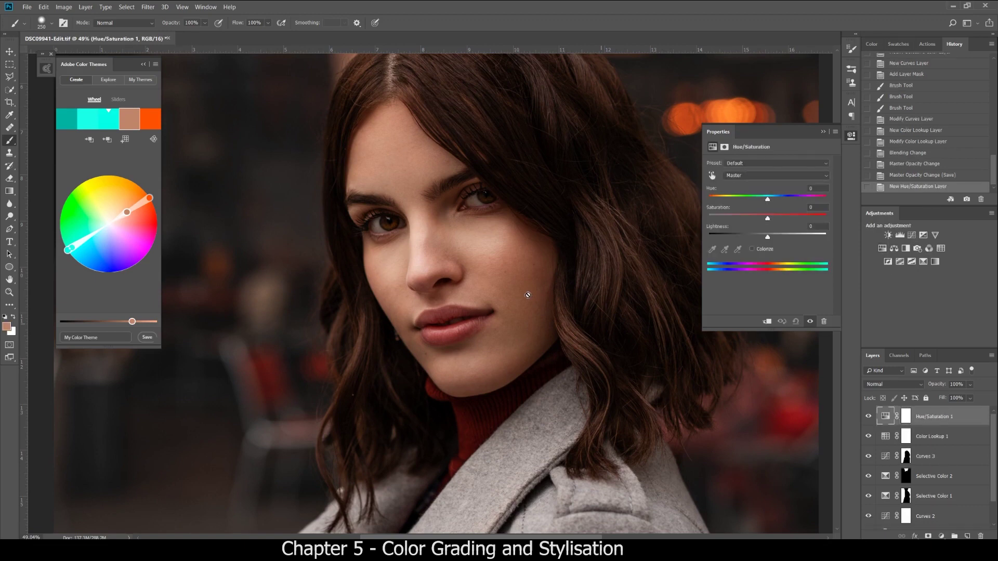
{"action": "scroll", "coordinate": [524, 291], "scroll_direction": "up", "scroll_amount": 5}
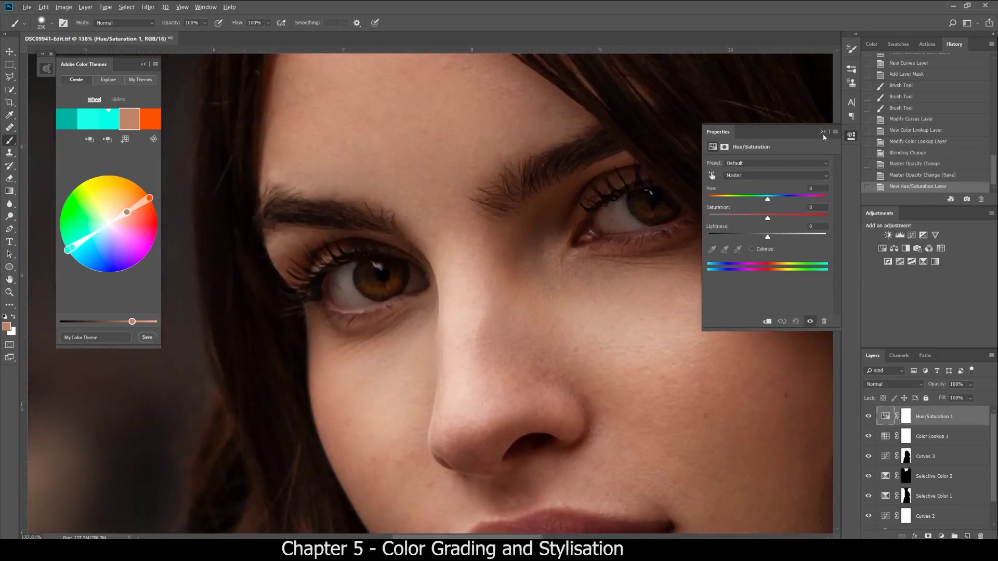
{"action": "left_click", "coordinate": [824, 132]}
{"action": "left_click", "coordinate": [907, 419]}
- Show the Hue/Saturation 1 mask as a red overlay and paint the whites of both eyes black with a small brush
{"action": "key", "text": "d"}
{"action": "left_click_drag", "start_coordinate": [578, 240], "coordinate": [518, 235]}
{"action": "key", "text": "bracketleft"}
{"action": "key", "text": "backslash"}
{"action": "mouse_move", "coordinate": [603, 218]}
{"action": "left_mouse_down"}
{"action": "mouse_move", "coordinate": [639, 223]}
{"action": "mouse_move", "coordinate": [645, 214]}
{"action": "left_mouse_up"}
{"action": "key", "text": "bracketleft"}
{"action": "key", "text": "bracketleft"}
{"action": "mouse_move", "coordinate": [338, 276]}
{"action": "left_mouse_down"}
{"action": "mouse_move", "coordinate": [343, 296]}
{"action": "mouse_move", "coordinate": [409, 273]}
{"action": "mouse_move", "coordinate": [419, 282]}
{"action": "mouse_move", "coordinate": [372, 272]}
{"action": "mouse_move", "coordinate": [383, 282]}
{"action": "mouse_move", "coordinate": [358, 253]}
{"action": "mouse_move", "coordinate": [329, 265]}
{"action": "left_mouse_up"}
- Paint the Hue/Saturation 1 mask white over the irises and eye edges to clear the overlay spill, resizing the brush as needed
{"action": "key", "text": "x"}
{"action": "key", "text": "bracketright"}
{"action": "key", "text": "bracketright"}
{"action": "key", "text": "bracketright"}
{"action": "key", "text": "bracketright"}
{"action": "key", "text": "bracketright"}
{"action": "left_click_drag", "start_coordinate": [346, 312], "coordinate": [387, 315]}
{"action": "key", "text": "bracketleft"}
{"action": "key", "text": "bracketleft"}
{"action": "key", "text": "bracketleft"}
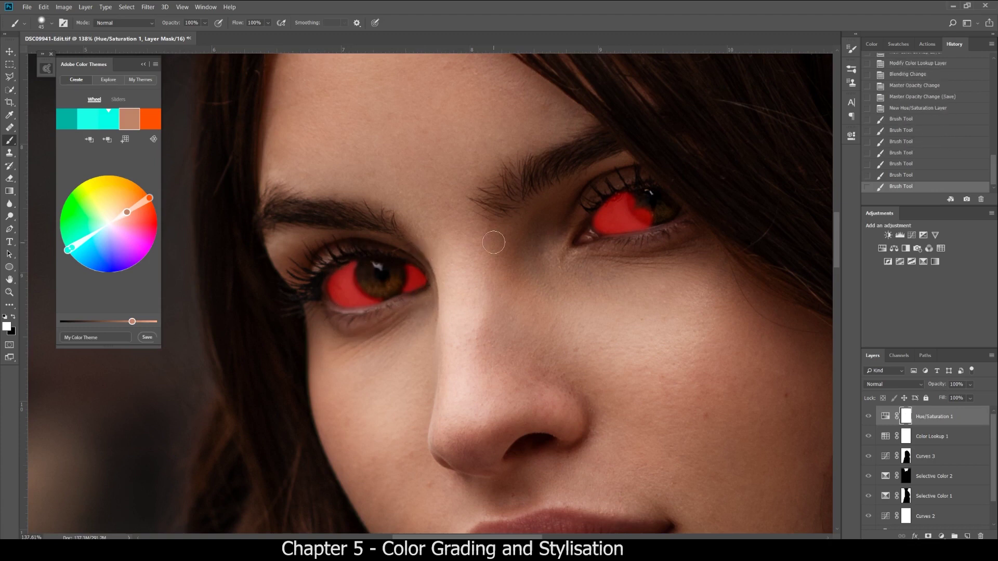
{"action": "key", "text": "bracketright"}
{"action": "key", "text": "bracketright"}
{"action": "key", "text": "bracketright"}
{"action": "key", "text": "bracketright"}
{"action": "key", "text": "bracketright"}
{"action": "mouse_move", "coordinate": [643, 195]}
{"action": "left_mouse_down"}
{"action": "mouse_move", "coordinate": [655, 202]}
{"action": "mouse_move", "coordinate": [650, 194]}
{"action": "left_mouse_up"}
{"action": "left_click_drag", "start_coordinate": [650, 193], "coordinate": [648, 186]}
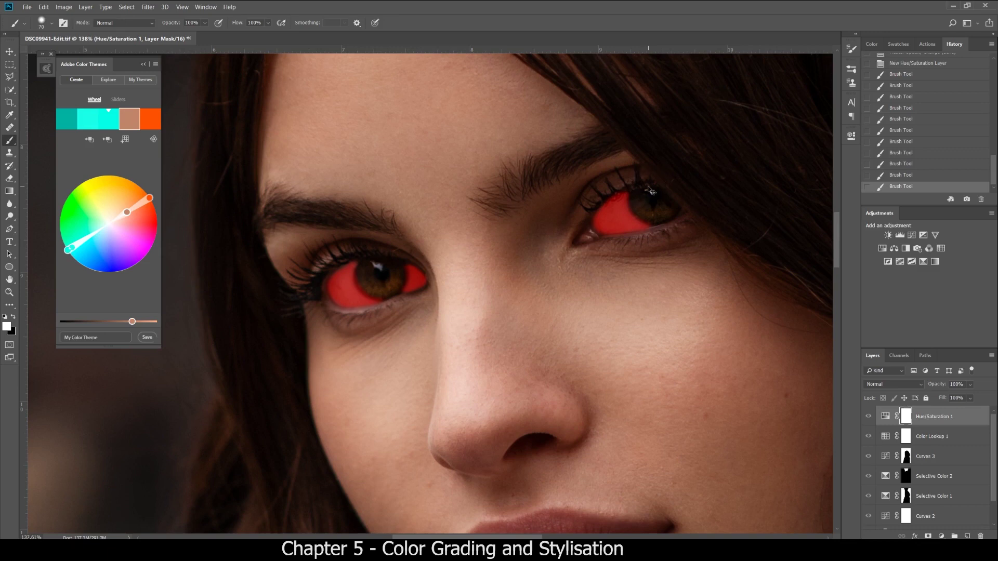
- Invert the Hue/Saturation 1 mask and set the layer's saturation to -28
{"action": "key", "text": "ctrl+i"}
{"action": "left_click", "coordinate": [883, 416]}
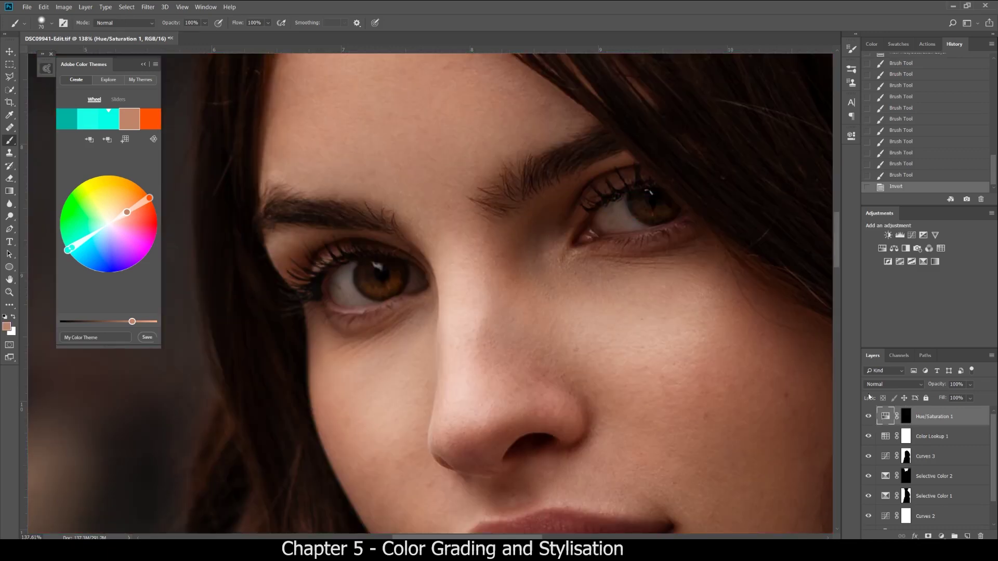
{"action": "double_click", "coordinate": [881, 416]}
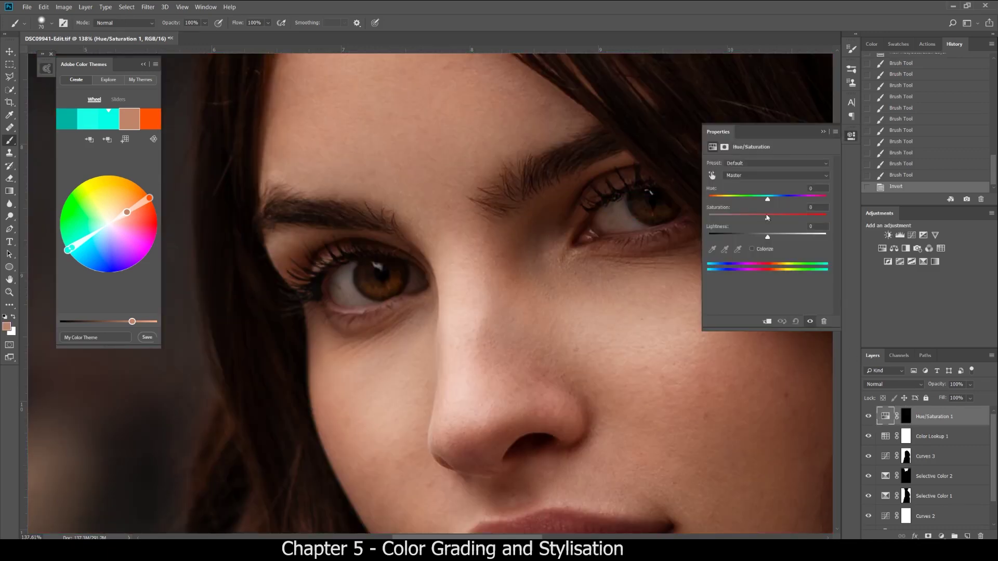
{"action": "left_click_drag", "start_coordinate": [769, 221], "coordinate": [750, 227]}
{"action": "left_click_drag", "start_coordinate": [752, 224], "coordinate": [752, 225]}
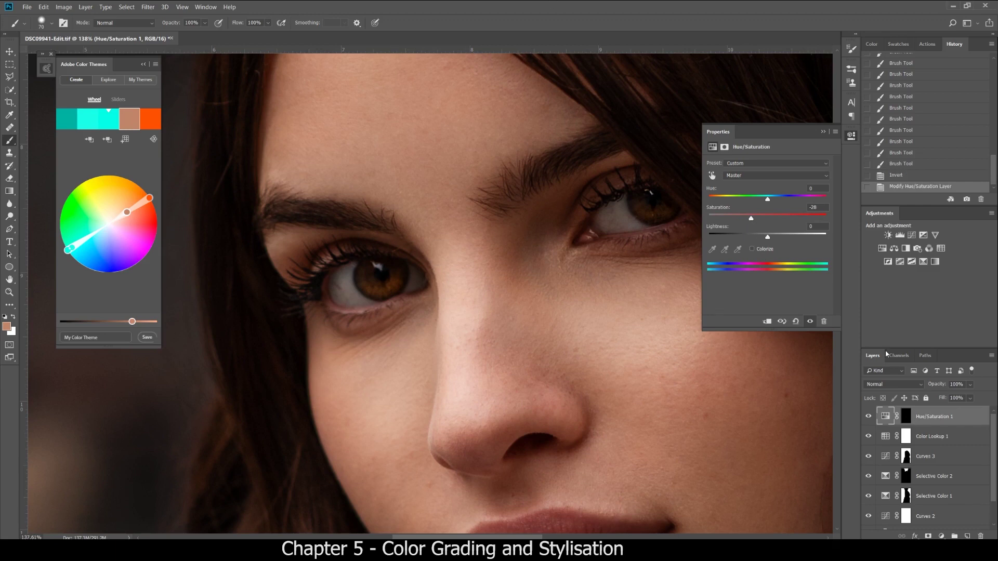
- Close the Hue/Saturation settings and save the document with the whole portrait in view
{"action": "left_click", "coordinate": [831, 121]}
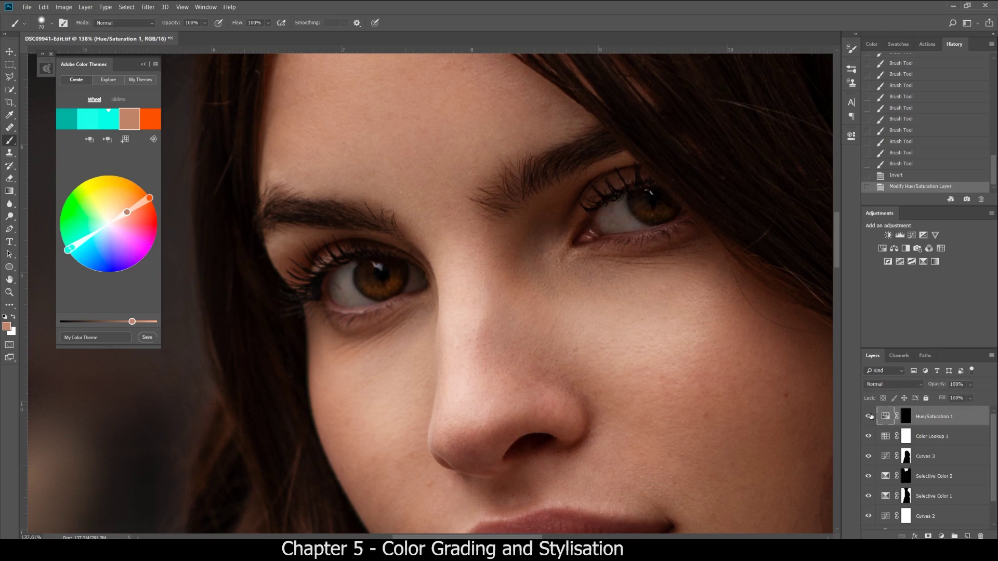
{"action": "scroll", "coordinate": [379, 191], "scroll_direction": "down", "scroll_amount": 3}
{"action": "scroll", "coordinate": [379, 191], "scroll_direction": "down", "scroll_amount": 4}
{"action": "key", "text": "ctrl+s"}
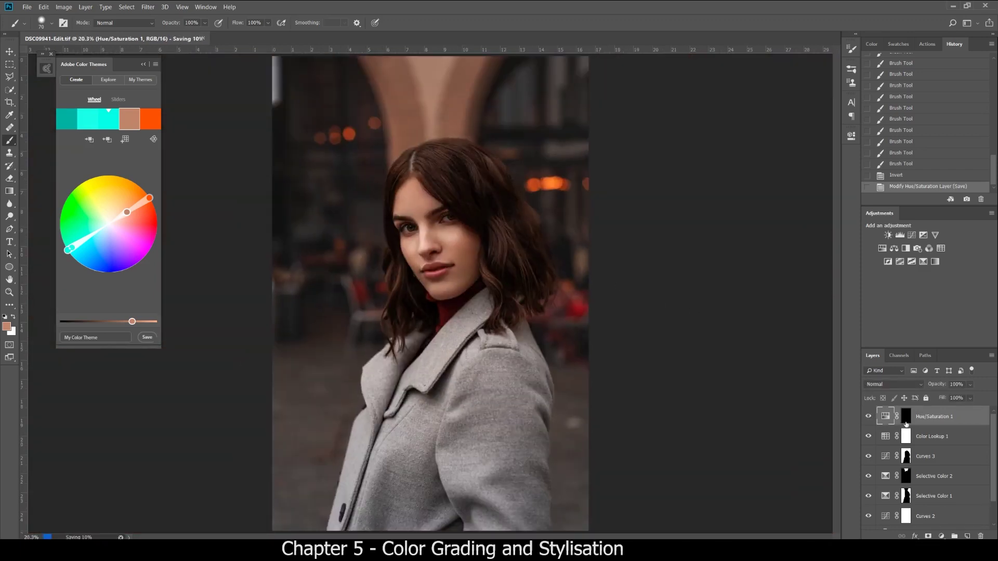
- Group the layers from Hue/Saturation 1 down to Curves 2 and name the group color
{"action": "scroll", "coordinate": [949, 458], "scroll_direction": "down", "scroll_amount": 2}
{"action": "left_click", "coordinate": [935, 489], "text": "shift"}
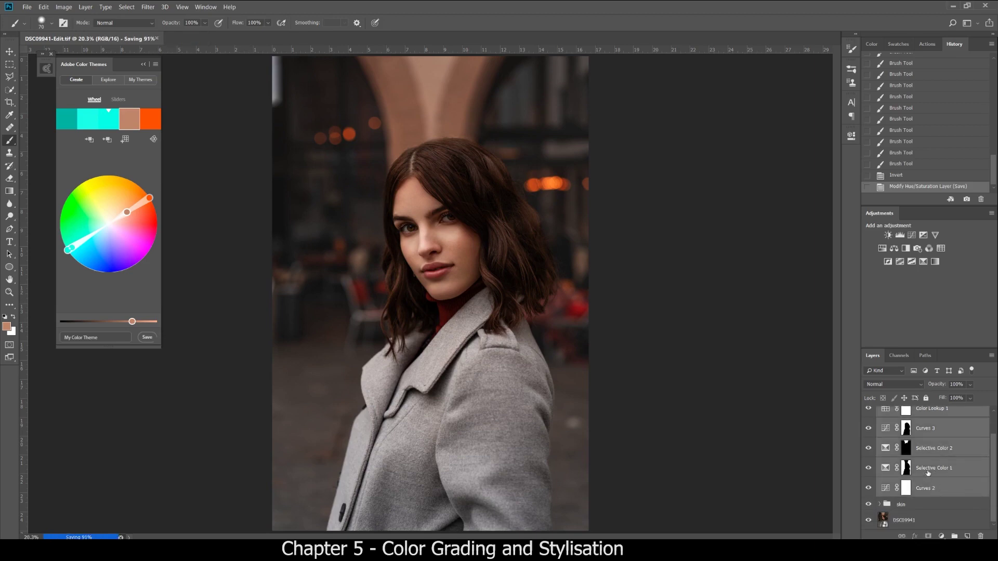
{"action": "key", "text": "ctrl+g"}
{"action": "double_click", "coordinate": [905, 413]}
{"action": "type", "text": "color"}
{"action": "key", "text": "Return"}
- Compare the portrait with and without the color group, and against the DSC09941 layer shown alone
{"action": "left_click", "coordinate": [868, 413]}
{"action": "left_click", "coordinate": [867, 413]}
{"action": "left_click", "coordinate": [867, 413]}
{"action": "left_click", "coordinate": [868, 413]}
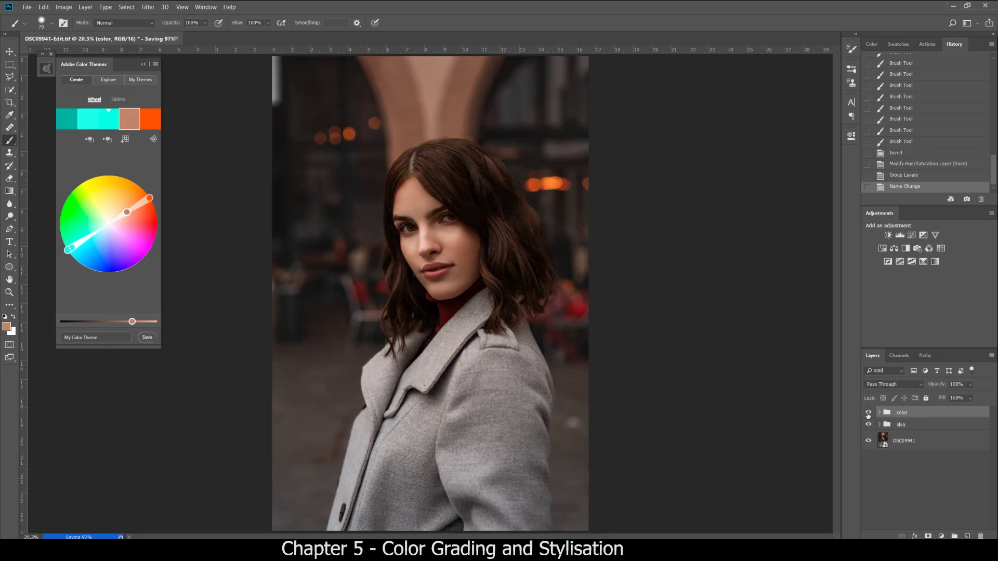
{"action": "left_click", "coordinate": [867, 413]}
{"action": "left_click", "coordinate": [868, 413]}
{"action": "left_click", "coordinate": [868, 413]}
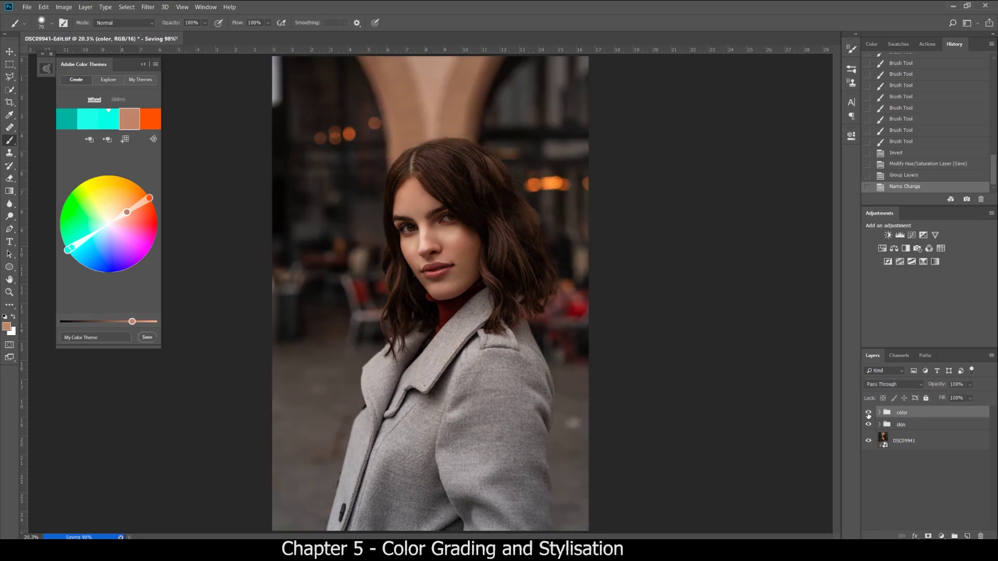
{"action": "left_click", "coordinate": [867, 413]}
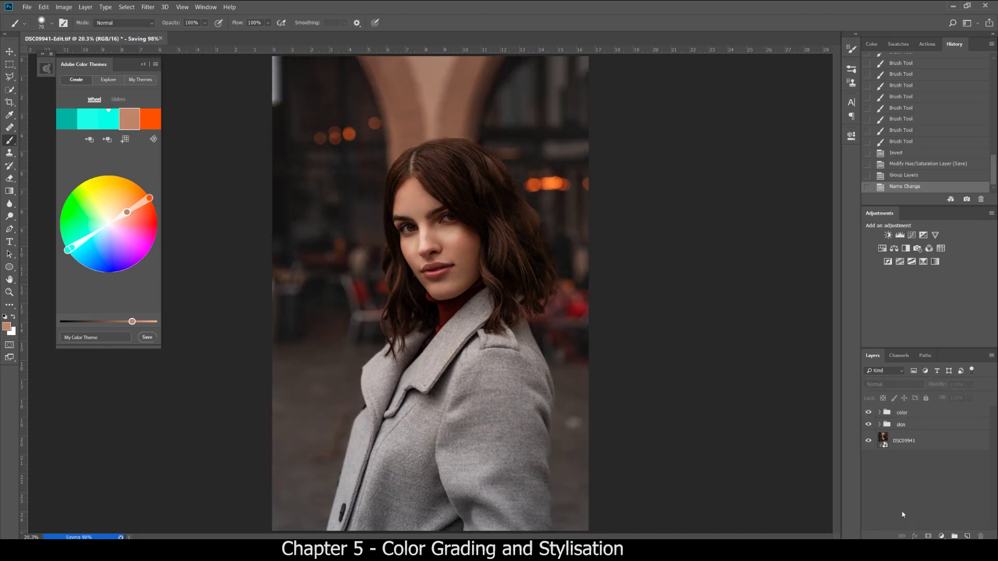
{"action": "left_click", "coordinate": [868, 441], "text": "alt"}
{"action": "left_click", "coordinate": [868, 441], "text": "alt"}
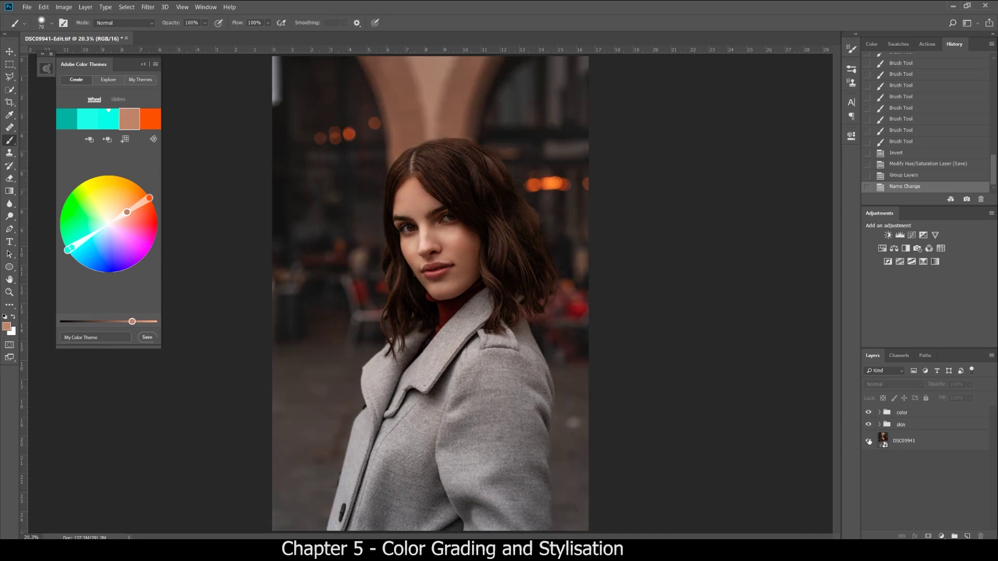
{"action": "left_click", "coordinate": [868, 440], "text": "alt"}
{"action": "left_click", "coordinate": [868, 441], "text": "alt"}
{"action": "right_click", "coordinate": [308, 306]}
{"action": "left_click", "coordinate": [519, 18]}
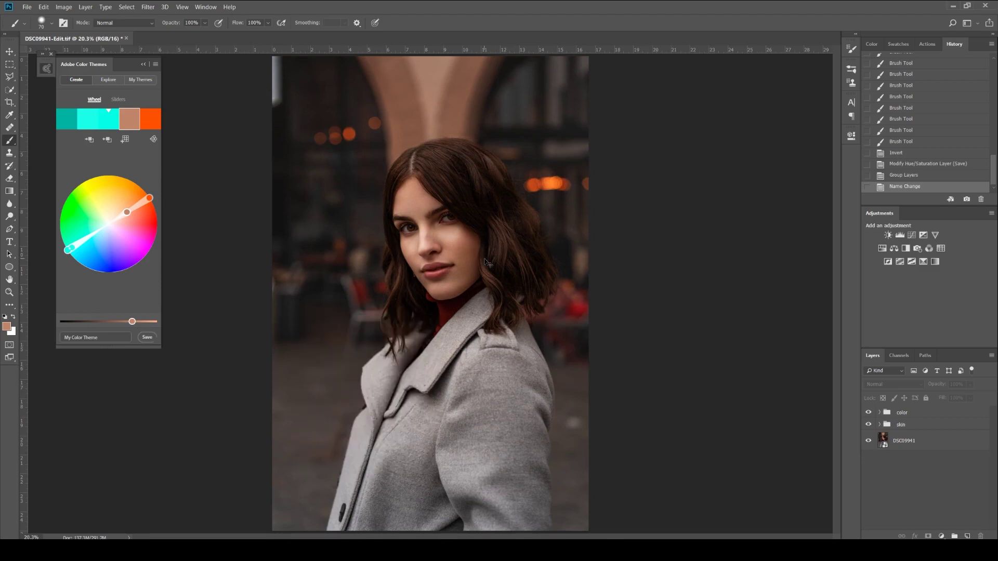
- Save the document and add a new layer above the color group with the Soft Light blend mode
{"action": "key", "text": "ctrl+s"}
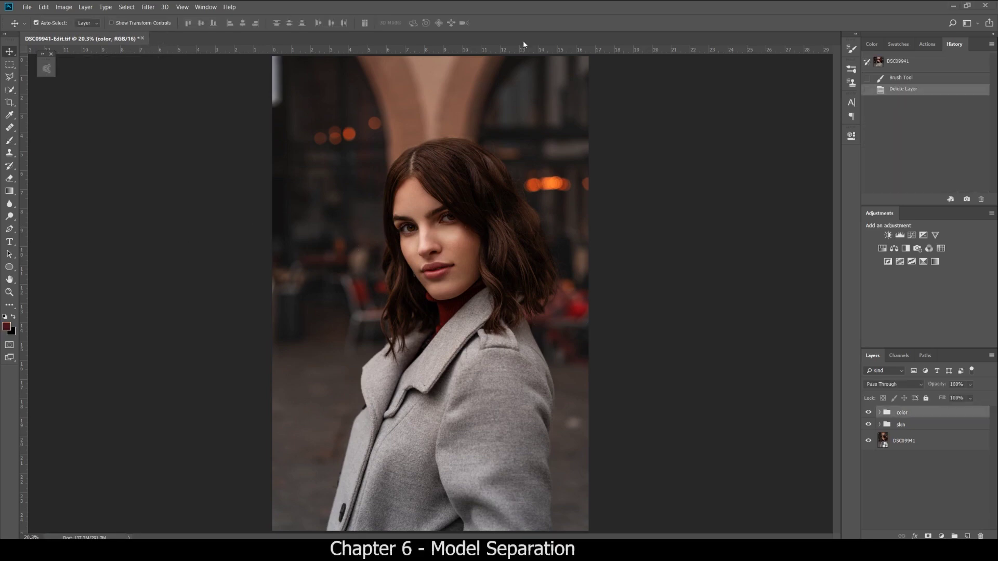
{"action": "left_click", "coordinate": [968, 536]}
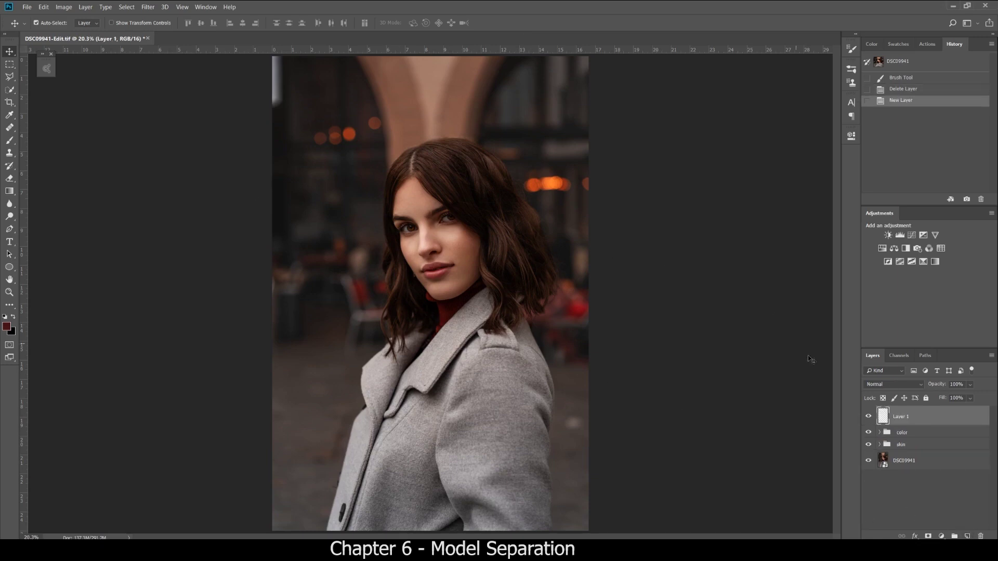
{"action": "left_click", "coordinate": [886, 385]}
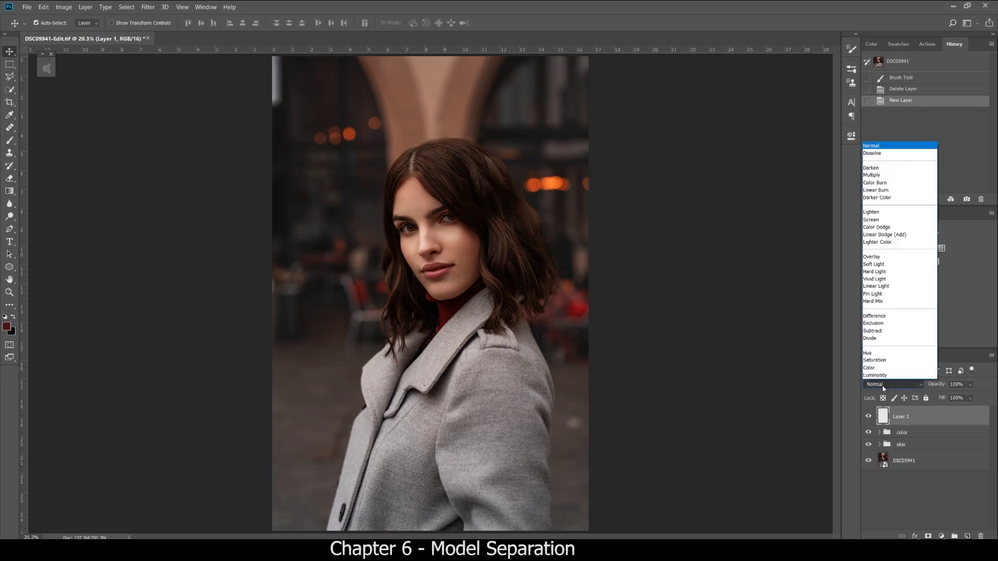
{"action": "left_click", "coordinate": [884, 261]}
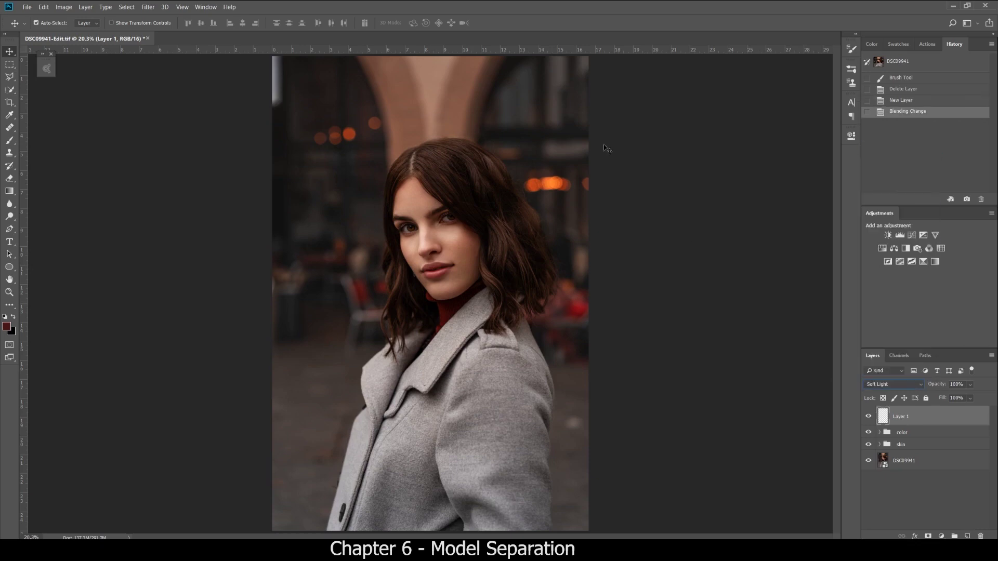
- Set up the Brush with white foreground color, 4% flow and a size of about 600 px for painting on Layer 1
{"action": "left_click", "coordinate": [9, 140]}
{"action": "left_click", "coordinate": [5, 316]}
{"action": "left_click", "coordinate": [13, 317]}
{"action": "scroll", "coordinate": [227, 337], "scroll_direction": "down", "scroll_amount": 3}
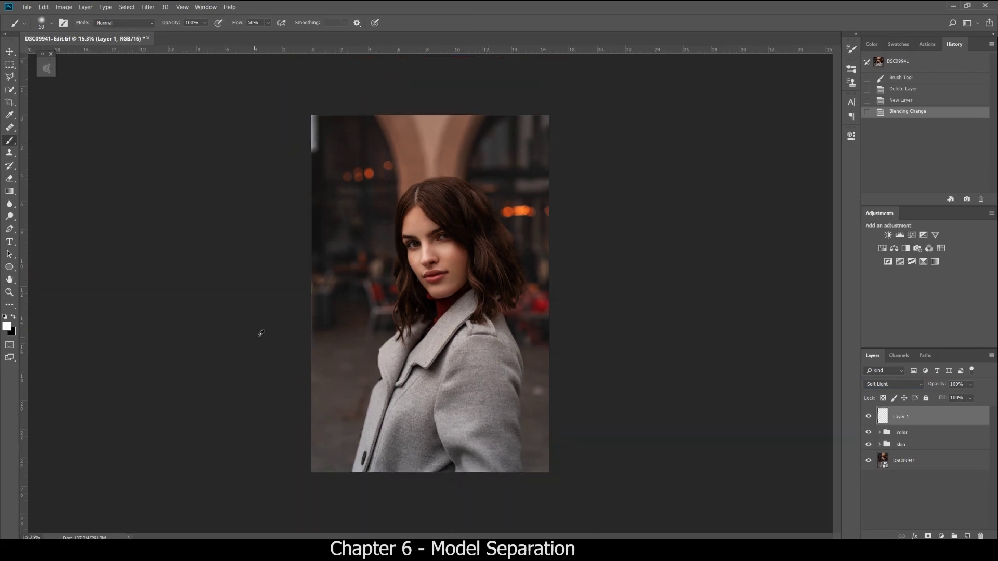
{"action": "scroll", "coordinate": [318, 313], "scroll_direction": "down", "scroll_amount": 1}
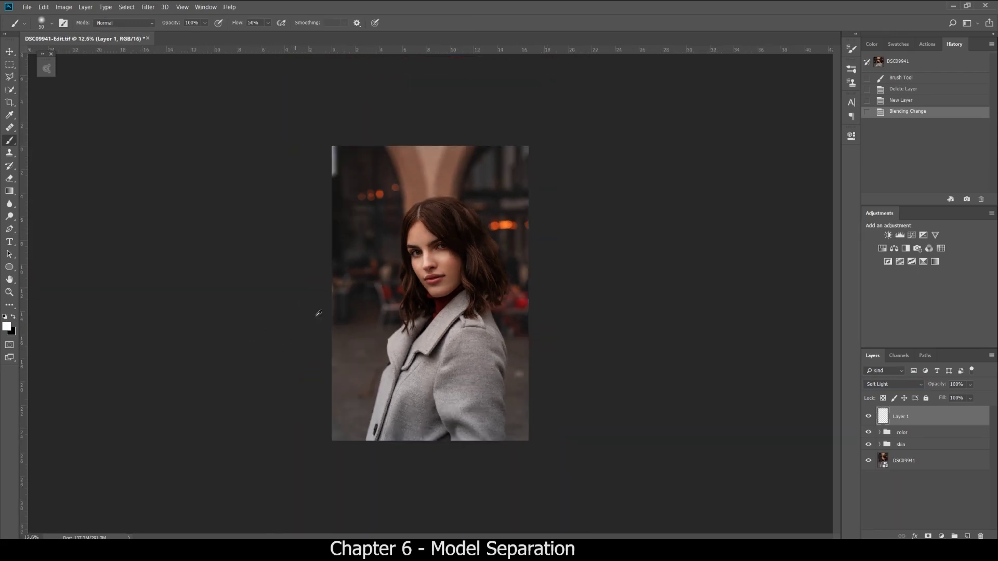
{"action": "left_click", "coordinate": [267, 23]}
{"action": "left_click_drag", "start_coordinate": [256, 34], "coordinate": [254, 34]}
{"action": "left_click", "coordinate": [53, 23]}
{"action": "left_click", "coordinate": [311, 25]}
{"action": "left_click_drag", "start_coordinate": [389, 207], "coordinate": [416, 198]}
{"action": "scroll", "coordinate": [408, 204], "scroll_direction": "down", "scroll_amount": 1}
{"action": "scroll", "coordinate": [414, 202], "scroll_direction": "up", "scroll_amount": 1}
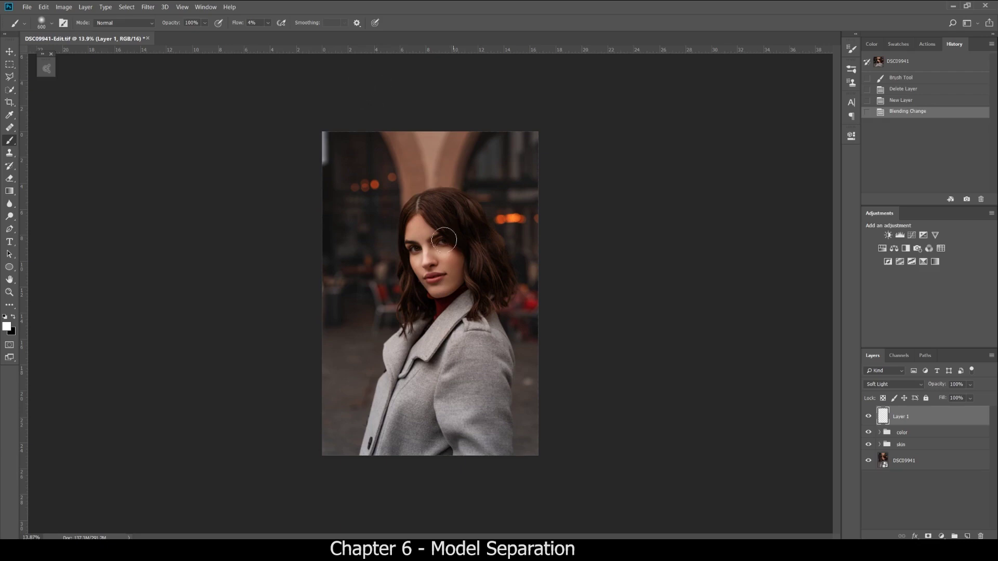
- Brush soft white light over the upper background around the model's head on Layer 1
{"action": "mouse_move", "coordinate": [412, 107]}
{"action": "left_mouse_down"}
{"action": "mouse_move", "coordinate": [481, 227]}
{"action": "mouse_move", "coordinate": [398, 110]}
{"action": "mouse_move", "coordinate": [422, 159]}
{"action": "mouse_move", "coordinate": [384, 108]}
{"action": "left_mouse_up"}
{"action": "mouse_move", "coordinate": [425, 203]}
{"action": "left_mouse_down"}
{"action": "mouse_move", "coordinate": [349, 105]}
{"action": "mouse_move", "coordinate": [409, 217]}
{"action": "mouse_move", "coordinate": [332, 100]}
{"action": "mouse_move", "coordinate": [439, 312]}
{"action": "mouse_move", "coordinate": [333, 112]}
{"action": "mouse_move", "coordinate": [395, 263]}
{"action": "mouse_move", "coordinate": [302, 104]}
{"action": "mouse_move", "coordinate": [391, 308]}
{"action": "mouse_move", "coordinate": [290, 113]}
{"action": "mouse_move", "coordinate": [403, 360]}
{"action": "mouse_move", "coordinate": [292, 148]}
{"action": "mouse_move", "coordinate": [401, 412]}
{"action": "mouse_move", "coordinate": [278, 145]}
{"action": "mouse_move", "coordinate": [354, 379]}
{"action": "mouse_move", "coordinate": [282, 192]}
{"action": "mouse_move", "coordinate": [361, 444]}
{"action": "mouse_move", "coordinate": [290, 274]}
{"action": "mouse_move", "coordinate": [255, 148]}
{"action": "mouse_move", "coordinate": [355, 364]}
{"action": "mouse_move", "coordinate": [282, 168]}
{"action": "mouse_move", "coordinate": [383, 374]}
{"action": "mouse_move", "coordinate": [289, 130]}
{"action": "left_mouse_up"}
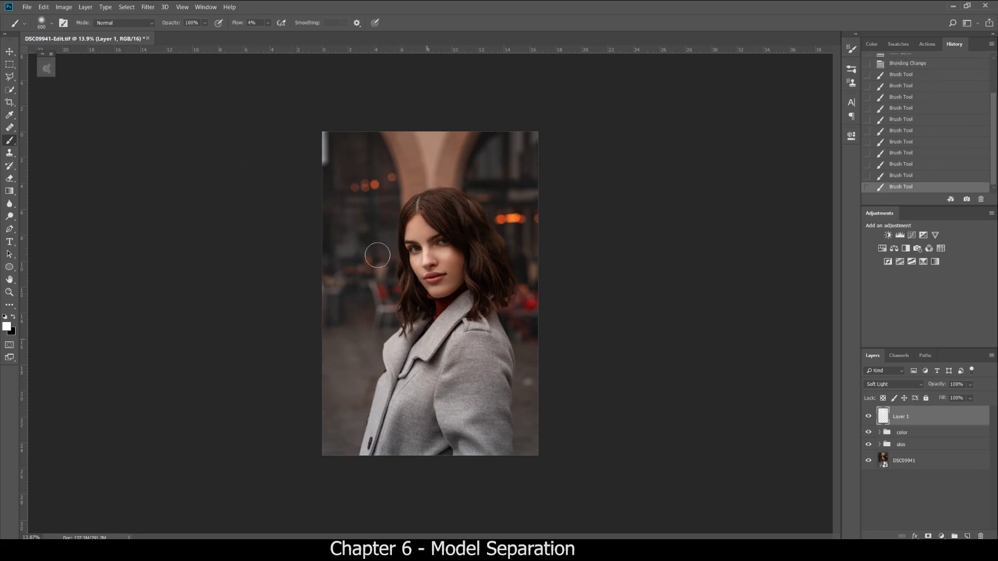
{"action": "mouse_move", "coordinate": [351, 109]}
{"action": "left_mouse_down"}
{"action": "mouse_move", "coordinate": [410, 116]}
{"action": "mouse_move", "coordinate": [453, 175]}
{"action": "left_mouse_up"}
- Enlarge the brush to 1900 px and paint black along the side and lower edges of the background on Layer 1
{"action": "key", "text": "x"}
{"action": "key", "text": "bracketright"}
{"action": "key", "text": "bracketright"}
{"action": "key", "text": "bracketright"}
{"action": "key", "text": "bracketright"}
{"action": "key", "text": "bracketright"}
{"action": "key", "text": "bracketright"}
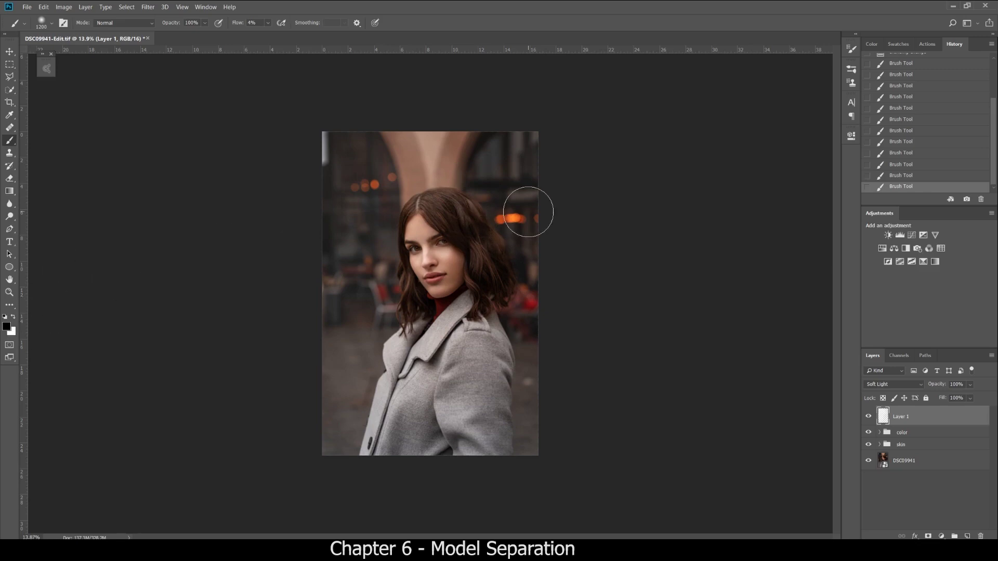
{"action": "key", "text": "bracketright"}
{"action": "key", "text": "bracketright"}
{"action": "key", "text": "bracketright"}
{"action": "key", "text": "bracketright"}
{"action": "key", "text": "bracketright"}
{"action": "key", "text": "bracketright"}
{"action": "key", "text": "bracketright"}
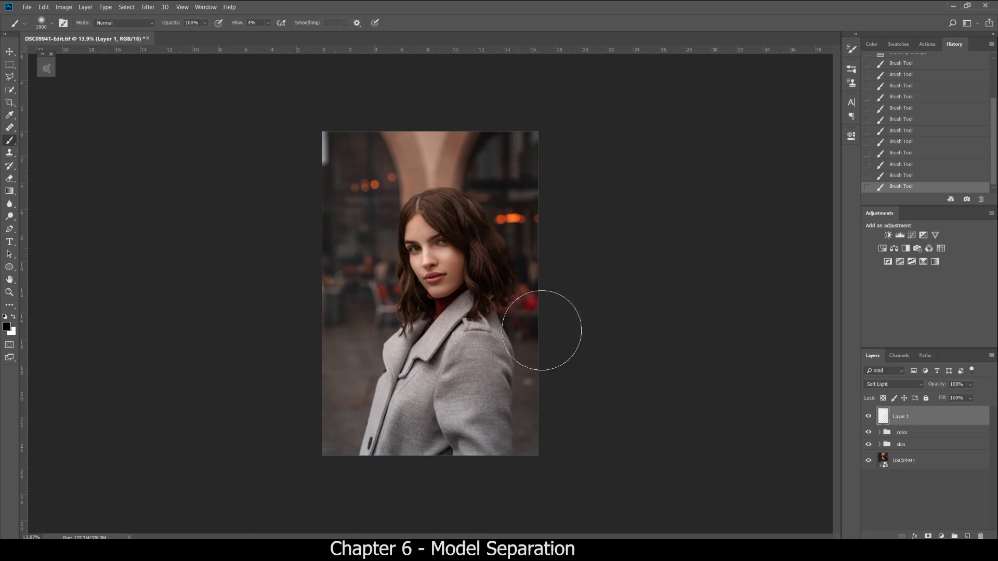
{"action": "left_click", "coordinate": [522, 497]}
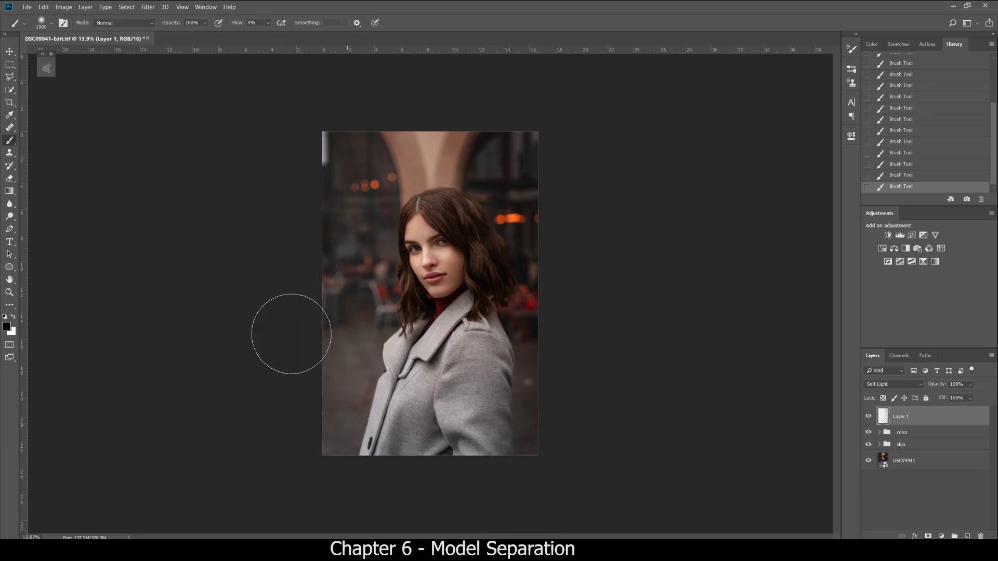
- Copy the Curves 3 layer mask from the color group onto Layer 1 and collapse the group again
{"action": "left_click", "coordinate": [879, 433]}
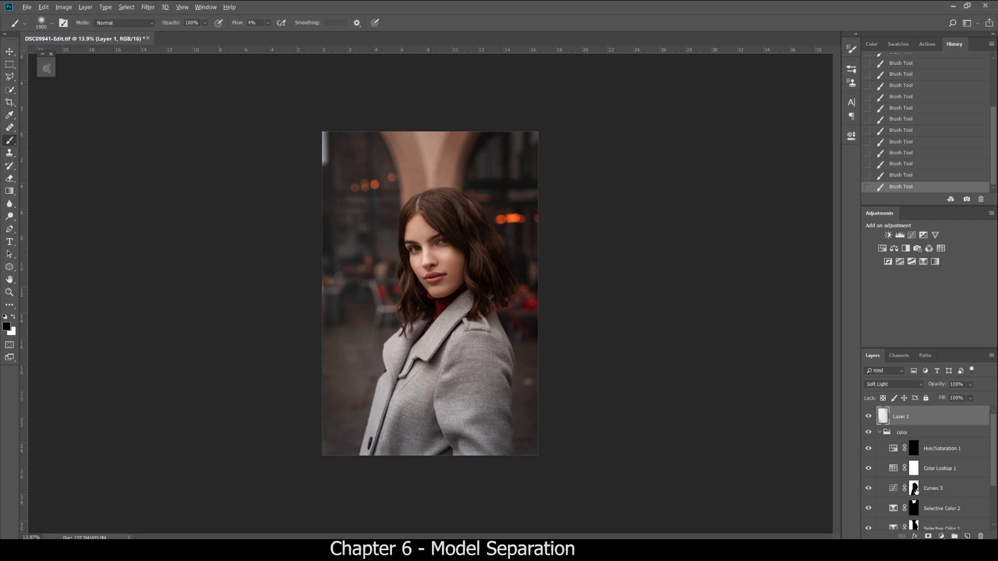
{"action": "left_click_drag", "start_coordinate": [915, 491], "coordinate": [917, 418]}
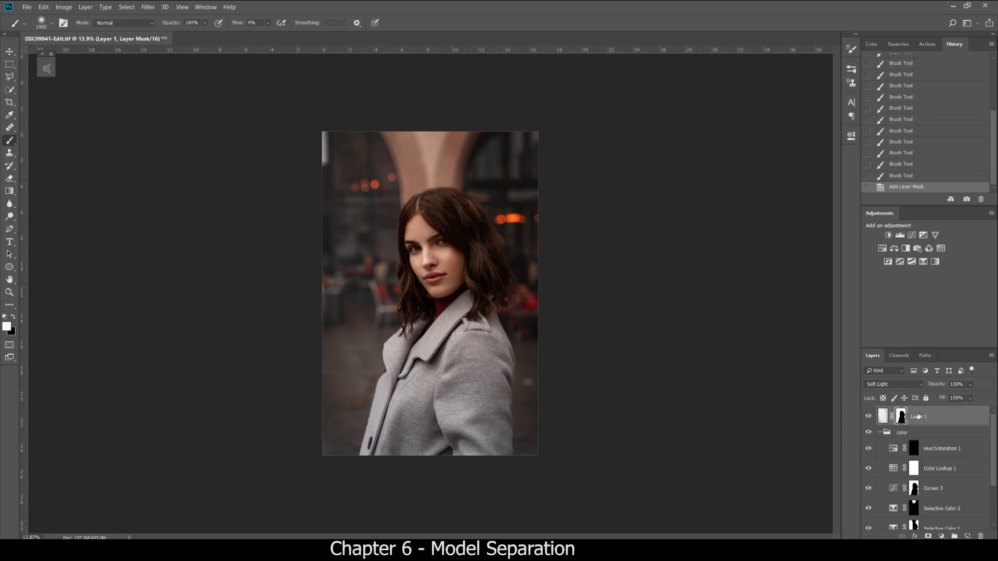
{"action": "left_click", "coordinate": [879, 433]}
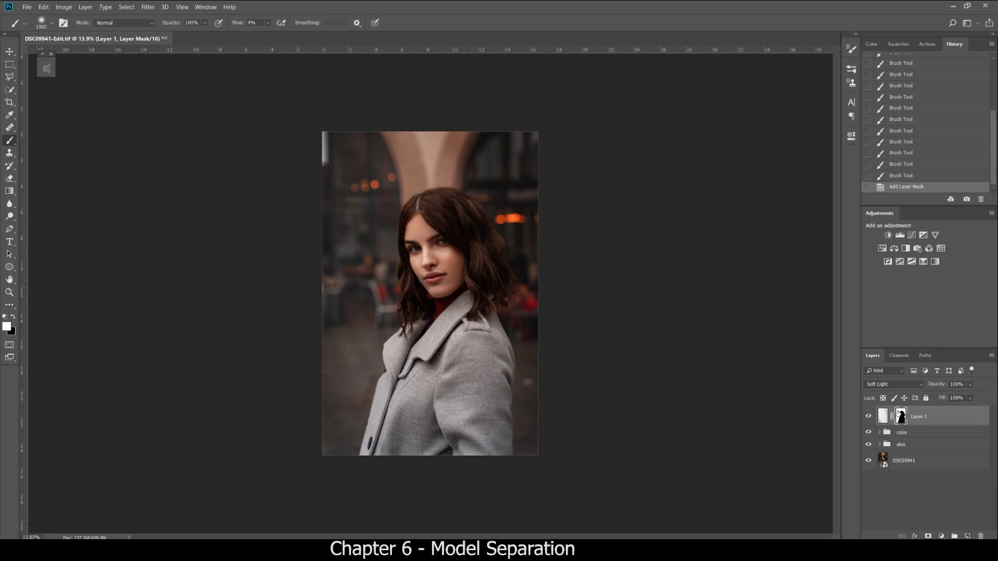
- Compare the portrait with and without Layer 1 to judge the background light effect
{"action": "left_click", "coordinate": [868, 417]}
{"action": "left_click", "coordinate": [867, 417]}
{"action": "left_click", "coordinate": [868, 417]}
{"action": "left_click", "coordinate": [868, 417]}
{"action": "left_click", "coordinate": [867, 417]}
{"action": "left_click", "coordinate": [868, 417]}
{"action": "left_click", "coordinate": [868, 417]}
{"action": "left_click", "coordinate": [868, 417]}
- Try a lower opacity for Layer 1 and set it back to 100%
{"action": "left_click", "coordinate": [970, 385]}
{"action": "left_click_drag", "start_coordinate": [980, 398], "coordinate": [964, 398]}
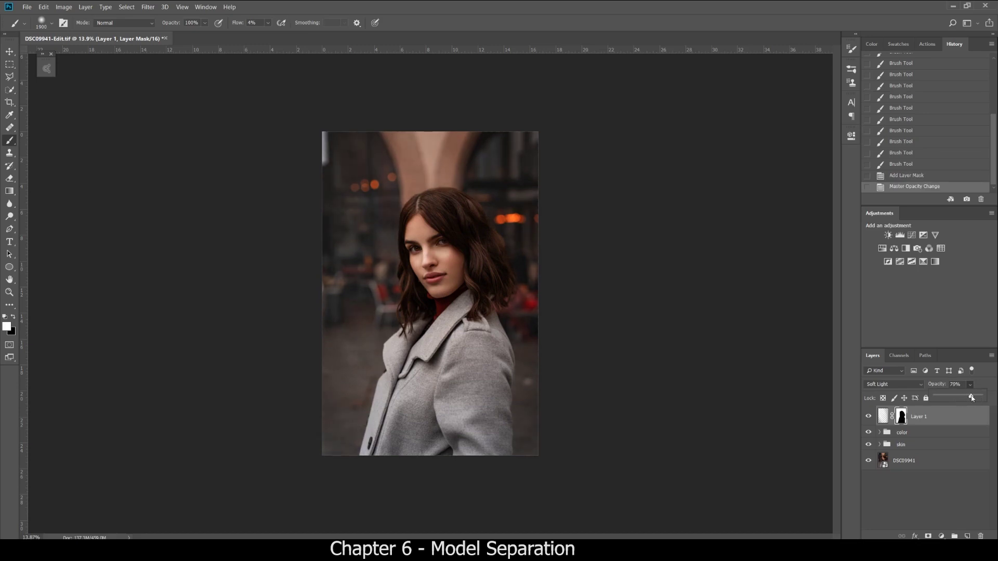
{"action": "left_click", "coordinate": [918, 484]}
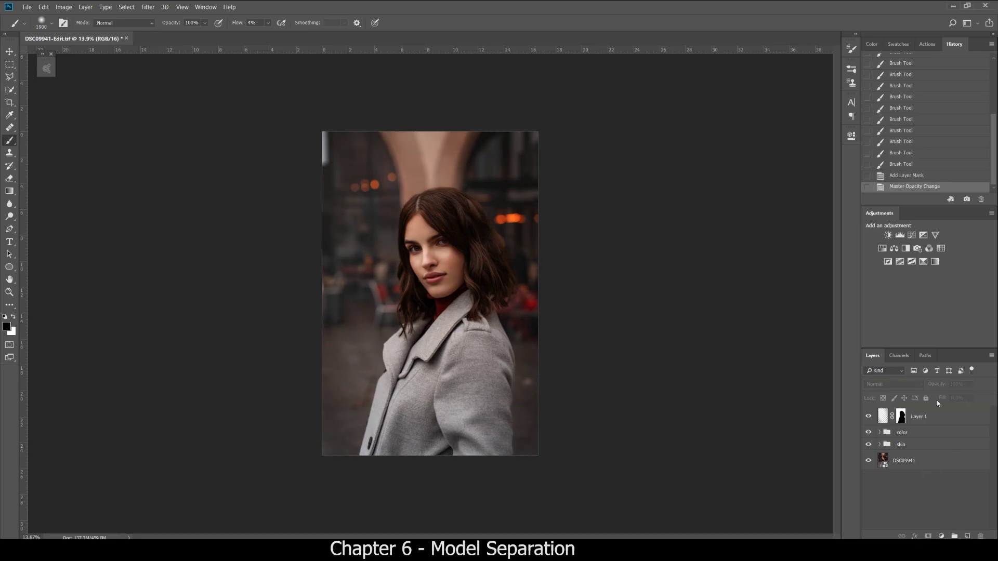
- Add a new layer above Layer 1 and rename Layer 1 light strains
{"action": "left_click", "coordinate": [918, 420]}
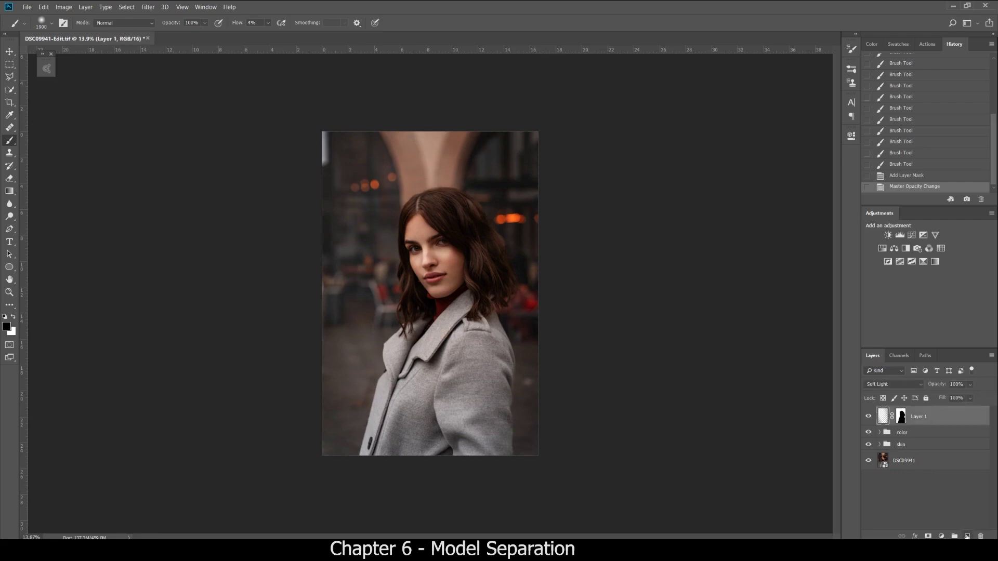
{"action": "left_click", "coordinate": [968, 537]}
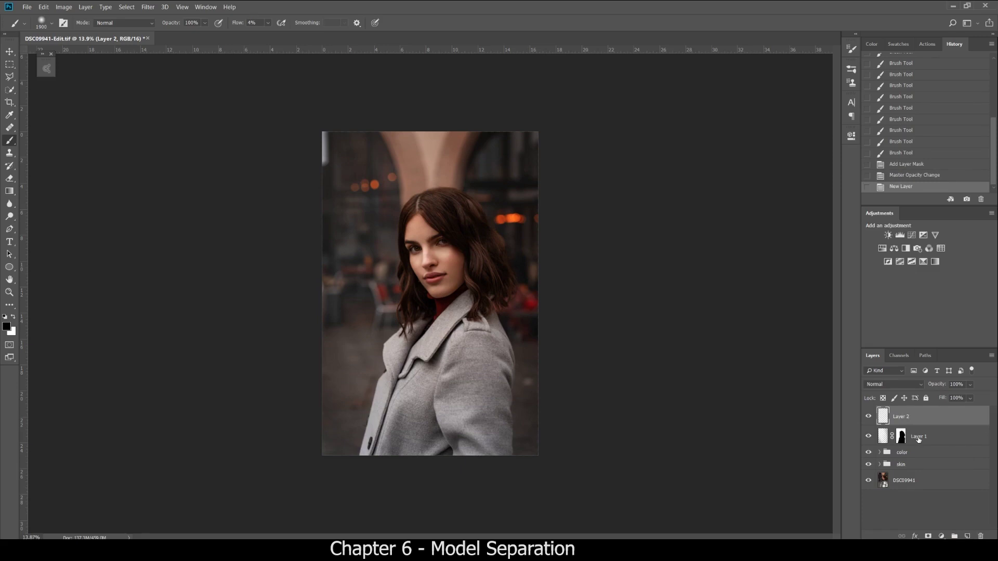
{"action": "double_click", "coordinate": [919, 437]}
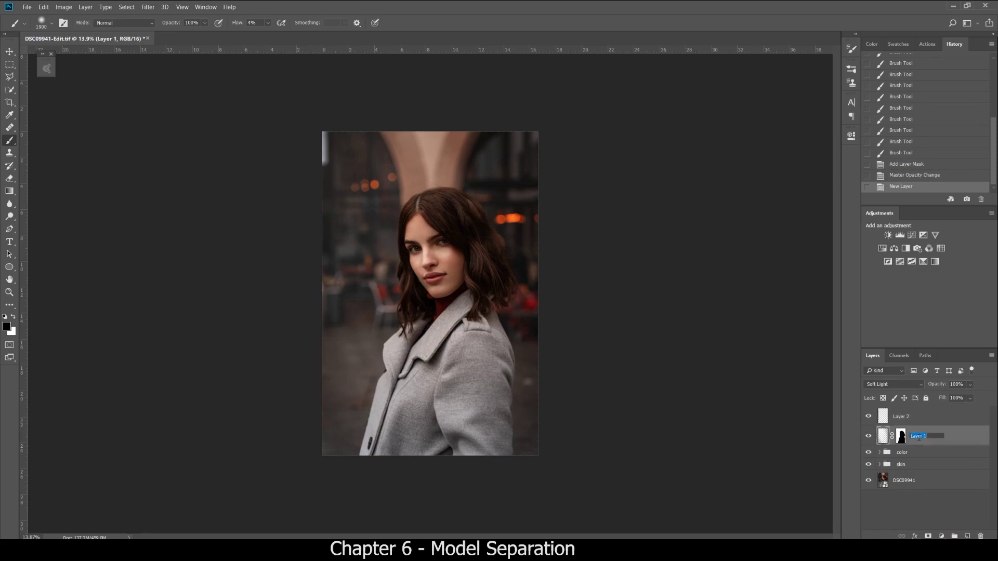
{"action": "type", "text": "light strains"}
{"action": "key", "text": "Return"}
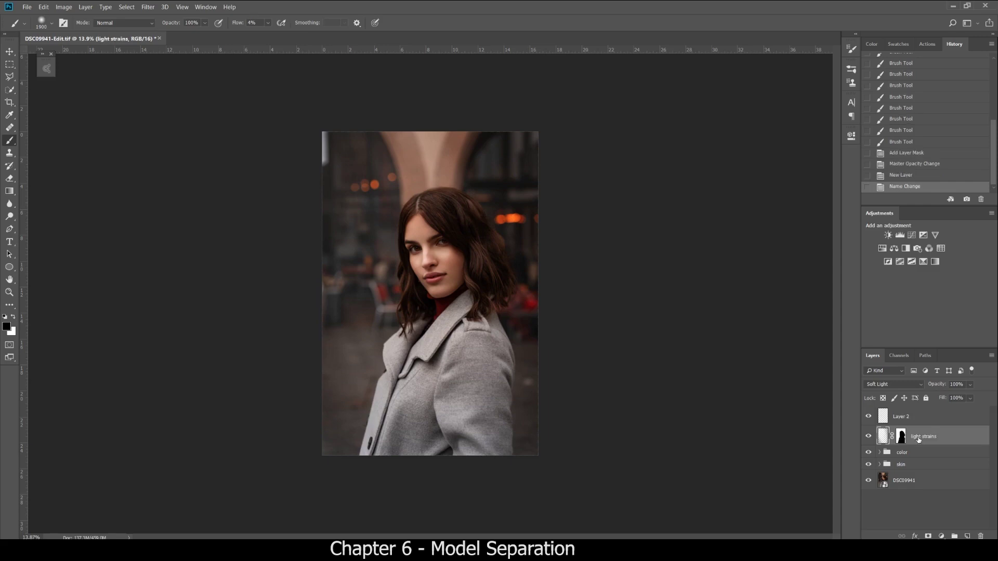
- Rename the new top layer blush and set its blend mode to Soft Light
{"action": "left_click", "coordinate": [902, 419]}
{"action": "double_click", "coordinate": [901, 419]}
{"action": "type", "text": "blush"}
{"action": "key", "text": "Return"}
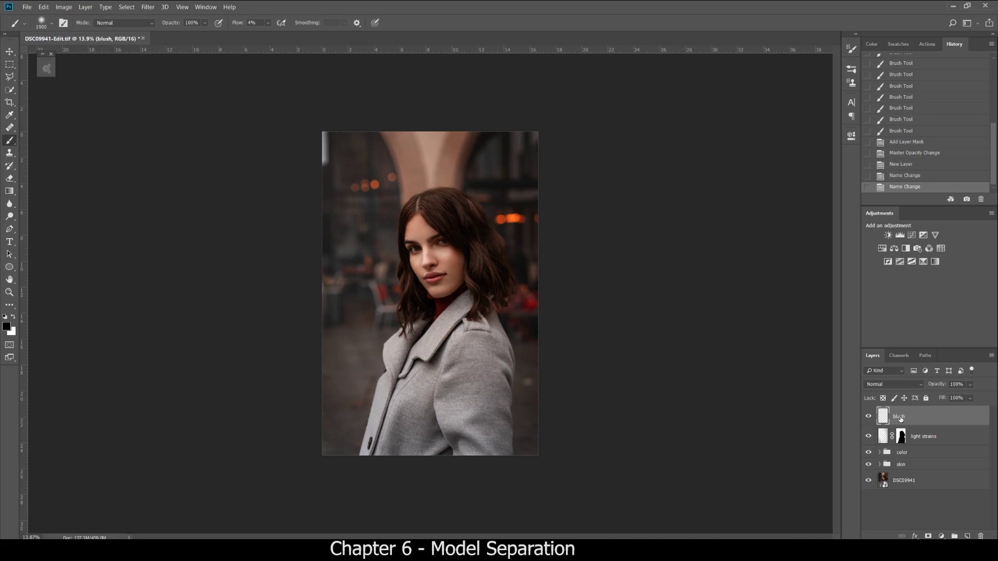
{"action": "left_click", "coordinate": [945, 500]}
{"action": "scroll", "coordinate": [444, 236], "scroll_direction": "up", "scroll_amount": 3}
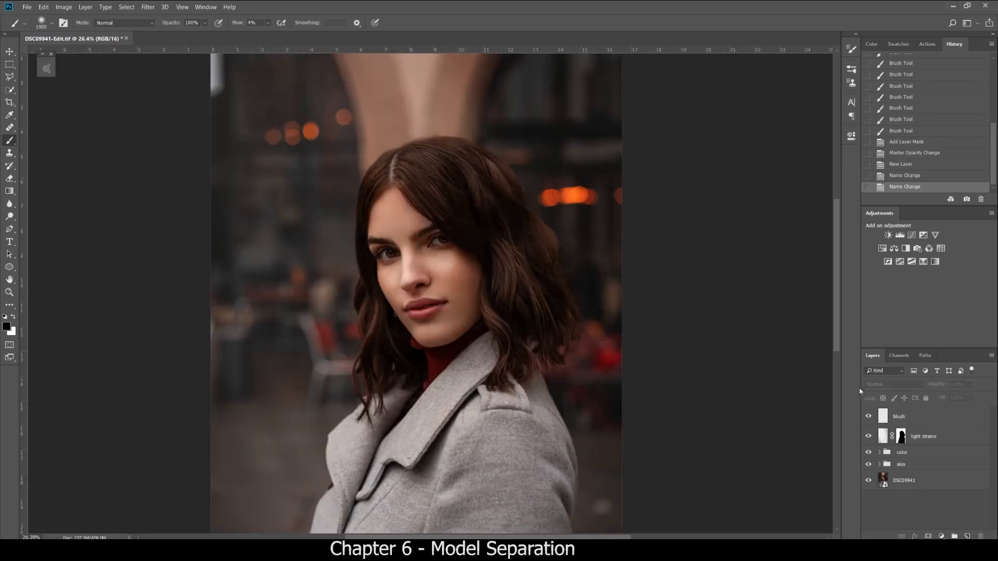
{"action": "left_click", "coordinate": [902, 419]}
{"action": "left_click", "coordinate": [890, 386]}
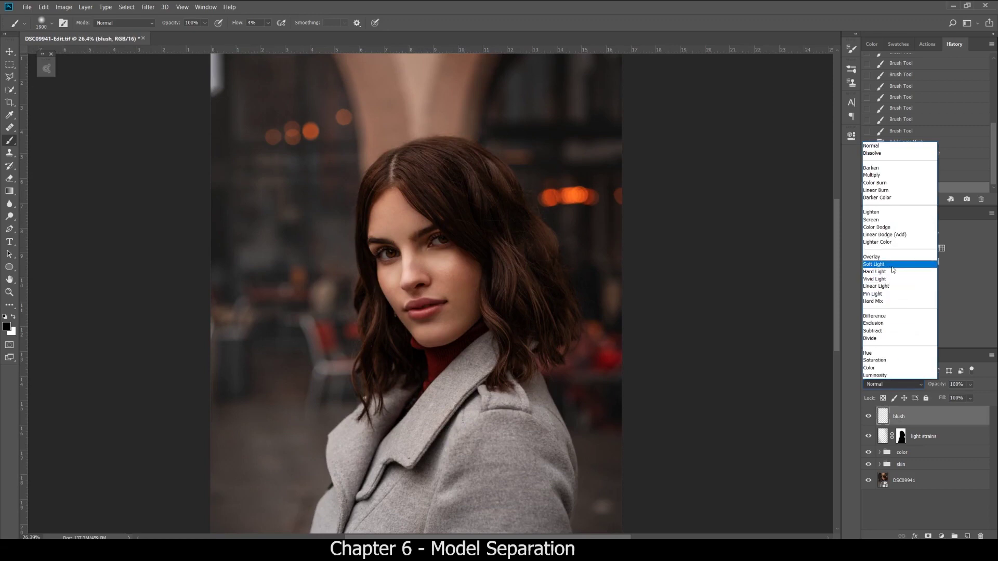
{"action": "left_click", "coordinate": [893, 265]}
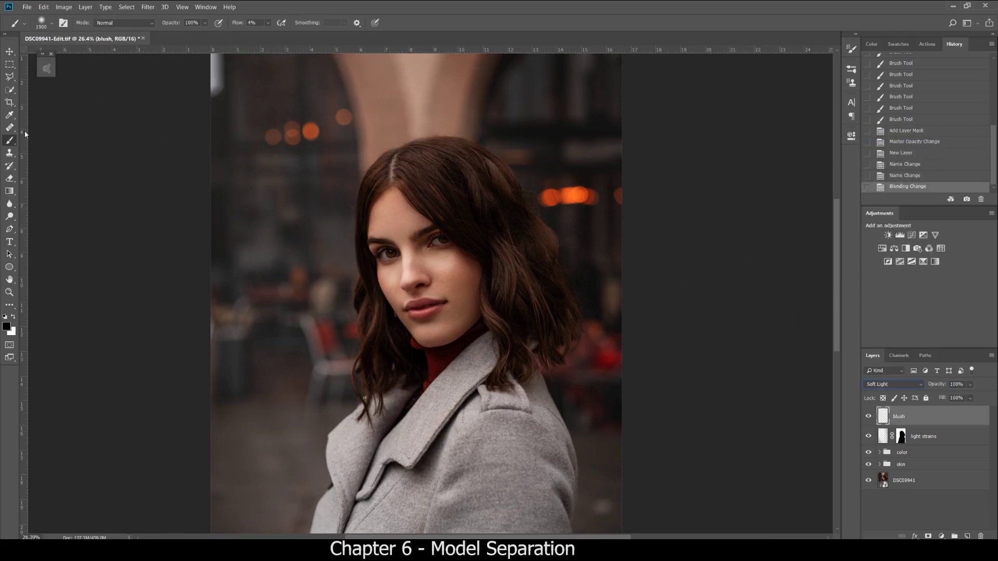
- Set the foreground color to the dark red 451414
{"action": "left_click", "coordinate": [6, 326]}
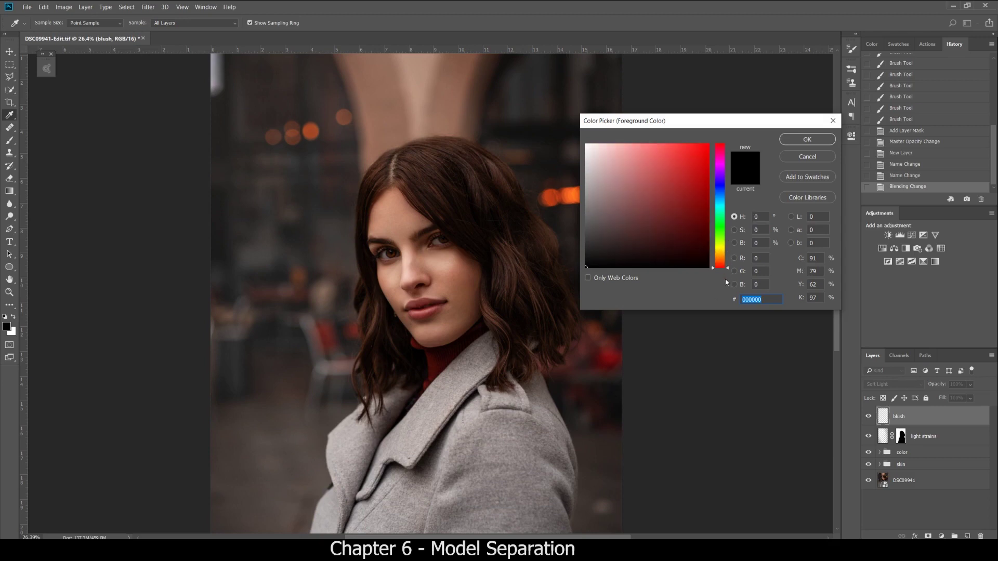
{"action": "mouse_move", "coordinate": [728, 268]}
{"action": "left_mouse_down"}
{"action": "mouse_move", "coordinate": [728, 239]}
{"action": "mouse_move", "coordinate": [725, 283]}
{"action": "left_mouse_up"}
{"action": "left_click", "coordinate": [675, 233]}
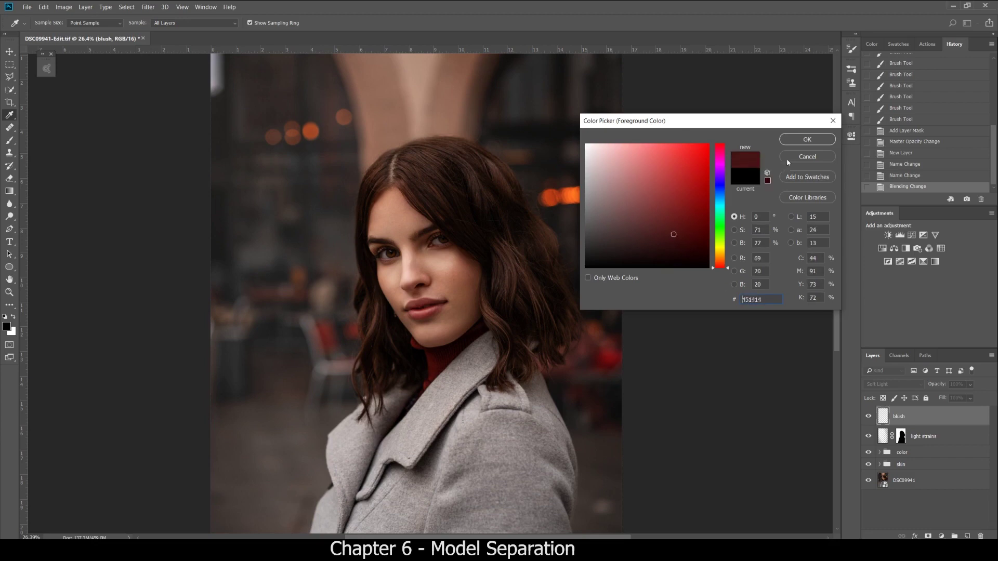
{"action": "left_click", "coordinate": [807, 139]}
- Paint dark red blush on the model's cheek beside the fuller side of her hair with a 250 px brush
{"action": "scroll", "coordinate": [472, 270], "scroll_direction": "up", "scroll_amount": 3}
{"action": "left_click_drag", "start_coordinate": [472, 271], "coordinate": [427, 267]}
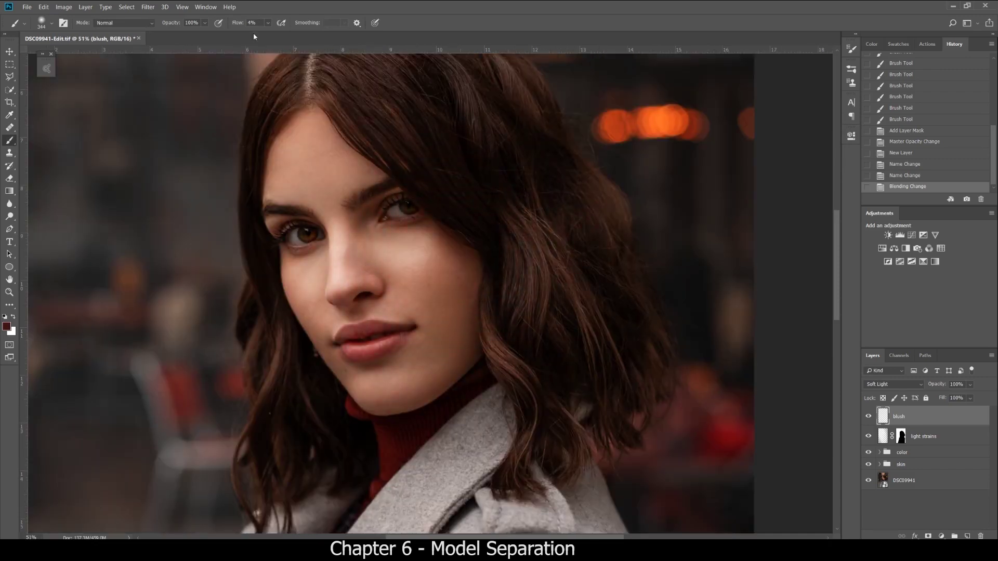
{"action": "left_click_drag", "start_coordinate": [415, 252], "coordinate": [405, 252]}
{"action": "key", "text": "bracketleft"}
{"action": "mouse_move", "coordinate": [428, 254]}
{"action": "left_mouse_down"}
{"action": "mouse_move", "coordinate": [400, 271]}
{"action": "mouse_move", "coordinate": [450, 262]}
{"action": "mouse_move", "coordinate": [425, 290]}
{"action": "mouse_move", "coordinate": [453, 275]}
{"action": "mouse_move", "coordinate": [418, 297]}
{"action": "mouse_move", "coordinate": [454, 288]}
{"action": "mouse_move", "coordinate": [434, 305]}
{"action": "mouse_move", "coordinate": [455, 281]}
{"action": "left_mouse_up"}
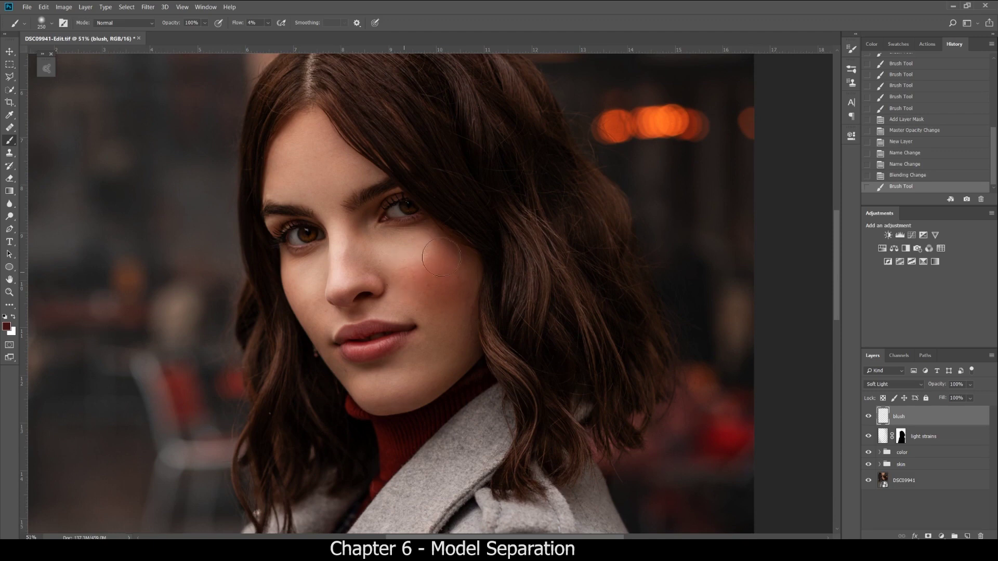
{"action": "left_click", "coordinate": [425, 301]}
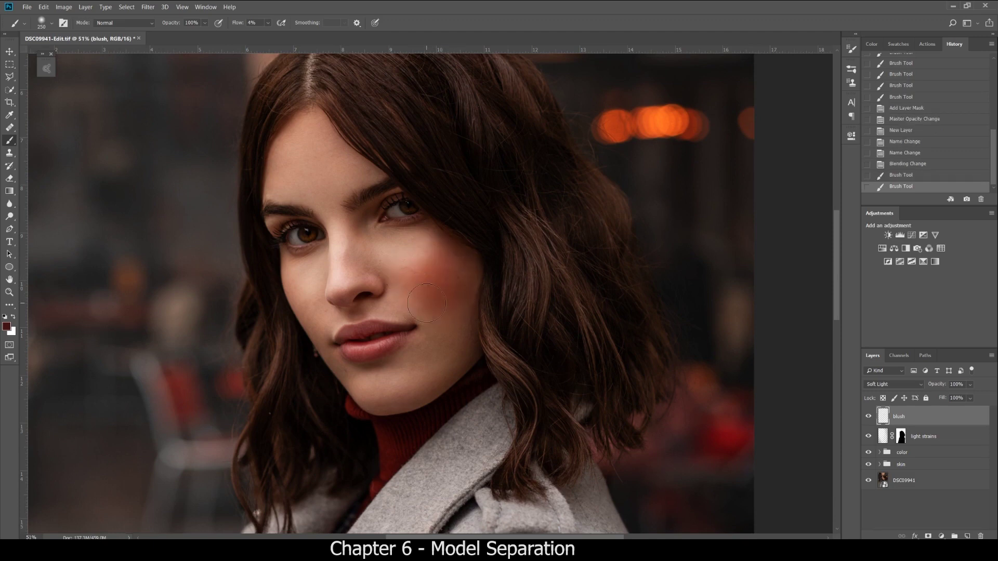
- Reduce the brush size and paint blush on the model's other cheek and the tip of her nose
{"action": "key", "text": "bracketleft"}
{"action": "key", "text": "bracketleft"}
{"action": "key", "text": "bracketleft"}
{"action": "left_click_drag", "start_coordinate": [322, 315], "coordinate": [311, 306]}
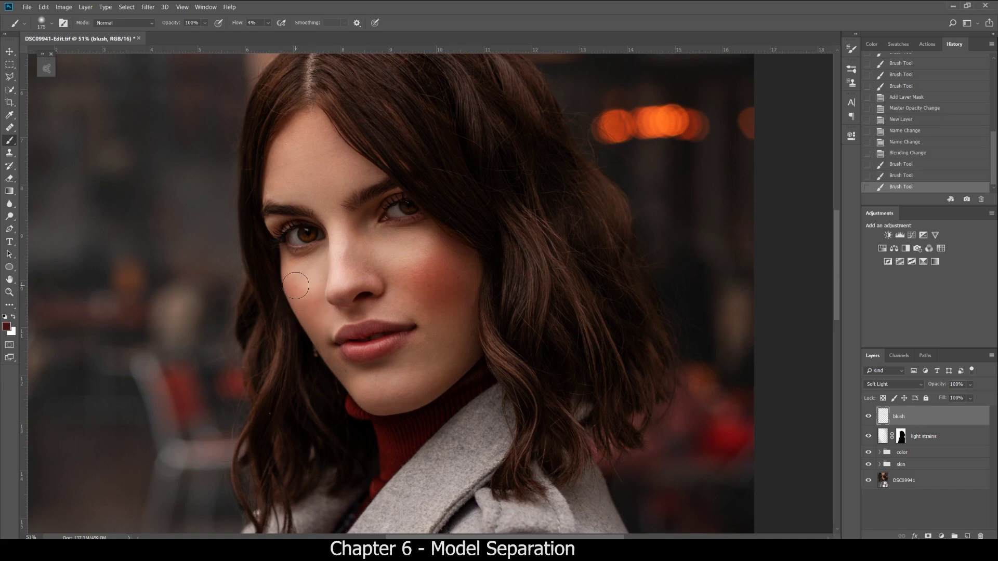
{"action": "mouse_move", "coordinate": [310, 292]}
{"action": "left_mouse_down"}
{"action": "mouse_move", "coordinate": [304, 284]}
{"action": "mouse_move", "coordinate": [319, 316]}
{"action": "left_mouse_up"}
{"action": "key", "text": "bracketright"}
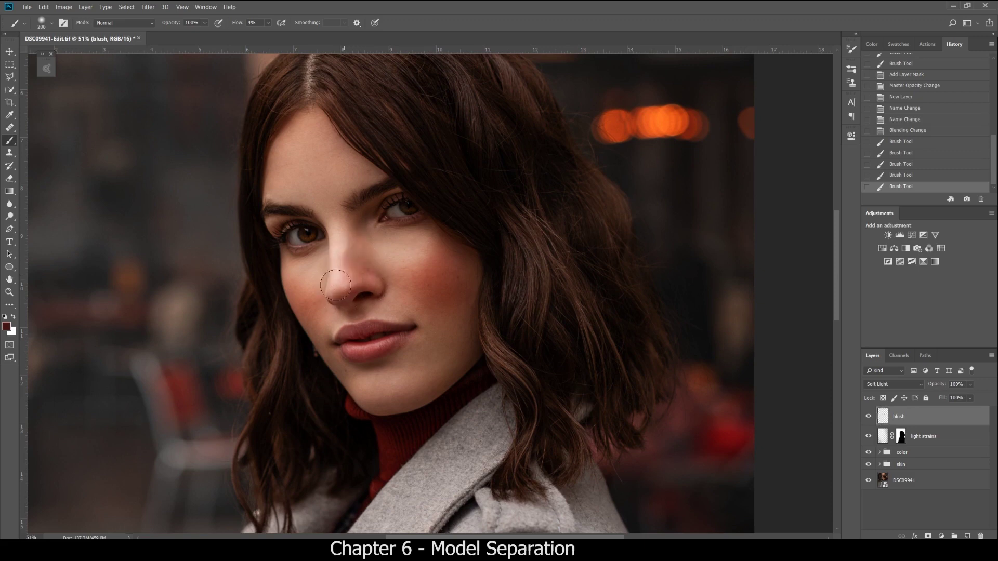
{"action": "left_click_drag", "start_coordinate": [336, 290], "coordinate": [338, 285]}
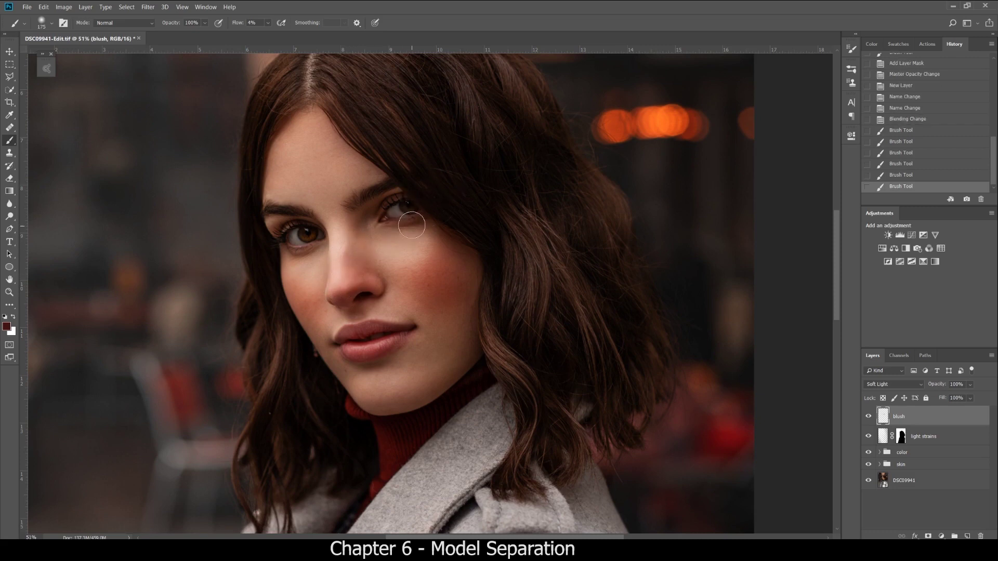
- Shrink the brush to 125 px and add the dark red tint around both eyes
{"action": "key", "text": "bracketleft"}
{"action": "key", "text": "bracketleft"}
{"action": "mouse_move", "coordinate": [389, 208]}
{"action": "left_mouse_down"}
{"action": "mouse_move", "coordinate": [361, 232]}
{"action": "mouse_move", "coordinate": [393, 194]}
{"action": "mouse_move", "coordinate": [328, 221]}
{"action": "mouse_move", "coordinate": [394, 194]}
{"action": "left_mouse_up"}
{"action": "key", "text": "bracketleft"}
{"action": "mouse_move", "coordinate": [281, 225]}
{"action": "left_mouse_down"}
{"action": "mouse_move", "coordinate": [311, 220]}
{"action": "mouse_move", "coordinate": [276, 229]}
{"action": "left_mouse_up"}
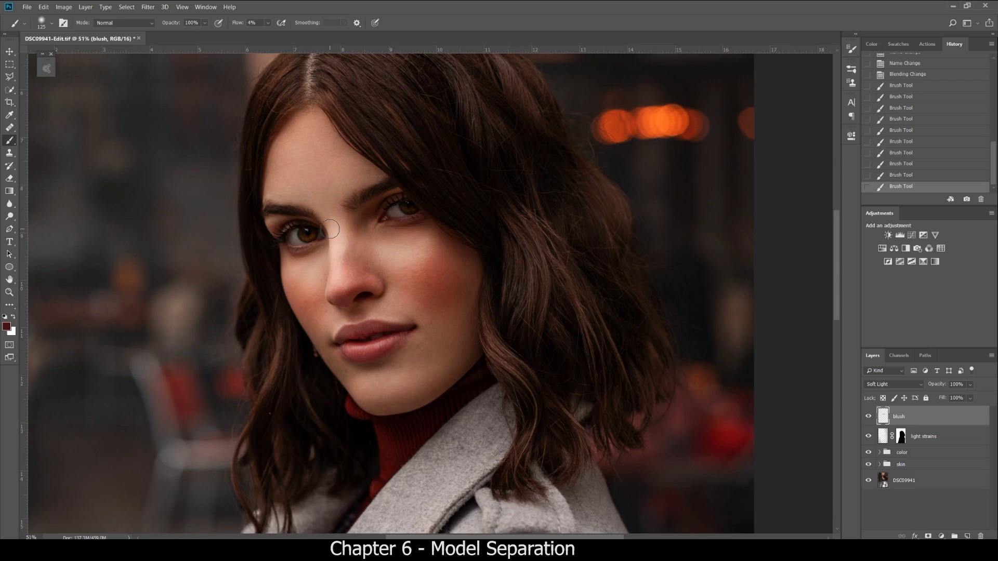
- Set the brush opacity to 50% and blend the blush softly across both cheeks and toward the nose
{"action": "left_click", "coordinate": [205, 23]}
{"action": "left_click_drag", "start_coordinate": [197, 33], "coordinate": [194, 34]}
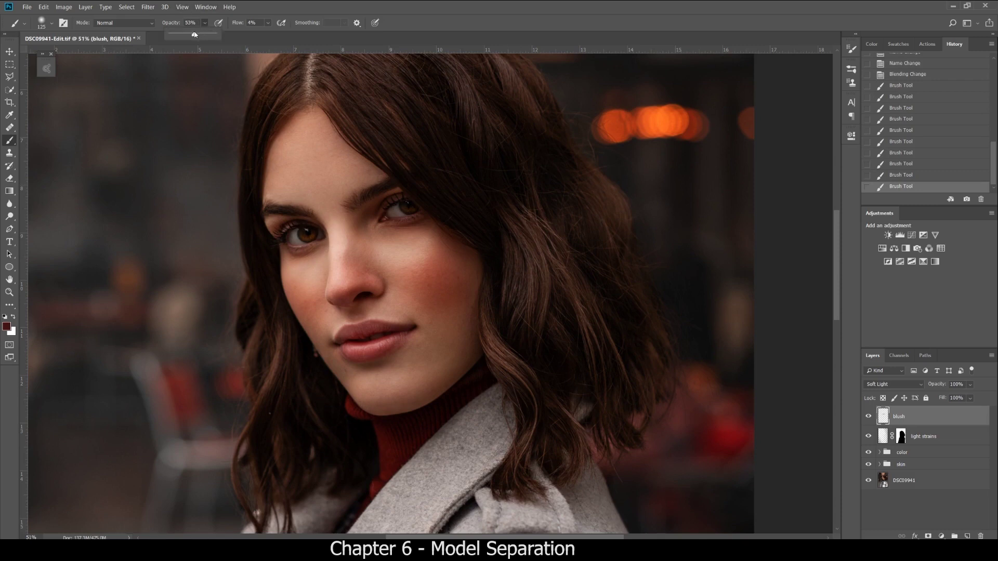
{"action": "key", "text": "bracketright"}
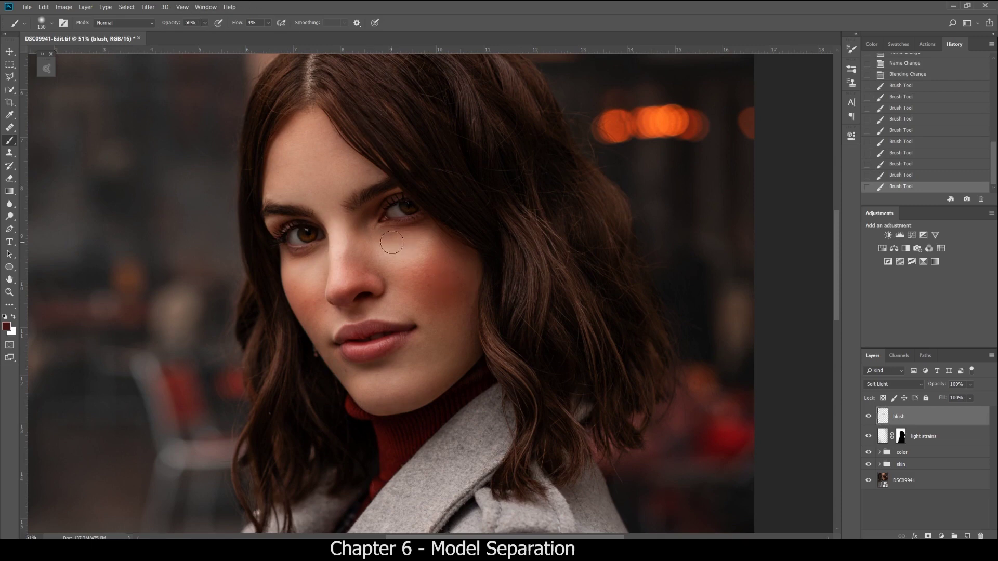
{"action": "mouse_move", "coordinate": [380, 240]}
{"action": "left_mouse_down"}
{"action": "mouse_move", "coordinate": [431, 235]}
{"action": "mouse_move", "coordinate": [375, 249]}
{"action": "mouse_move", "coordinate": [453, 253]}
{"action": "mouse_move", "coordinate": [466, 277]}
{"action": "mouse_move", "coordinate": [457, 301]}
{"action": "mouse_move", "coordinate": [398, 295]}
{"action": "mouse_move", "coordinate": [405, 303]}
{"action": "mouse_move", "coordinate": [455, 308]}
{"action": "mouse_move", "coordinate": [476, 278]}
{"action": "left_mouse_up"}
{"action": "left_click_drag", "start_coordinate": [327, 310], "coordinate": [315, 332]}
{"action": "mouse_move", "coordinate": [324, 286]}
{"action": "left_mouse_down"}
{"action": "mouse_move", "coordinate": [288, 274]}
{"action": "mouse_move", "coordinate": [312, 285]}
{"action": "mouse_move", "coordinate": [337, 278]}
{"action": "mouse_move", "coordinate": [334, 250]}
{"action": "mouse_move", "coordinate": [363, 261]}
{"action": "mouse_move", "coordinate": [370, 285]}
{"action": "mouse_move", "coordinate": [338, 300]}
{"action": "mouse_move", "coordinate": [364, 299]}
{"action": "mouse_move", "coordinate": [375, 258]}
{"action": "left_mouse_up"}
- Fit the whole portrait in view and lower the blush layer's opacity to about 47%
{"action": "left_click", "coordinate": [922, 501]}
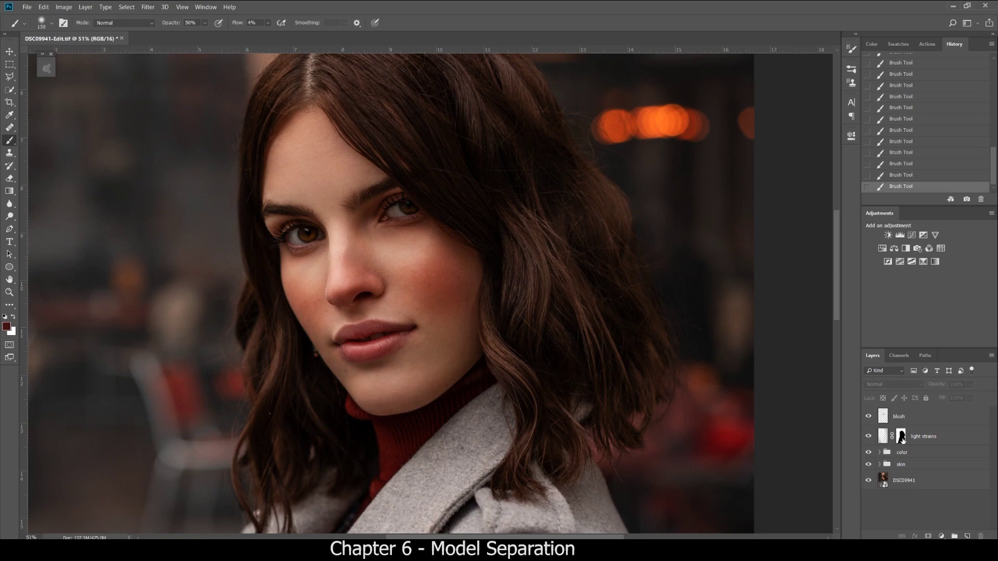
{"action": "left_click", "coordinate": [903, 416]}
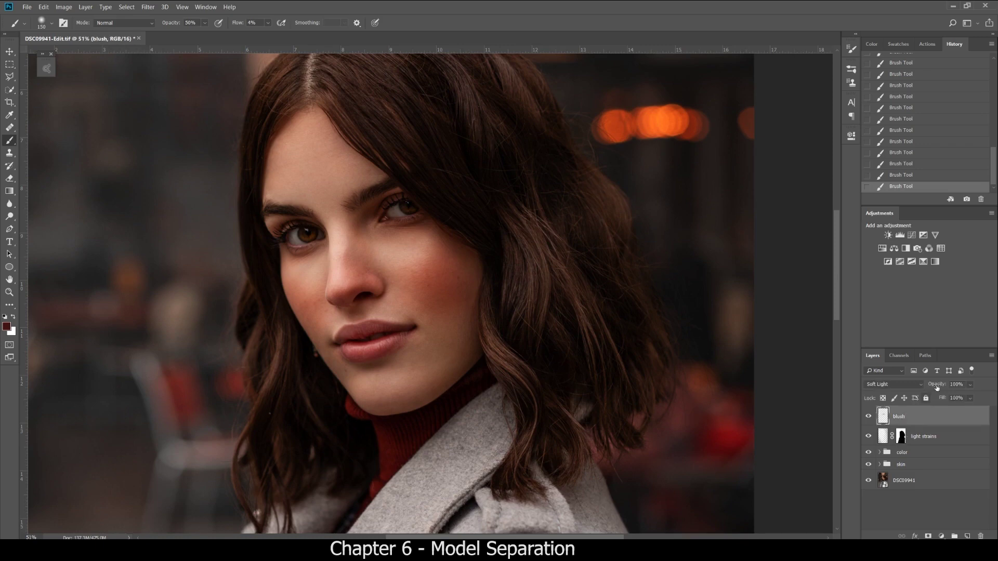
{"action": "left_click", "coordinate": [972, 385]}
{"action": "left_click", "coordinate": [677, 40]}
{"action": "key", "text": "ctrl+0"}
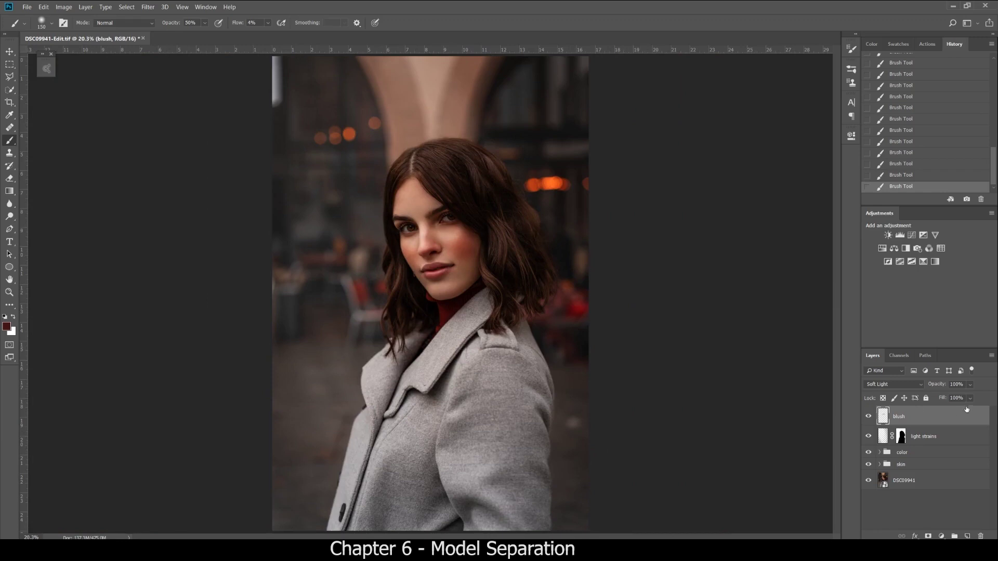
{"action": "left_click", "coordinate": [971, 385]}
{"action": "left_click_drag", "start_coordinate": [981, 398], "coordinate": [964, 399]}
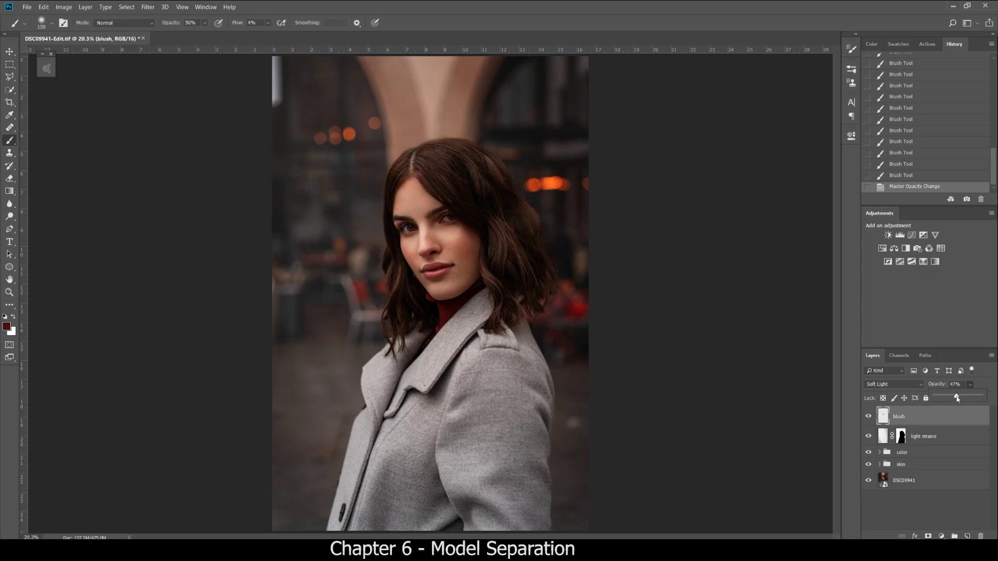
- Compare the portrait with and without the blush layer and lower that layer's opacity to 42%
{"action": "left_click", "coordinate": [869, 417]}
{"action": "left_click", "coordinate": [869, 417]}
{"action": "left_click", "coordinate": [868, 417]}
{"action": "left_click", "coordinate": [869, 417]}
{"action": "left_click_drag", "start_coordinate": [943, 386], "coordinate": [942, 386]}
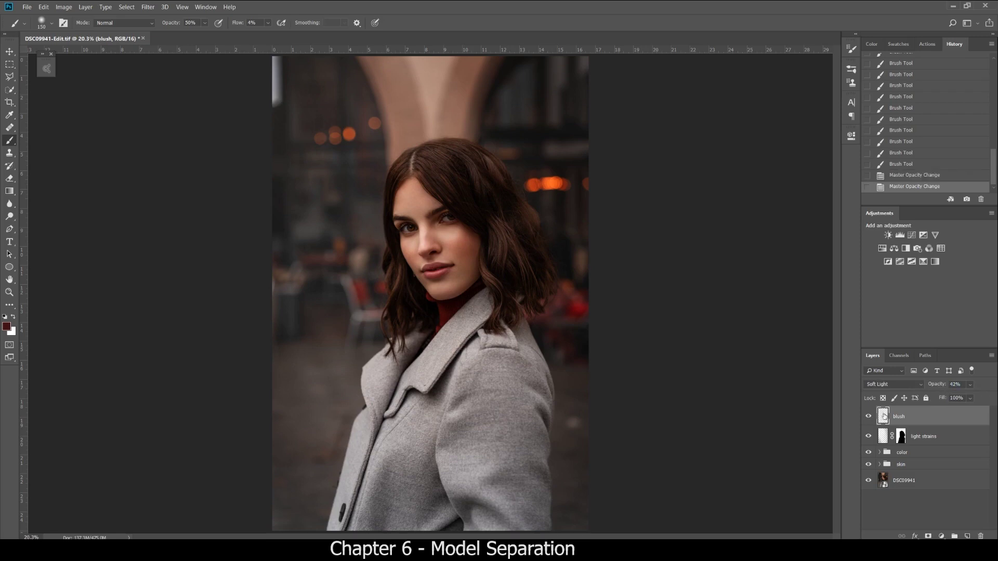
{"action": "left_click", "coordinate": [867, 417]}
{"action": "left_click", "coordinate": [868, 417]}
{"action": "left_click", "coordinate": [917, 497]}
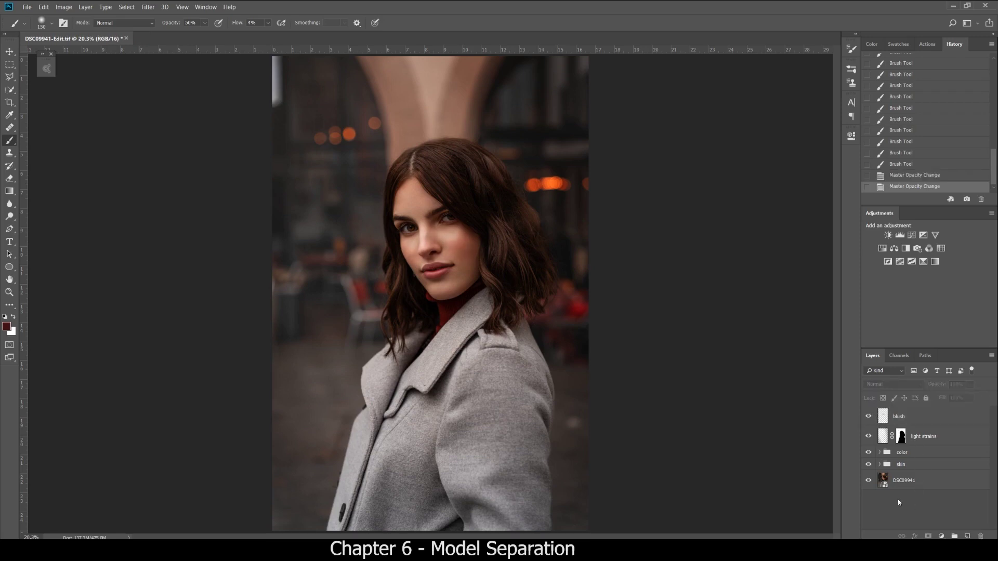
- Add a Curves adjustment layer above the blush layer and make its layer mask active for painting
{"action": "scroll", "coordinate": [424, 232], "scroll_direction": "up", "scroll_amount": 5}
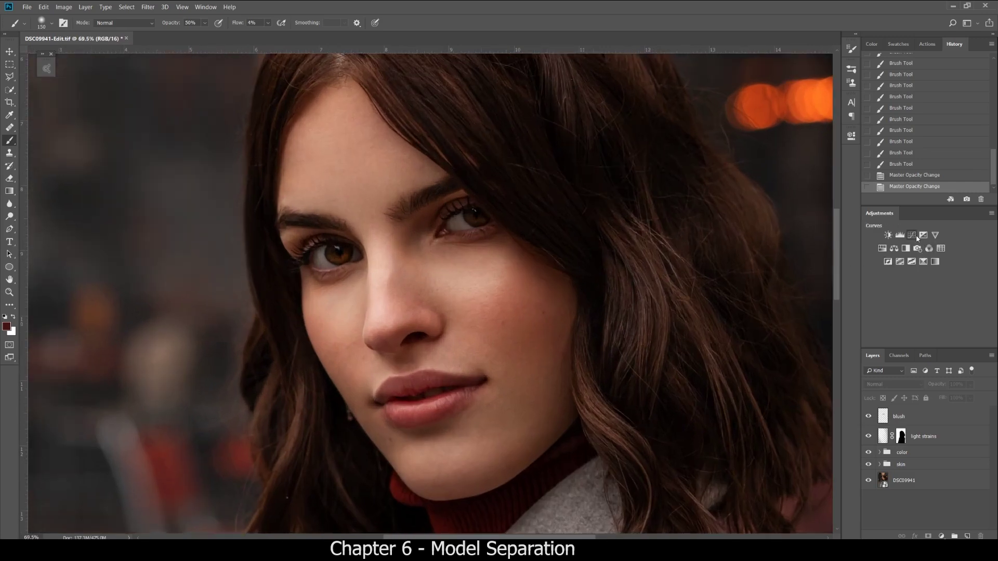
{"action": "left_click", "coordinate": [916, 237]}
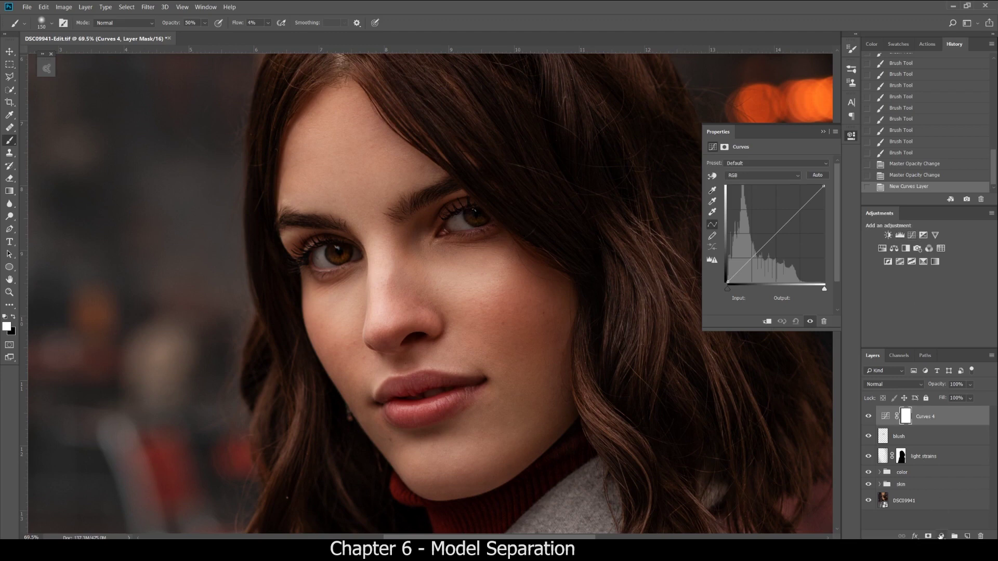
{"action": "left_click", "coordinate": [941, 537]}
{"action": "left_click", "coordinate": [921, 317]}
{"action": "left_click", "coordinate": [907, 417]}
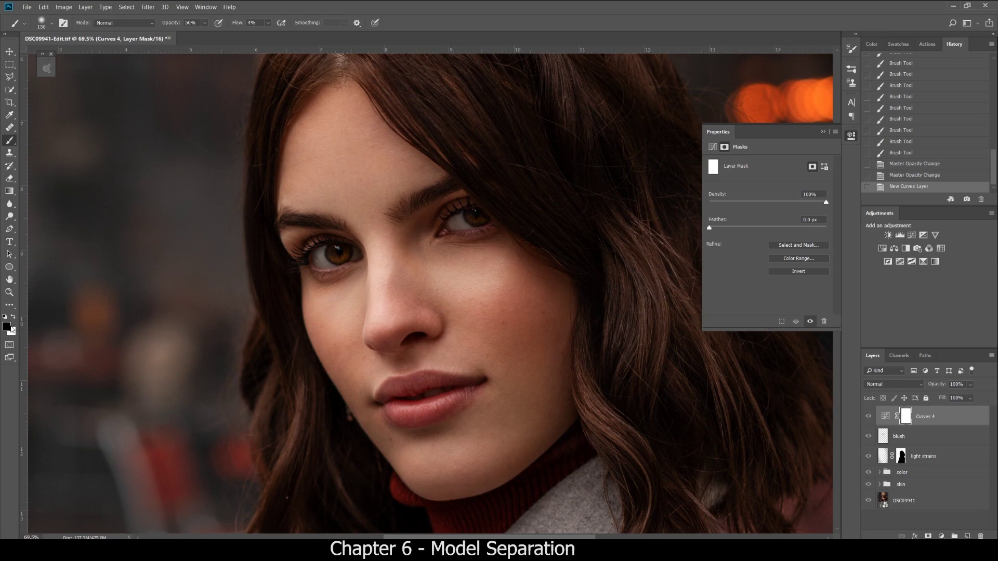
- Set the brush to 100% opacity and 50% flow, and shrink it to 50 px to fit the irises
{"action": "left_click_drag", "start_coordinate": [170, 23], "coordinate": [183, 23]}
{"action": "left_click", "coordinate": [268, 23]}
{"action": "left_click_drag", "start_coordinate": [270, 36], "coordinate": [288, 37]}
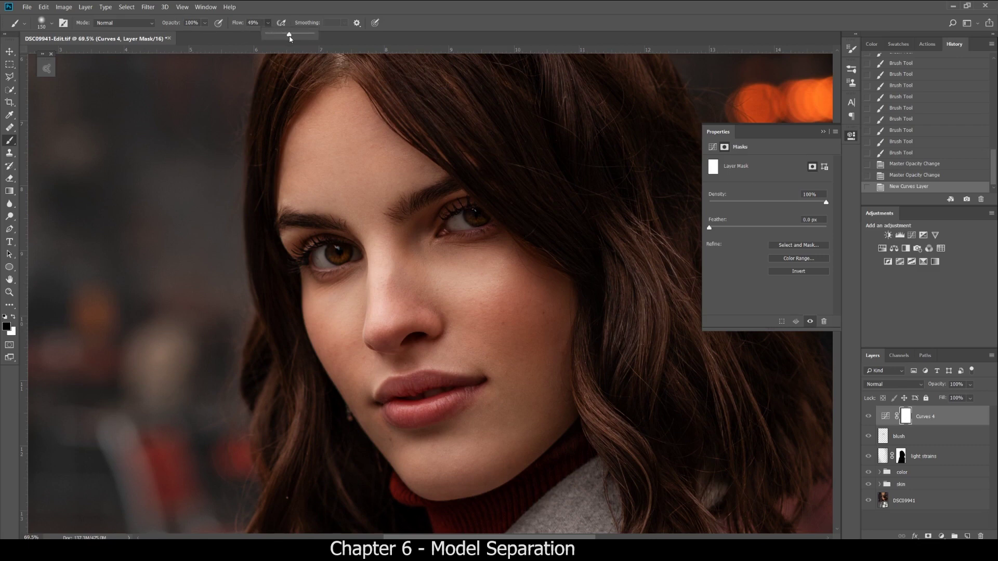
{"action": "key", "text": "bracketleft"}
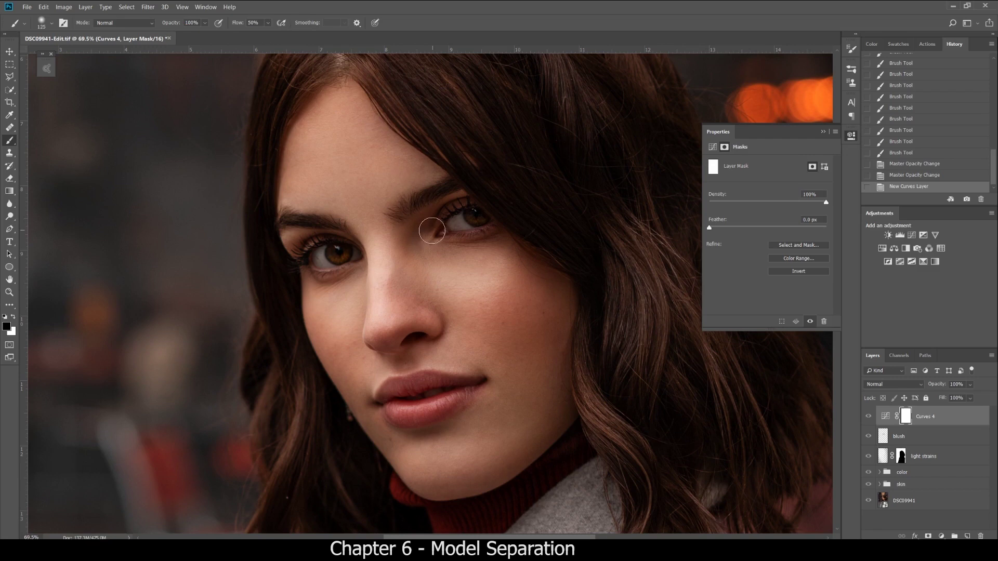
{"action": "scroll", "coordinate": [423, 193], "scroll_direction": "up", "scroll_amount": 3}
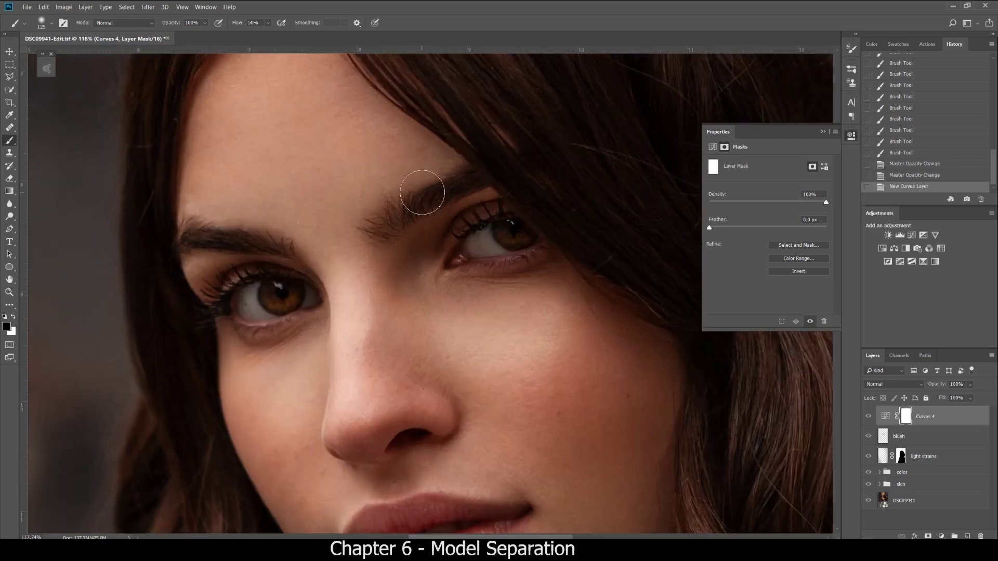
{"action": "key", "text": "bracketleft"}
{"action": "key", "text": "bracketleft"}
{"action": "key", "text": "bracketleft"}
{"action": "key", "text": "bracketleft"}
{"action": "key", "text": "bracketleft"}
{"action": "key", "text": "bracketleft"}
- Paint over both irises on the Curves mask with the mask overlay shown, and invert the mask
{"action": "left_click_drag", "start_coordinate": [523, 232], "coordinate": [512, 238]}
{"action": "key", "text": "backslash"}
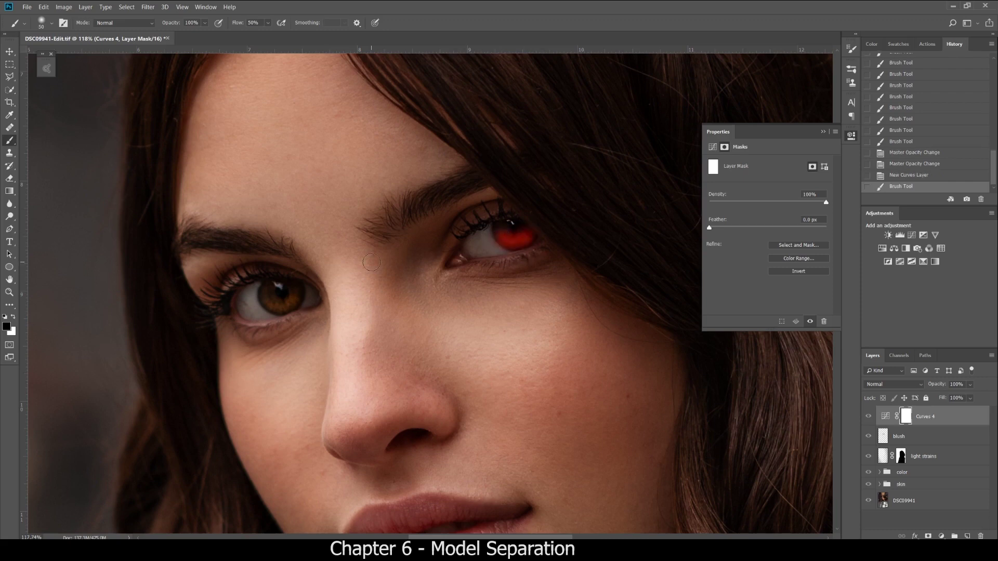
{"action": "key", "text": "ctrl+z"}
{"action": "left_click_drag", "start_coordinate": [528, 231], "coordinate": [500, 232]}
{"action": "left_click_drag", "start_coordinate": [294, 306], "coordinate": [266, 300]}
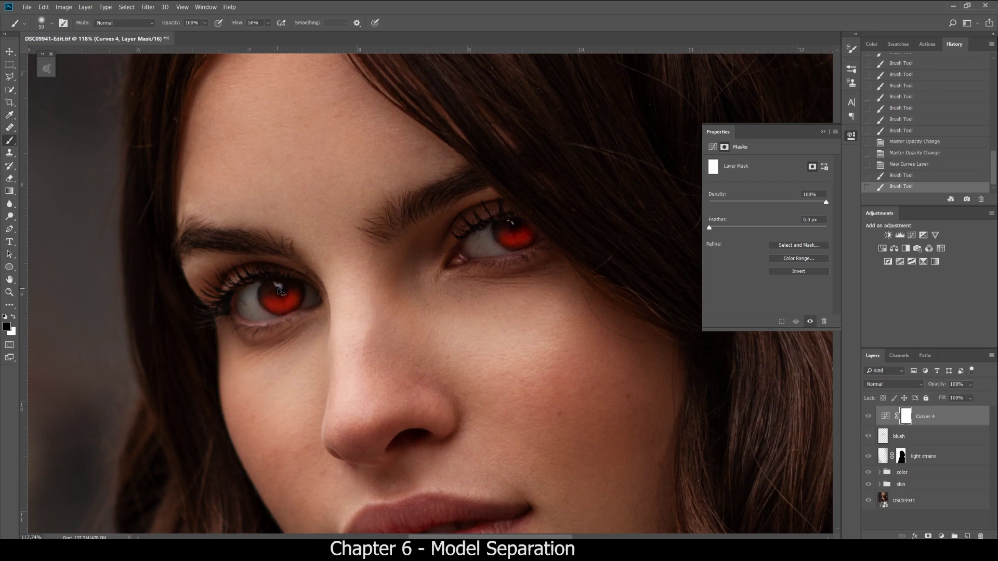
{"action": "key", "text": "ctrl+i"}
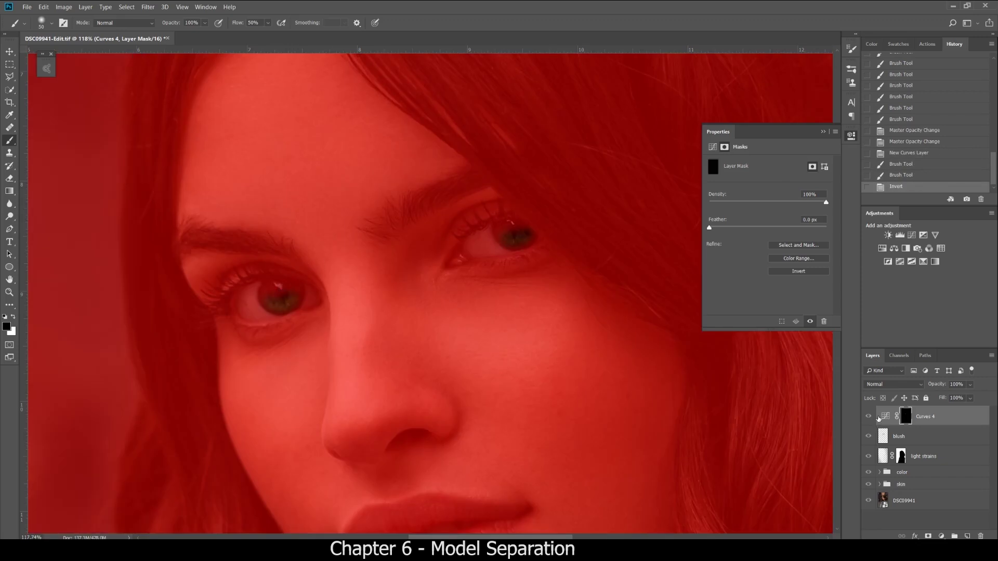
- Brighten the irises by raising the curve at their sampled tone, and pull the shadow point to input 10, output 7
{"action": "left_click", "coordinate": [883, 418]}
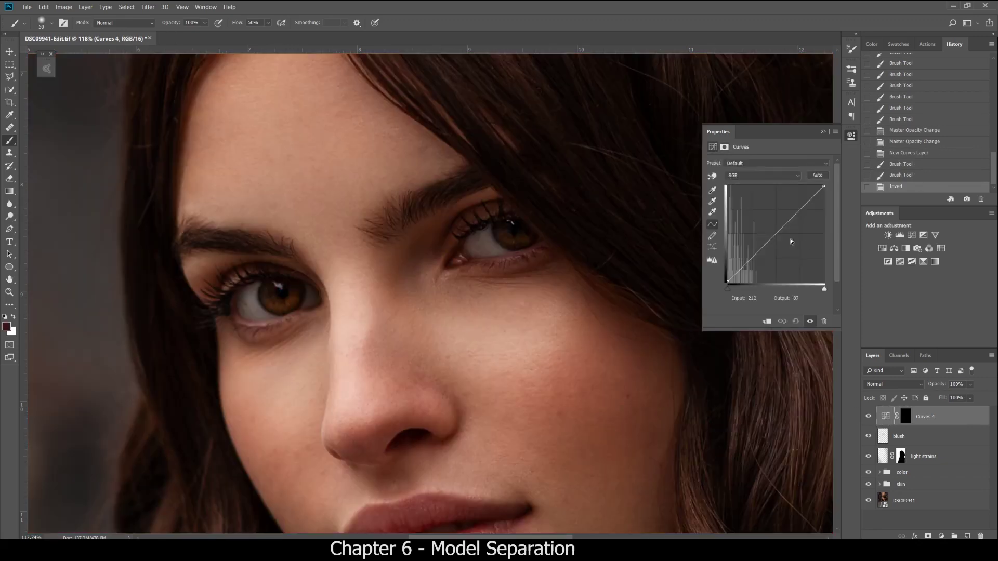
{"action": "left_click", "coordinate": [715, 178]}
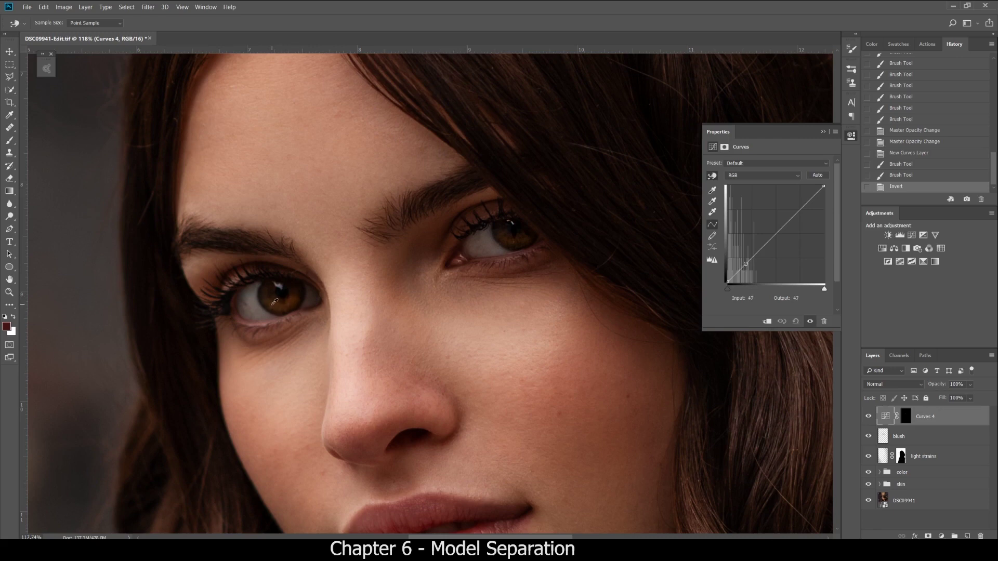
{"action": "left_click", "coordinate": [275, 302]}
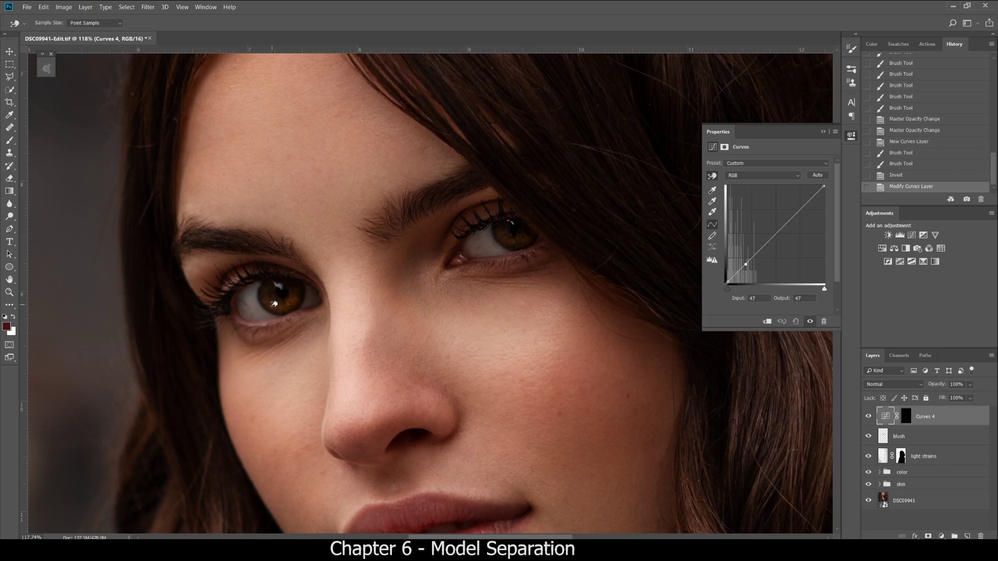
{"action": "left_click_drag", "start_coordinate": [275, 302], "coordinate": [273, 285]}
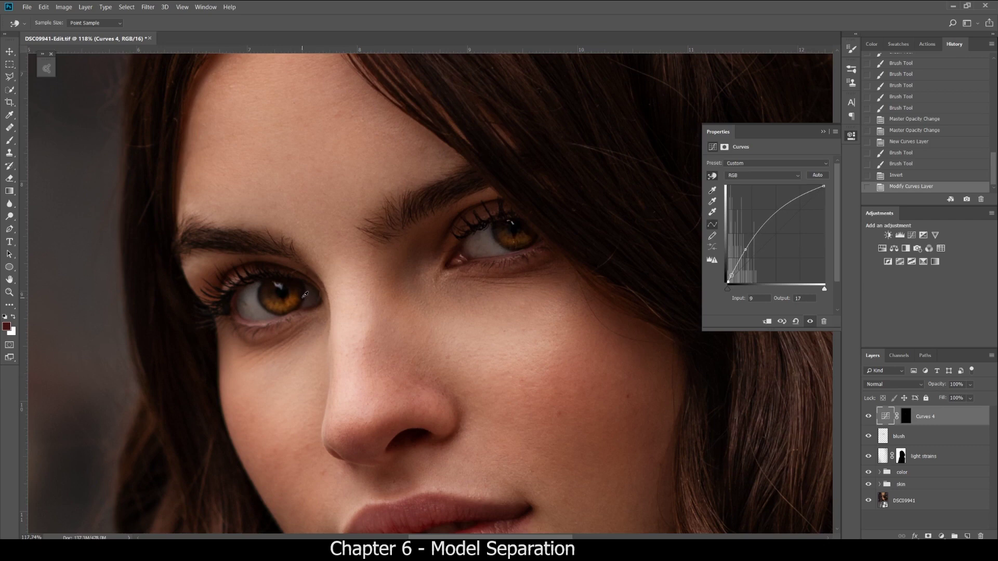
{"action": "key", "text": "ctrl+z"}
{"action": "key", "text": "ctrl+shift+z"}
{"action": "left_click_drag", "start_coordinate": [305, 295], "coordinate": [305, 304]}
- Fit the whole portrait in view and reduce the eye Curves layer's opacity to 20%
{"action": "scroll", "coordinate": [396, 244], "scroll_direction": "down", "scroll_amount": 2}
{"action": "scroll", "coordinate": [398, 246], "scroll_direction": "down", "scroll_amount": 5}
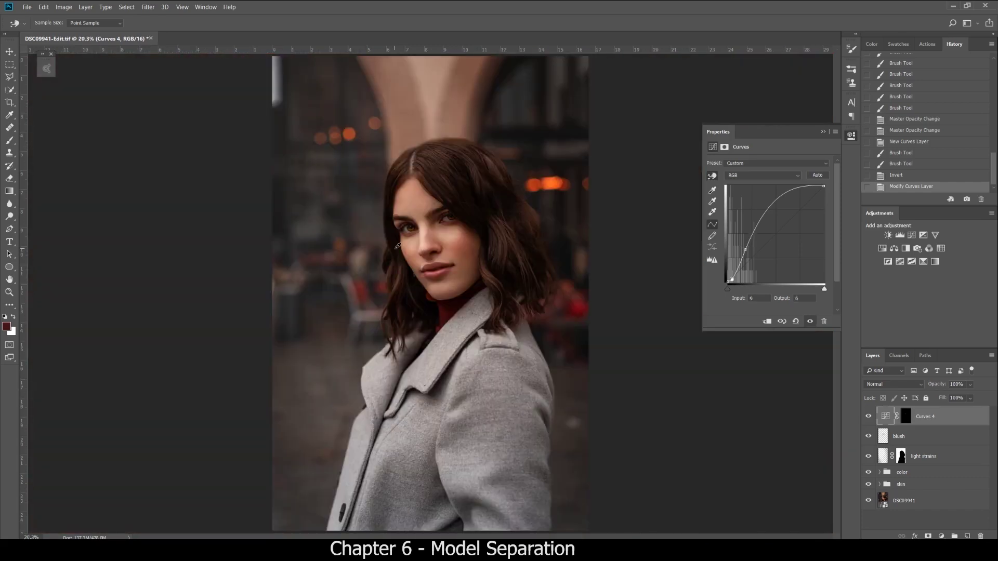
{"action": "left_click", "coordinate": [10, 52]}
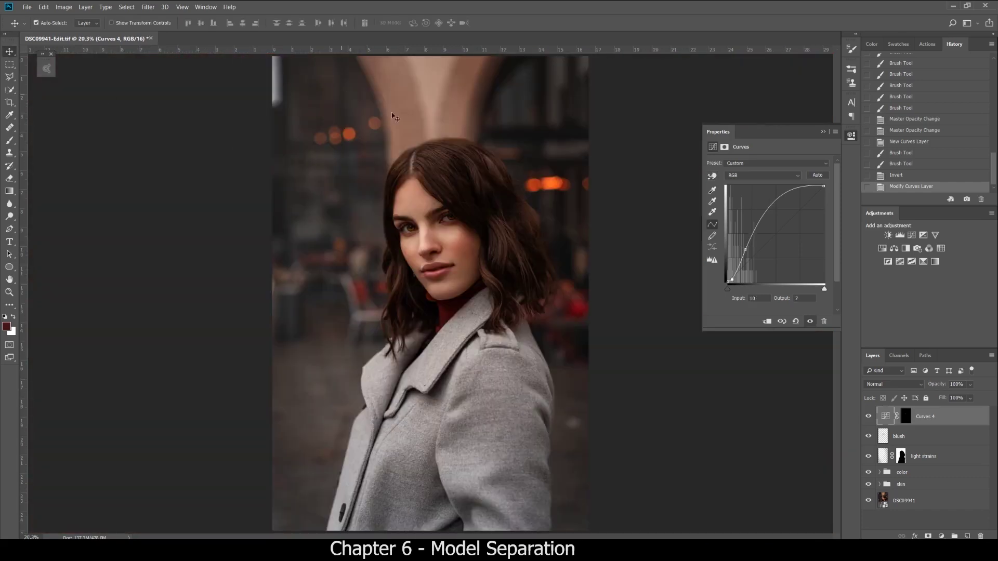
{"action": "left_click", "coordinate": [971, 386]}
{"action": "left_click_drag", "start_coordinate": [980, 398], "coordinate": [952, 399]}
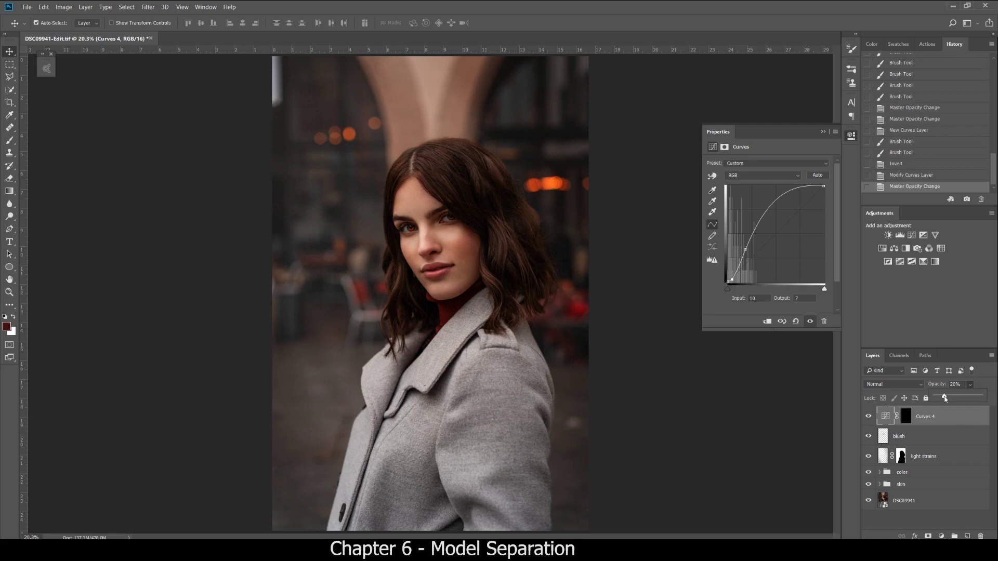
- Compare the model's eyes with and without the Curves adjustment
{"action": "left_click", "coordinate": [873, 416]}
{"action": "left_click", "coordinate": [872, 418]}
{"action": "left_click", "coordinate": [873, 417]}
{"action": "left_click", "coordinate": [872, 417]}
{"action": "left_click", "coordinate": [872, 418]}
{"action": "left_click", "coordinate": [869, 417]}
{"action": "left_click", "coordinate": [870, 418]}
{"action": "left_click", "coordinate": [943, 525]}
- Group the eye Curves, blush and light strains layers and name the group "db"
{"action": "left_click", "coordinate": [933, 420]}
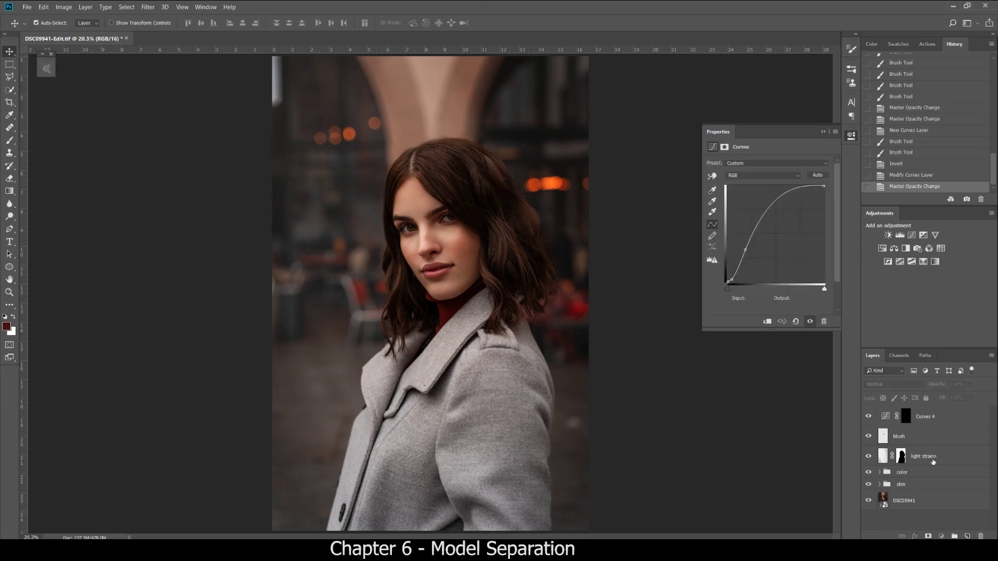
{"action": "left_click", "coordinate": [933, 462], "text": "shift"}
{"action": "key", "text": "ctrl+g"}
{"action": "double_click", "coordinate": [904, 413]}
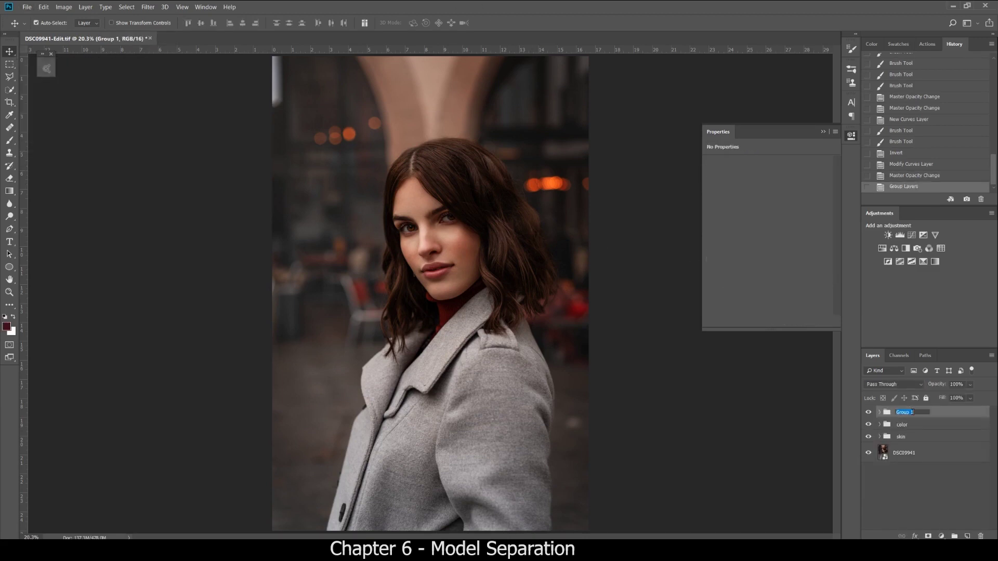
{"action": "type", "text": "db"}
{"action": "key", "text": "Return"}
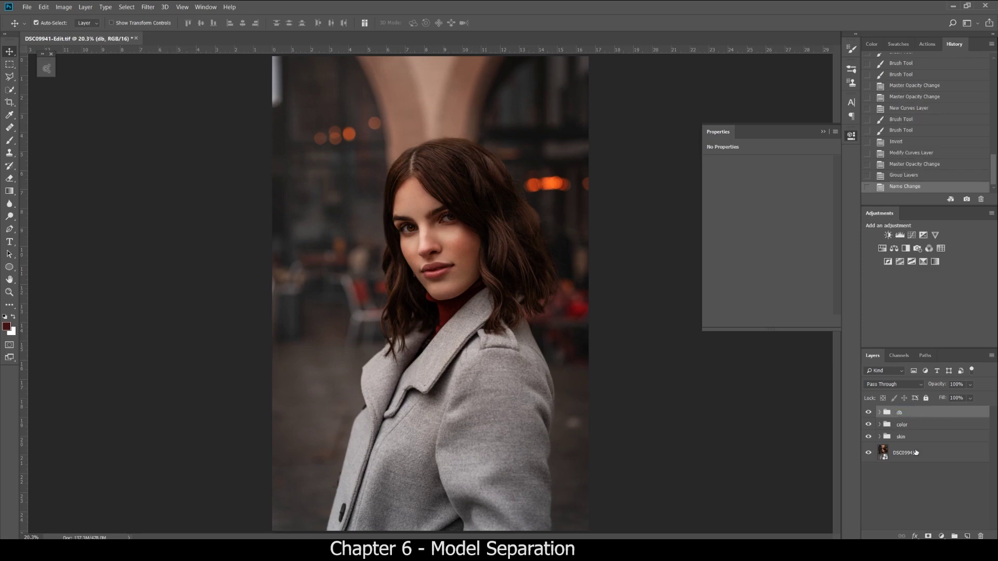
- Rename the Curves layer inside the db group to "eye enhanced" and collapse the group
{"action": "left_click", "coordinate": [919, 486]}
{"action": "left_click", "coordinate": [880, 413]}
{"action": "double_click", "coordinate": [936, 428]}
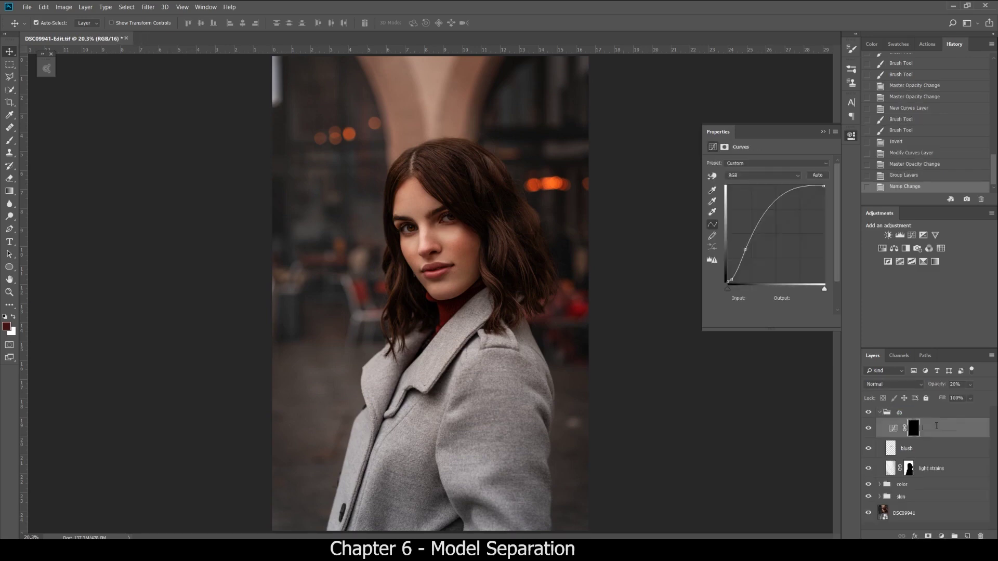
{"action": "type", "text": "d"}
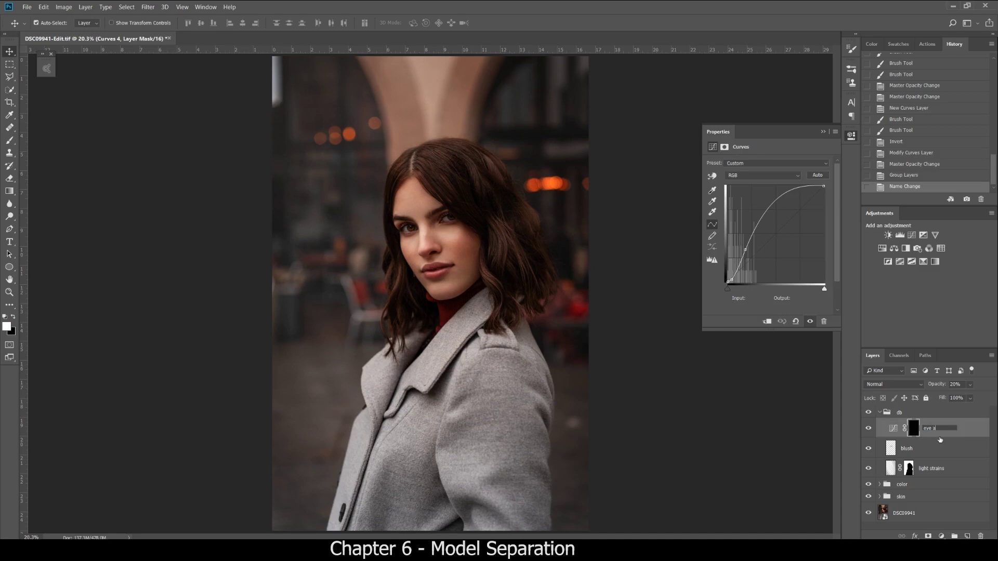
{"action": "type", "text": "ye enhanced"}
{"action": "key", "text": "Return"}
{"action": "left_click", "coordinate": [879, 413]}
- Add a Vibrance adjustment layer above all groups, set vibrance to +32, and compare the image with and without it
{"action": "left_click", "coordinate": [908, 478]}
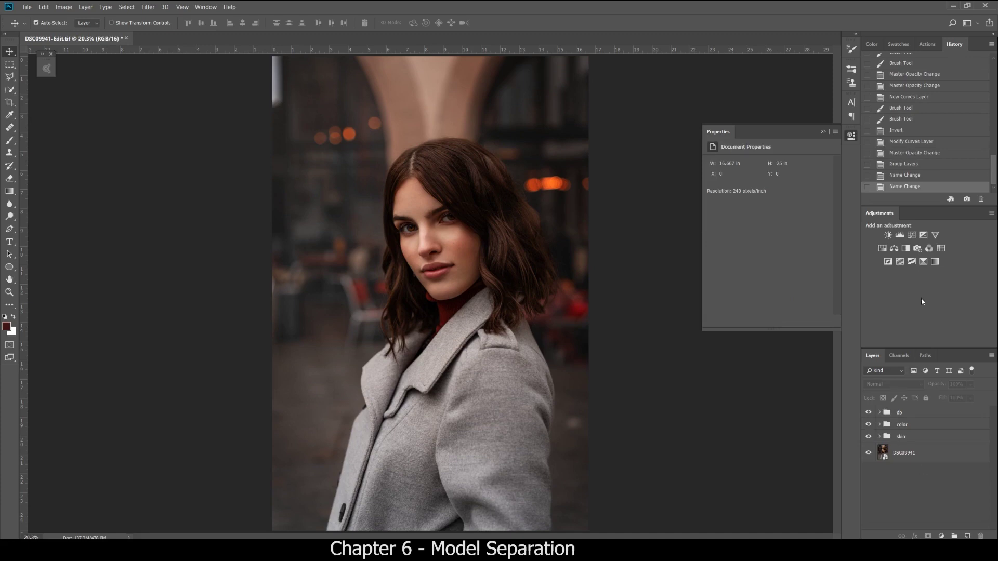
{"action": "left_click", "coordinate": [936, 235]}
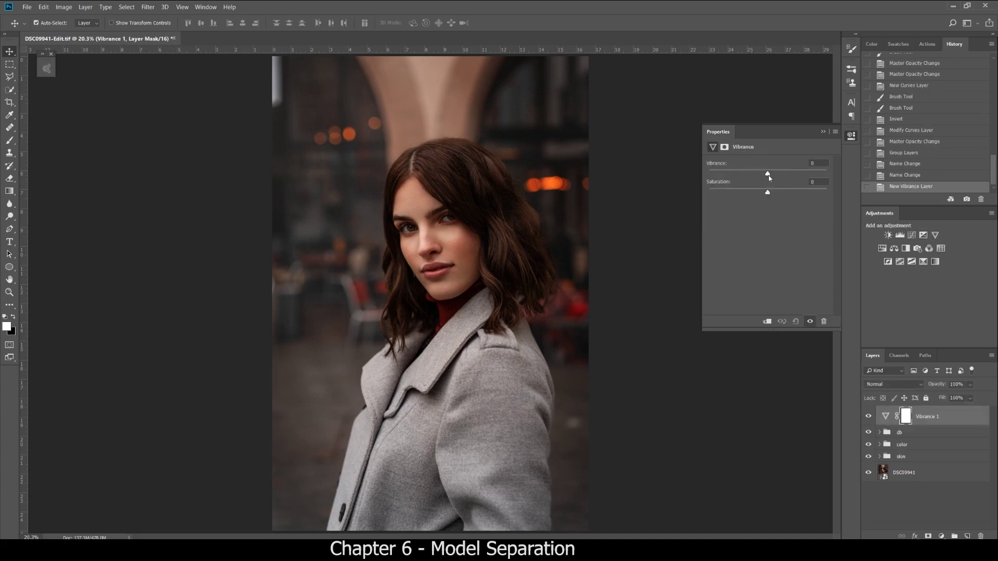
{"action": "left_click_drag", "start_coordinate": [768, 178], "coordinate": [788, 179]}
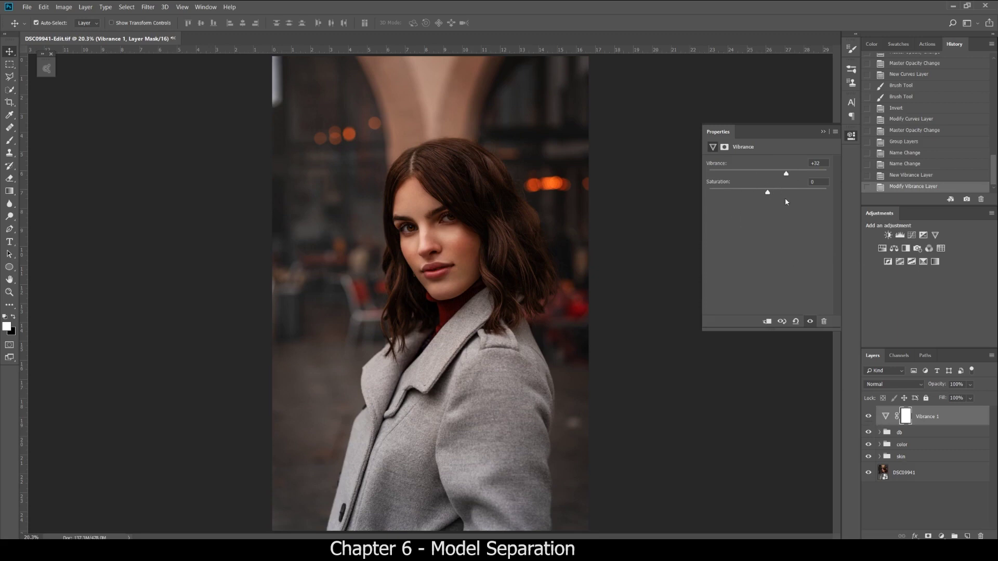
{"action": "left_click", "coordinate": [870, 418]}
{"action": "left_click", "coordinate": [870, 418]}
{"action": "left_click", "coordinate": [869, 418]}
{"action": "left_click", "coordinate": [870, 418]}
{"action": "left_click", "coordinate": [869, 418]}
{"action": "left_click", "coordinate": [870, 418]}
- Try a vibrance of +28 on the Vibrance layer and undo the change
{"action": "left_click", "coordinate": [903, 501]}
{"action": "left_click", "coordinate": [936, 422]}
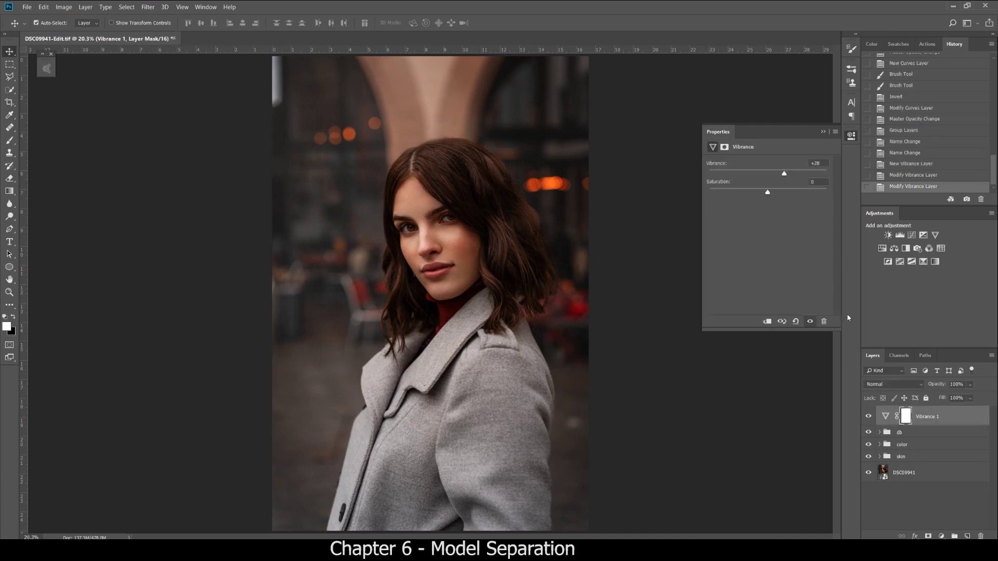
{"action": "left_click", "coordinate": [891, 490]}
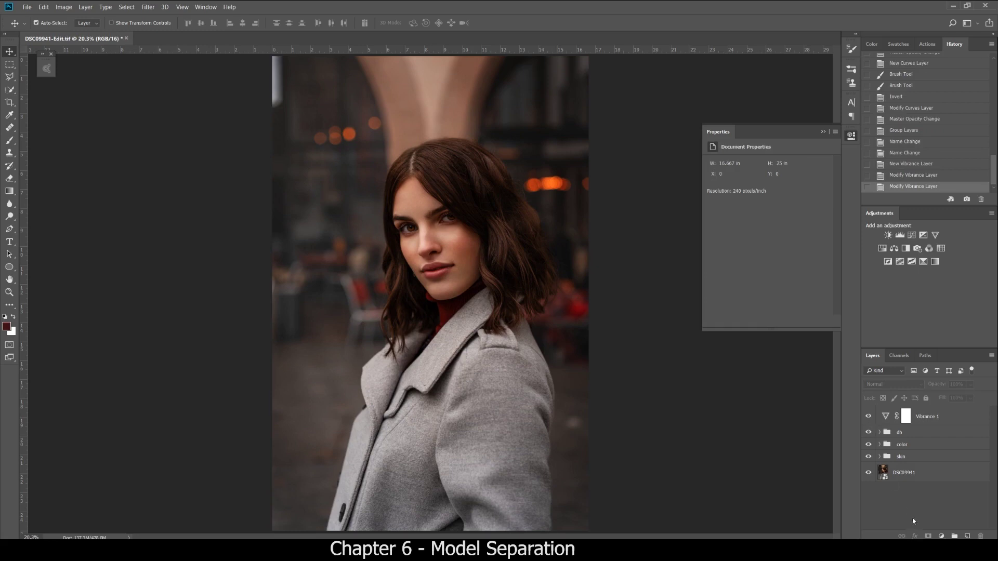
{"action": "key", "text": "ctrl+z"}
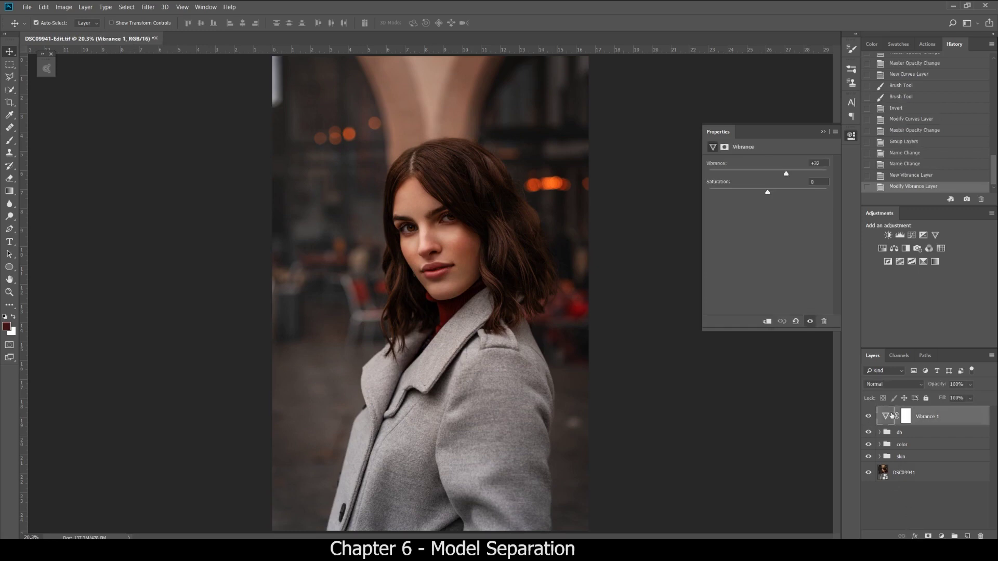
- Reopen the Vibrance adjustment, fine-tune the vibrance amount slightly, and deselect the layer
{"action": "left_click", "coordinate": [905, 506]}
{"action": "left_click", "coordinate": [883, 419]}
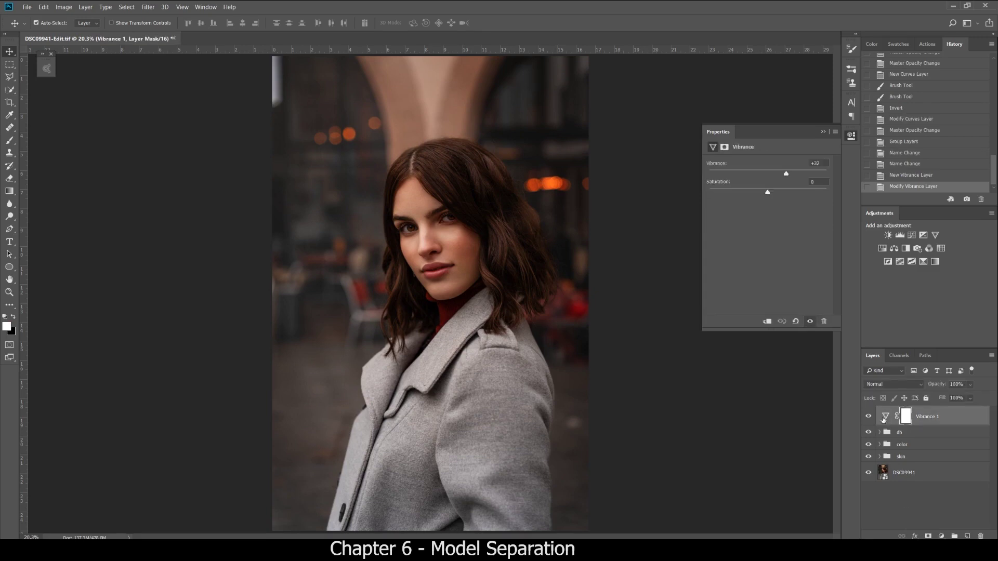
{"action": "left_click_drag", "start_coordinate": [785, 176], "coordinate": [787, 176]}
{"action": "left_click", "coordinate": [361, 232]}
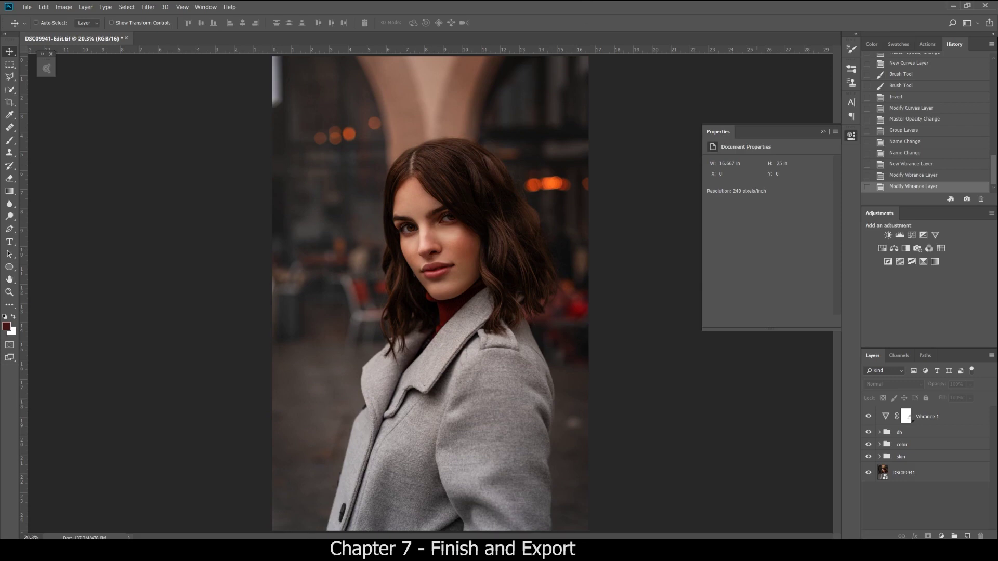
- Stamp all visible layers into a new top layer and hide every layer and group below it
{"action": "key", "text": "ctrl+shift+alt+e"}
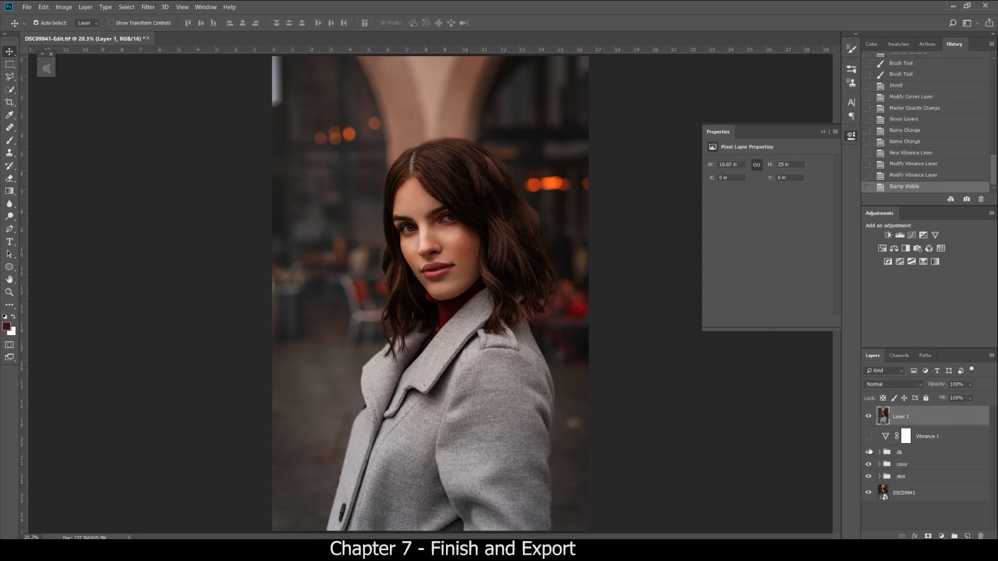
{"action": "left_click_drag", "start_coordinate": [868, 436], "coordinate": [865, 504]}
- Convert the stamped layer for smart filters and open it in the Camera Raw Filter with the face enlarged
{"action": "left_click", "coordinate": [149, 7]}
{"action": "left_click", "coordinate": [167, 30]}
{"action": "left_click", "coordinate": [148, 7]}
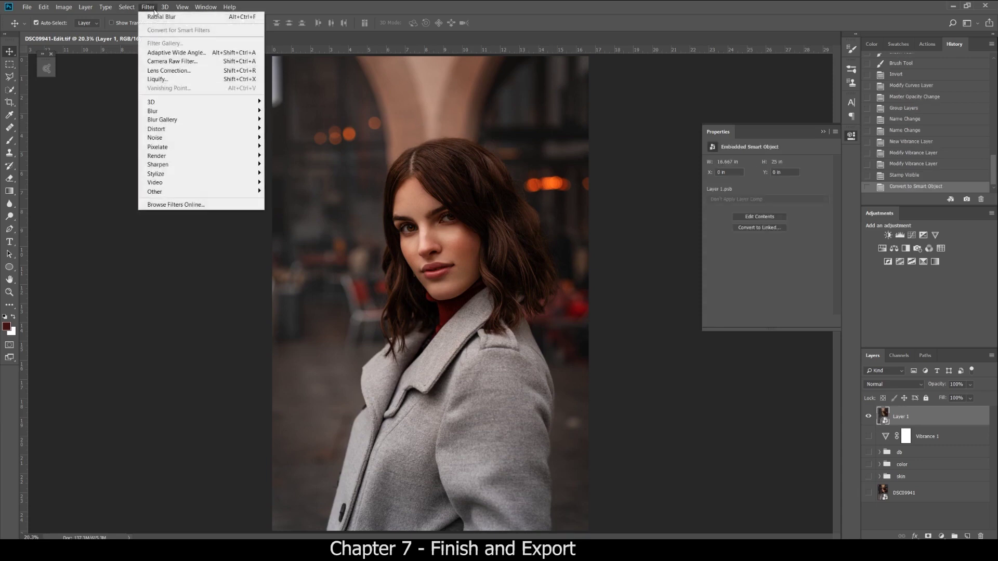
{"action": "left_click", "coordinate": [175, 63]}
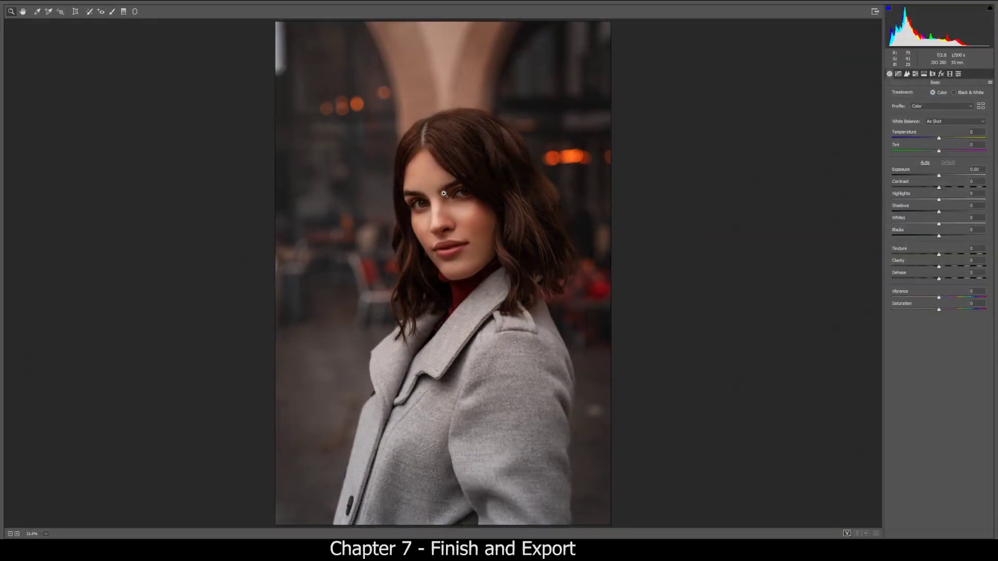
{"action": "left_click", "coordinate": [442, 245]}
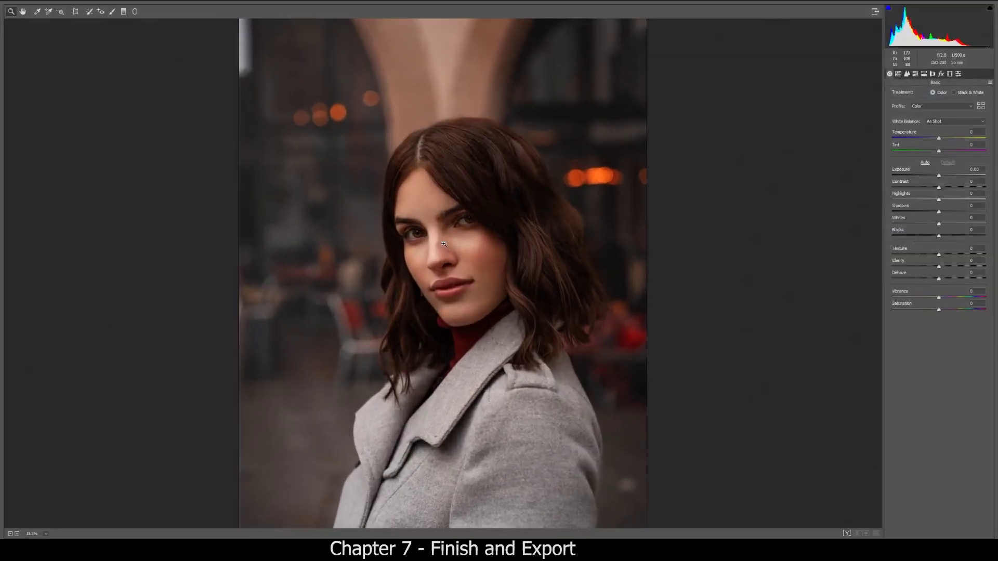
- Activate the Adjustment Brush, reset its local correction settings, and turn on the mask overlay
{"action": "left_click", "coordinate": [443, 245]}
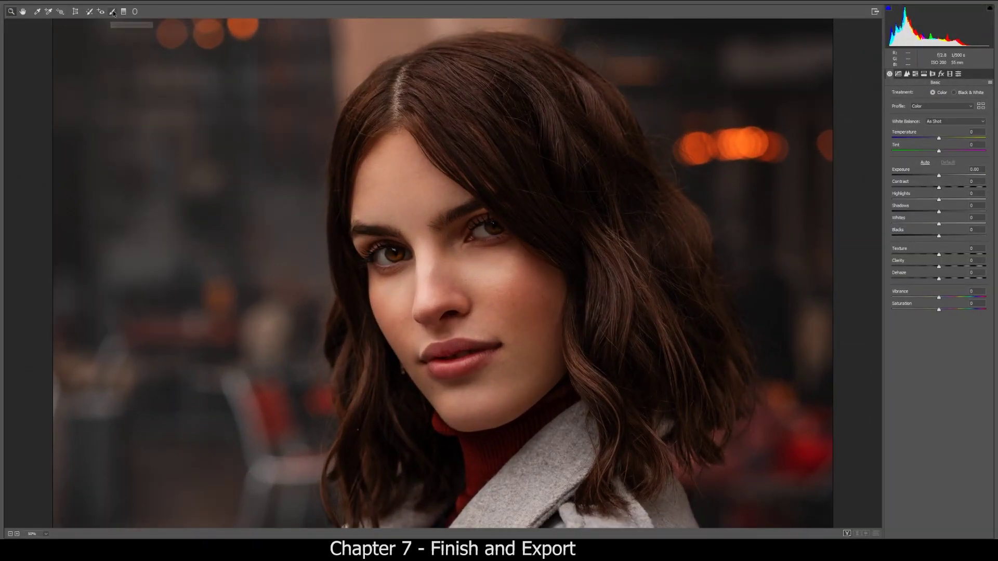
{"action": "left_click", "coordinate": [113, 12]}
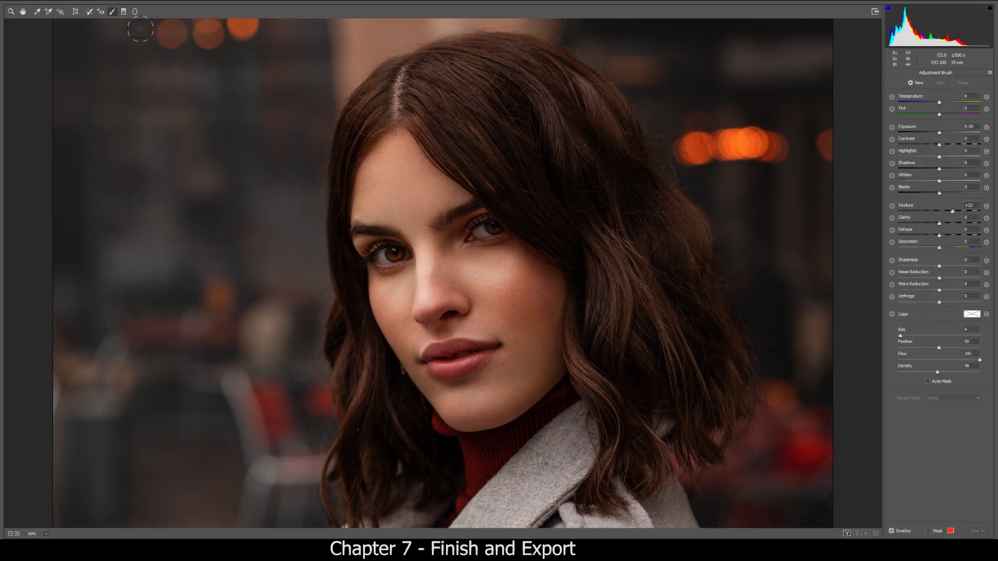
{"action": "left_click", "coordinate": [990, 74]}
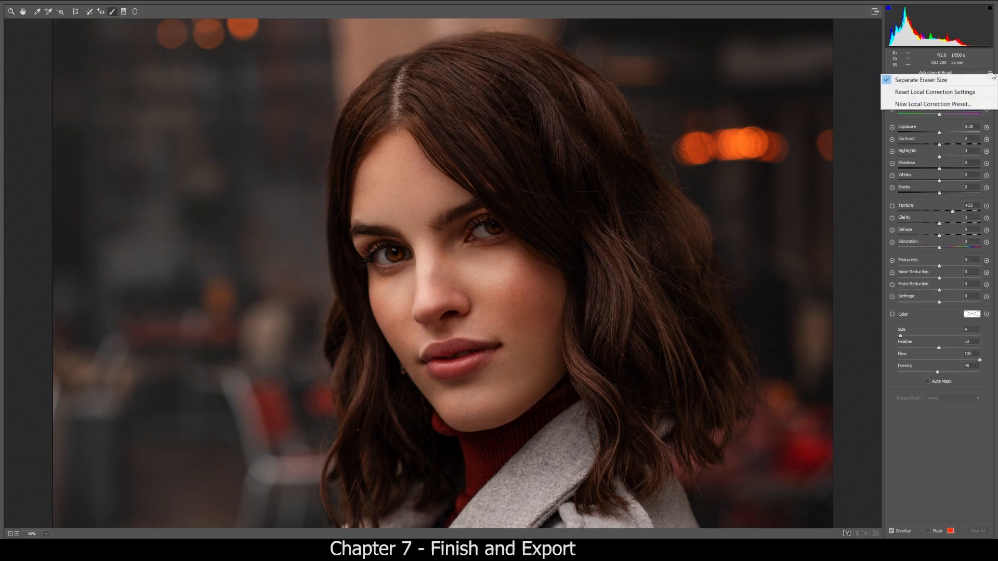
{"action": "left_click", "coordinate": [949, 97]}
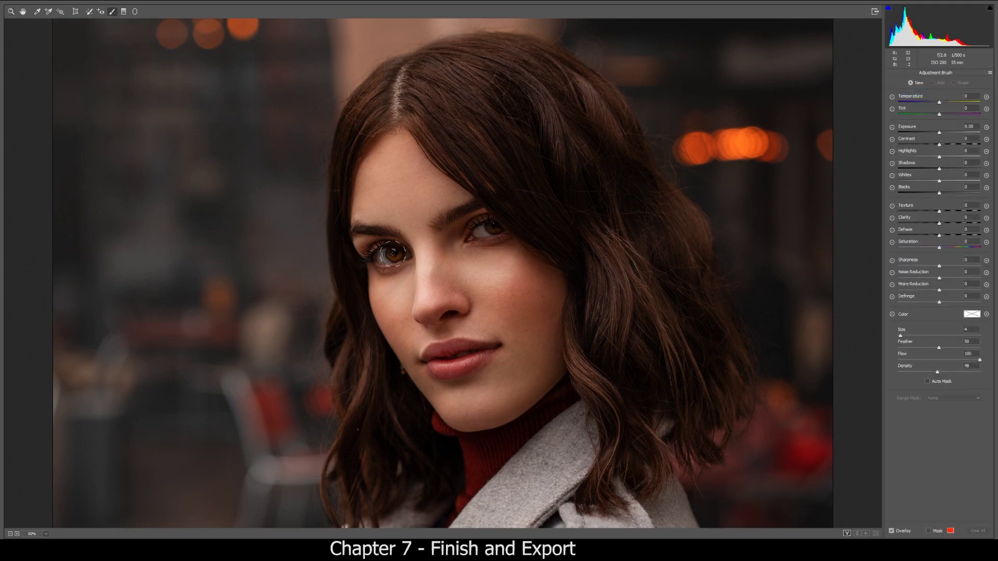
{"action": "left_click", "coordinate": [929, 531]}
- Paint the Adjustment Brush mask over both eyes and eyebrows, the nose, and the lips
{"action": "mouse_move", "coordinate": [468, 211]}
{"action": "left_mouse_down"}
{"action": "mouse_move", "coordinate": [437, 227]}
{"action": "mouse_move", "coordinate": [478, 217]}
{"action": "mouse_move", "coordinate": [494, 235]}
{"action": "mouse_move", "coordinate": [470, 241]}
{"action": "left_mouse_up"}
{"action": "key", "text": "bracketleft"}
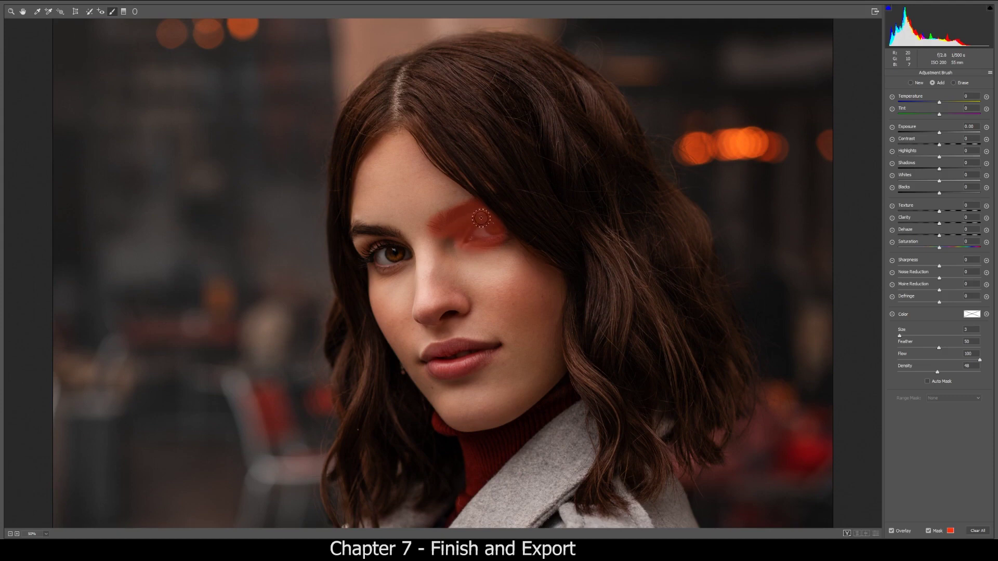
{"action": "mouse_move", "coordinate": [473, 230]}
{"action": "left_mouse_down"}
{"action": "mouse_move", "coordinate": [455, 244]}
{"action": "mouse_move", "coordinate": [493, 250]}
{"action": "left_mouse_up"}
{"action": "mouse_move", "coordinate": [356, 228]}
{"action": "left_mouse_down"}
{"action": "mouse_move", "coordinate": [394, 235]}
{"action": "mouse_move", "coordinate": [402, 256]}
{"action": "mouse_move", "coordinate": [376, 245]}
{"action": "mouse_move", "coordinate": [377, 254]}
{"action": "mouse_move", "coordinate": [405, 260]}
{"action": "mouse_move", "coordinate": [364, 254]}
{"action": "left_mouse_up"}
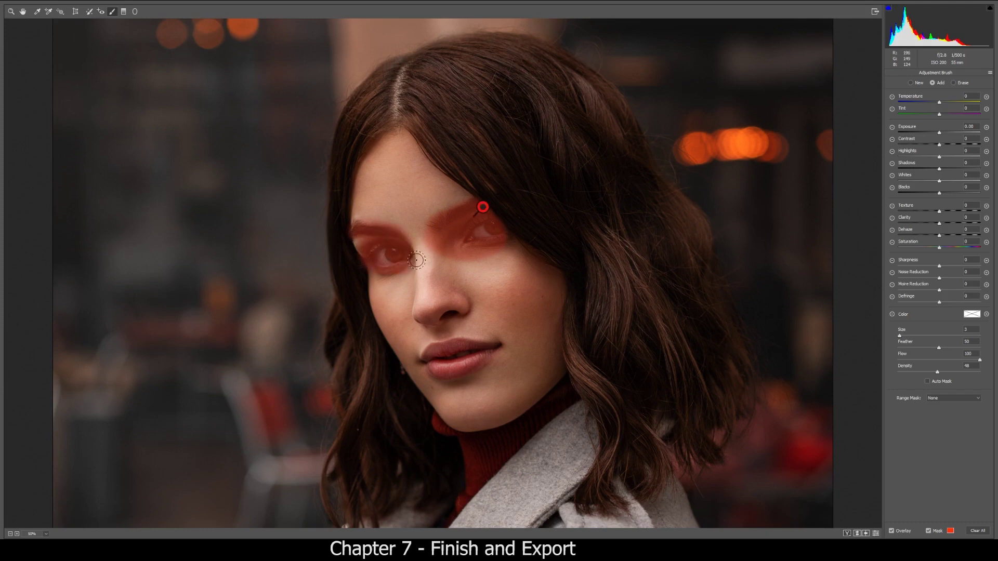
{"action": "key", "text": "alt"}
{"action": "mouse_move", "coordinate": [354, 259]}
{"action": "left_mouse_down"}
{"action": "mouse_move", "coordinate": [363, 274]}
{"action": "mouse_move", "coordinate": [342, 259]}
{"action": "left_mouse_up"}
{"action": "mouse_move", "coordinate": [419, 239]}
{"action": "left_mouse_down"}
{"action": "mouse_move", "coordinate": [425, 310]}
{"action": "mouse_move", "coordinate": [451, 305]}
{"action": "mouse_move", "coordinate": [437, 250]}
{"action": "mouse_move", "coordinate": [458, 306]}
{"action": "left_mouse_up"}
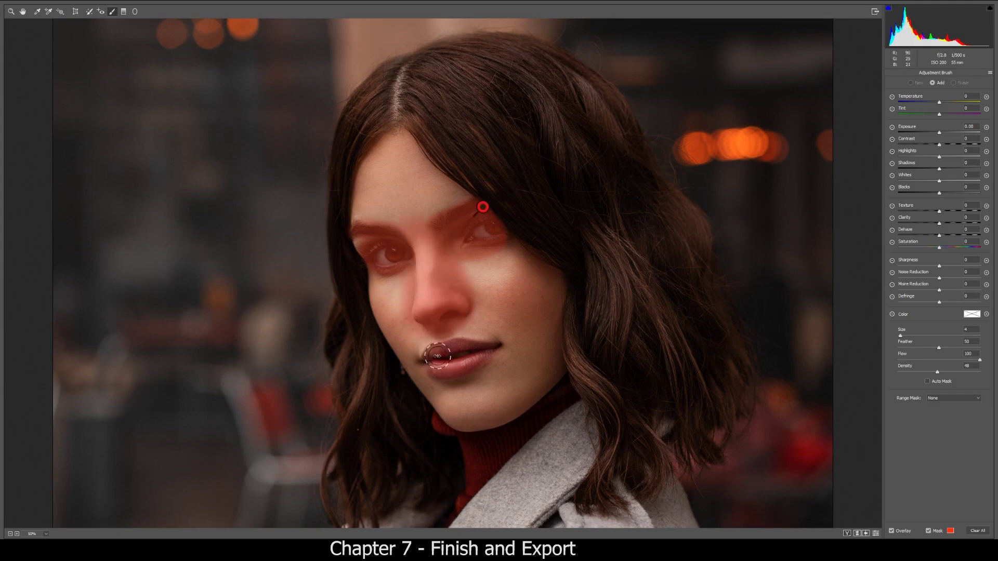
{"action": "mouse_move", "coordinate": [434, 359]}
{"action": "left_mouse_down"}
{"action": "mouse_move", "coordinate": [444, 346]}
{"action": "mouse_move", "coordinate": [495, 344]}
{"action": "mouse_move", "coordinate": [472, 368]}
{"action": "mouse_move", "coordinate": [447, 371]}
{"action": "mouse_move", "coordinate": [426, 359]}
{"action": "mouse_move", "coordinate": [476, 346]}
{"action": "mouse_move", "coordinate": [463, 361]}
{"action": "mouse_move", "coordinate": [435, 361]}
{"action": "left_mouse_up"}
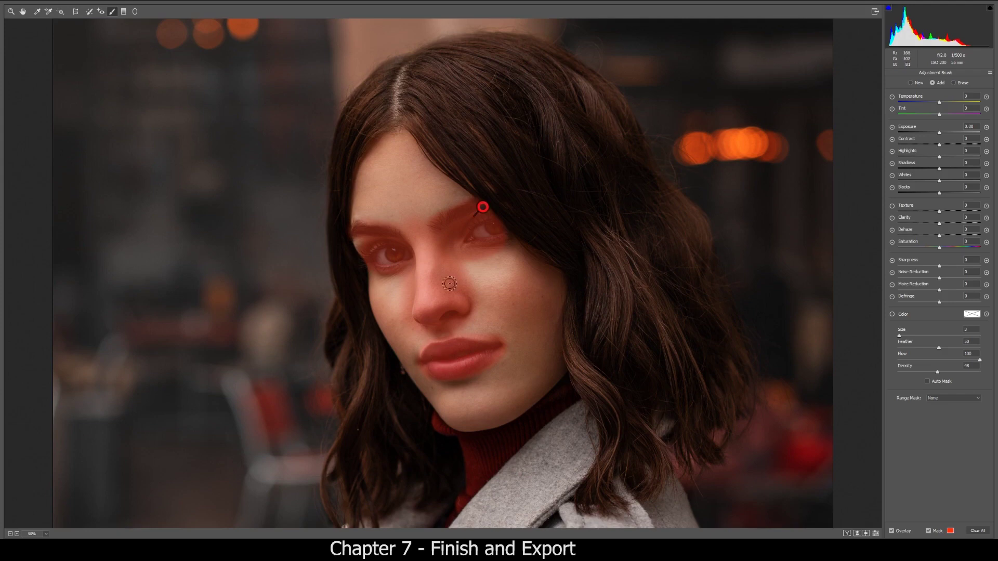
- Hide the mask overlay, raise the brushed areas' texture slightly, and apply the Camera Raw Filter after comparing before and after
{"action": "left_click", "coordinate": [930, 531]}
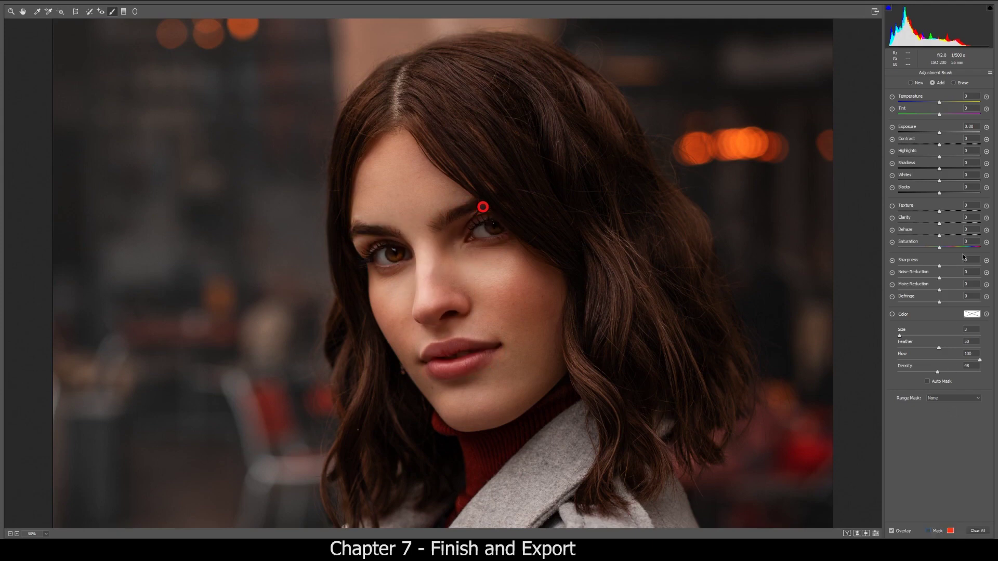
{"action": "left_click_drag", "start_coordinate": [941, 214], "coordinate": [943, 214]}
{"action": "left_click", "coordinate": [876, 536]}
{"action": "left_click", "coordinate": [876, 536]}
{"action": "left_click", "coordinate": [876, 535]}
{"action": "left_click", "coordinate": [876, 535]}
{"action": "left_click", "coordinate": [876, 536]}
{"action": "left_click", "coordinate": [876, 536]}
{"action": "key", "text": "Return"}
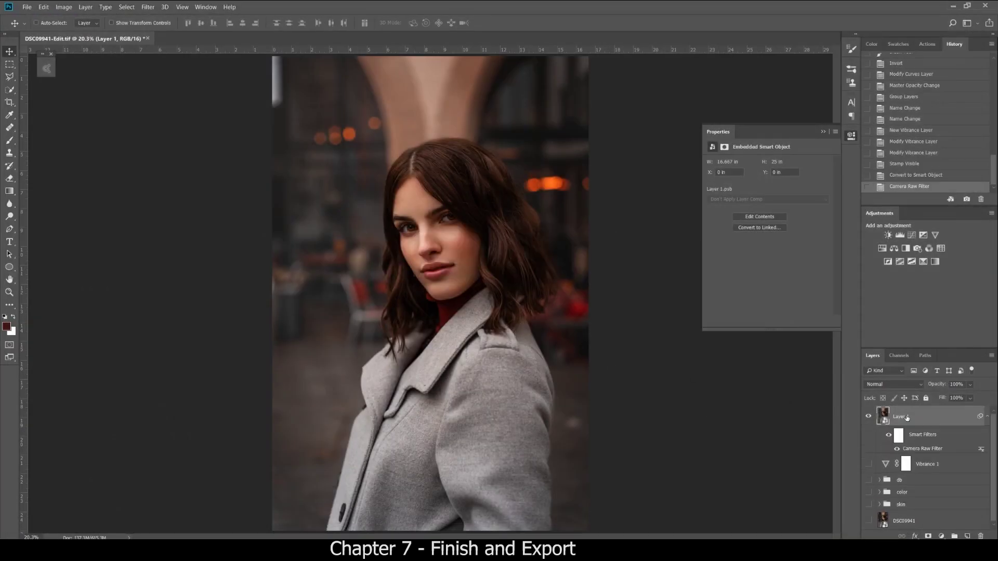
- Stamp all visible layers into a new top layer and convert it for smart filters
{"action": "key", "text": "ctrl+shift+alt+e"}
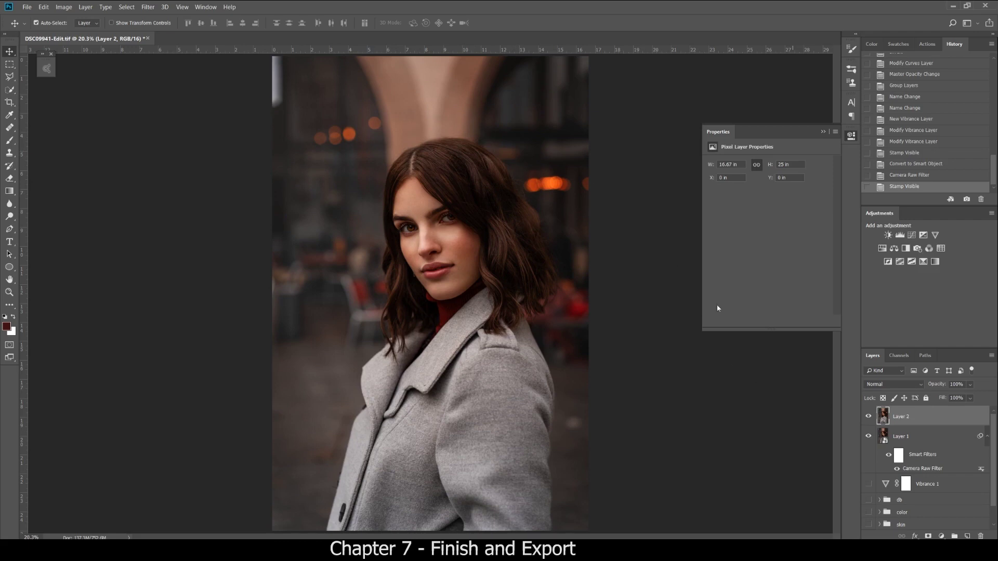
{"action": "left_click", "coordinate": [148, 7]}
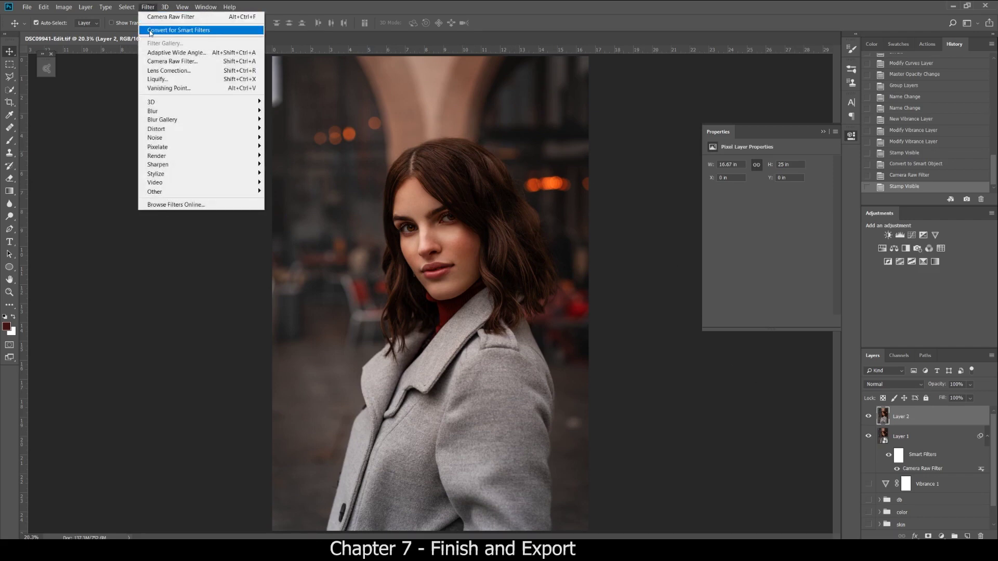
{"action": "left_click", "coordinate": [215, 31]}
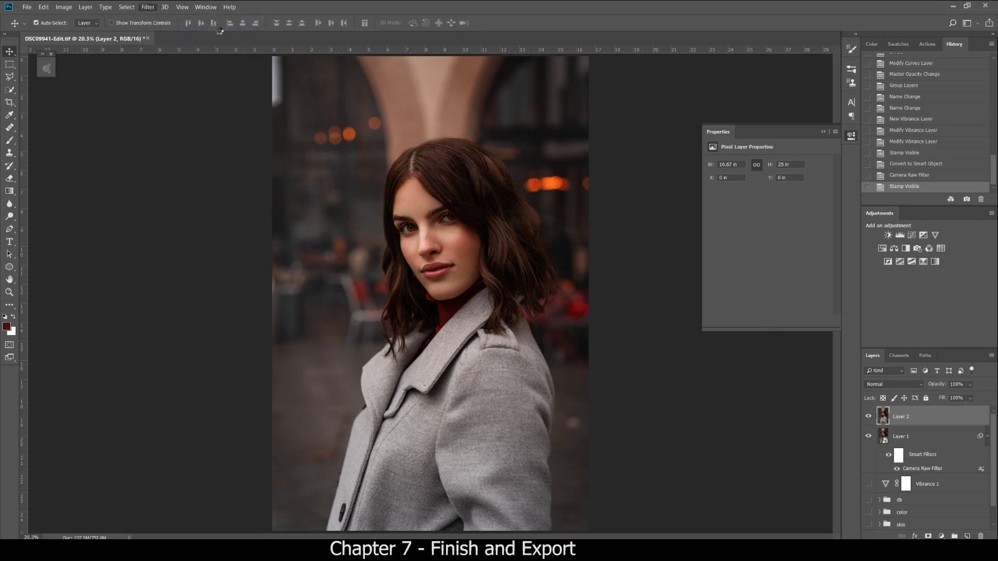
{"action": "left_click", "coordinate": [147, 6]}
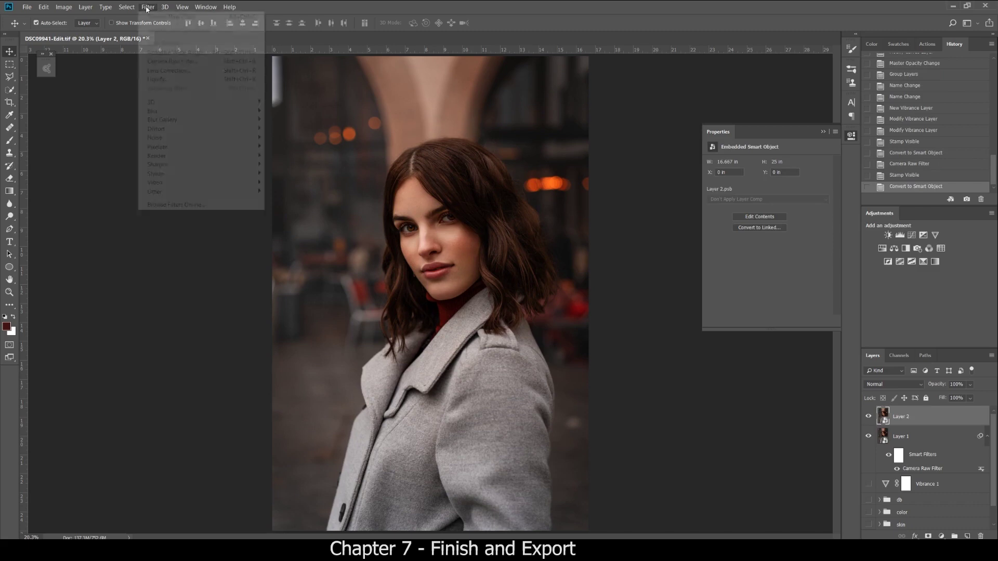
{"action": "mouse_move", "coordinate": [175, 112]}
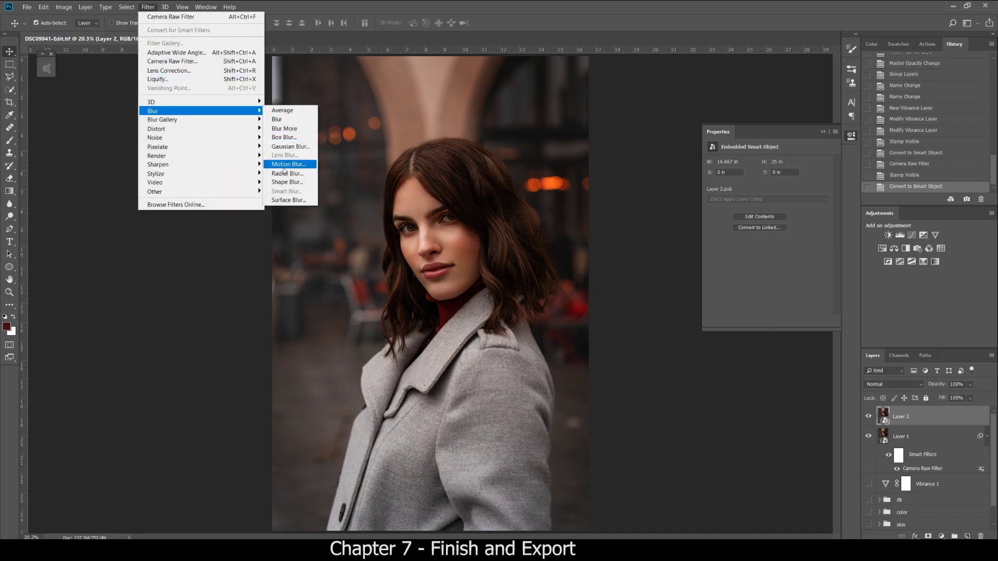
{"action": "left_click", "coordinate": [287, 147]}
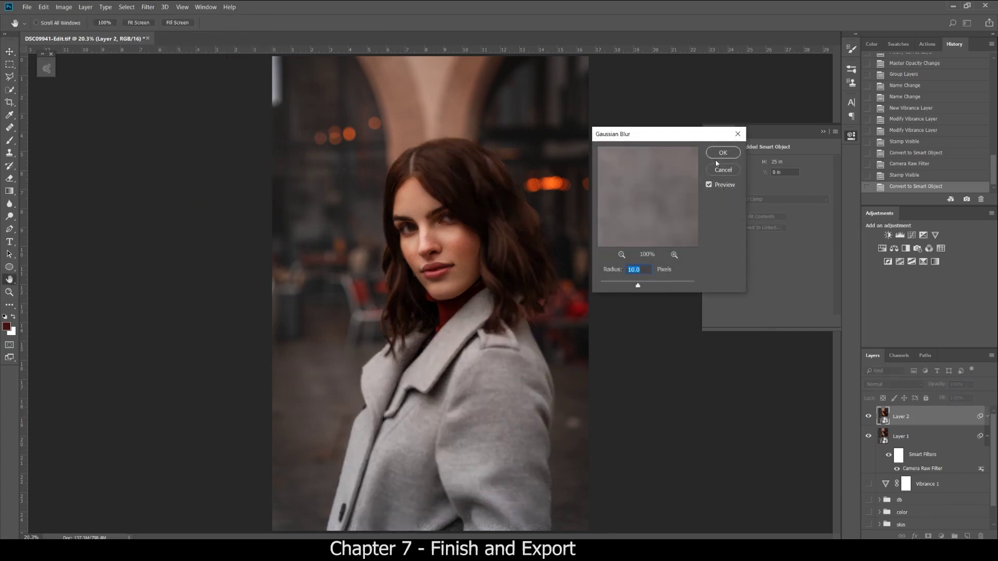
{"action": "key", "text": "Escape"}
- Apply a Radial Blur smart filter to Layer 2 with amount 10, Spin method and Good quality
{"action": "left_click", "coordinate": [148, 7]}
{"action": "mouse_move", "coordinate": [184, 125]}
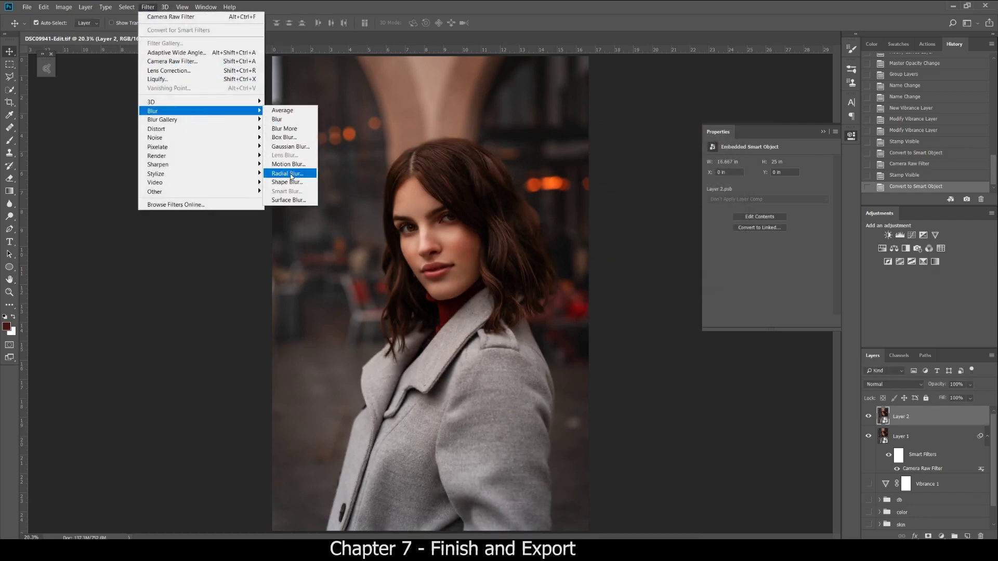
{"action": "left_click", "coordinate": [305, 175]}
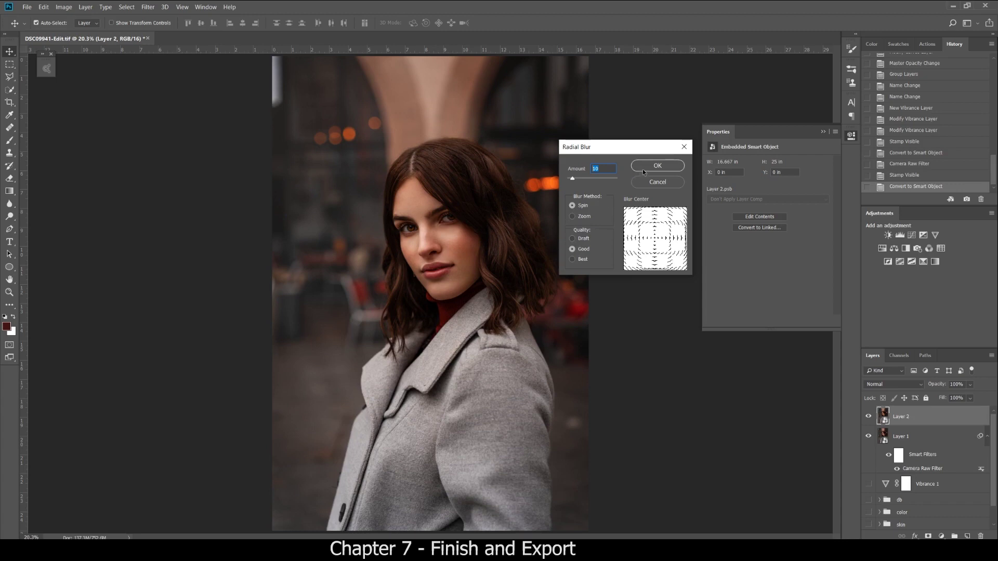
{"action": "left_click", "coordinate": [658, 166]}
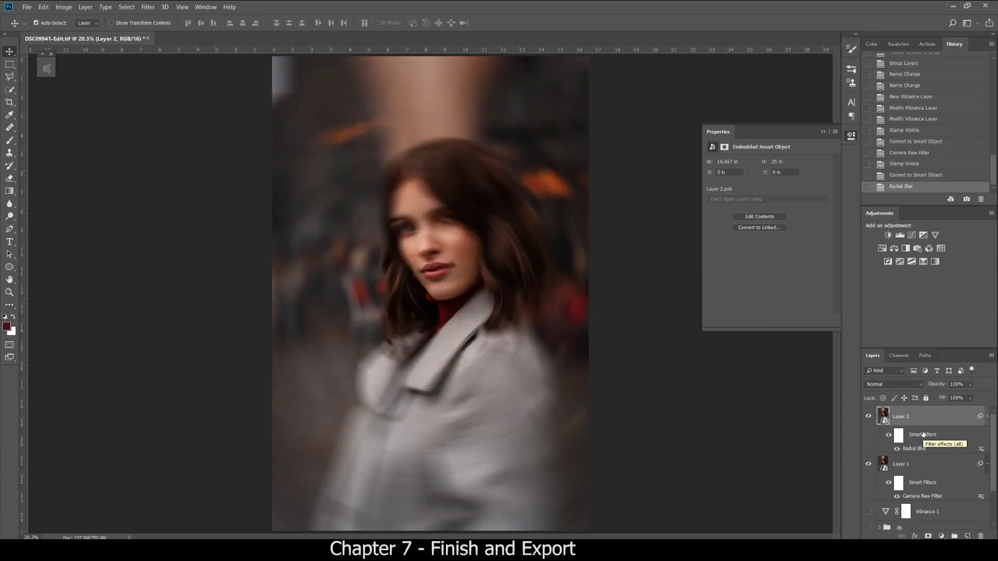
- Copy the layer mask of "light strains" in the db group onto Layer 2 and collapse the group
{"action": "scroll", "coordinate": [923, 434], "scroll_direction": "down", "scroll_amount": 2}
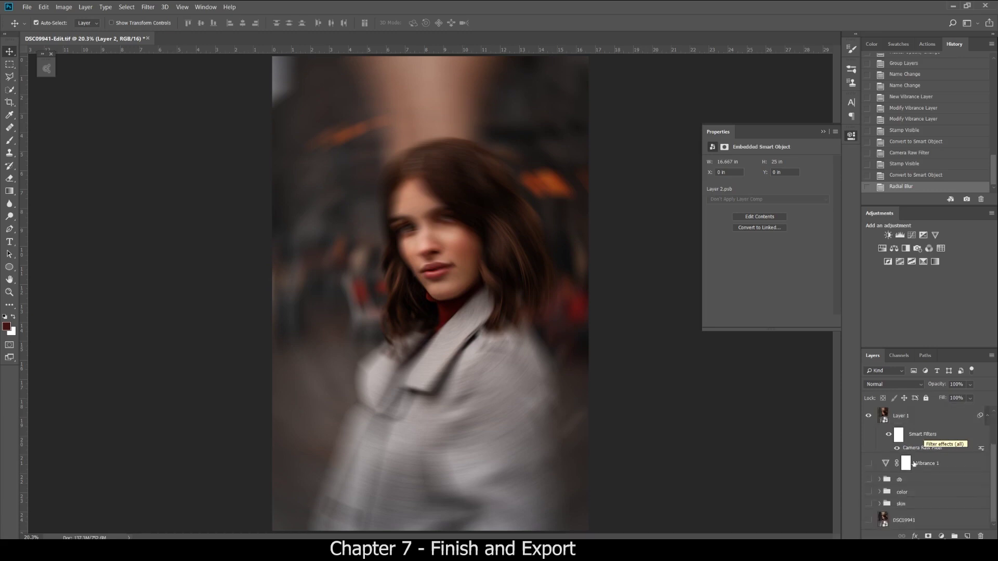
{"action": "left_click", "coordinate": [879, 481]}
{"action": "scroll", "coordinate": [879, 479], "scroll_direction": "down", "scroll_amount": 1}
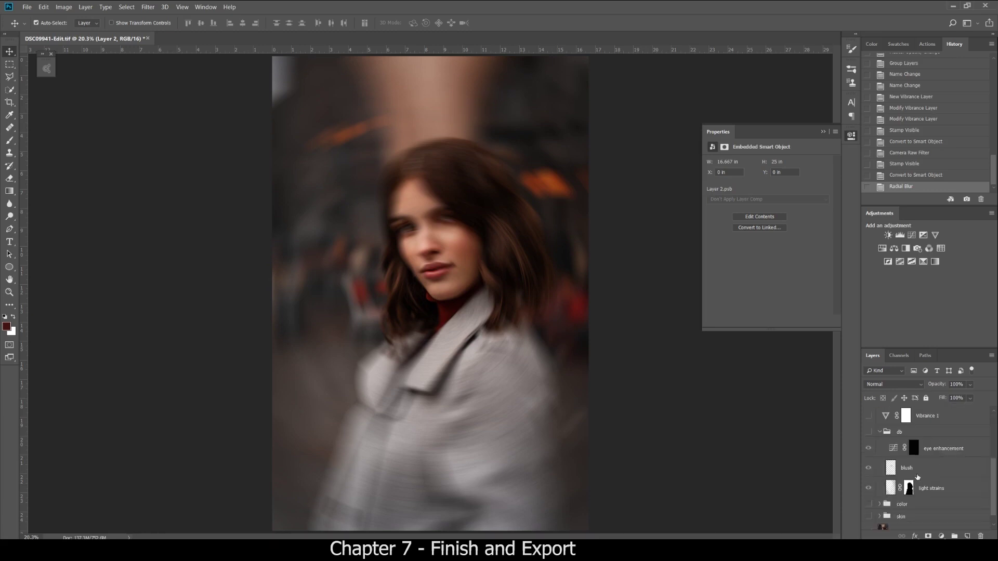
{"action": "left_click", "coordinate": [908, 491]}
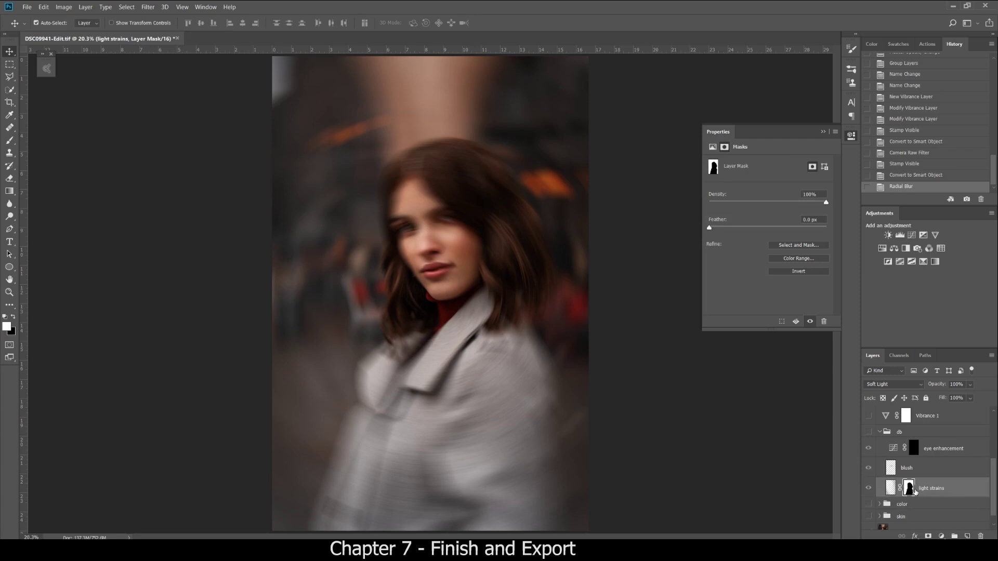
{"action": "left_click_drag", "start_coordinate": [909, 489], "coordinate": [930, 424]}
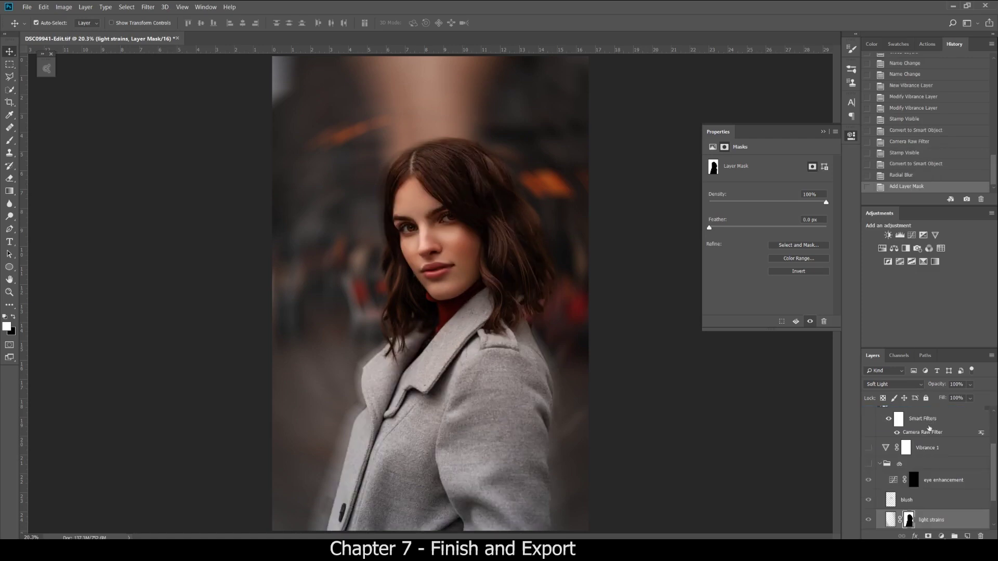
{"action": "scroll", "coordinate": [930, 427], "scroll_direction": "up", "scroll_amount": 3}
{"action": "left_click", "coordinate": [880, 529]}
{"action": "left_click", "coordinate": [905, 528]}
- Lower the opacity of the radially blurred Layer 2 to 20%
{"action": "left_click", "coordinate": [883, 416]}
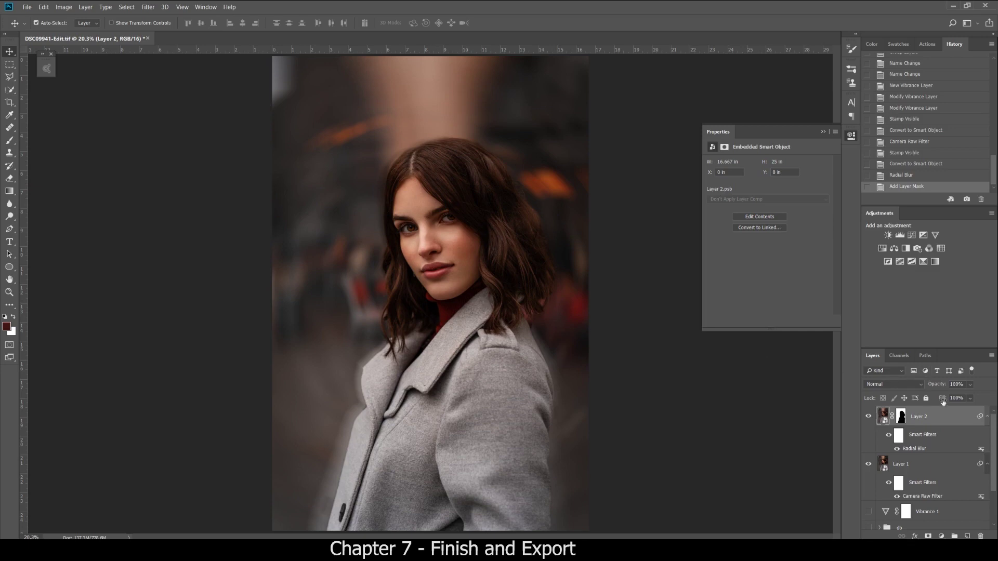
{"action": "left_click", "coordinate": [970, 384]}
{"action": "left_click_drag", "start_coordinate": [980, 398], "coordinate": [945, 400]}
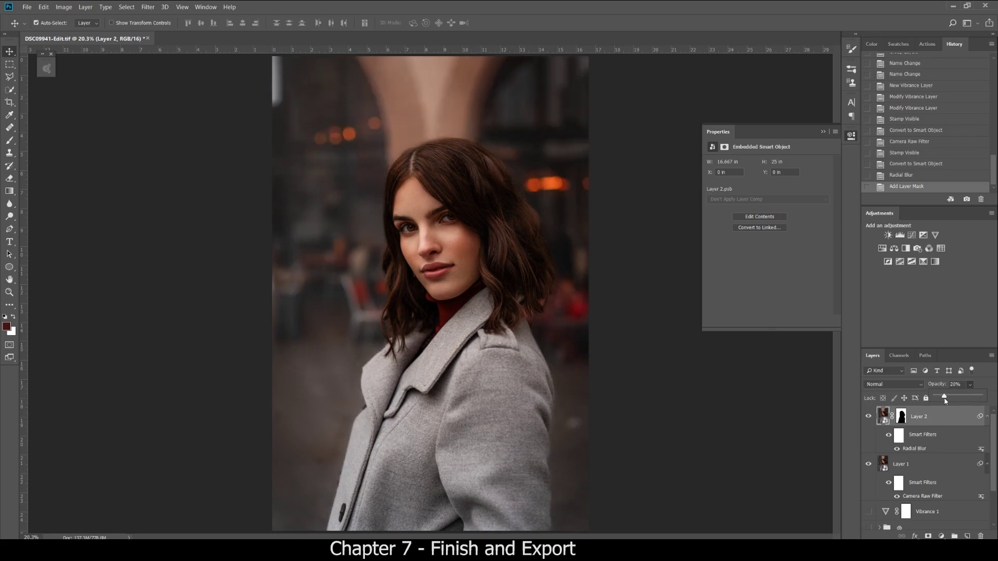
{"action": "mouse_move", "coordinate": [945, 400]}
{"action": "left_mouse_down"}
{"action": "mouse_move", "coordinate": [954, 400]}
{"action": "mouse_move", "coordinate": [945, 400]}
{"action": "left_mouse_up"}
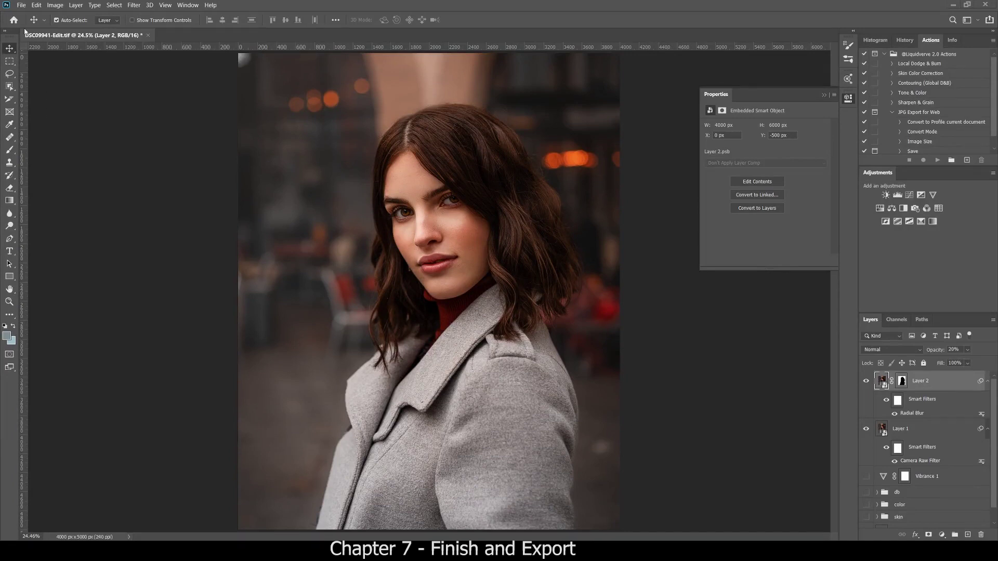
- Open the image in Save for Web (Legacy), keeping the JPEG format and a quality of 100
{"action": "left_click", "coordinate": [20, 5]}
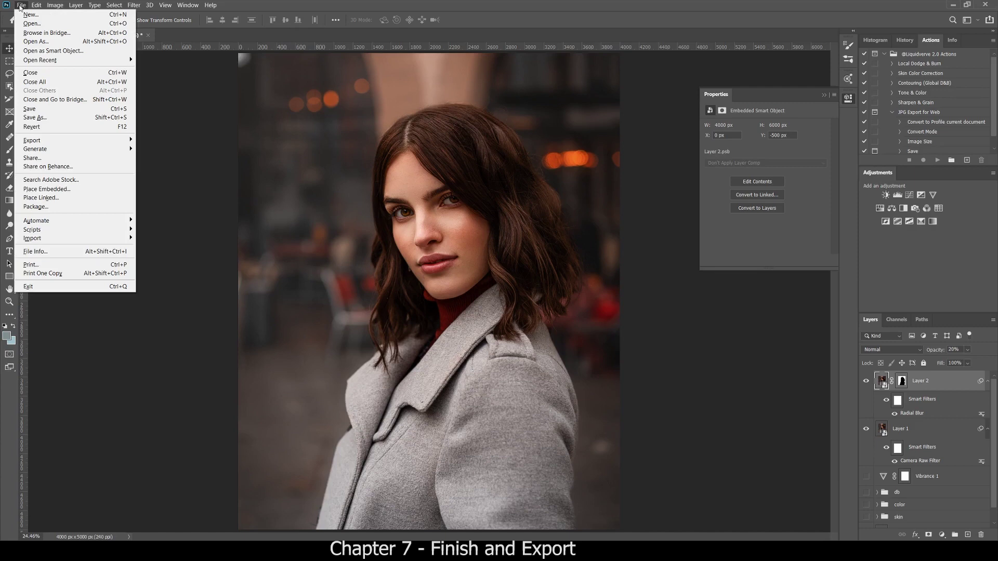
{"action": "mouse_move", "coordinate": [81, 141]}
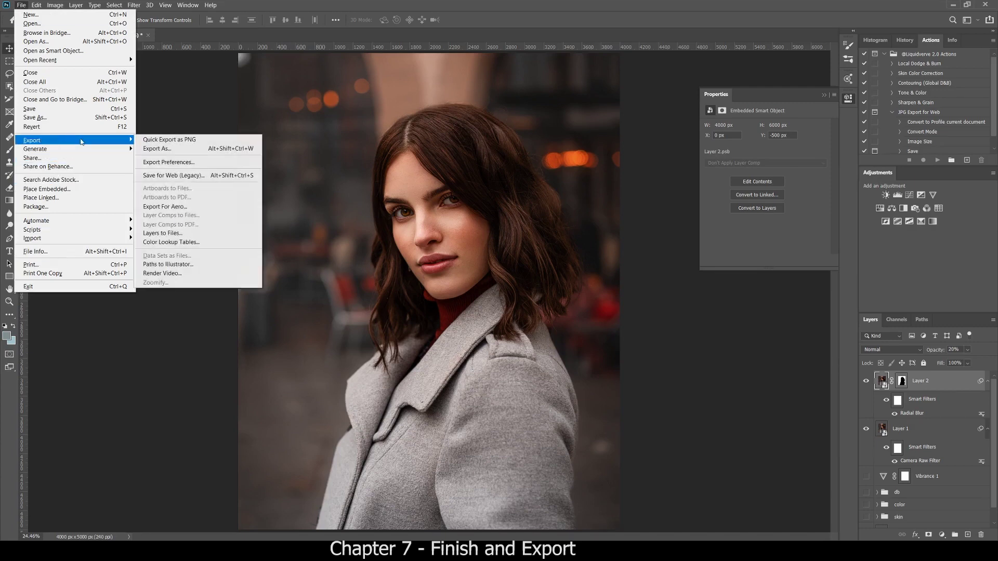
{"action": "left_click", "coordinate": [205, 177]}
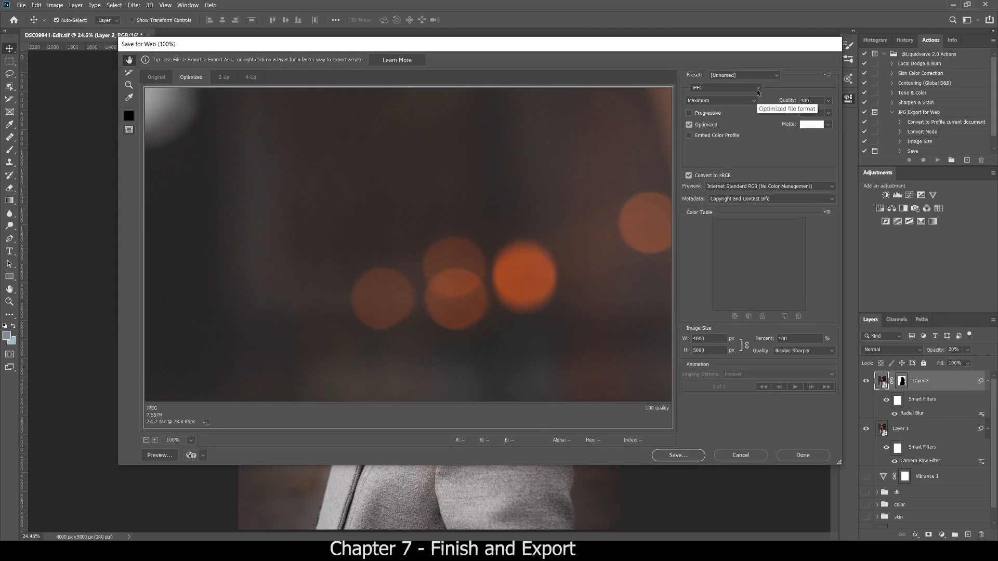
{"action": "left_click", "coordinate": [758, 88]}
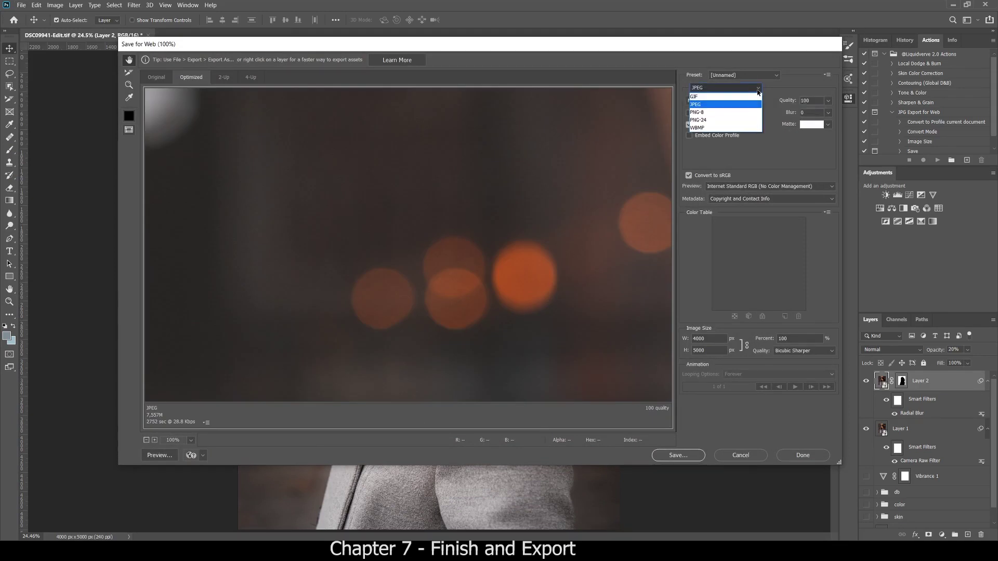
{"action": "left_click", "coordinate": [758, 90]}
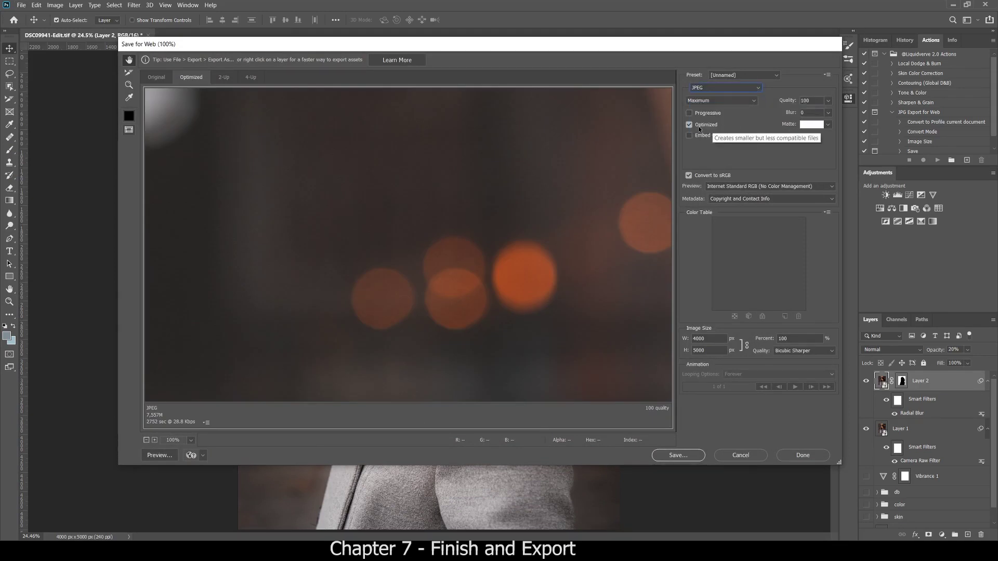
{"action": "left_click_drag", "start_coordinate": [815, 101], "coordinate": [760, 104]}
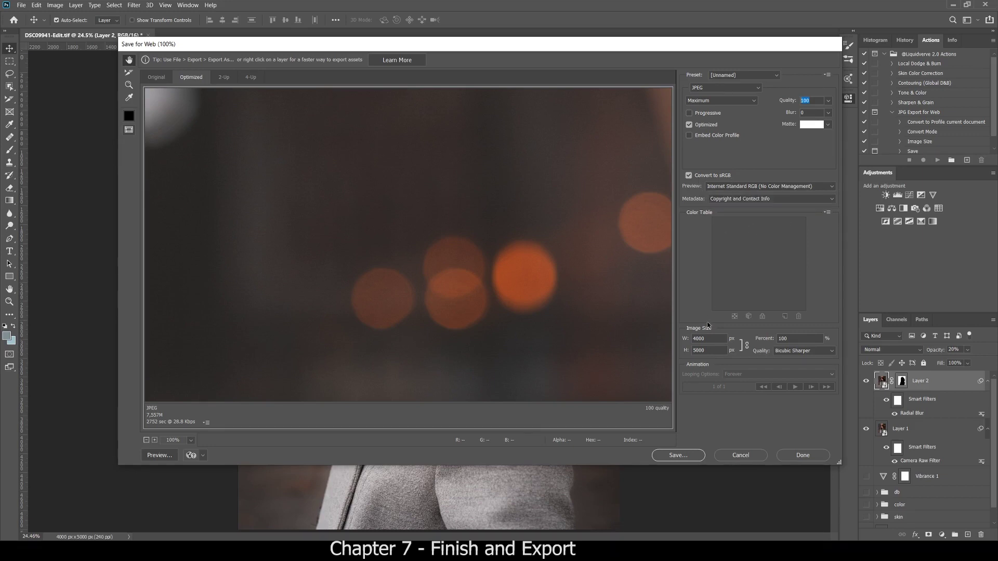
- Set the export height to 2700 px with linked proportions
{"action": "left_click", "coordinate": [710, 350]}
{"action": "type", "text": "2700"}
{"action": "left_click", "coordinate": [721, 341]}
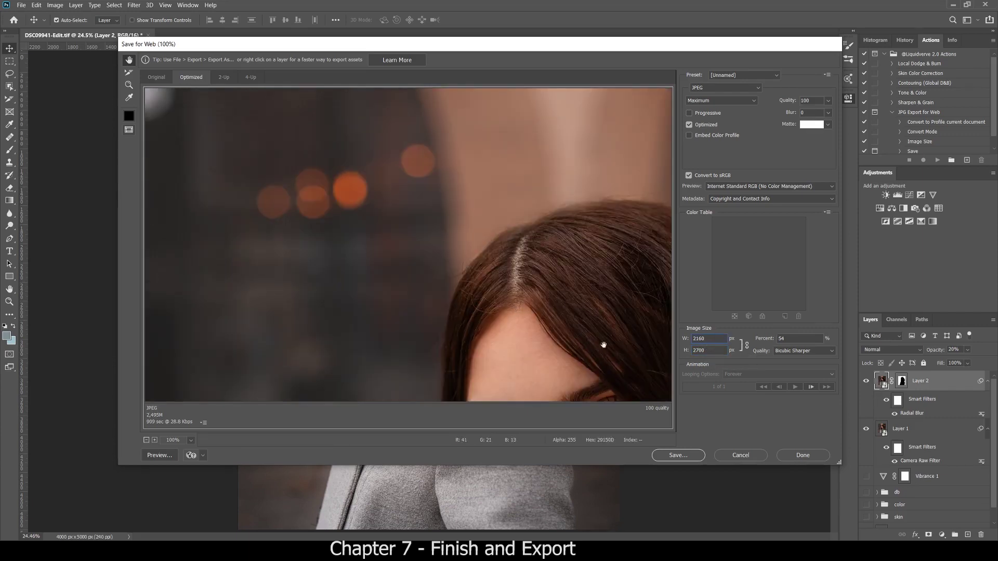
- Set the export height to 1350 px with linked proportions
{"action": "left_click", "coordinate": [718, 347]}
{"action": "type", "text": "1350"}
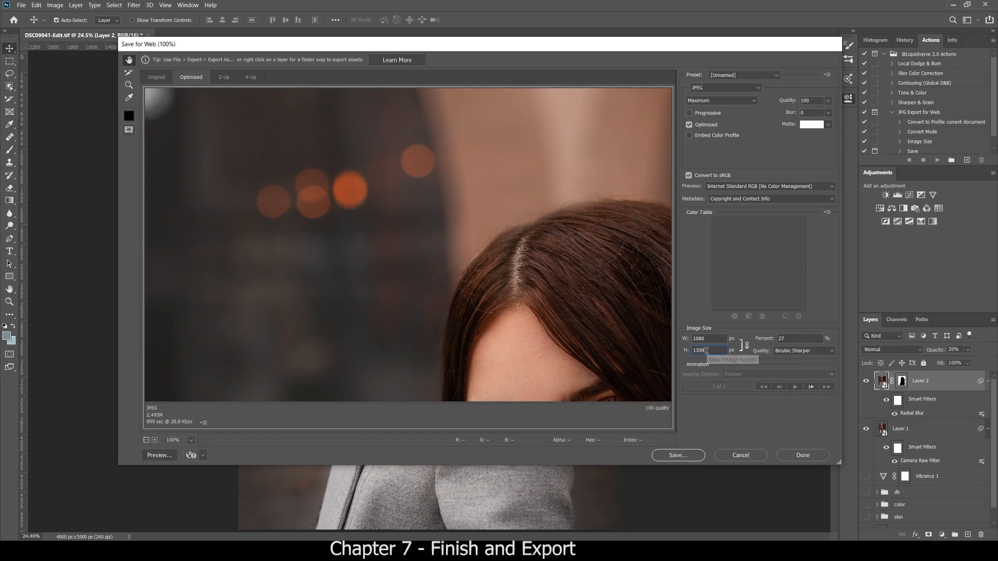
{"action": "key", "text": "Return"}
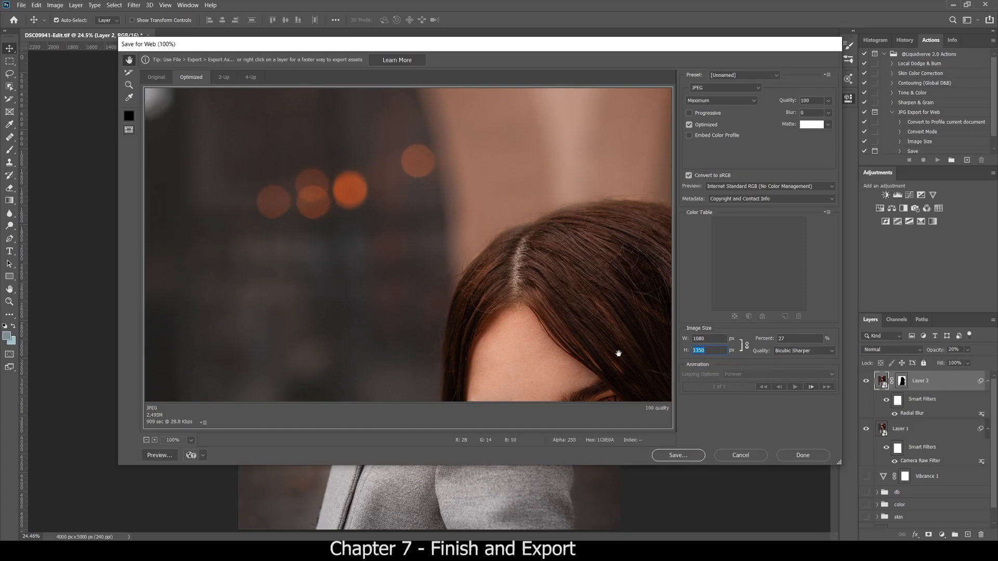
- Try to save the optimized web image as DSC09941-Edit.jpg in the Editing Steps folder
{"action": "type", "text": "2700"}
{"action": "left_click", "coordinate": [681, 460]}
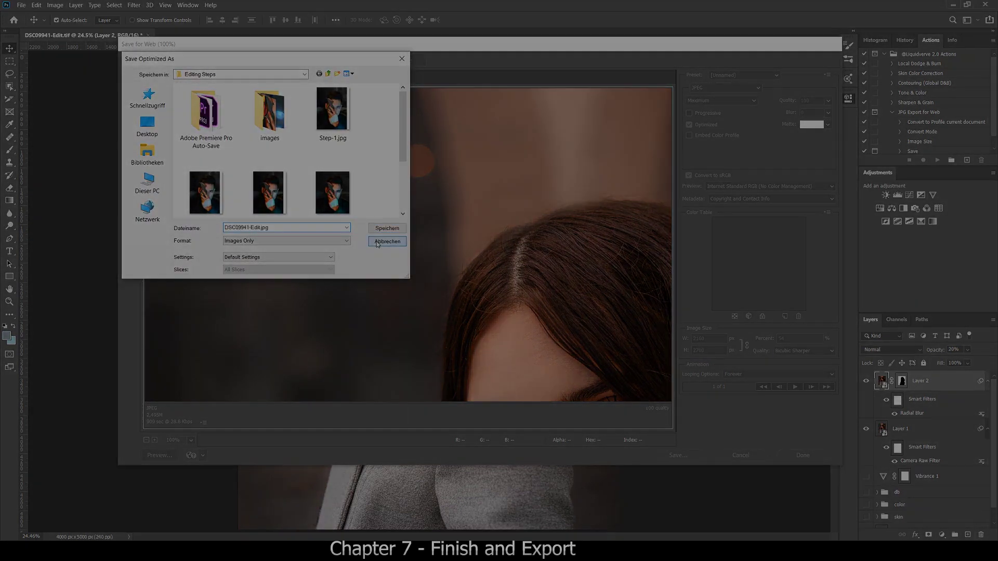
{"action": "left_click", "coordinate": [373, 242]}
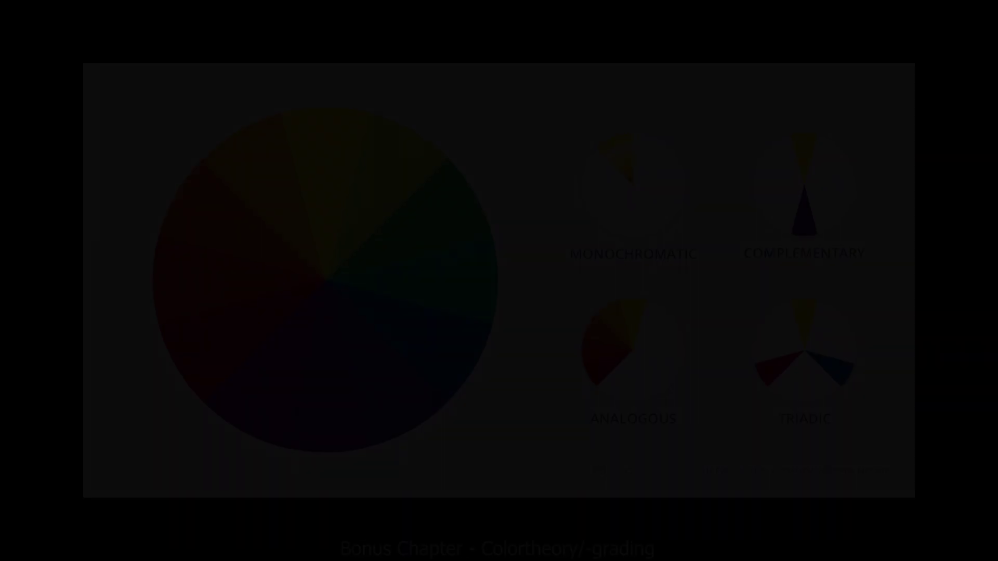
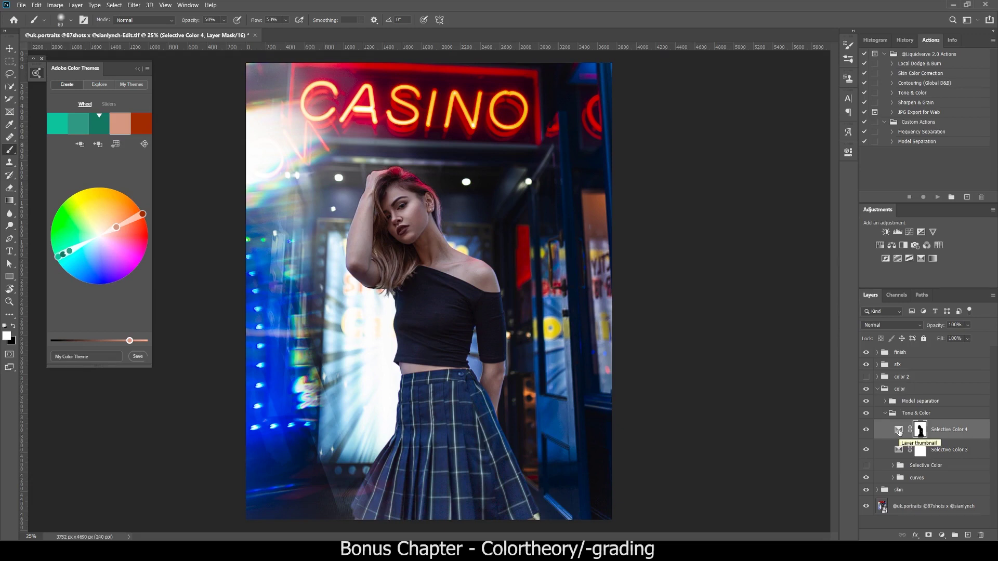
- Inspect the settings of the Selective Color 4 and Selective Color 3 layers and check the mask overlay of Selective Color 4
{"action": "double_click", "coordinate": [899, 431]}
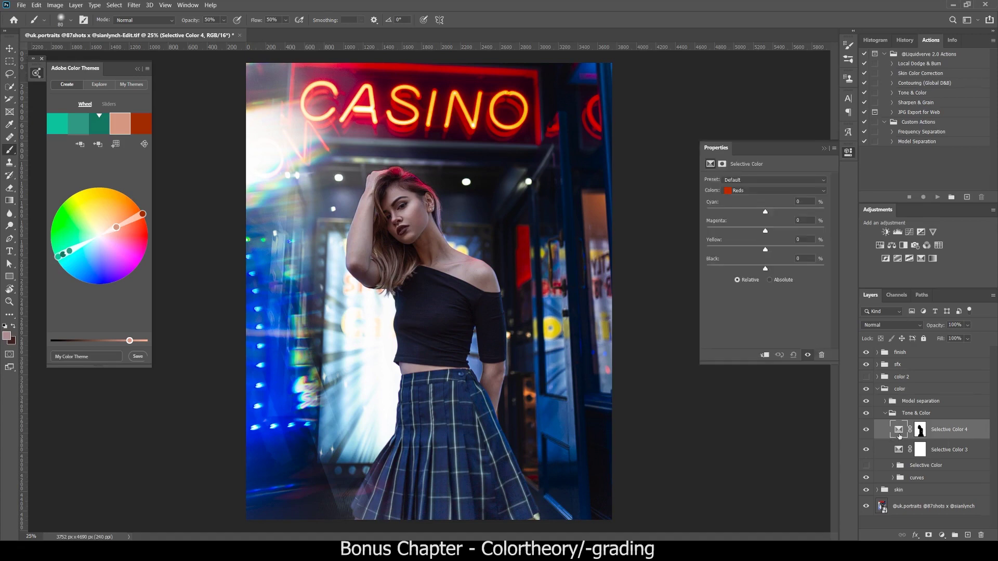
{"action": "left_click", "coordinate": [900, 450]}
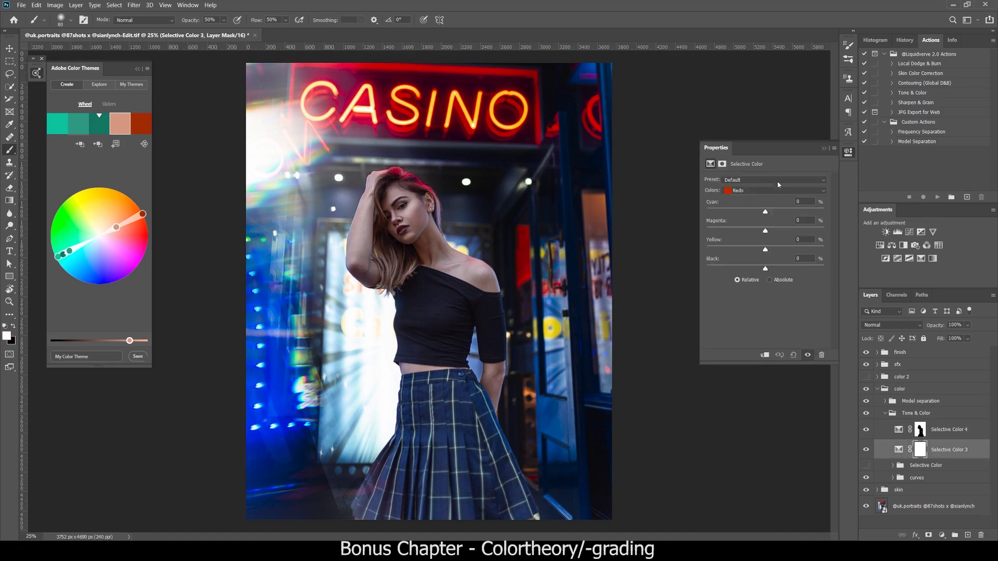
{"action": "left_click", "coordinate": [898, 449]}
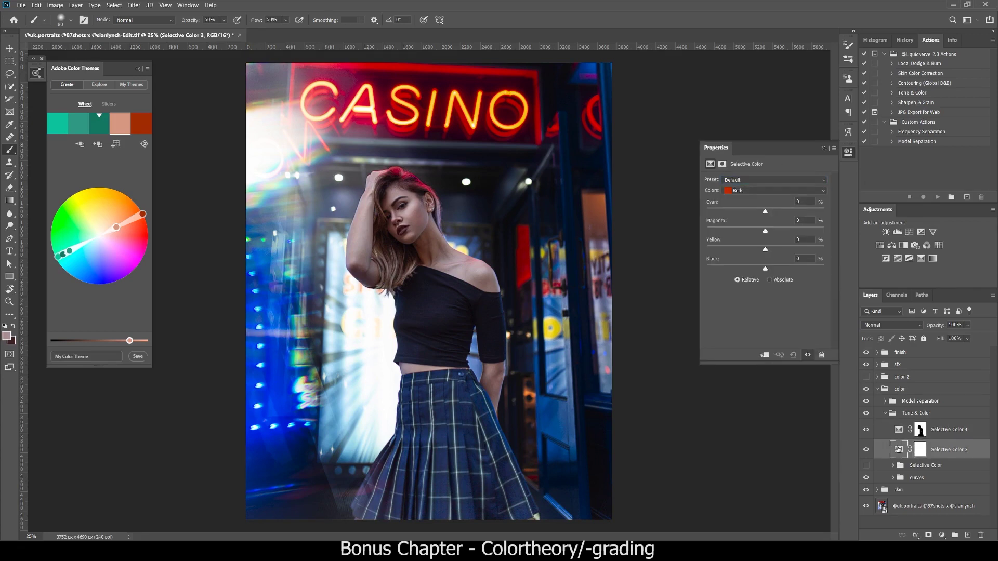
{"action": "left_click", "coordinate": [920, 431]}
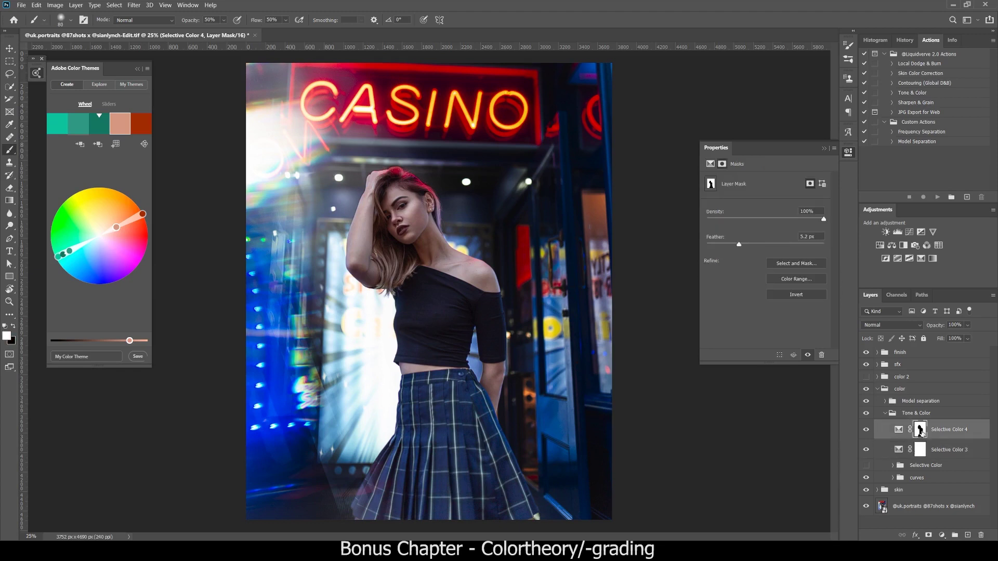
{"action": "key", "text": "backslash"}
{"action": "key", "text": "backslash"}
- Set the Magenta amount of the Blues range to -90 in the Selective Color 3 layer
{"action": "key", "text": "alt+bracketleft"}
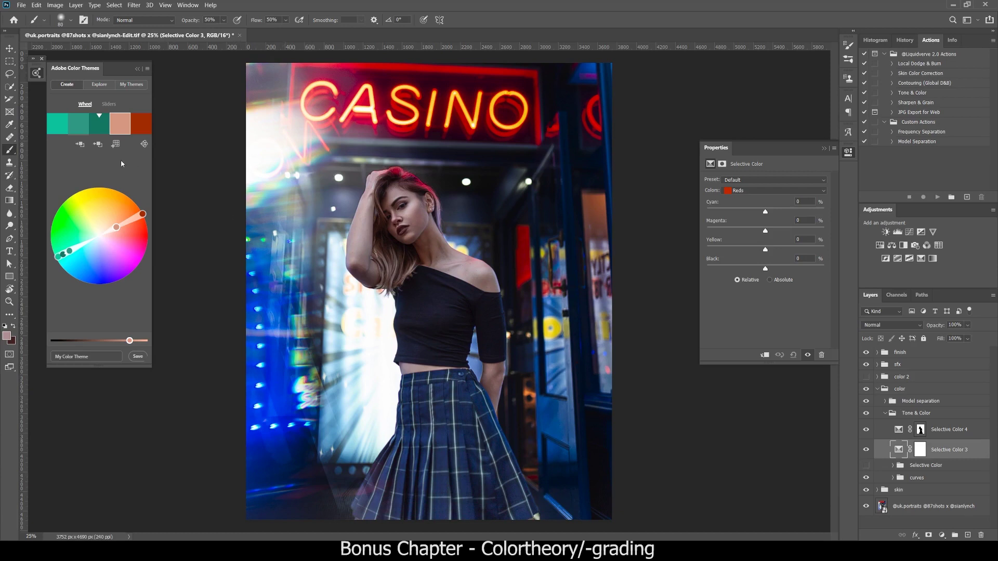
{"action": "left_click", "coordinate": [741, 192]}
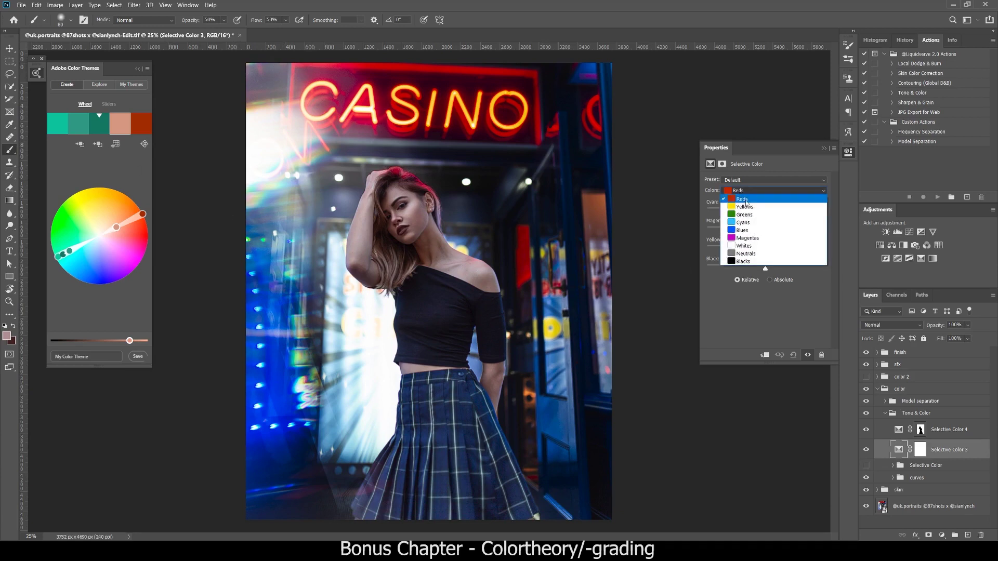
{"action": "left_click", "coordinate": [756, 232]}
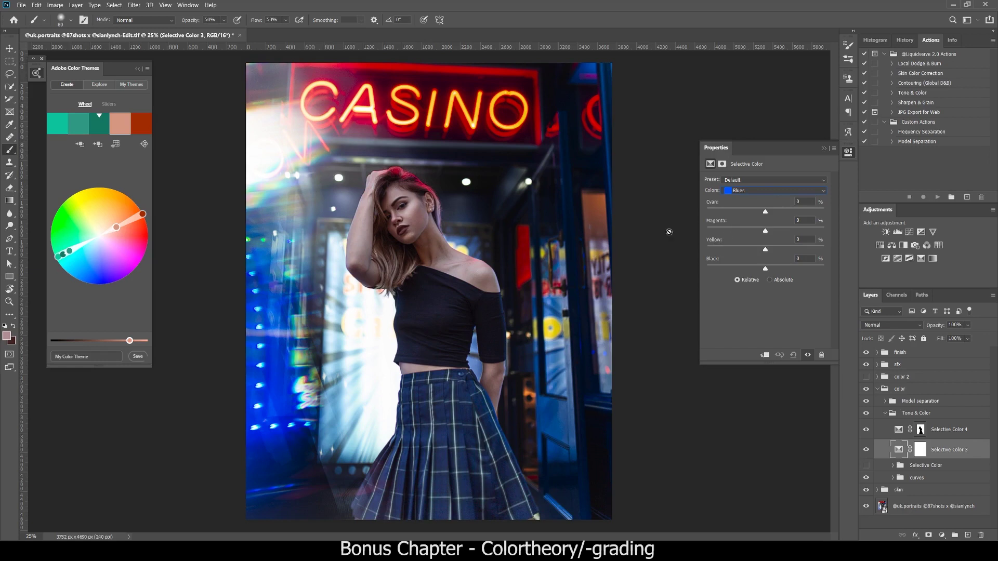
{"action": "left_click_drag", "start_coordinate": [765, 211], "coordinate": [743, 213]}
{"action": "key", "text": "Tab"}
{"action": "left_click_drag", "start_coordinate": [766, 233], "coordinate": [721, 241]}
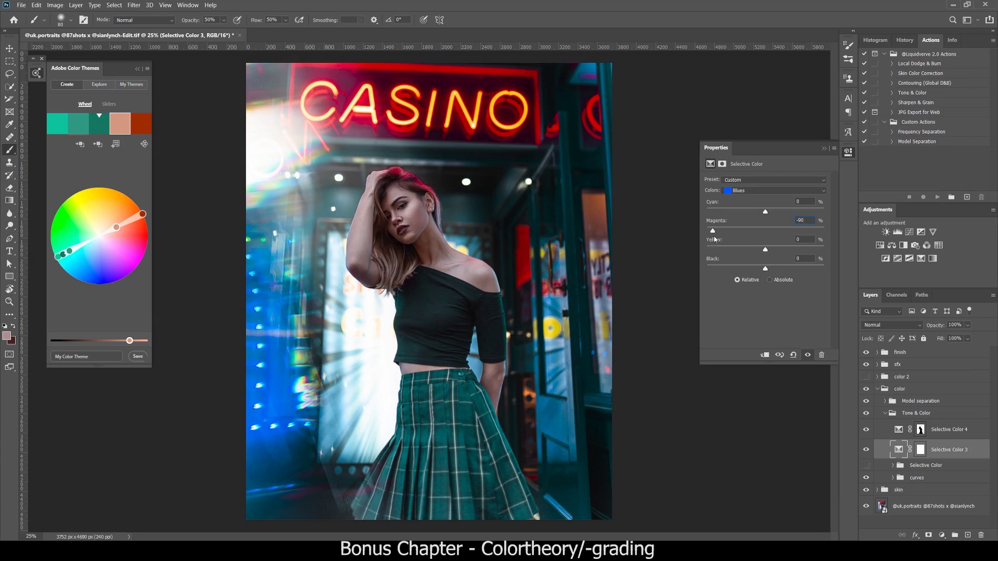
- Shift the teal marker slightly on the colour theme wheel and try Yellow and Cyan adjustments on the Blues of Selective Color 3
{"action": "left_click", "coordinate": [765, 255]}
{"action": "mouse_move", "coordinate": [60, 254]}
{"action": "left_mouse_down"}
{"action": "mouse_move", "coordinate": [93, 275]}
{"action": "mouse_move", "coordinate": [62, 258]}
{"action": "left_mouse_up"}
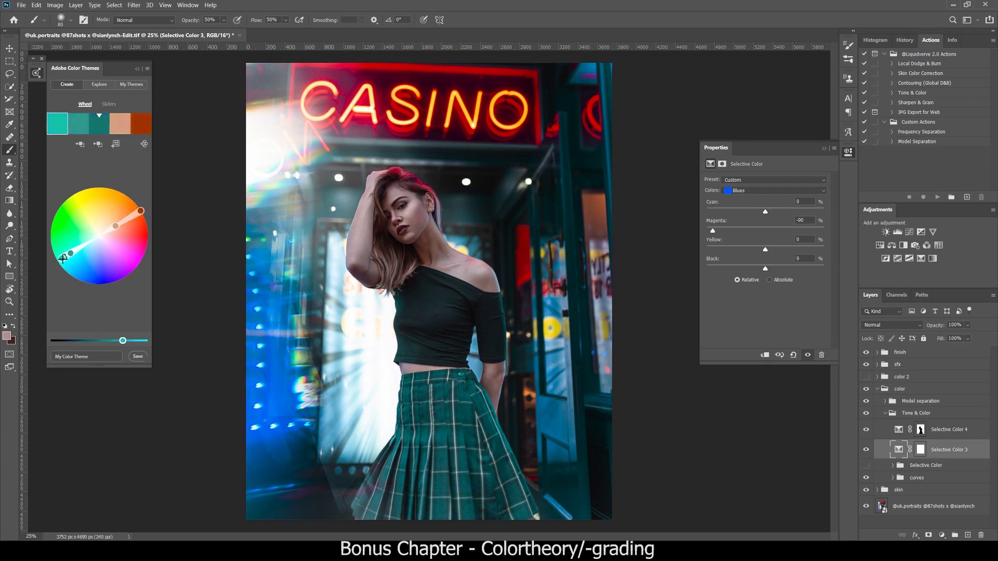
{"action": "mouse_move", "coordinate": [765, 249]}
{"action": "left_mouse_down"}
{"action": "mouse_move", "coordinate": [831, 255]}
{"action": "mouse_move", "coordinate": [764, 250]}
{"action": "left_mouse_up"}
{"action": "double_click", "coordinate": [717, 241]}
{"action": "left_click_drag", "start_coordinate": [782, 252], "coordinate": [773, 252]}
{"action": "left_click_drag", "start_coordinate": [766, 213], "coordinate": [779, 216]}
- Lower the Magenta amount of the Cyans range in the Selective Color 3 layer
{"action": "left_click", "coordinate": [776, 190]}
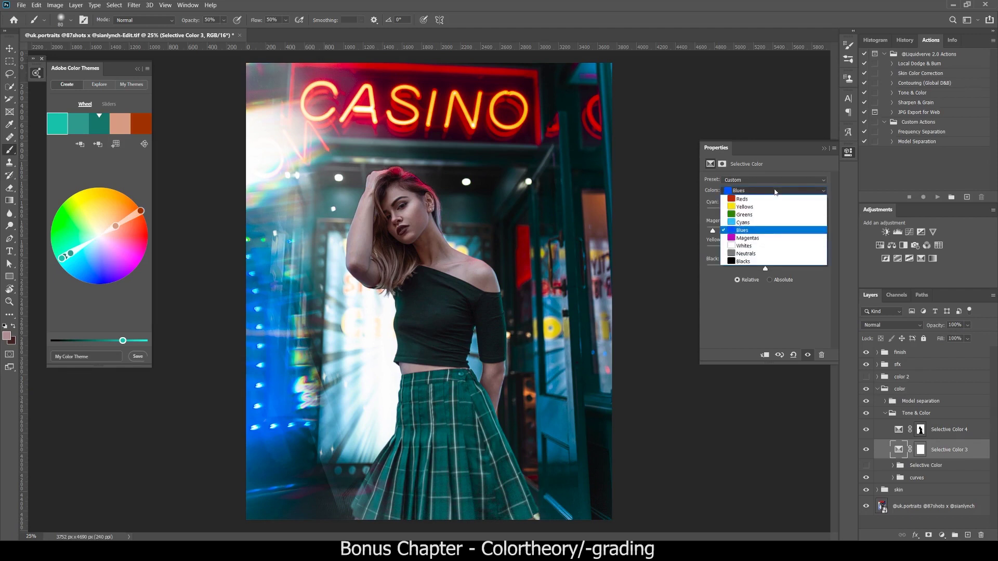
{"action": "key", "text": "Up"}
{"action": "key", "text": "Return"}
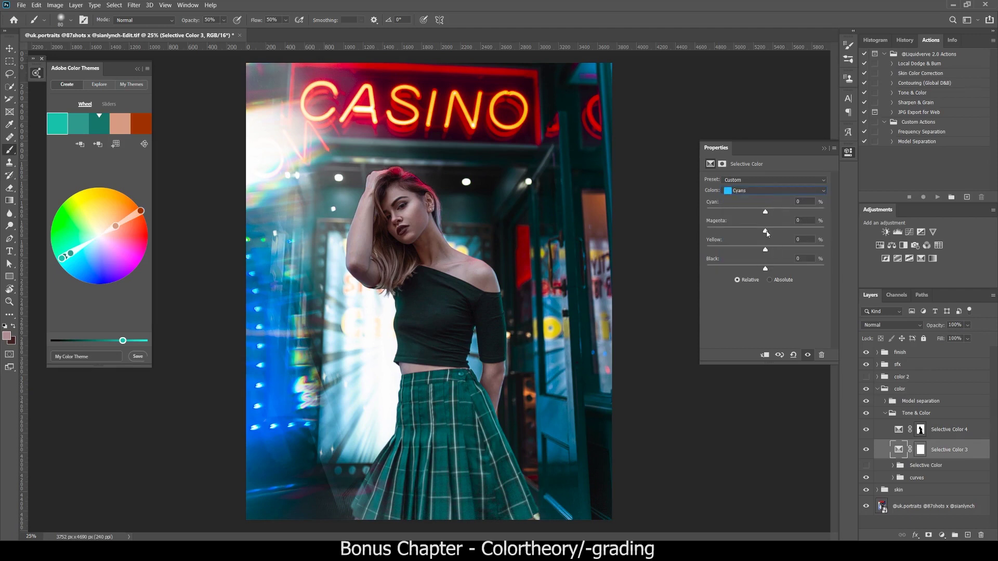
{"action": "left_click_drag", "start_coordinate": [767, 233], "coordinate": [740, 218]}
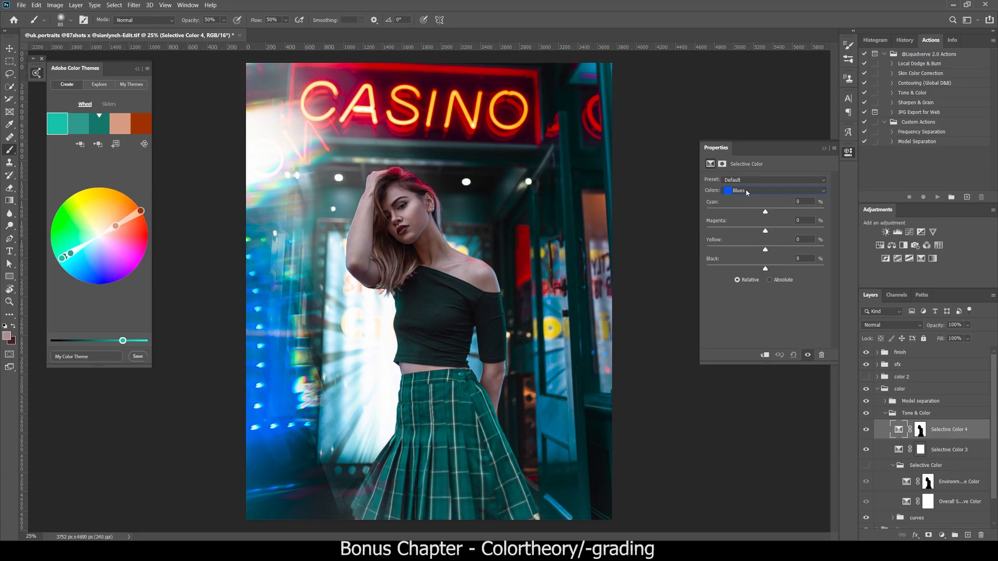
- Choose the Reds range in the Selective Color 4 layer and check its mask overlay
{"action": "left_click", "coordinate": [747, 191]}
{"action": "left_click", "coordinate": [744, 199]}
{"action": "left_click", "coordinate": [921, 431]}
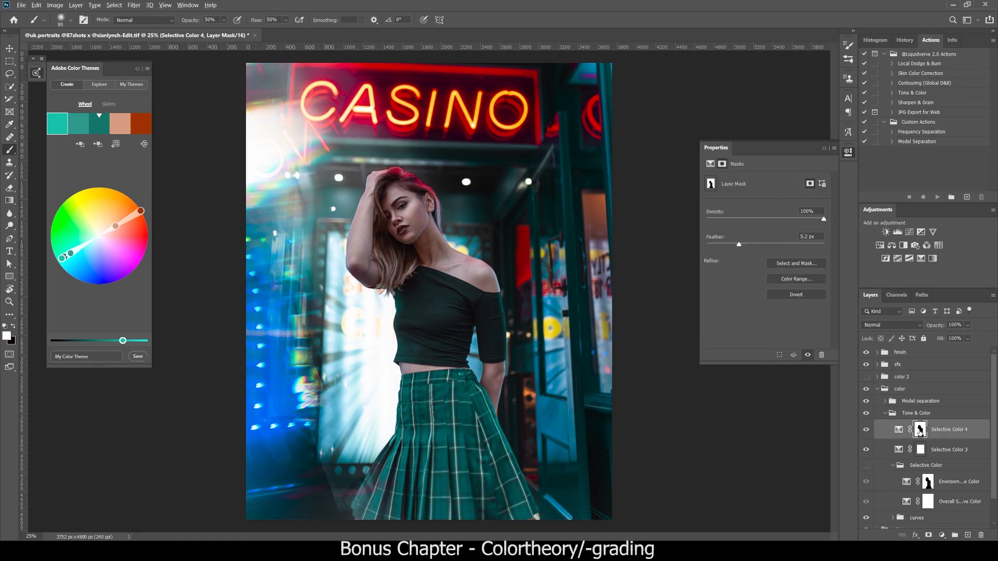
{"action": "key", "text": "backslash"}
{"action": "key", "text": "backslash"}
{"action": "key", "text": "x"}
{"action": "left_click", "coordinate": [903, 431]}
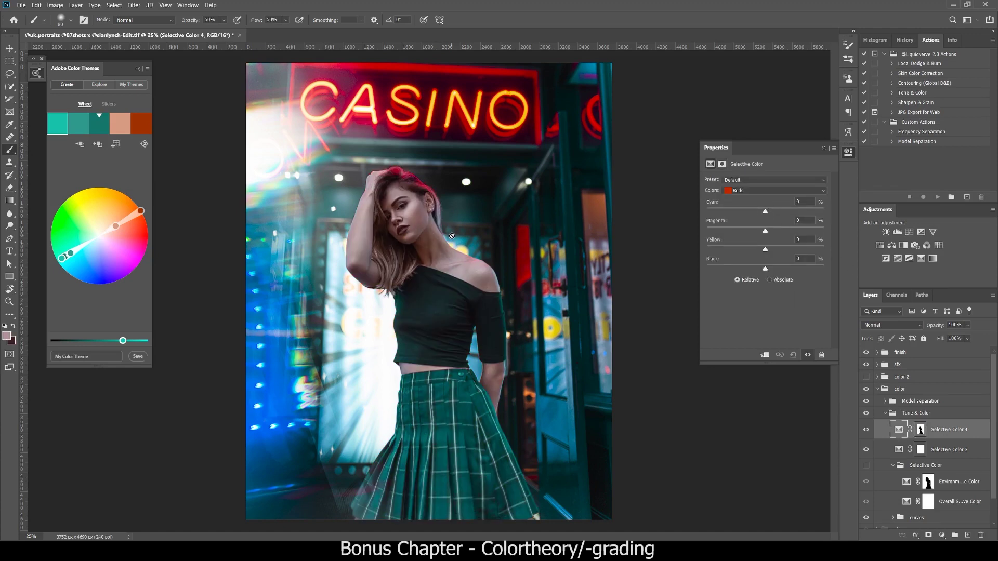
- Set the Reds of Selective Color 4 to Magenta -71 and Cyan -29, and hide the sfx group
{"action": "left_click", "coordinate": [766, 232]}
{"action": "left_click_drag", "start_coordinate": [767, 232], "coordinate": [725, 232]}
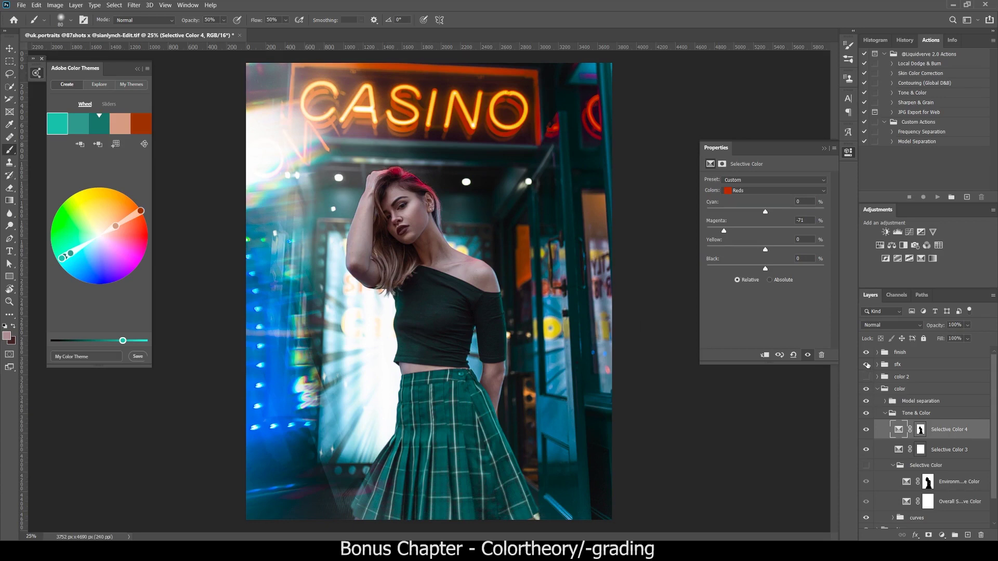
{"action": "left_click", "coordinate": [867, 365]}
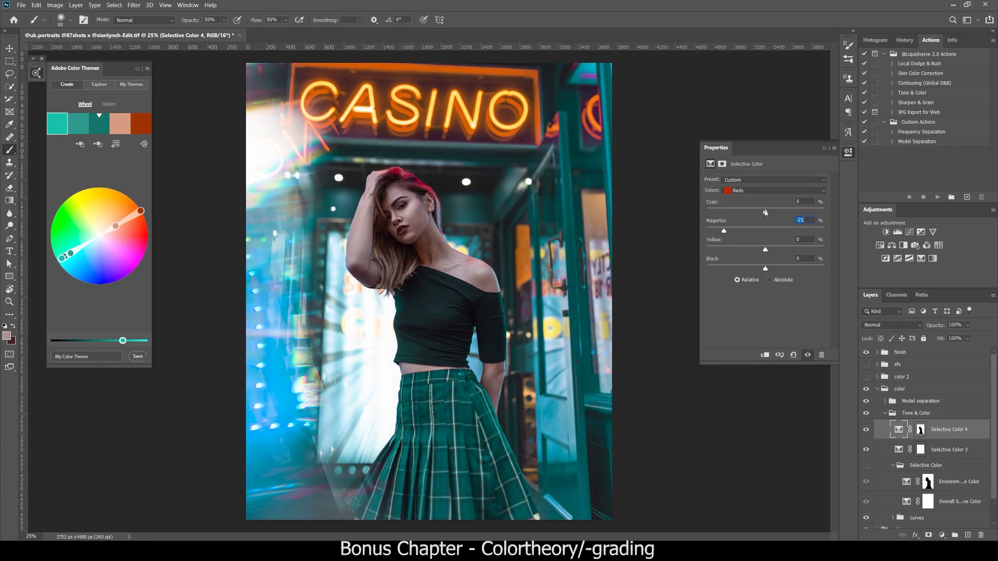
{"action": "left_click_drag", "start_coordinate": [757, 214], "coordinate": [749, 214]}
- Compare the image with the Selective Color 4 layer hidden and shown
{"action": "left_click", "coordinate": [866, 430]}
{"action": "left_click", "coordinate": [865, 430]}
{"action": "left_click", "coordinate": [741, 191]}
{"action": "left_click", "coordinate": [741, 197]}
- Reset the Selective Color 4 and Selective Color 3 adjustments to their defaults, keeping the Tone & Color group visible
{"action": "left_click", "coordinate": [866, 414]}
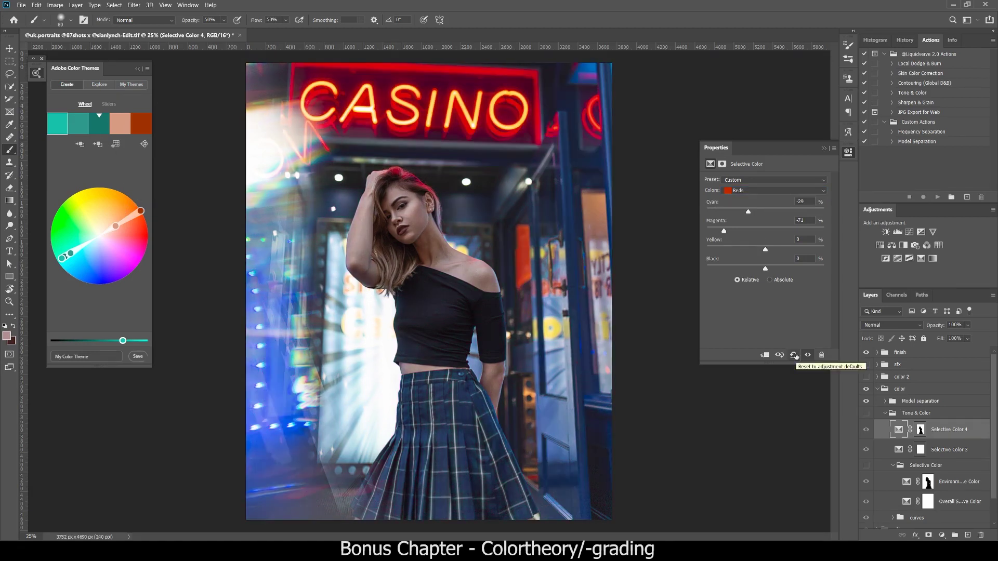
{"action": "left_click", "coordinate": [796, 356]}
{"action": "key", "text": "alt+bracketleft"}
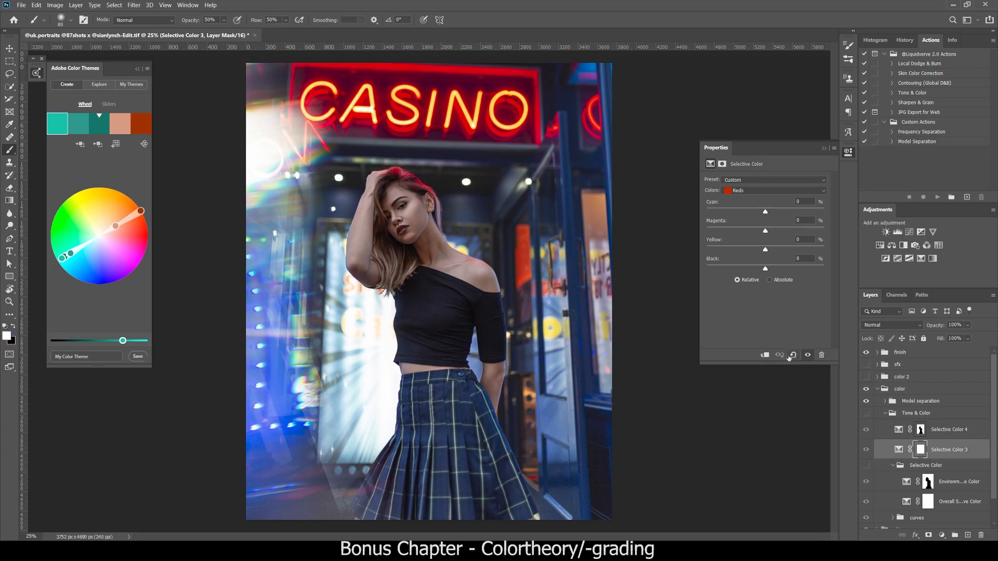
{"action": "left_click", "coordinate": [866, 414]}
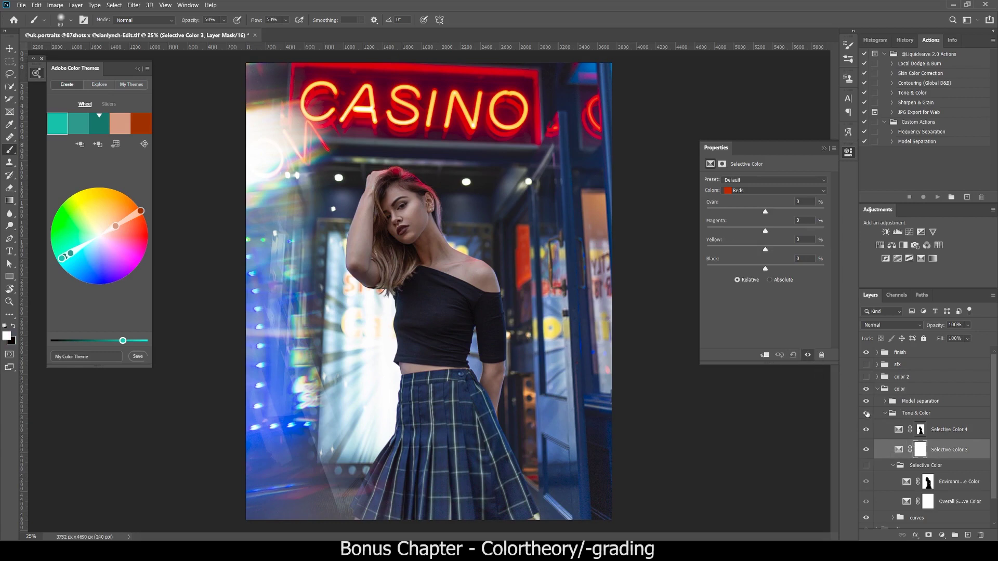
- Switch the colour theme rule to Analogous and move the base colour to blue-violet on the wheel
{"action": "left_click", "coordinate": [893, 436]}
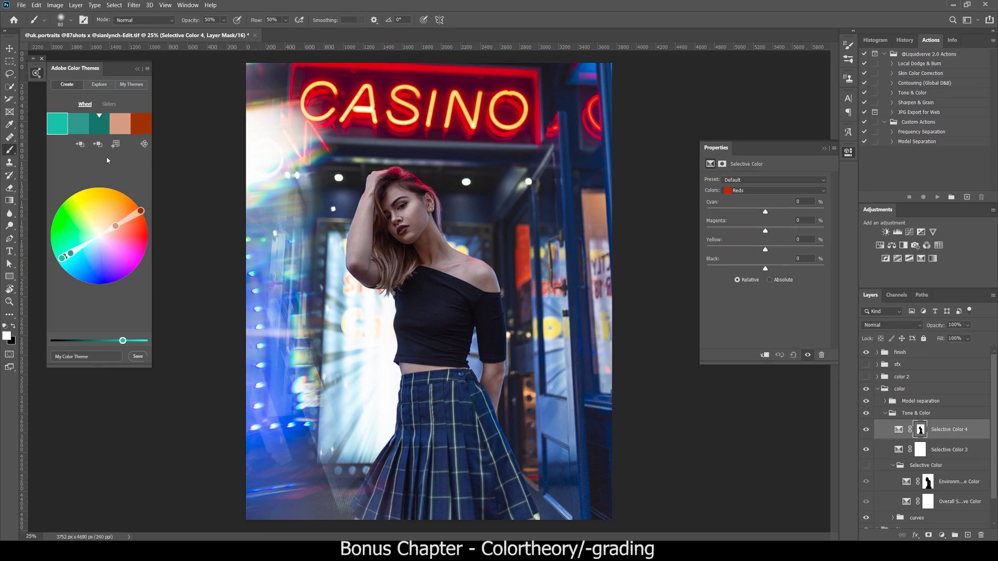
{"action": "left_click", "coordinate": [145, 143]}
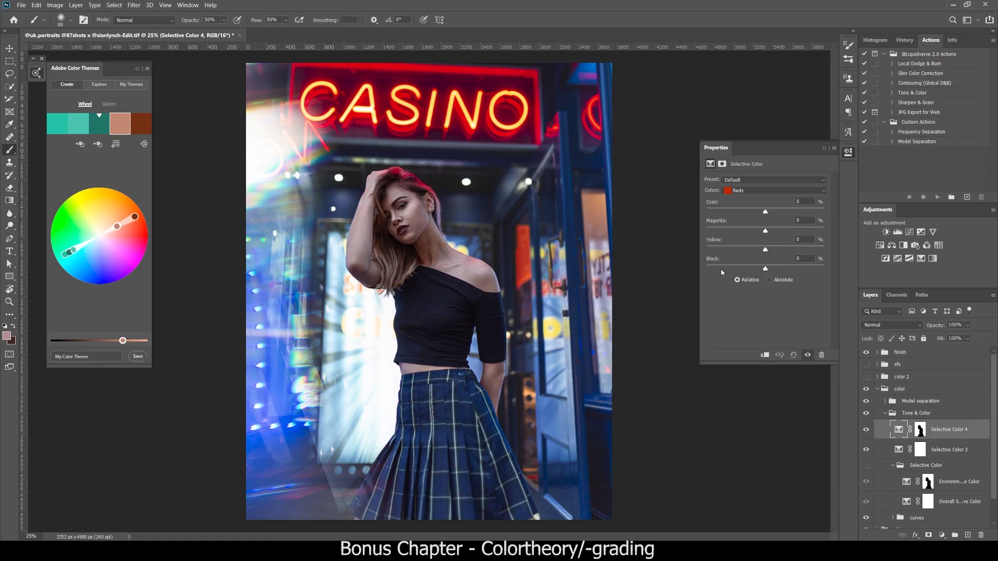
{"action": "left_click", "coordinate": [145, 144]}
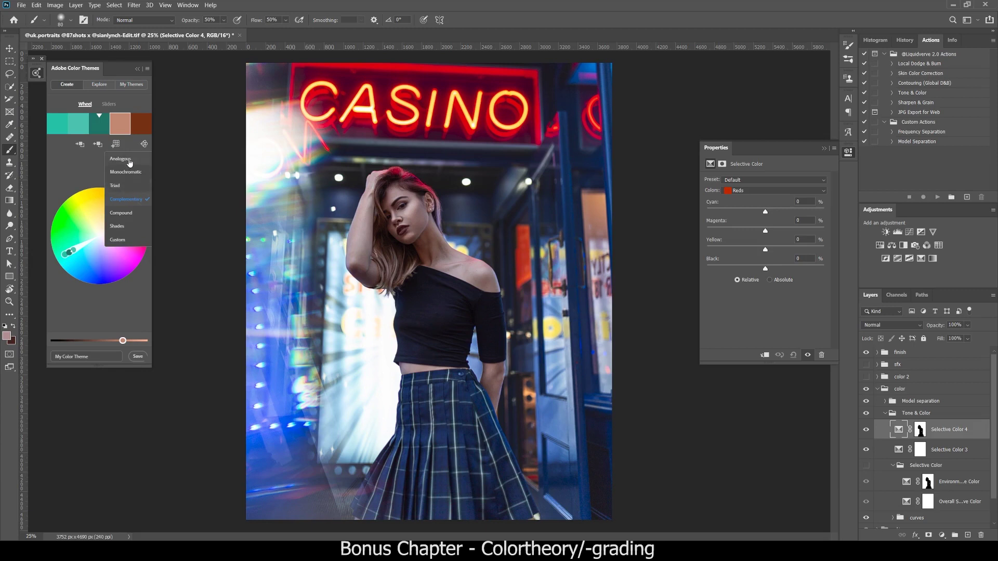
{"action": "left_click", "coordinate": [130, 162]}
{"action": "left_click_drag", "start_coordinate": [65, 252], "coordinate": [105, 269]}
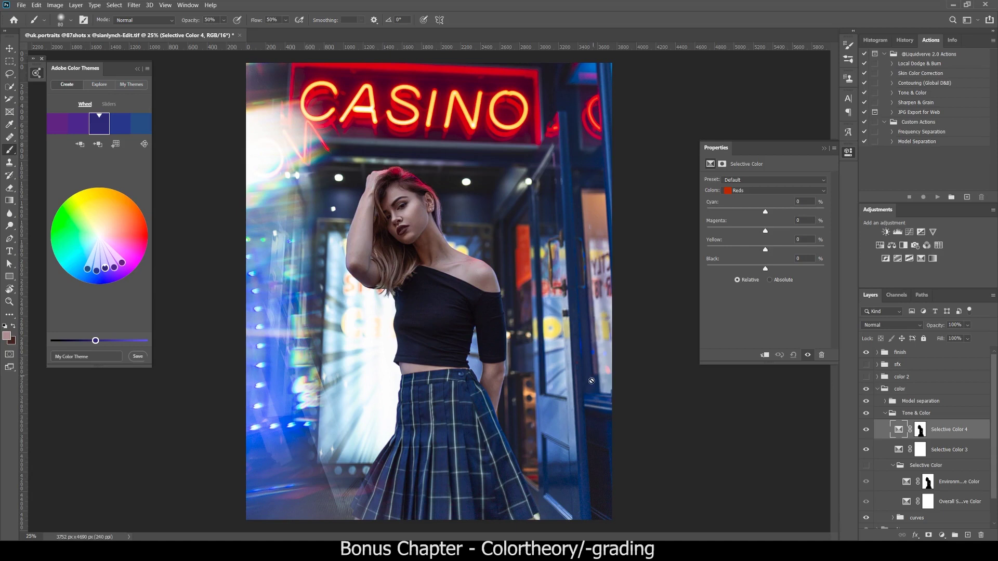
{"action": "left_click", "coordinate": [68, 129]}
- Choose the Blues range in the Selective Color 3 layer and collapse the Selective Color group
{"action": "key", "text": "alt+bracketleft"}
{"action": "left_click", "coordinate": [746, 192]}
{"action": "left_click", "coordinate": [915, 466]}
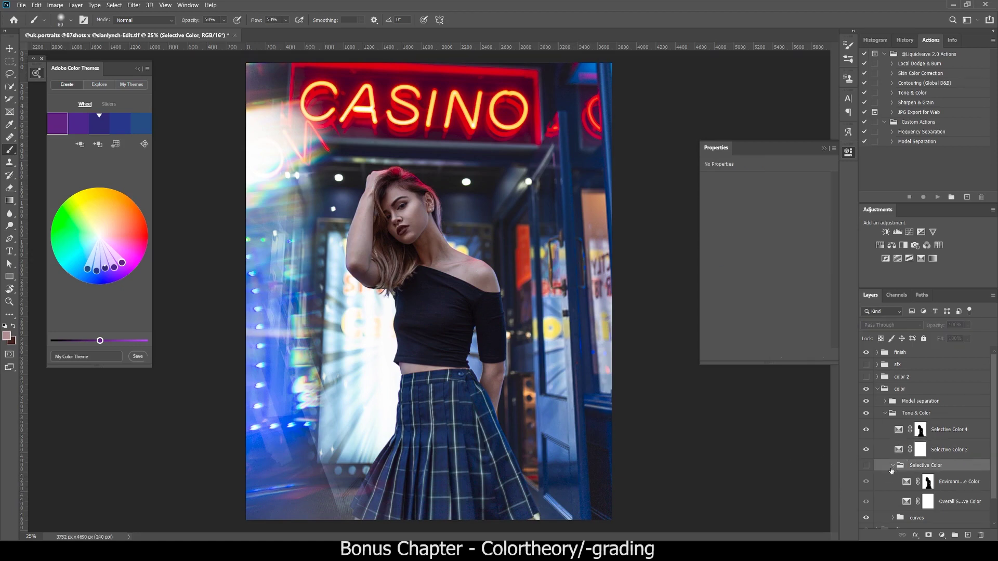
{"action": "left_click", "coordinate": [893, 465]}
- Add a Selective Color adjustment to the Tone & Color group and give it a copy of the Selective Color 2 mask from the color 2 group
{"action": "left_click", "coordinate": [902, 415]}
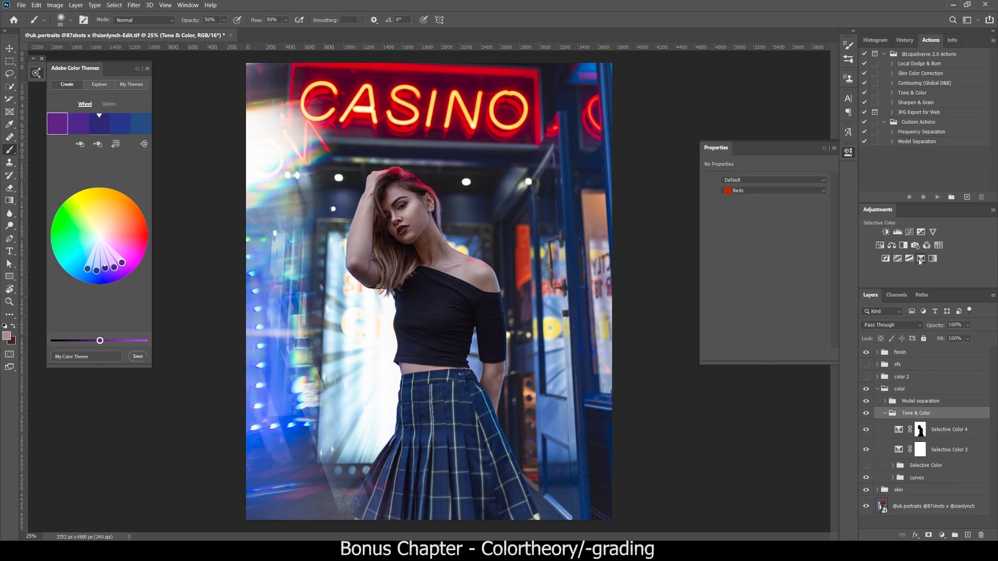
{"action": "left_click", "coordinate": [921, 259]}
{"action": "left_click", "coordinate": [879, 378]}
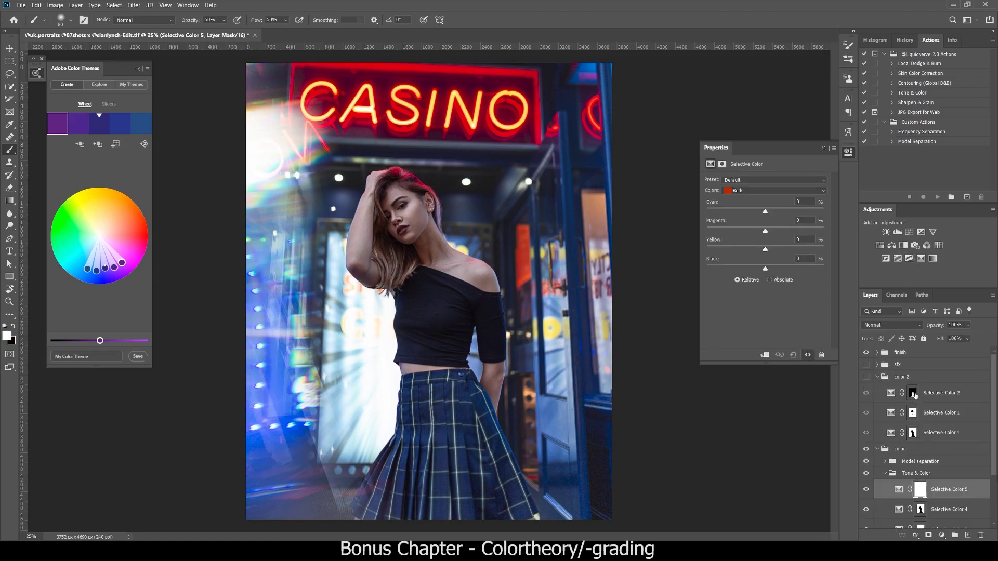
{"action": "left_click_drag", "start_coordinate": [915, 395], "coordinate": [921, 493]}
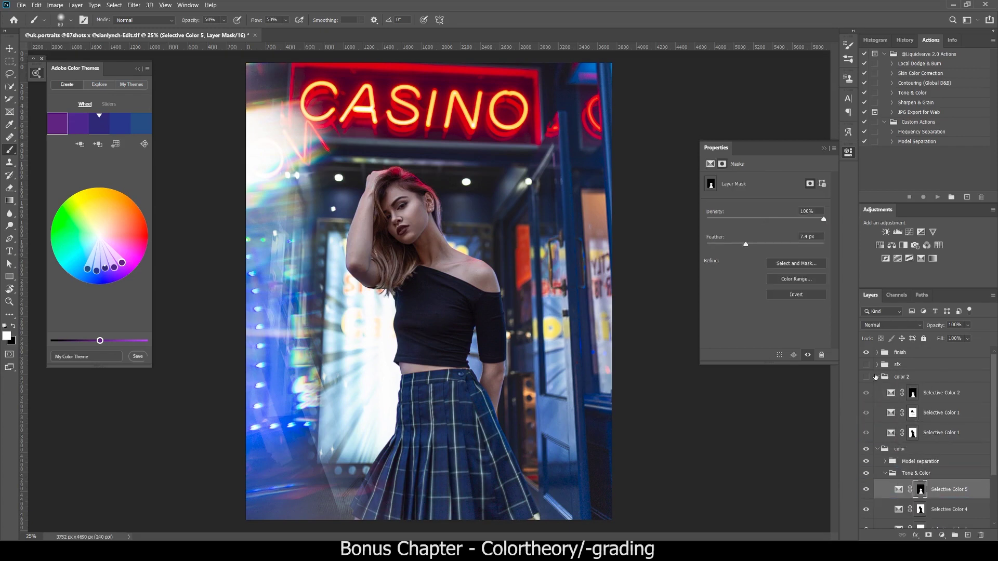
{"action": "left_click", "coordinate": [878, 378]}
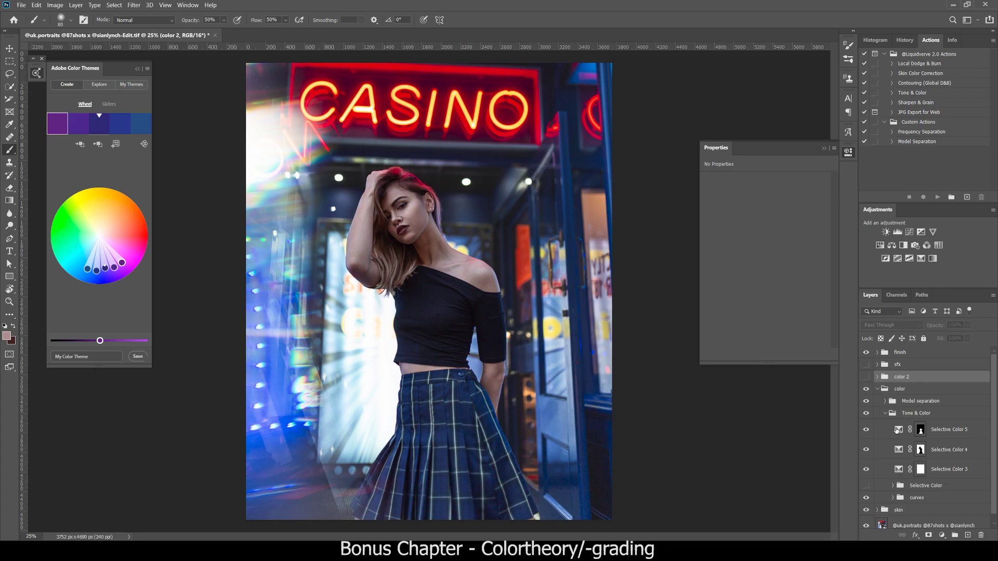
- Set the Cyan amount of the Blues range to -58 in the Selective Color 3 layer
{"action": "left_click", "coordinate": [911, 436]}
{"action": "left_click", "coordinate": [899, 450]}
{"action": "left_click", "coordinate": [893, 430]}
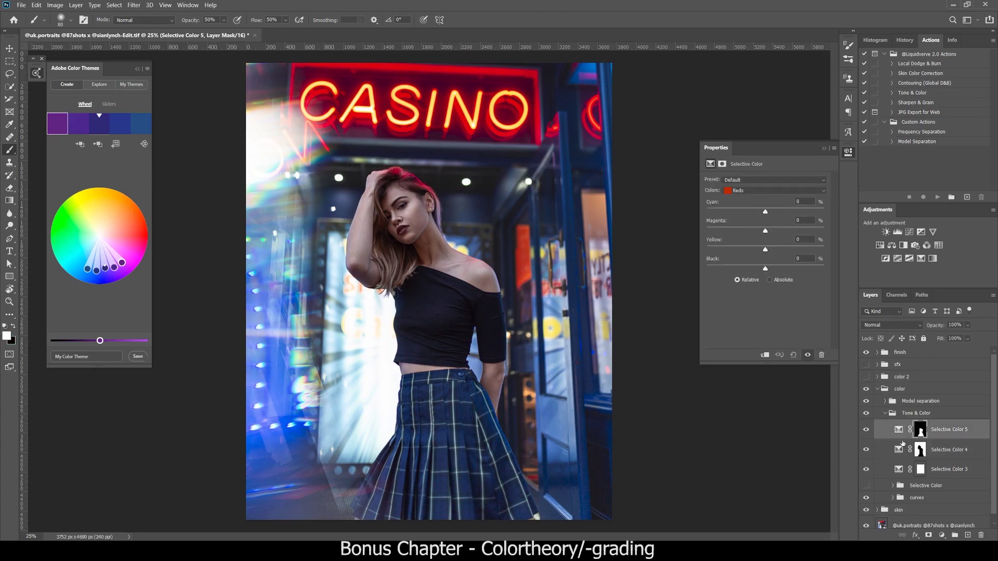
{"action": "left_click", "coordinate": [899, 469]}
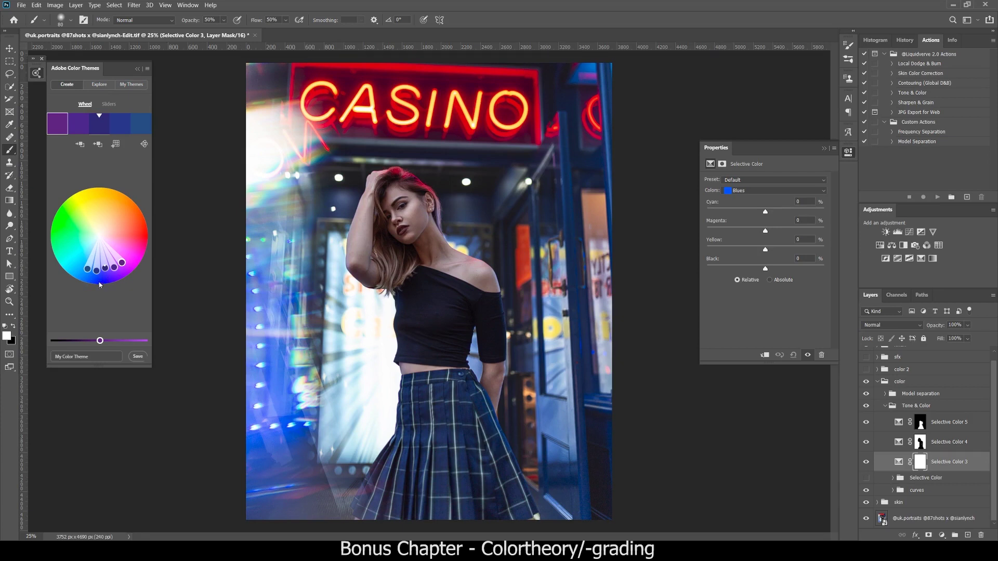
{"action": "left_click_drag", "start_coordinate": [768, 215], "coordinate": [748, 214]}
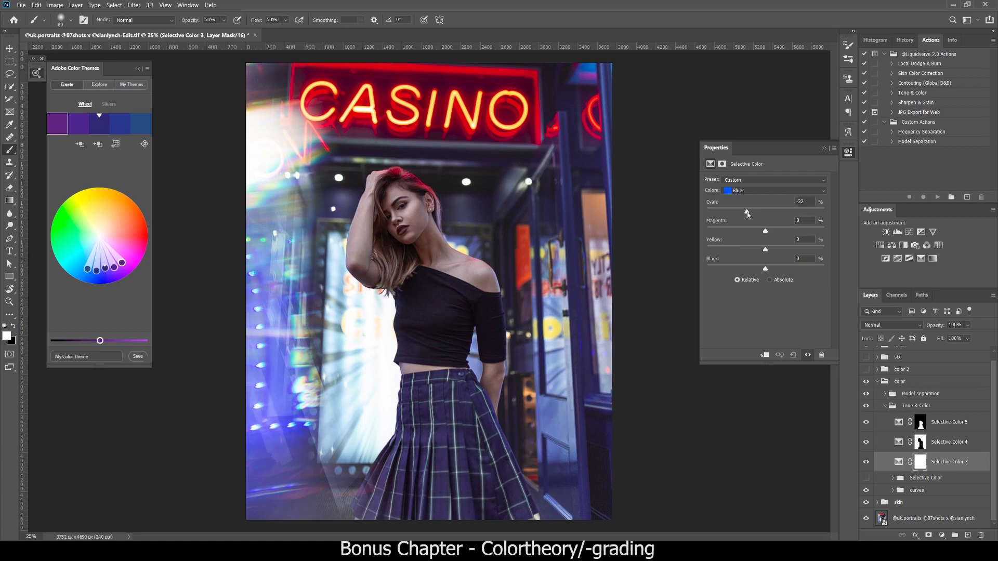
{"action": "left_click_drag", "start_coordinate": [749, 214], "coordinate": [732, 213]}
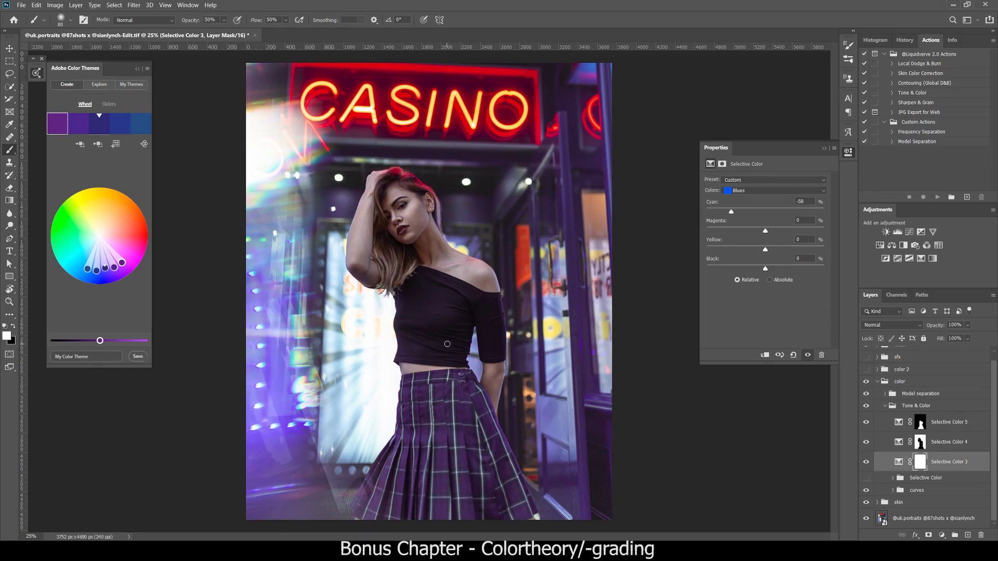
- Reset the Blues Cyan in Selective Color 3 and set the Selective Color 4 Blues to Cyan -78, Magenta +20 and Yellow -58
{"action": "double_click", "coordinate": [723, 202]}
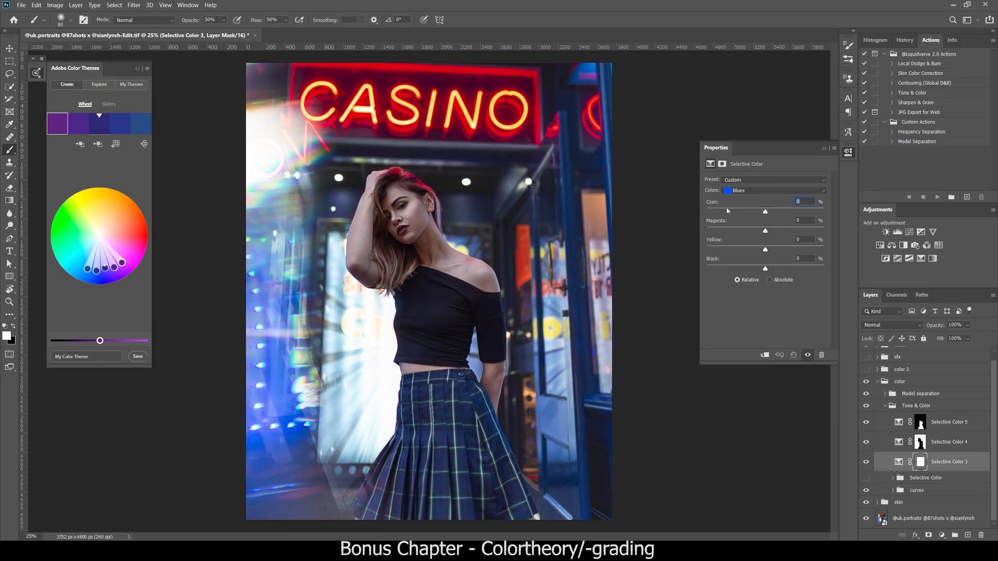
{"action": "left_click", "coordinate": [899, 423]}
{"action": "left_click", "coordinate": [899, 443]}
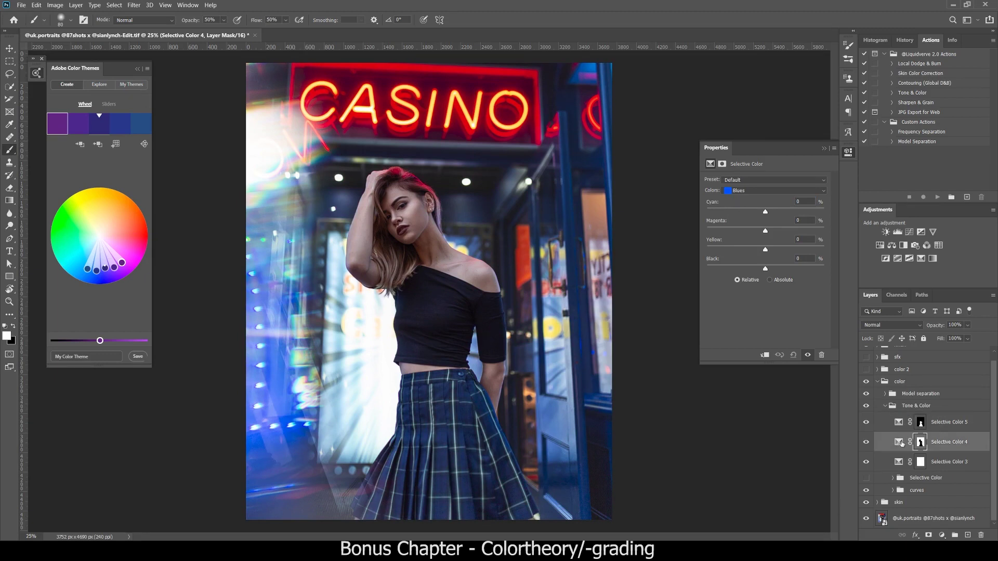
{"action": "left_click", "coordinate": [899, 442]}
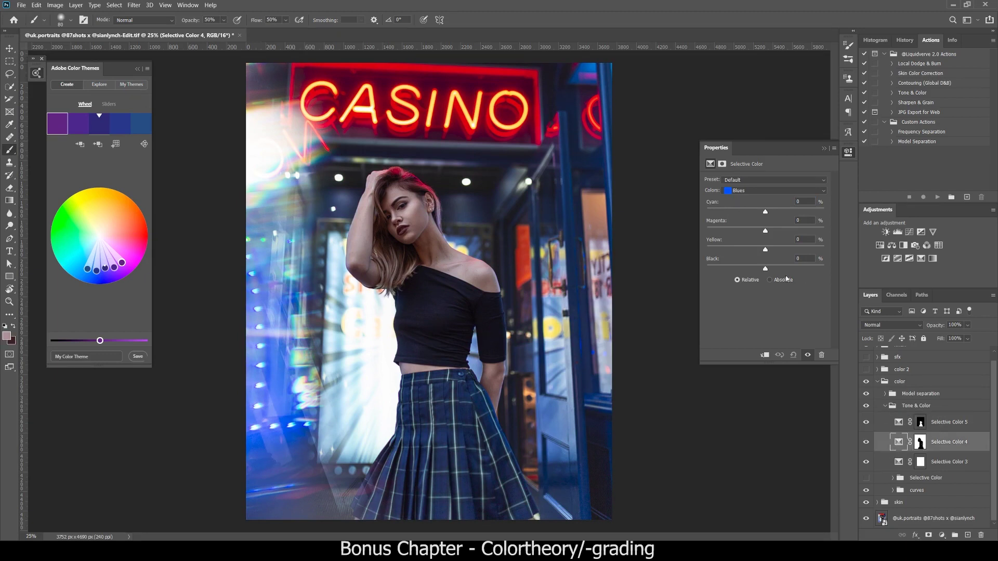
{"action": "left_click_drag", "start_coordinate": [766, 213], "coordinate": [720, 213]}
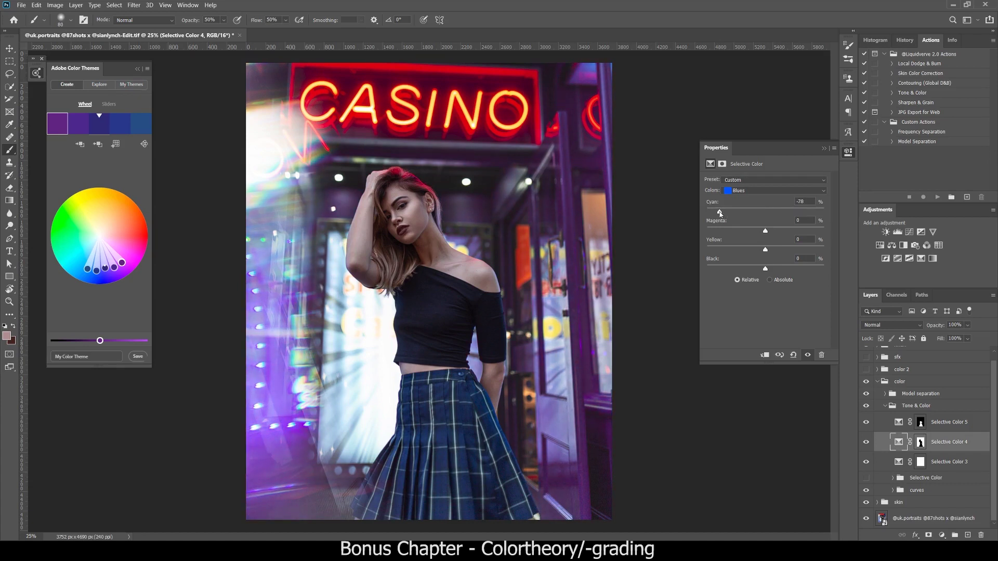
{"action": "key", "text": "Tab"}
{"action": "left_click_drag", "start_coordinate": [766, 234], "coordinate": [777, 234]}
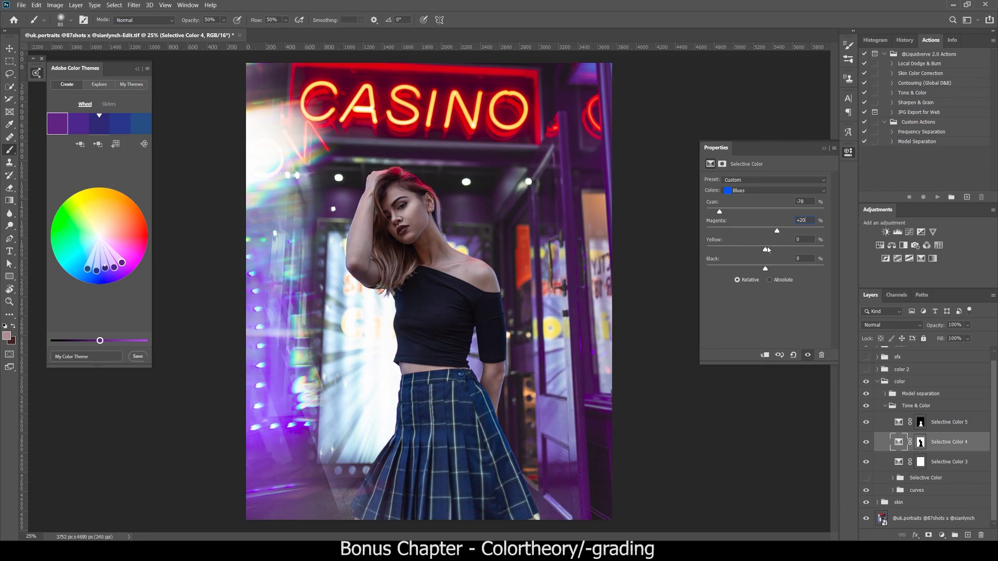
{"action": "key", "text": "Tab"}
{"action": "left_click_drag", "start_coordinate": [765, 252], "coordinate": [748, 253]}
- Set the Blues range of the Selective Color 5 layer to Cyan +18 and Yellow -34
{"action": "key", "text": "alt+bracketright"}
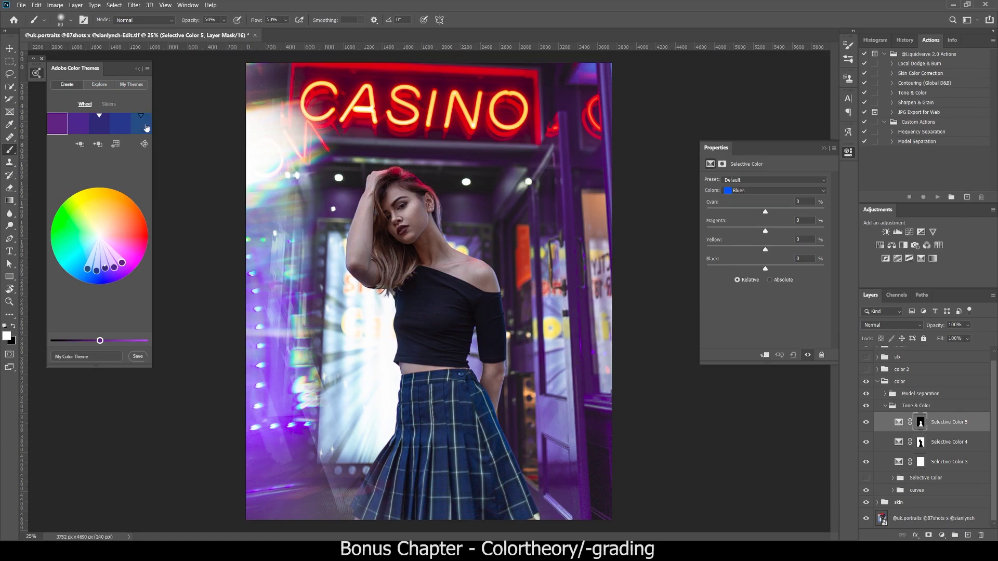
{"action": "left_click", "coordinate": [766, 213]}
{"action": "left_click_drag", "start_coordinate": [765, 251], "coordinate": [746, 251]}
{"action": "left_click_drag", "start_coordinate": [764, 212], "coordinate": [776, 215]}
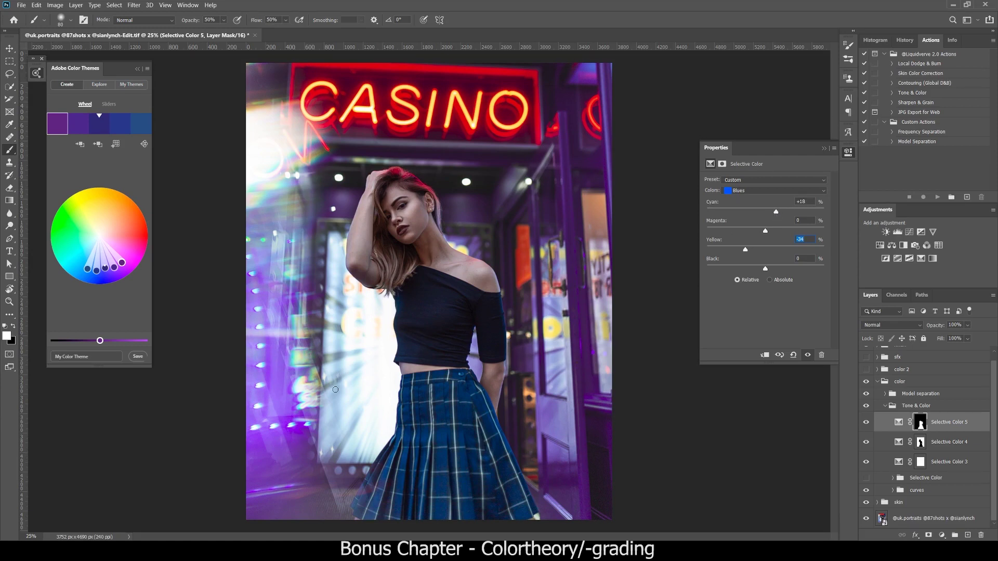
{"action": "key", "text": "shift+Tab"}
- In the Selective Color 3 Reds range, try Yellow at -100, reset it, and set Cyan to -8 and Magenta to +35
{"action": "left_click", "coordinate": [896, 463]}
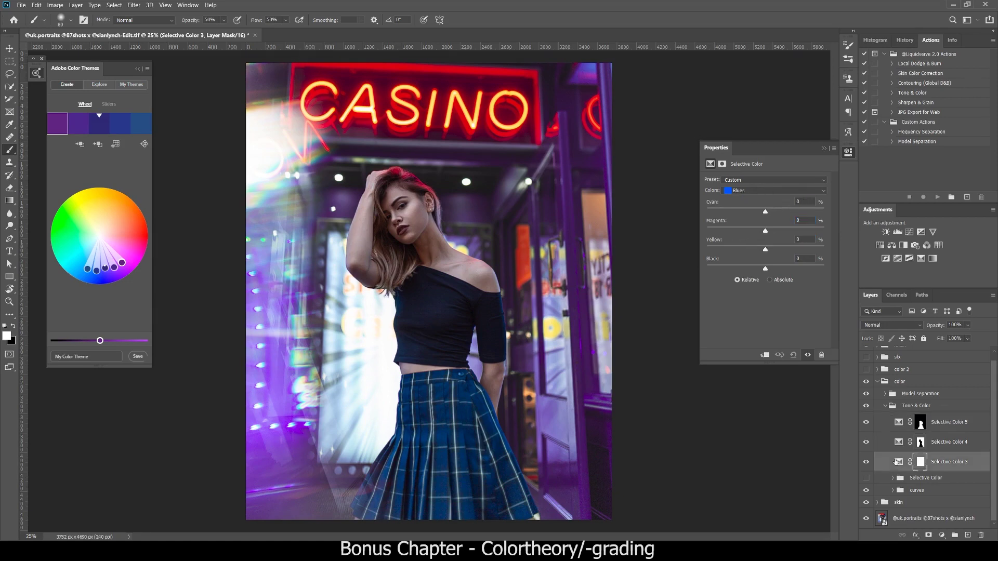
{"action": "left_click", "coordinate": [748, 191]}
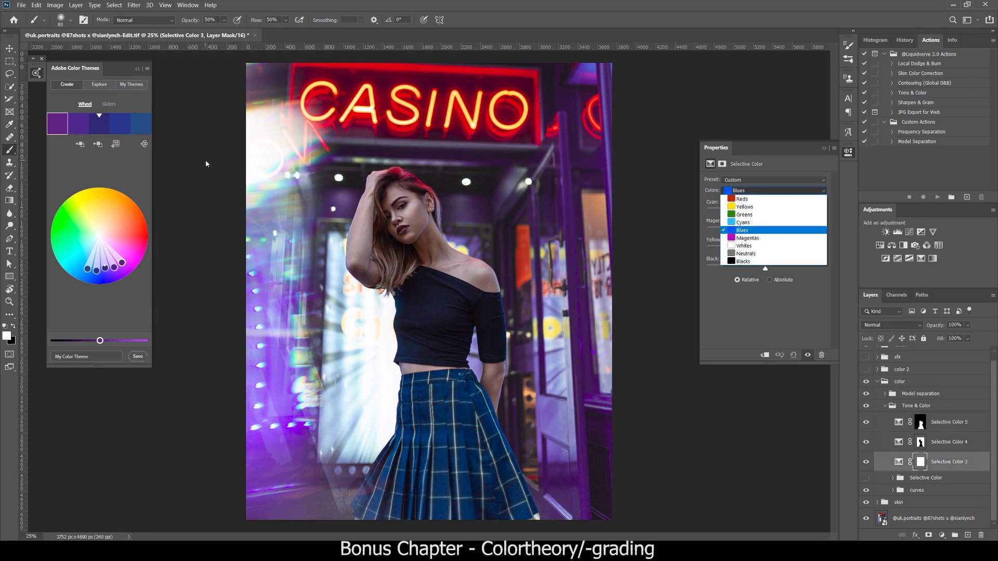
{"action": "left_click", "coordinate": [743, 199]}
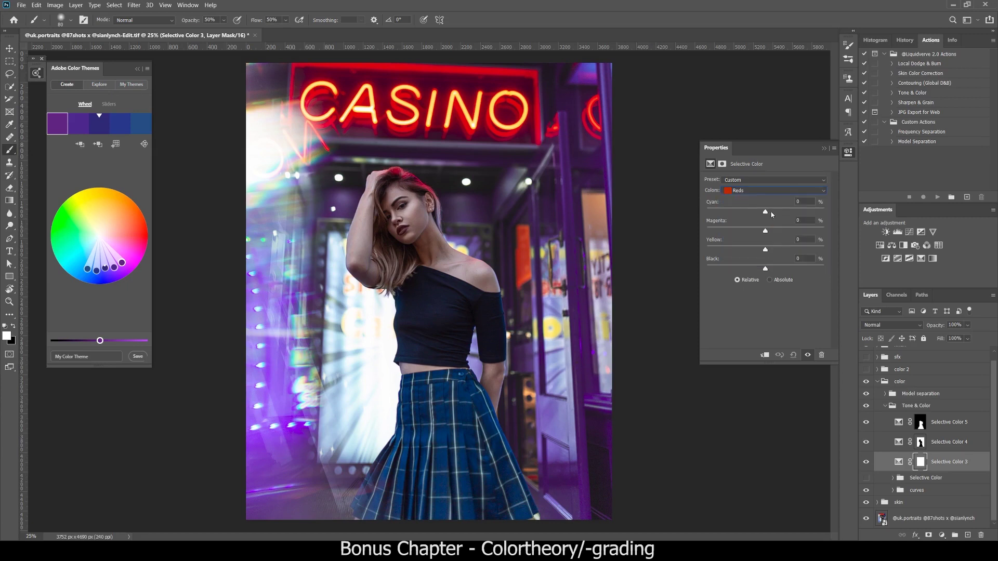
{"action": "left_click", "coordinate": [767, 249]}
{"action": "left_click_drag", "start_coordinate": [765, 250], "coordinate": [672, 252]}
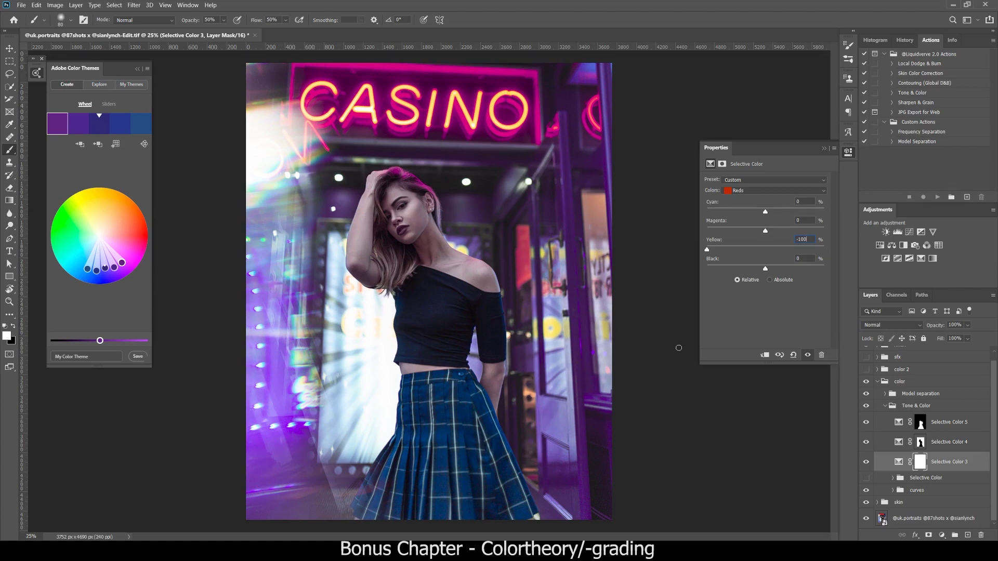
{"action": "double_click", "coordinate": [713, 240]}
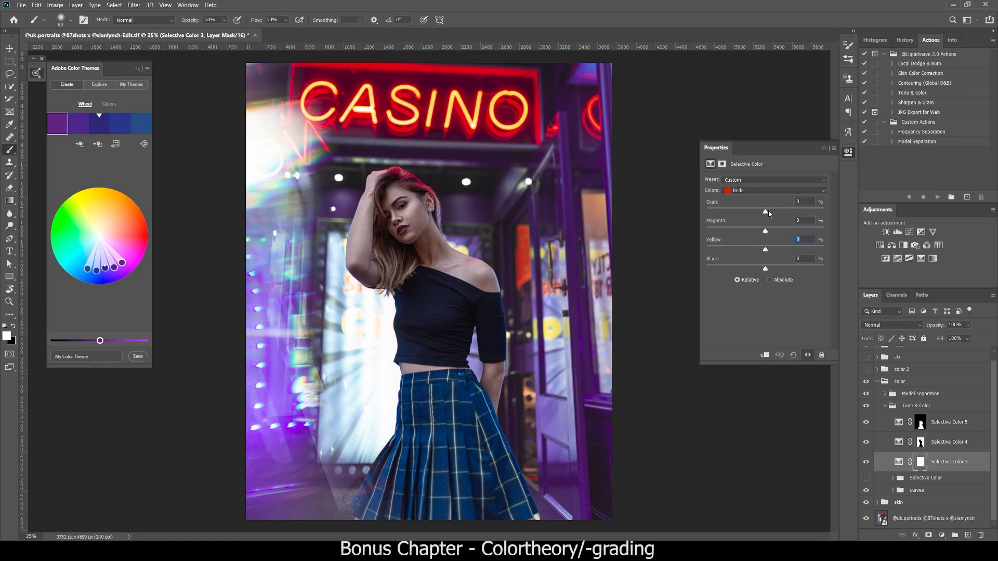
{"action": "left_click_drag", "start_coordinate": [766, 213], "coordinate": [788, 242]}
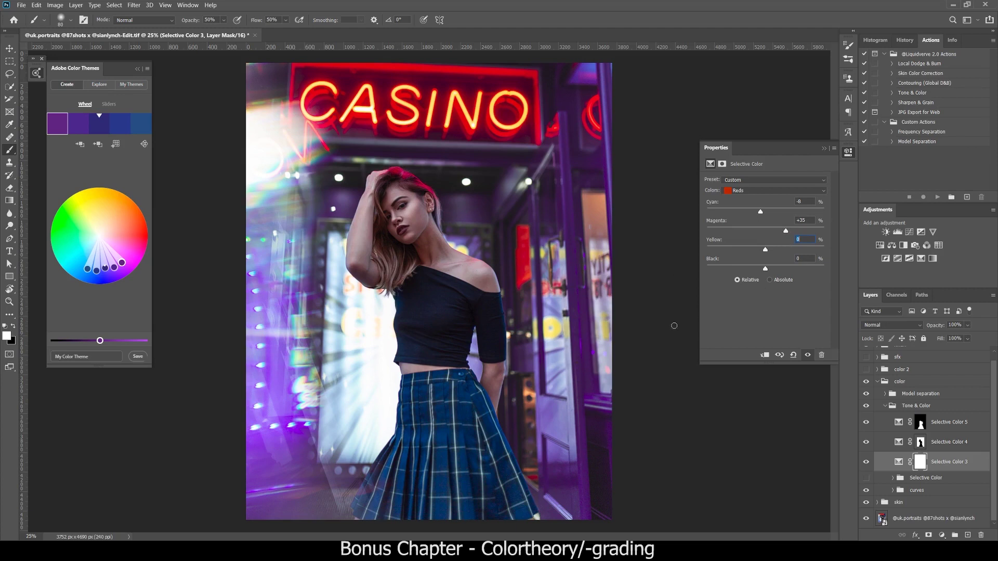
- Set the Blues range of Selective Color 4 to Magenta +52 and Yellow -100, and select the Selective Color 5 layer
{"action": "left_click", "coordinate": [899, 442]}
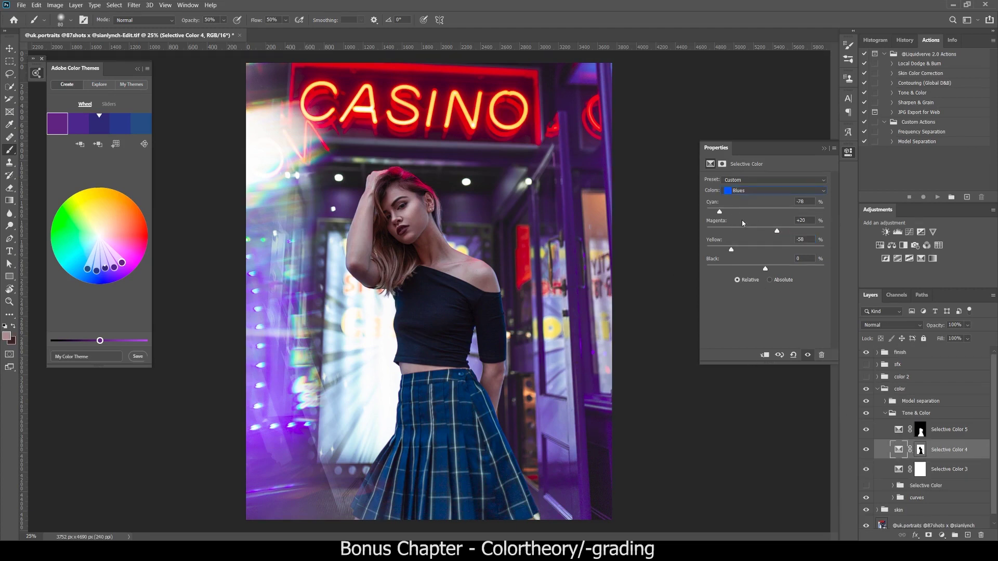
{"action": "left_click_drag", "start_coordinate": [731, 250], "coordinate": [704, 252]}
{"action": "left_click_drag", "start_coordinate": [778, 232], "coordinate": [797, 235]}
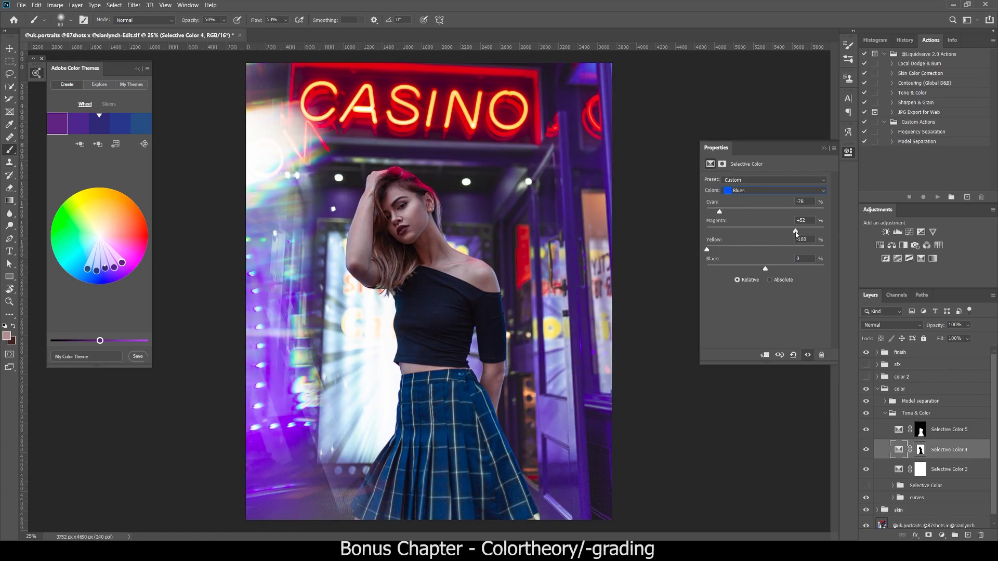
{"action": "mouse_move", "coordinate": [723, 216]}
{"action": "left_mouse_down"}
{"action": "mouse_move", "coordinate": [710, 214]}
{"action": "mouse_move", "coordinate": [742, 215]}
{"action": "mouse_move", "coordinate": [720, 217]}
{"action": "left_mouse_up"}
{"action": "key", "text": "alt+bracketright"}
- Select the fourth swatch of the colour theme and switch the colour theme rule to Custom
{"action": "left_click", "coordinate": [143, 146]}
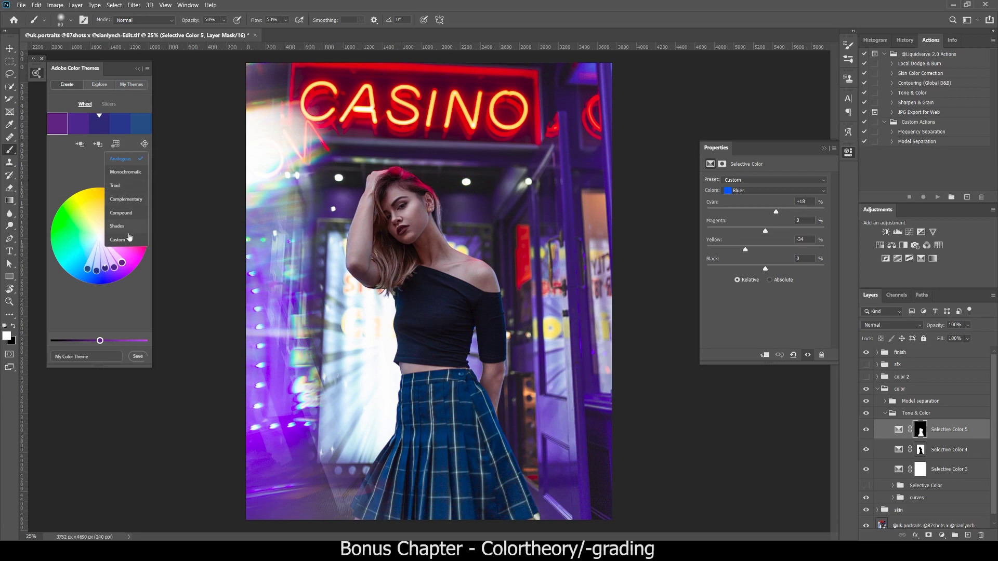
{"action": "left_click", "coordinate": [122, 128]}
{"action": "left_click", "coordinate": [144, 144]}
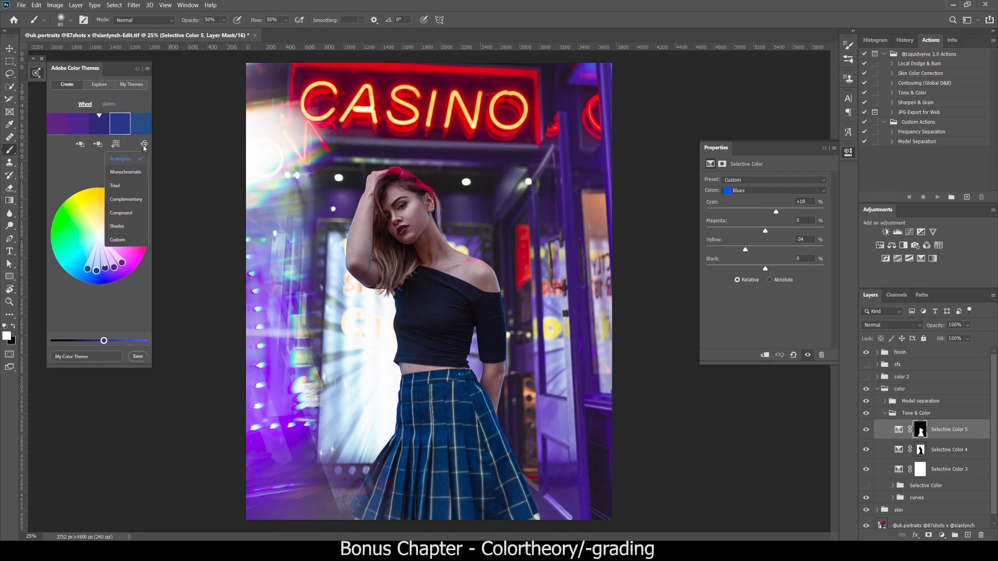
{"action": "left_click", "coordinate": [126, 240]}
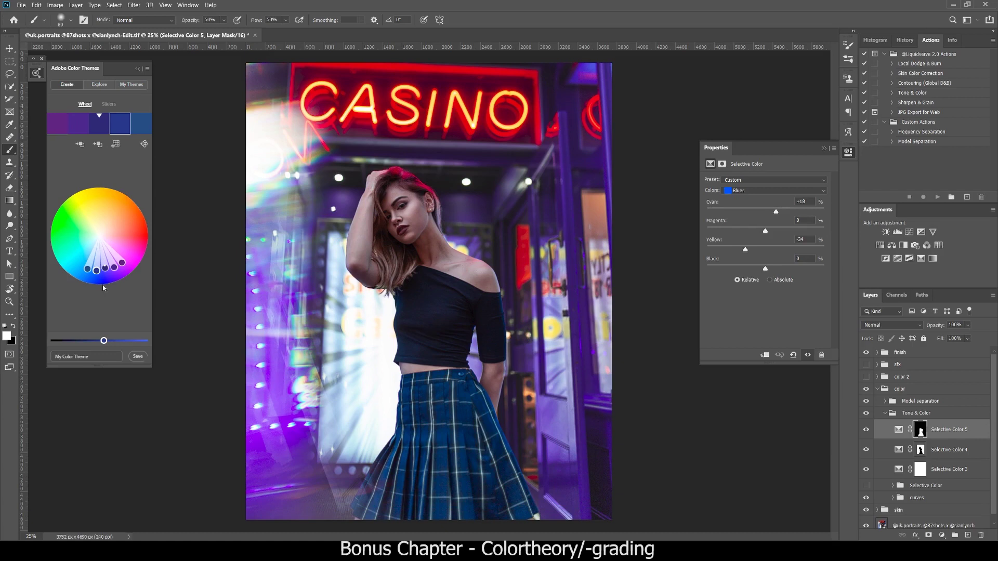
- Move the colour wheel handles to give the theme two greens and a medium blue, and adjust their brightness
{"action": "left_click_drag", "start_coordinate": [97, 271], "coordinate": [110, 226]}
{"action": "left_click_drag", "start_coordinate": [87, 269], "coordinate": [72, 242]}
{"action": "left_click_drag", "start_coordinate": [63, 243], "coordinate": [60, 243]}
{"action": "left_click", "coordinate": [59, 129]}
{"action": "mouse_move", "coordinate": [102, 341]}
{"action": "left_mouse_down"}
{"action": "mouse_move", "coordinate": [88, 341]}
{"action": "mouse_move", "coordinate": [105, 341]}
{"action": "left_mouse_up"}
{"action": "left_click_drag", "start_coordinate": [78, 266], "coordinate": [80, 268]}
{"action": "left_click_drag", "start_coordinate": [96, 341], "coordinate": [110, 341]}
- Sample the model's skin tone from the original photo layer and make the fourth theme swatch a matching peach
{"action": "left_click", "coordinate": [120, 124]}
{"action": "left_click", "coordinate": [413, 216], "text": "alt"}
{"action": "left_click", "coordinate": [911, 522]}
{"action": "left_click", "coordinate": [411, 211], "text": "alt"}
{"action": "left_click", "coordinate": [98, 144]}
{"action": "left_click_drag", "start_coordinate": [107, 233], "coordinate": [113, 228]}
- Change the fifth theme swatch to a dark orange-red on the wheel and adjust its brightness
{"action": "left_click", "coordinate": [141, 126]}
{"action": "left_click_drag", "start_coordinate": [117, 341], "coordinate": [109, 341]}
{"action": "left_click_drag", "start_coordinate": [136, 218], "coordinate": [138, 219]}
{"action": "left_click_drag", "start_coordinate": [98, 341], "coordinate": [113, 341]}
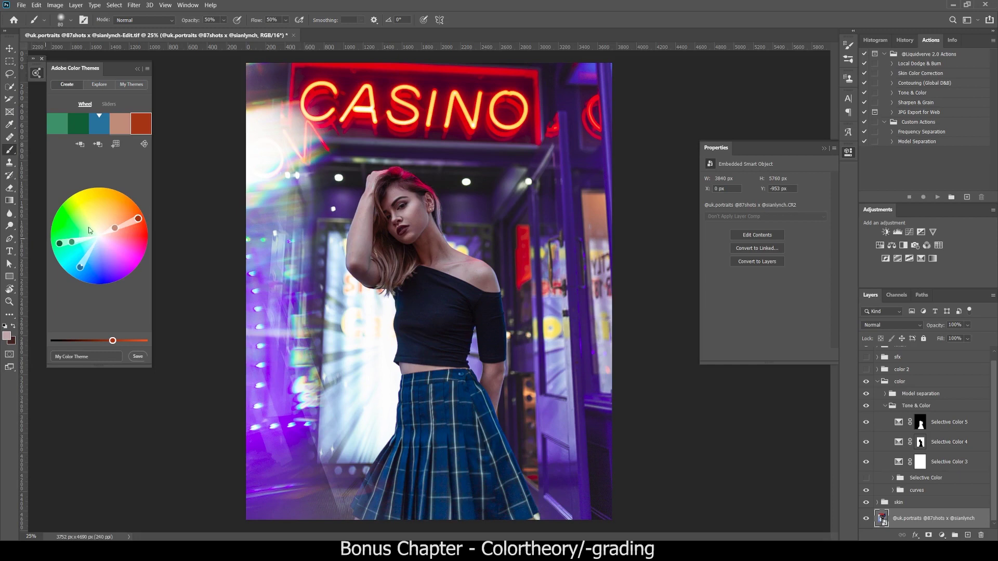
- Reset the Selective Color 5, 4 and 3 adjustments to their defaults and hide the Selective Color 5 layer
{"action": "left_click", "coordinate": [886, 427]}
{"action": "left_click", "coordinate": [793, 355]}
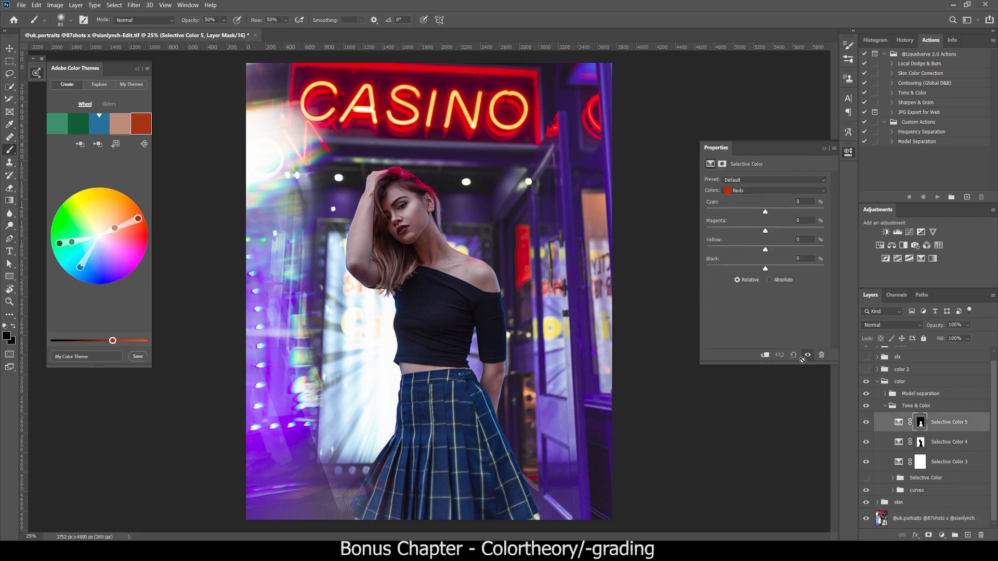
{"action": "left_click", "coordinate": [899, 443]}
{"action": "left_click", "coordinate": [794, 356]}
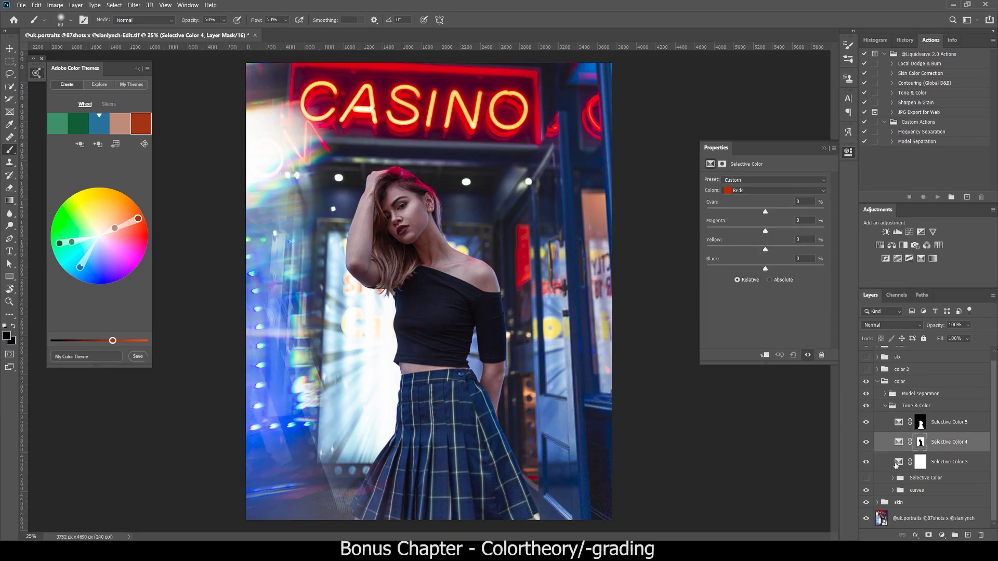
{"action": "left_click", "coordinate": [898, 462]}
{"action": "left_click", "coordinate": [794, 356]}
{"action": "left_click", "coordinate": [869, 423]}
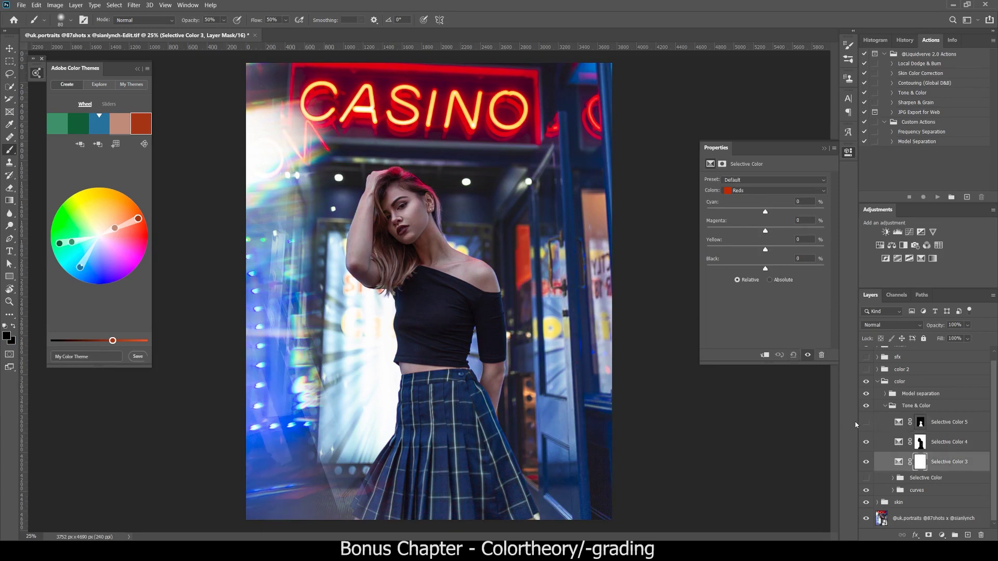
- Choose the Blues range in the Selective Color 3 layer and set its Magenta to -88
{"action": "left_click", "coordinate": [781, 192]}
{"action": "left_click", "coordinate": [781, 209]}
{"action": "left_click", "coordinate": [780, 192]}
{"action": "left_click", "coordinate": [774, 201]}
{"action": "left_click", "coordinate": [779, 192]}
{"action": "left_click", "coordinate": [780, 201]}
{"action": "left_click_drag", "start_coordinate": [765, 232], "coordinate": [715, 239]}
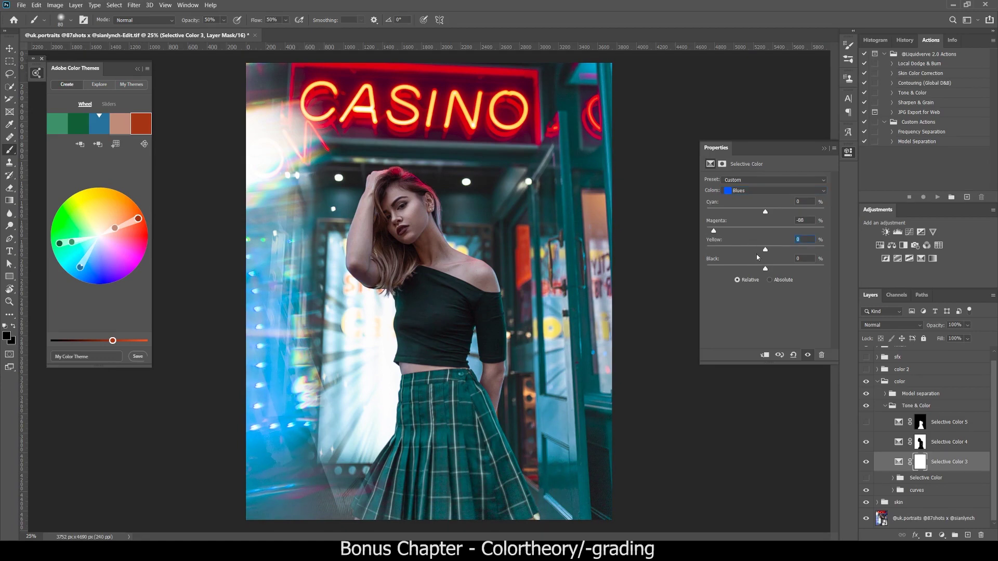
- Set Yellow to +82 and Cyan to +18 for the Blues range of the Selective Color 3 layer
{"action": "left_click", "coordinate": [766, 251]}
{"action": "left_click_drag", "start_coordinate": [766, 251], "coordinate": [840, 254]}
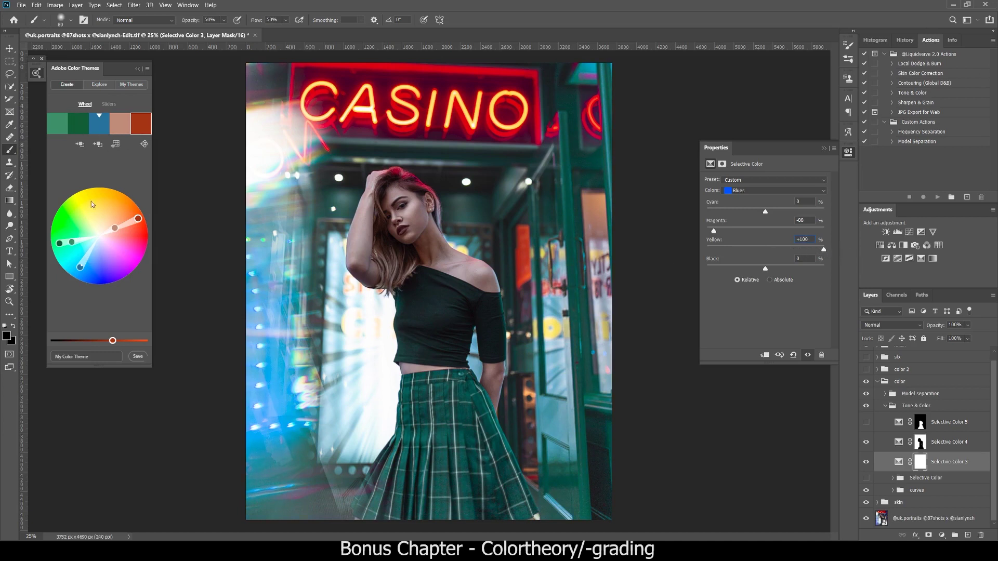
{"action": "left_click_drag", "start_coordinate": [824, 250], "coordinate": [814, 252]}
{"action": "left_click", "coordinate": [766, 212]}
{"action": "left_click_drag", "start_coordinate": [767, 213], "coordinate": [777, 215]}
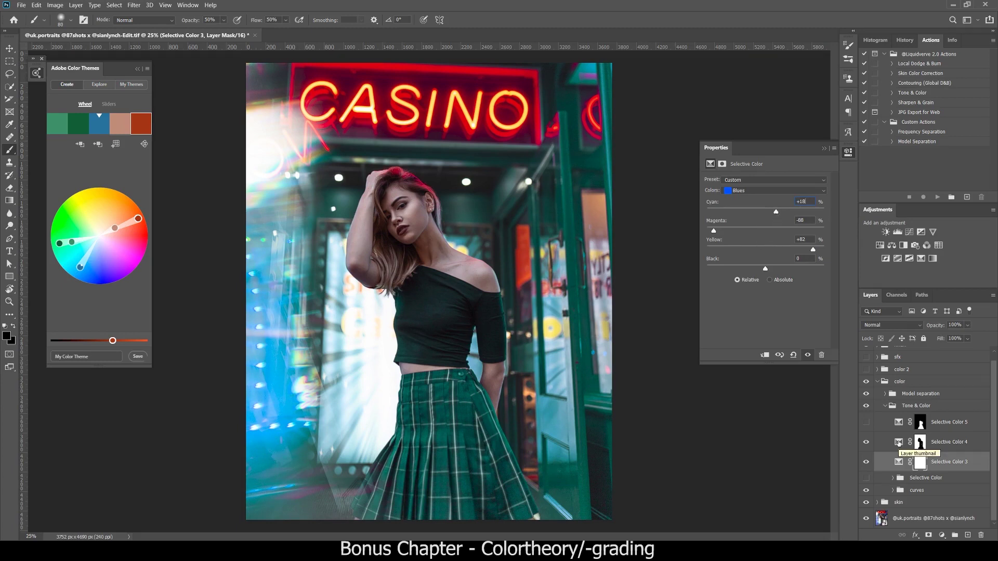
- Copy the Selective Color 4 mask onto Selective Color 3, show Selective Color 5 and hide Selective Color 4
{"action": "left_click_drag", "start_coordinate": [921, 443], "coordinate": [921, 462]}
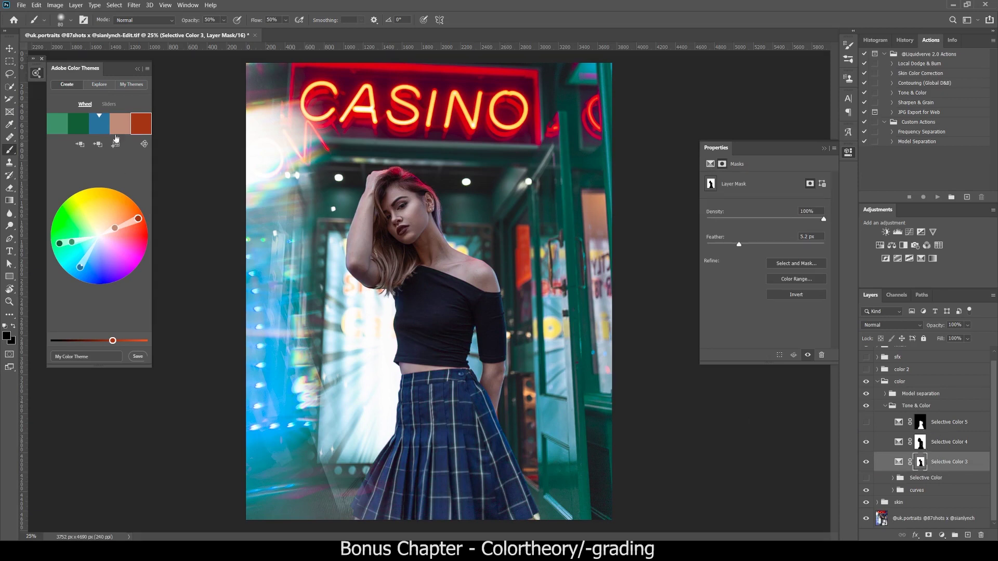
{"action": "left_click", "coordinate": [921, 422]}
{"action": "left_click", "coordinate": [866, 423]}
{"action": "left_click", "coordinate": [897, 442]}
{"action": "left_click", "coordinate": [869, 445]}
- Set the Magenta of the Blues range to -18 in Selective Color 5 and select the blue theme swatch
{"action": "left_click", "coordinate": [896, 427]}
{"action": "left_click", "coordinate": [895, 425]}
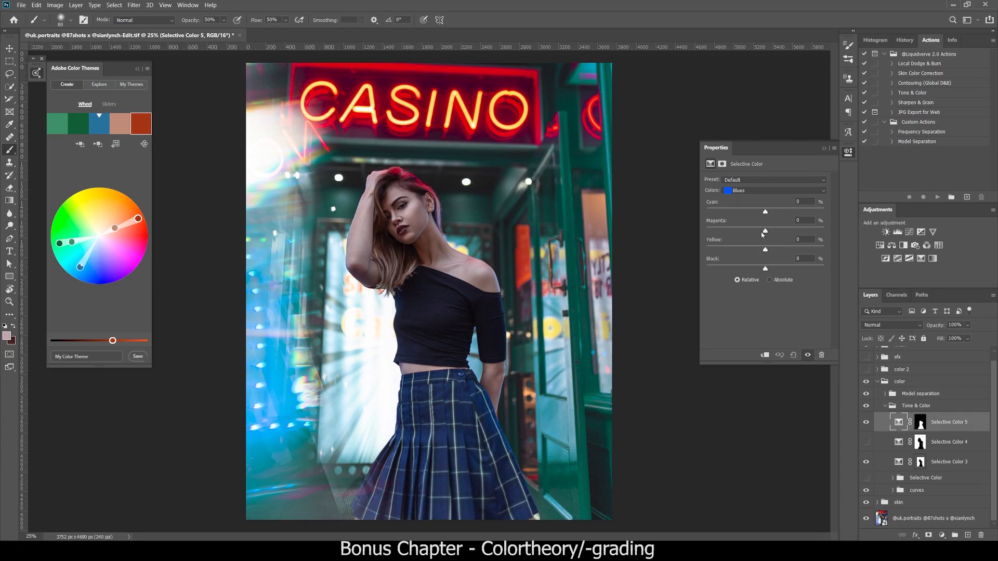
{"action": "mouse_move", "coordinate": [765, 232]}
{"action": "left_mouse_down"}
{"action": "mouse_move", "coordinate": [744, 236]}
{"action": "mouse_move", "coordinate": [756, 229]}
{"action": "left_mouse_up"}
{"action": "left_click", "coordinate": [94, 127]}
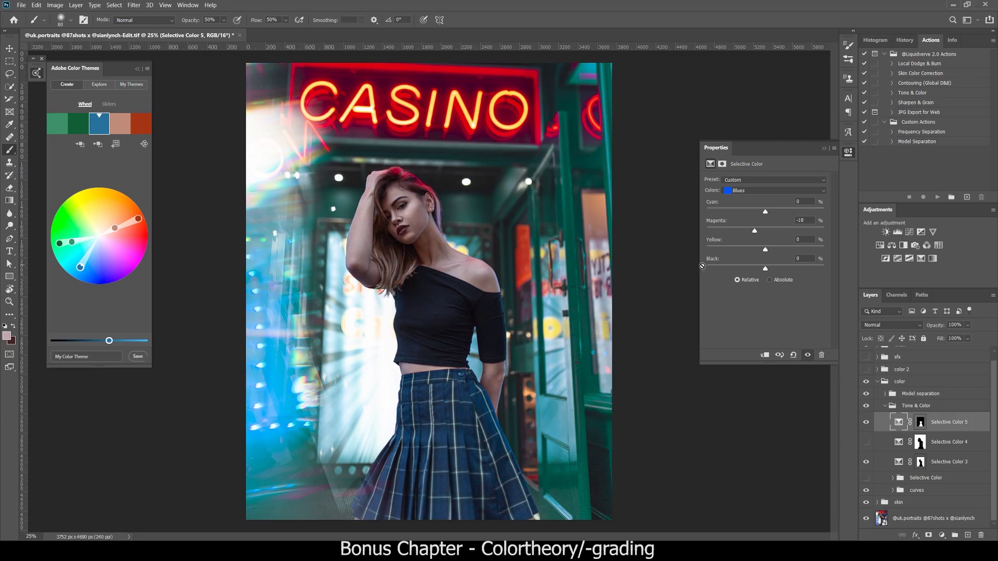
- Set the Magenta of the Reds range to -34 in the Selective Color 3 layer
{"action": "left_click", "coordinate": [921, 462]}
{"action": "left_click", "coordinate": [765, 191]}
{"action": "left_click", "coordinate": [764, 199]}
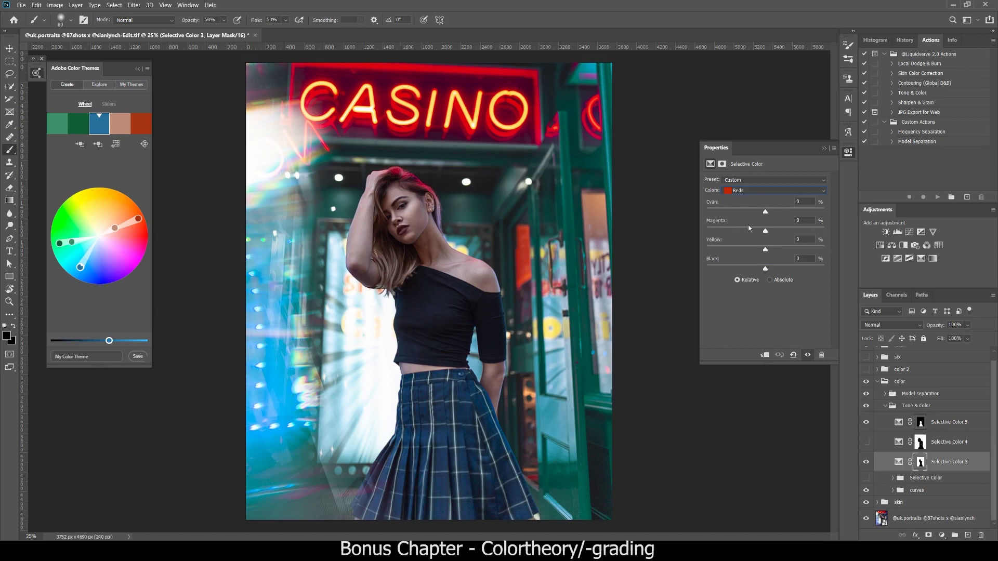
{"action": "left_click_drag", "start_coordinate": [766, 232], "coordinate": [745, 236]}
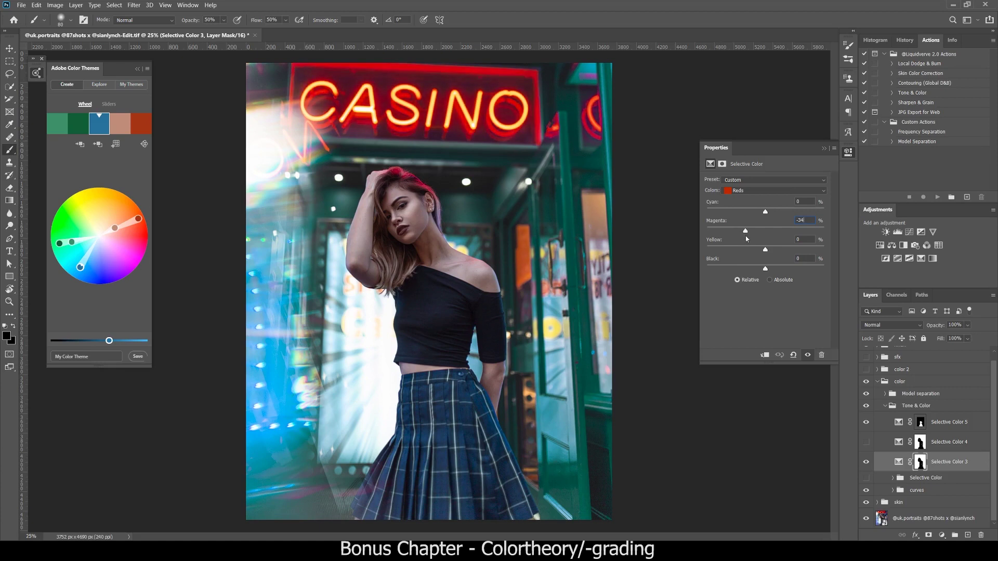